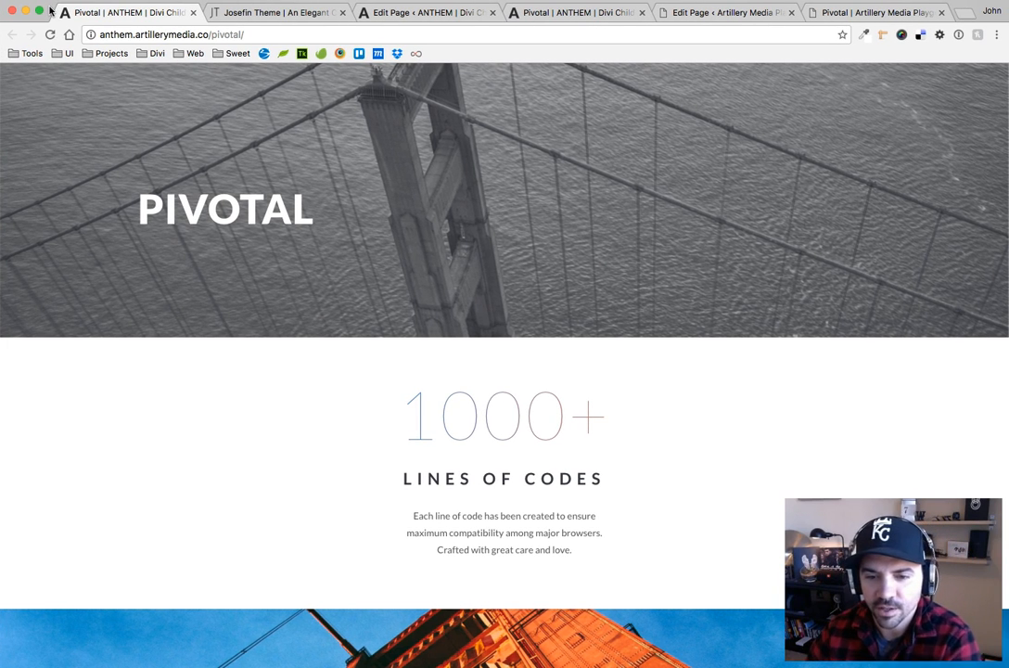
Examine the full-width image sections on the ANTHEM Pivotal demo page, from the page header down to the Anthem Cycles layout
scroll(721, 262, down, 5)
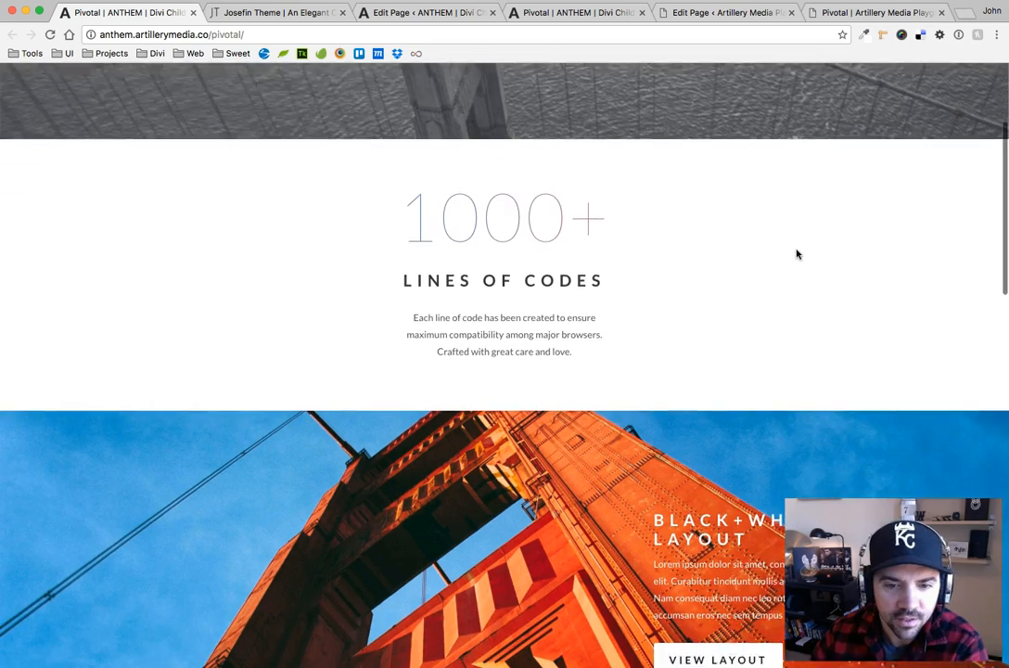
scroll(320, 189, down, 5)
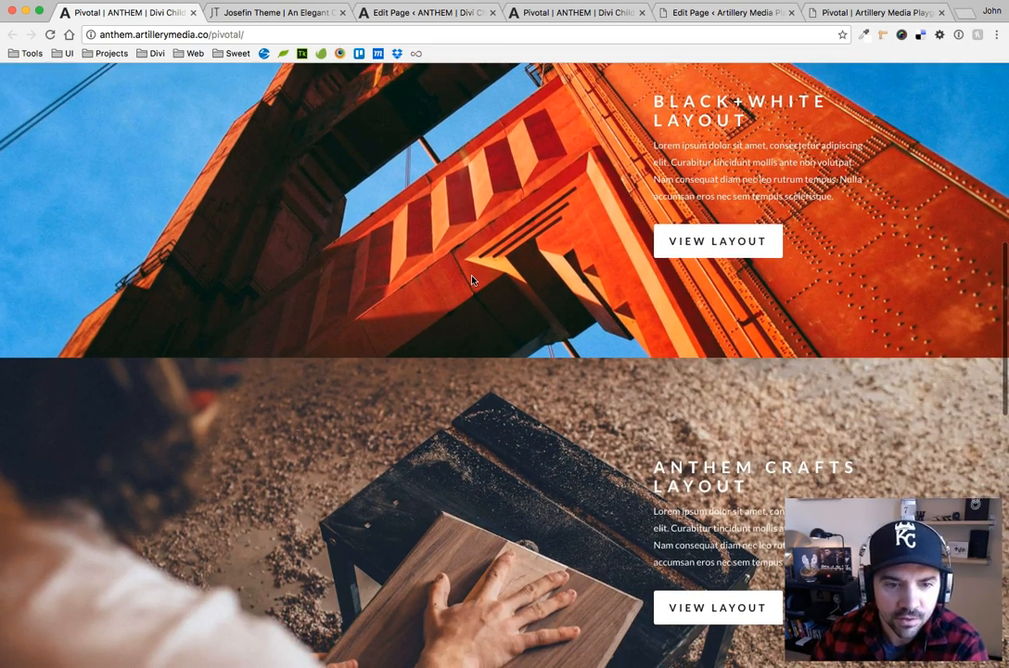
scroll(472, 280, down, 4)
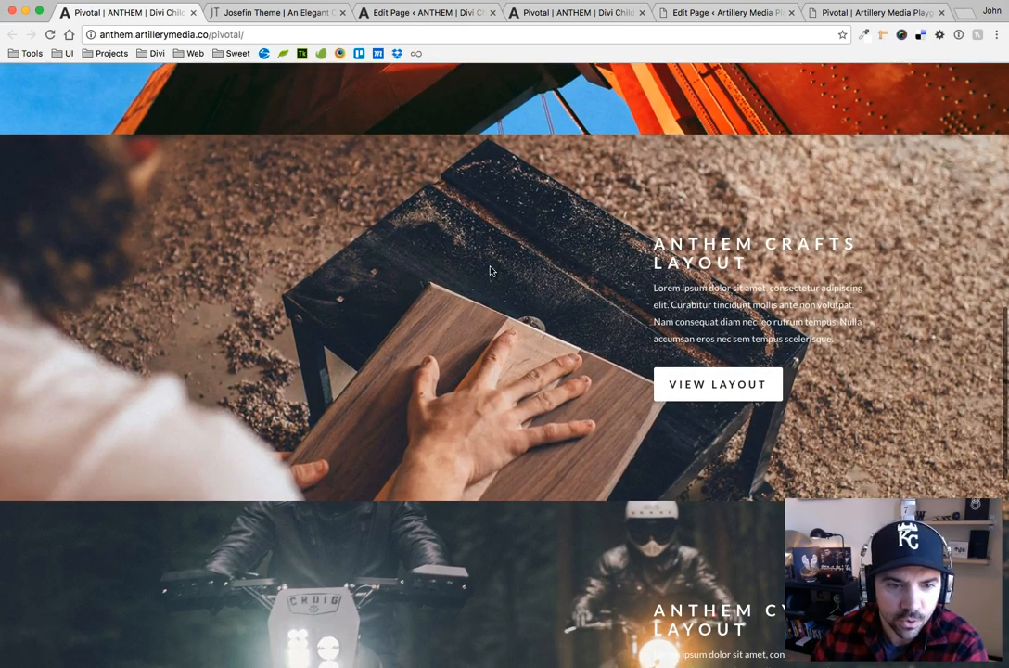
scroll(491, 270, down, 5)
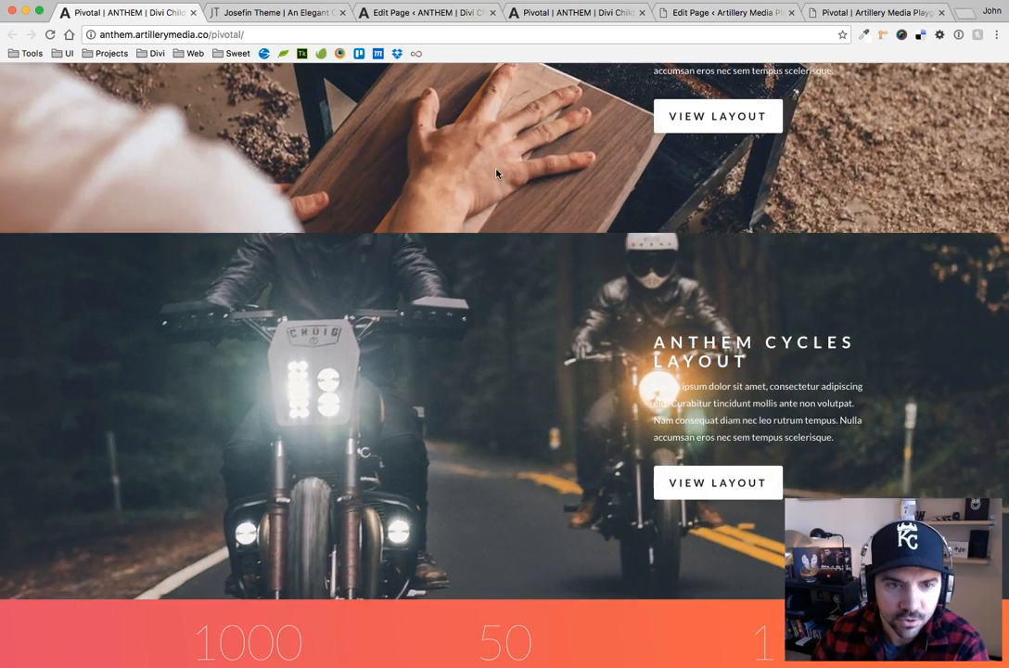
scroll(489, 391, up, 8)
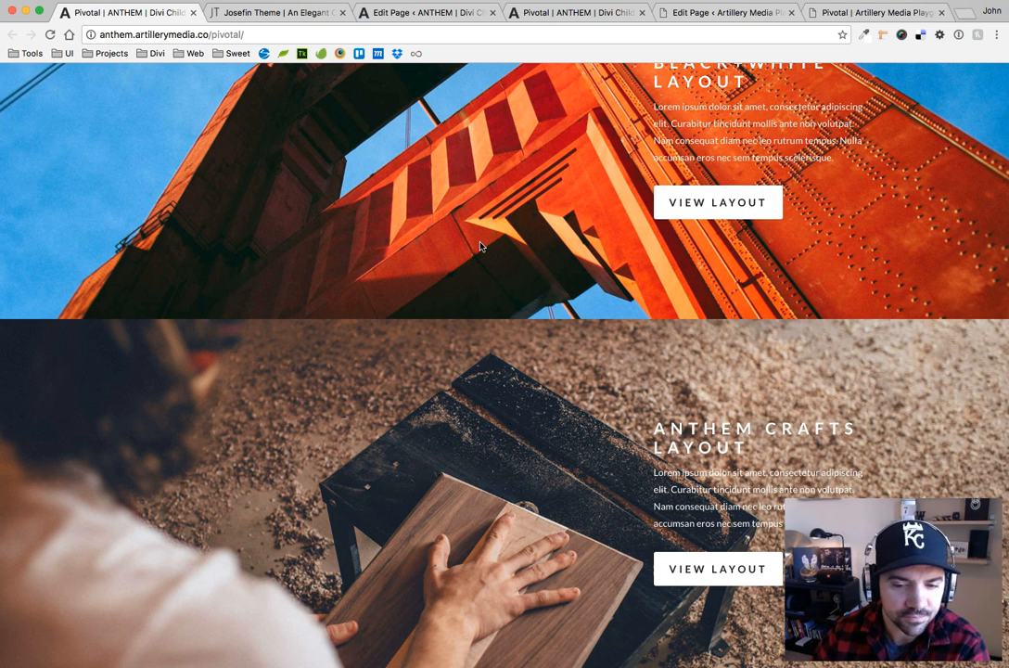
scroll(480, 248, up, 2)
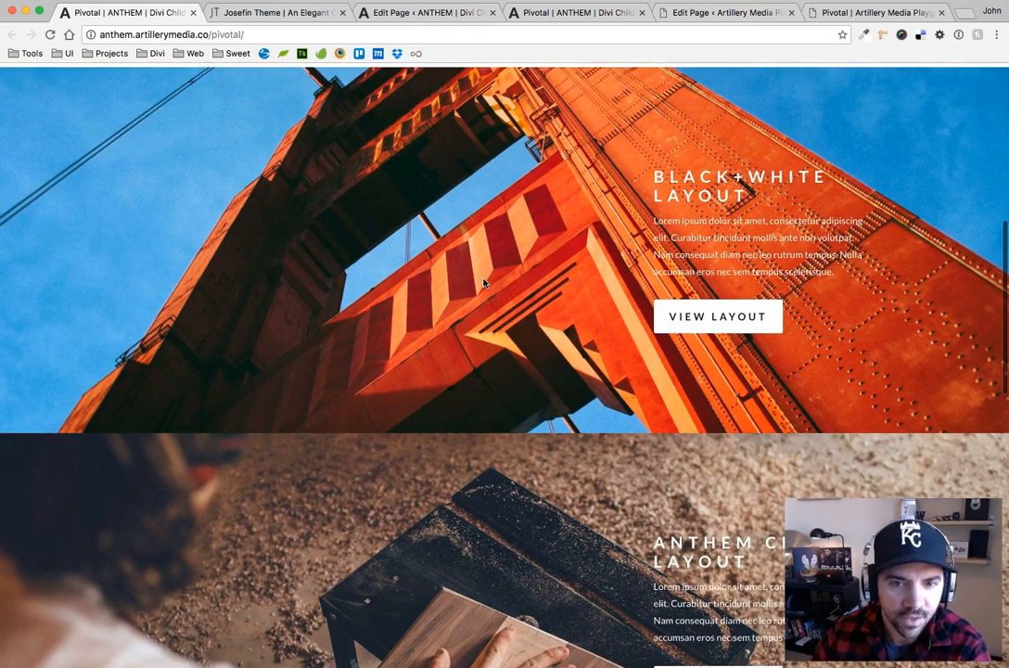
scroll(411, 239, up, 2)
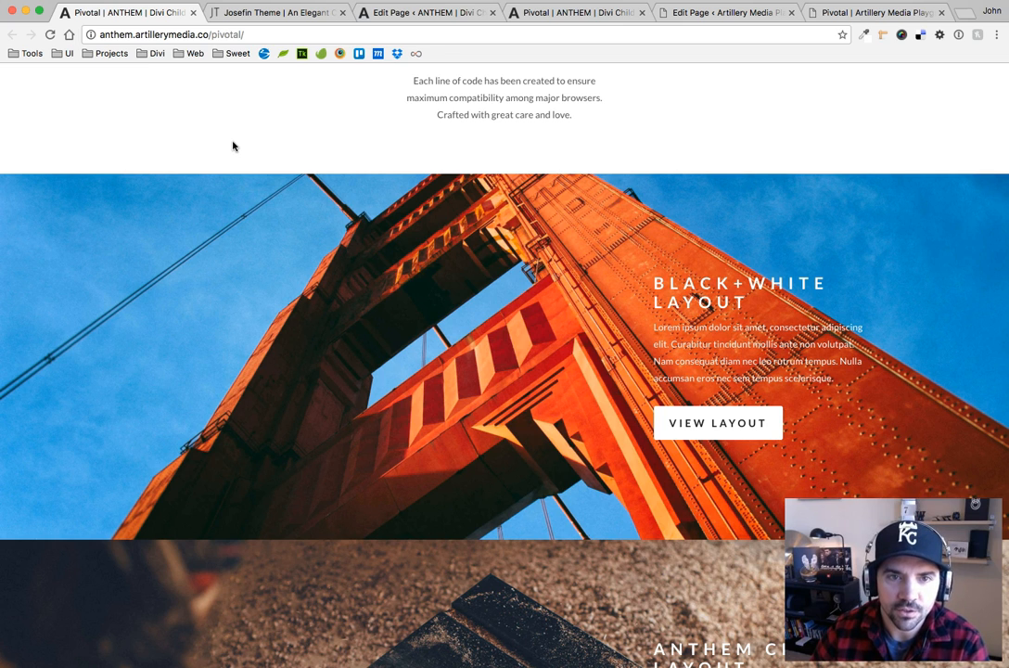
Inspect the Test Blurb background-image section of the artillerymedia.co Pivotal page in the developer tools
click(905, 13)
scroll(610, 243, down, 5)
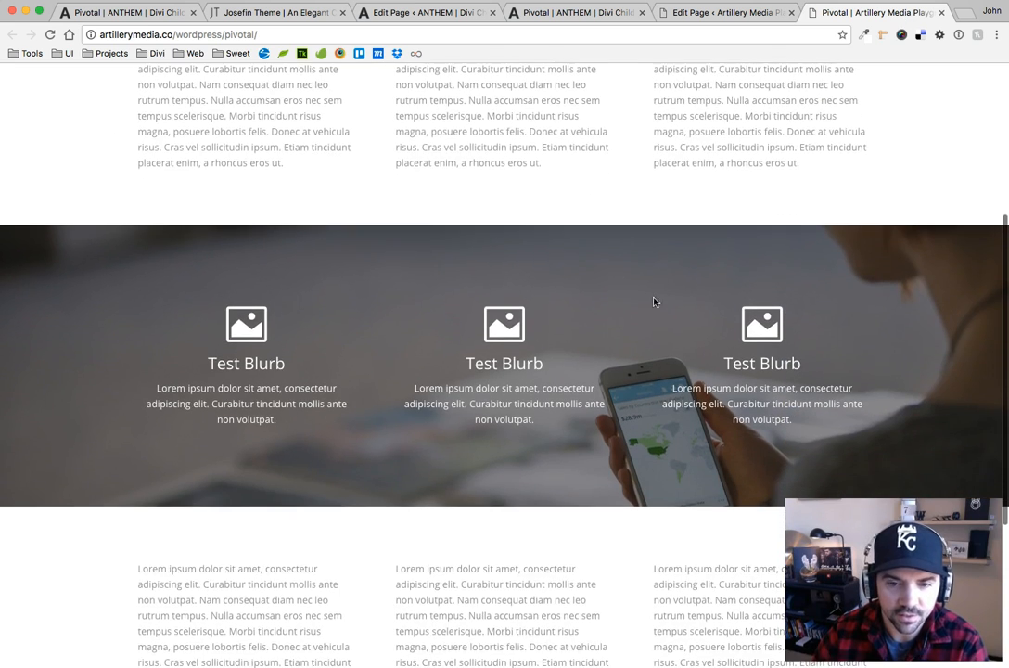
scroll(654, 301, down, 3)
scroll(498, 257, up, 2)
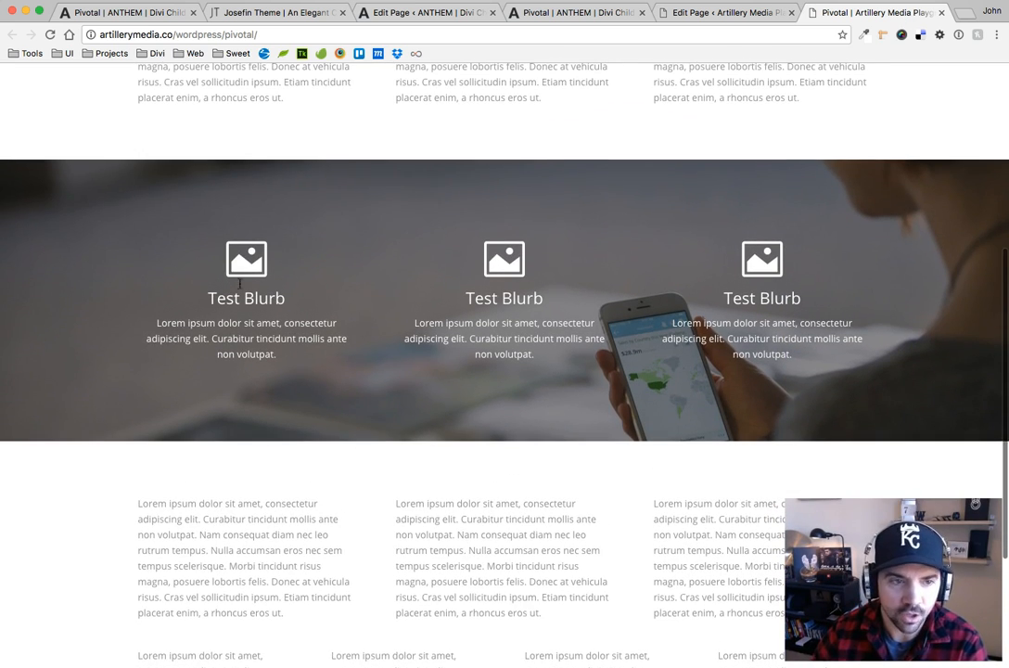
right_click(129, 214)
click(180, 362)
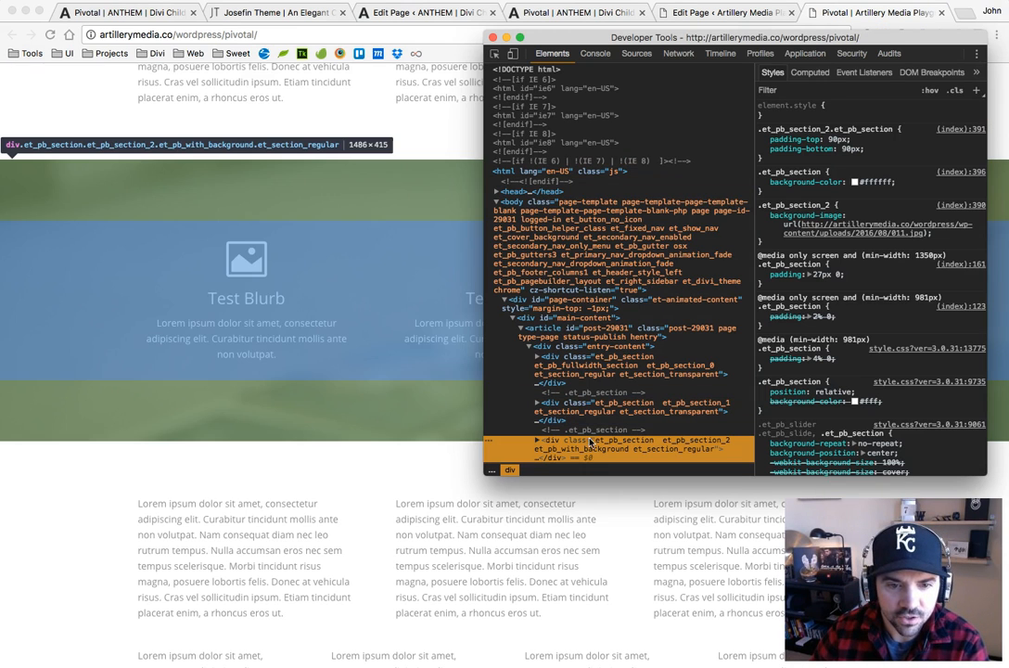
scroll(589, 449, down, 3)
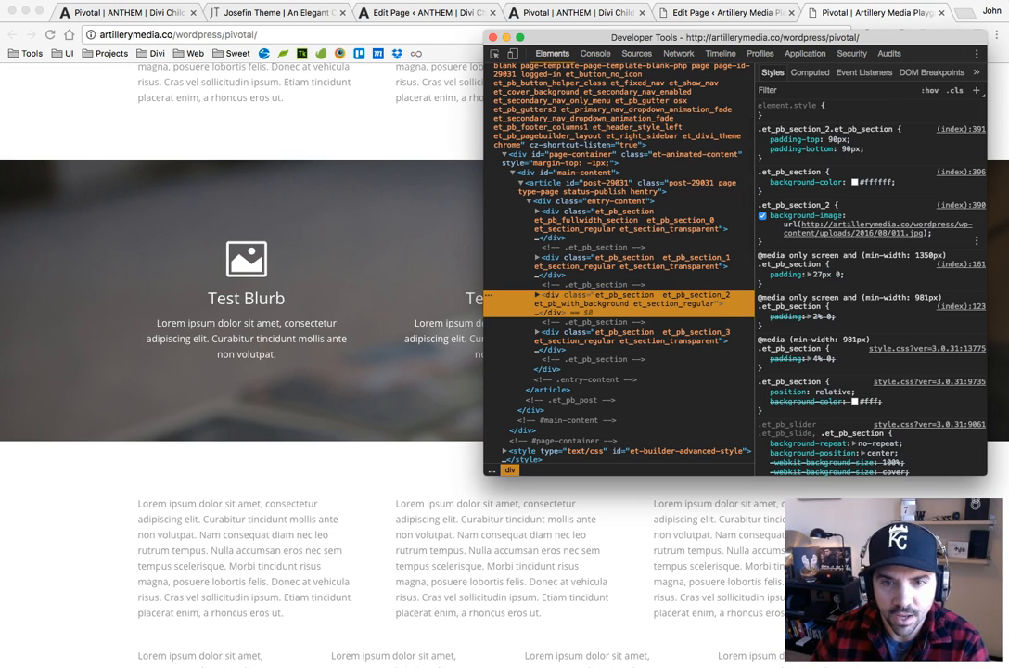
Add the declaration transform: scale(1.2) to the .et_pb_section_2 rule
click(941, 239)
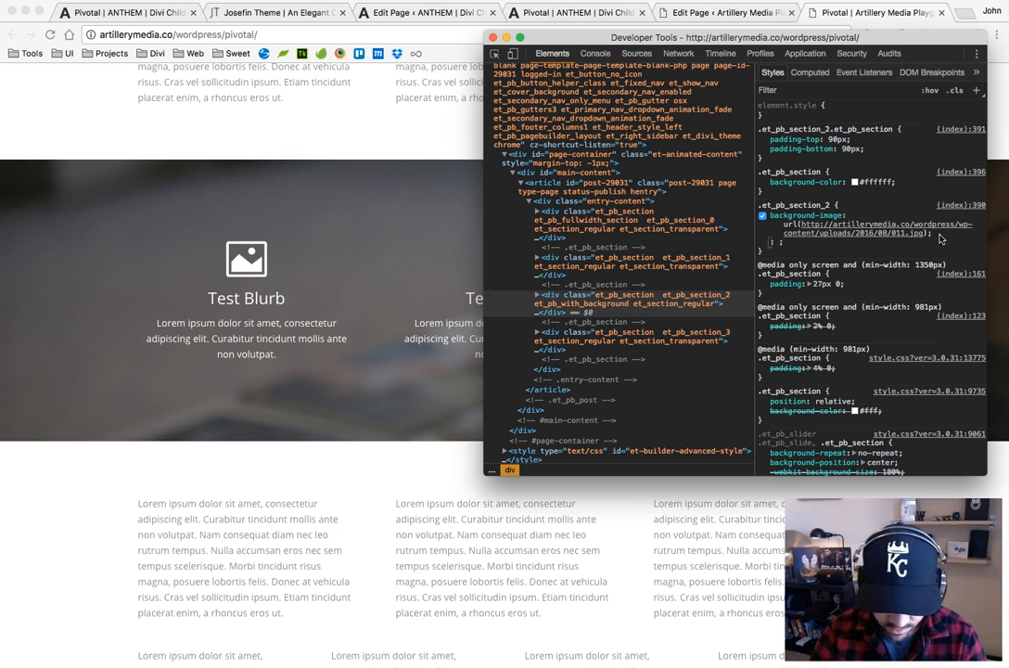
text(trans)
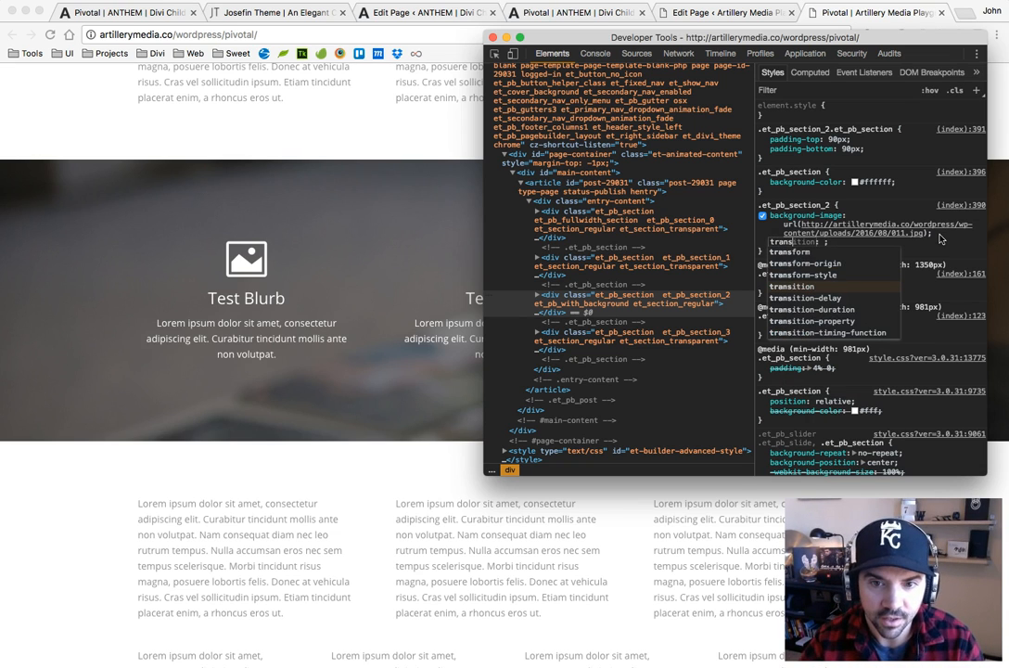
text(form: )
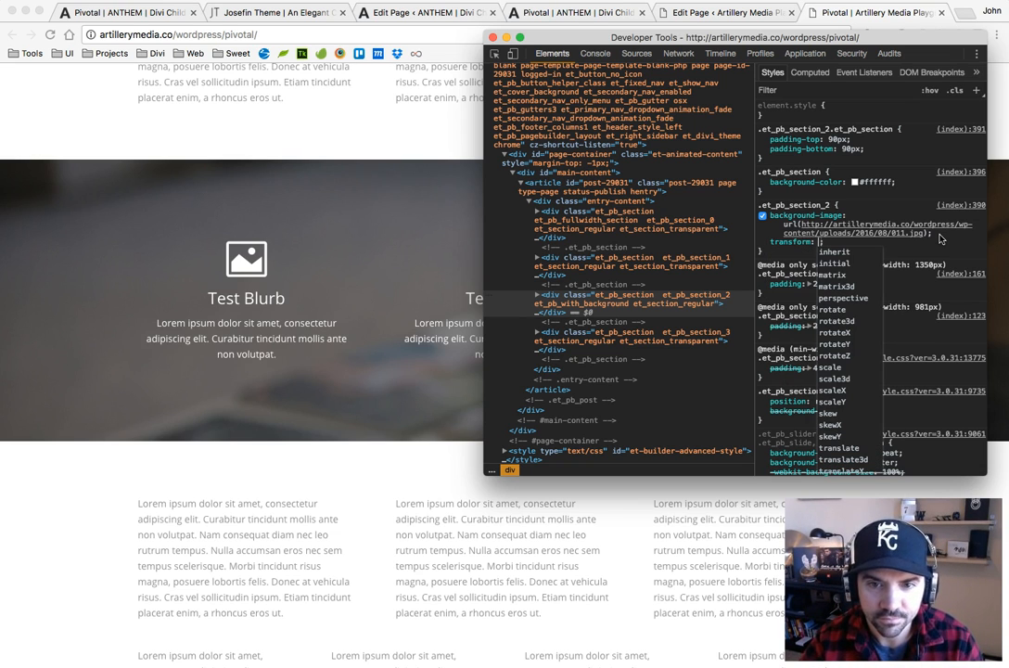
text(scale)
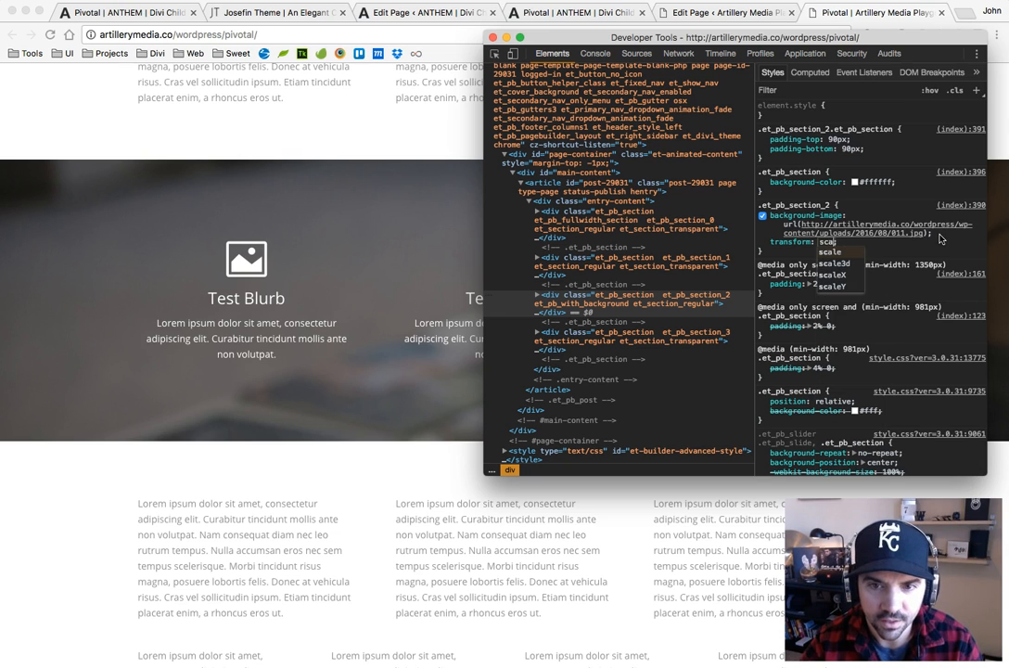
key(Return)
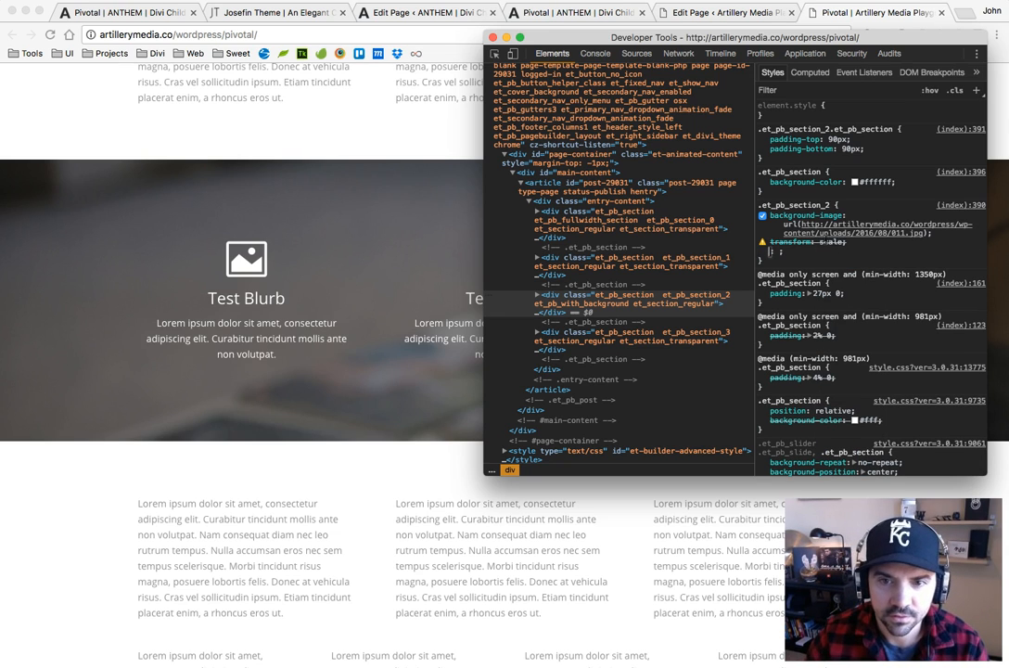
click(831, 241)
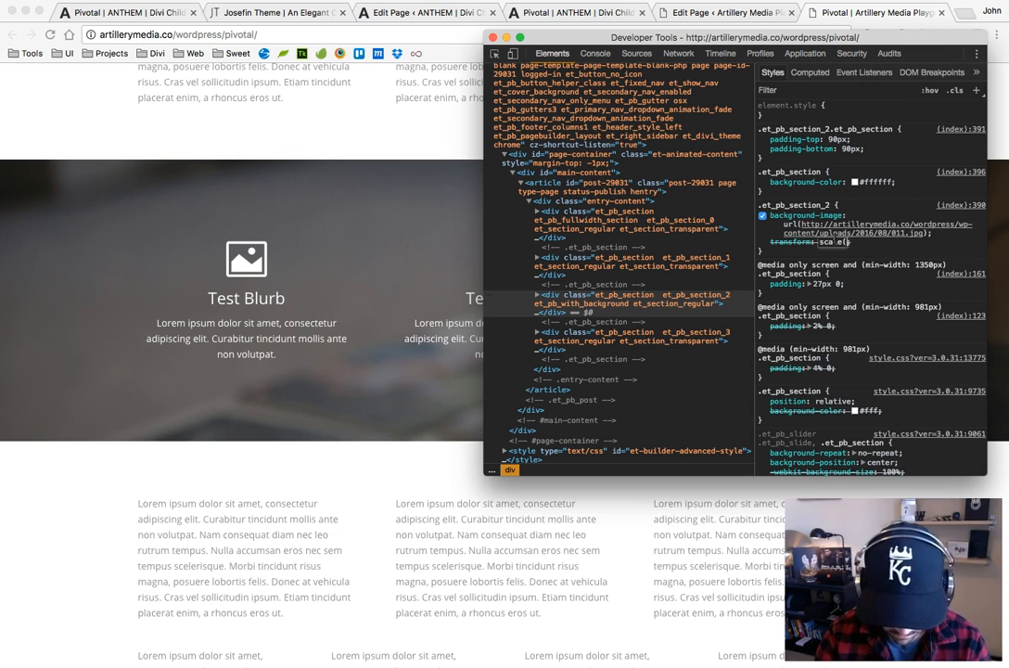
text((1.2)
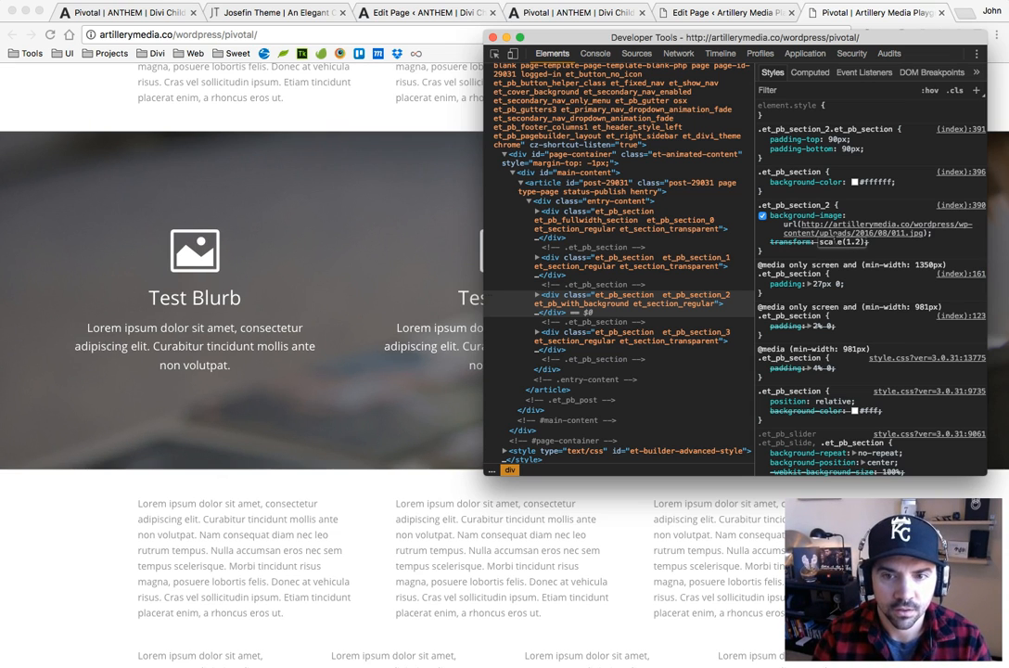
key(Return)
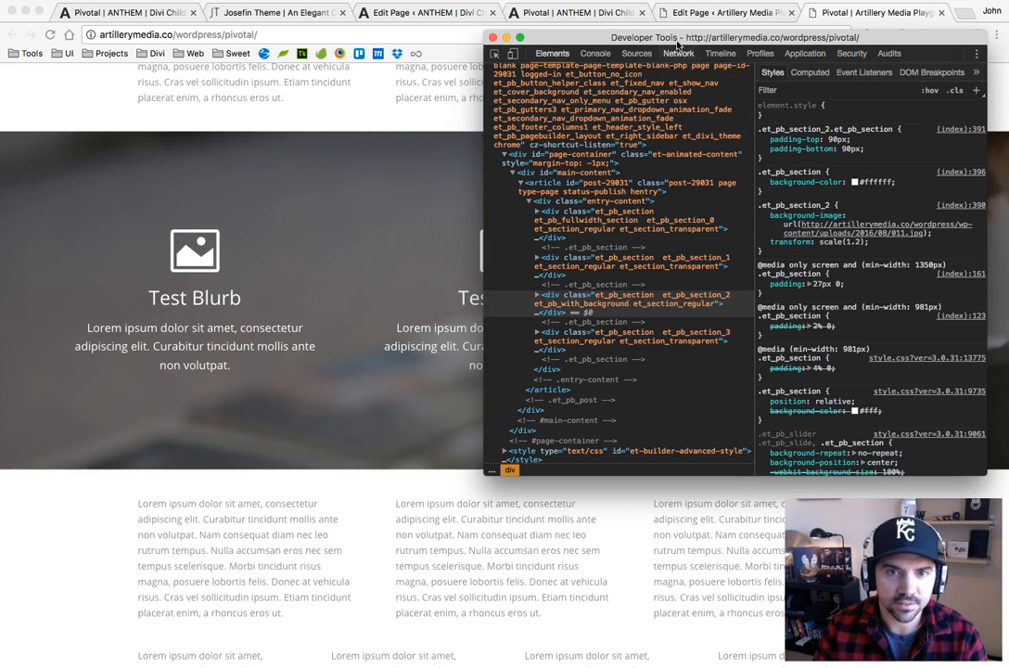
Toggle the scale transform to compare the Test Blurb section with and without it, leave it disabled and close the developer tools
drag(640, 38, 781, 39)
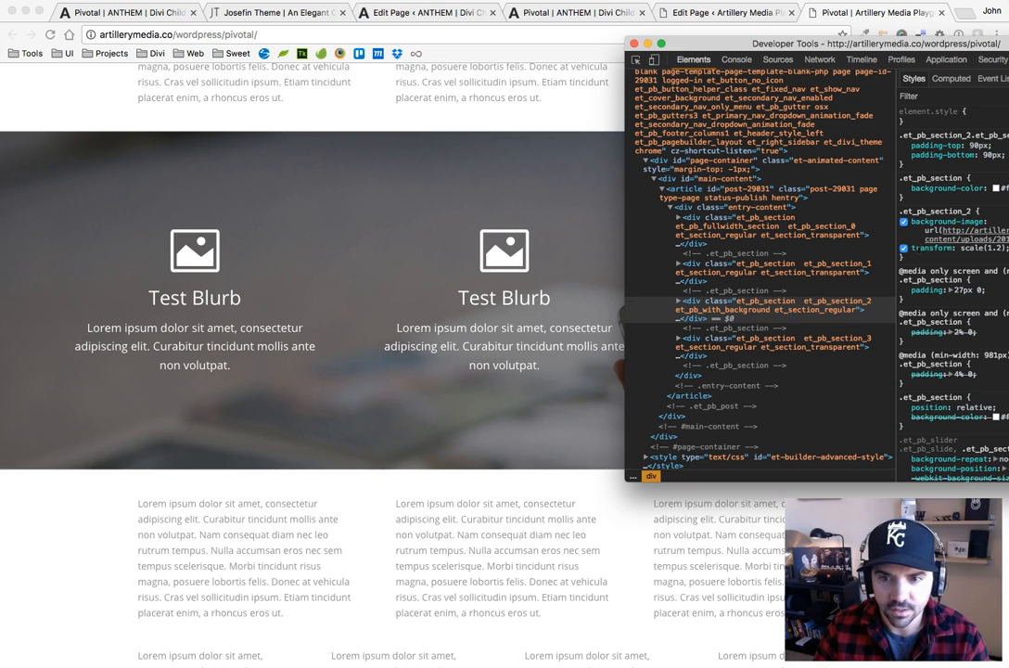
click(904, 249)
click(904, 248)
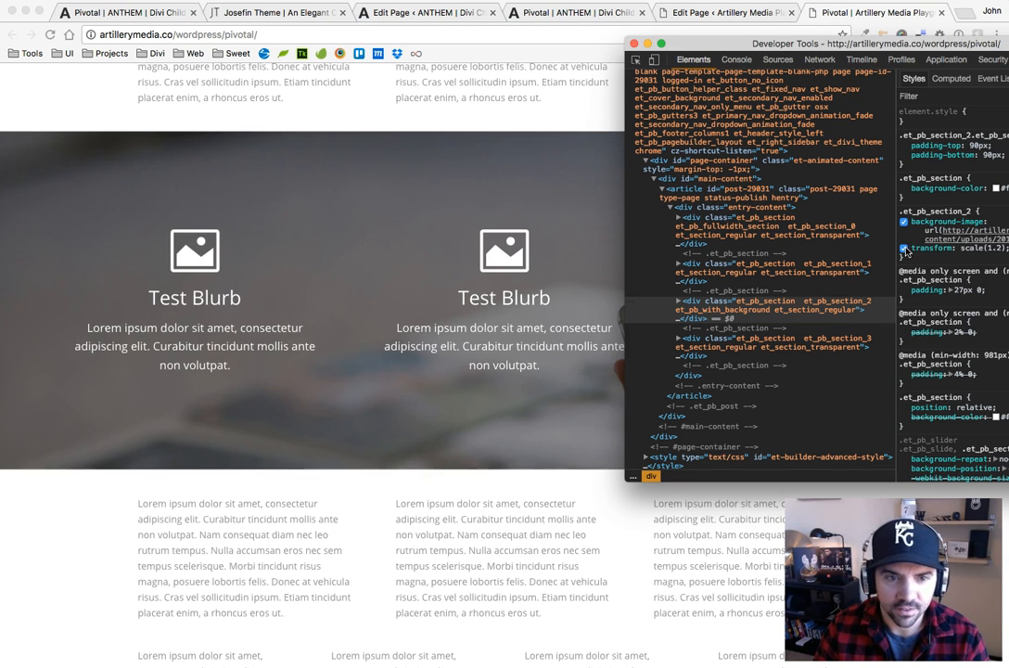
click(906, 249)
click(905, 249)
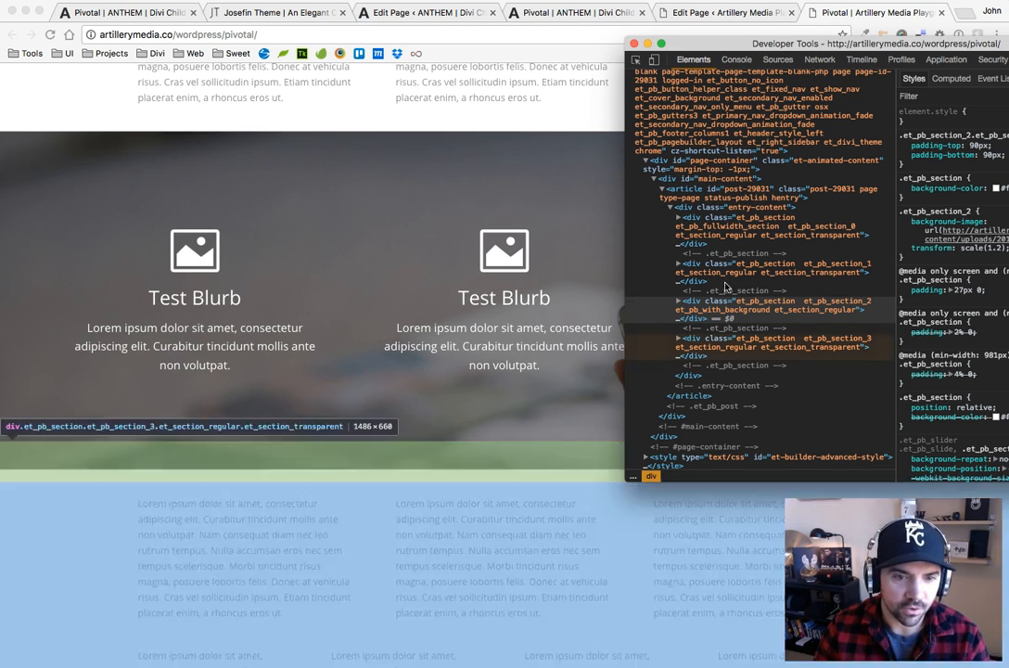
click(904, 249)
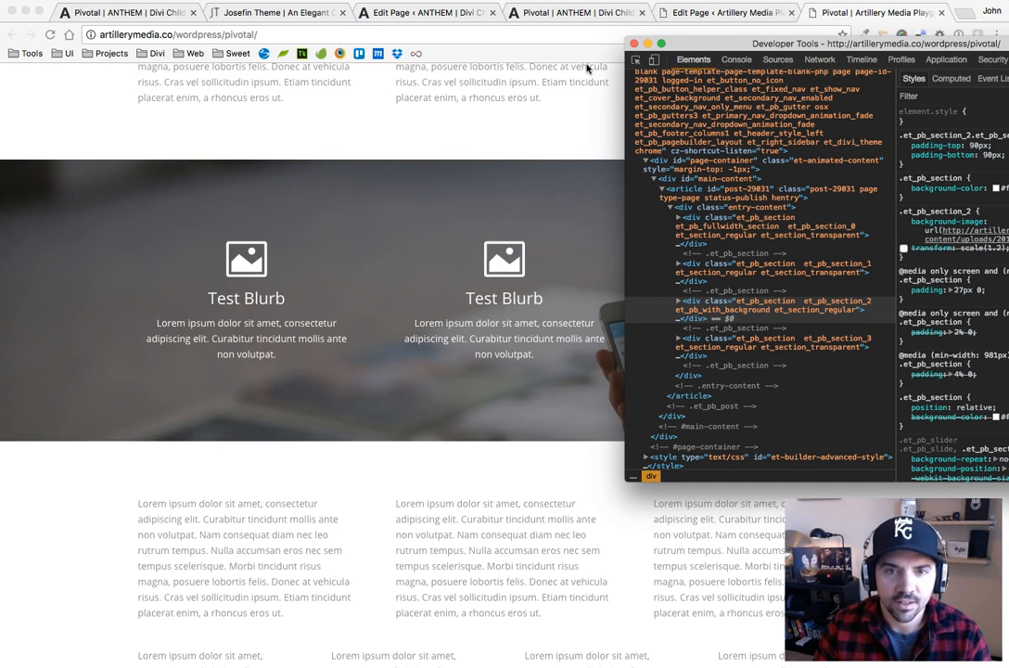
click(635, 43)
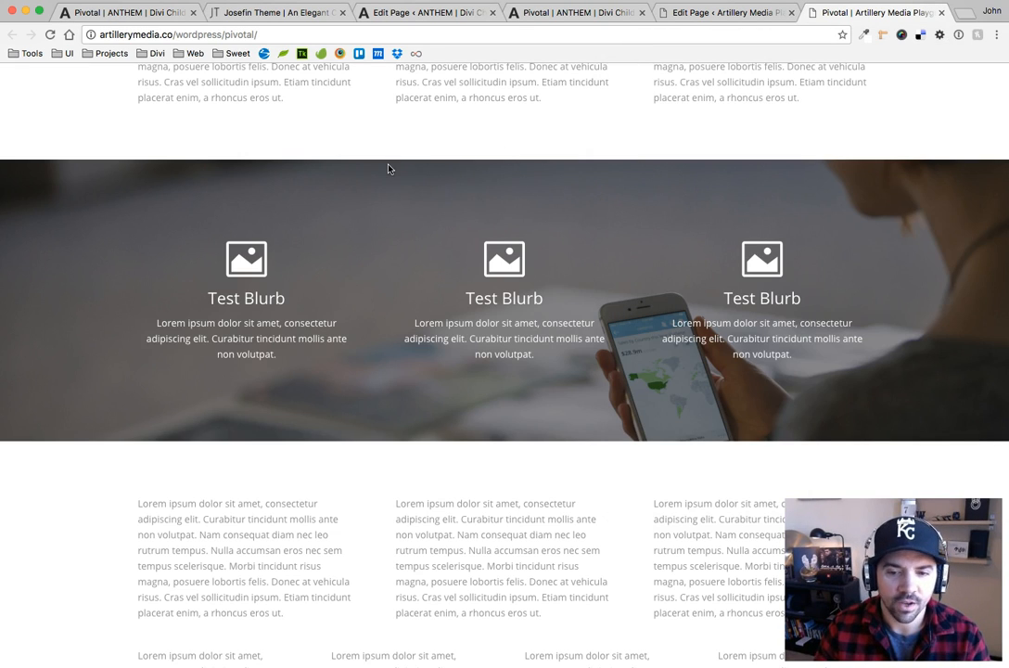
Switch to the Josefin theme page and inspect the water background of its Beautiful & Simple section in the developer tools
click(243, 13)
scroll(712, 301, up, 2)
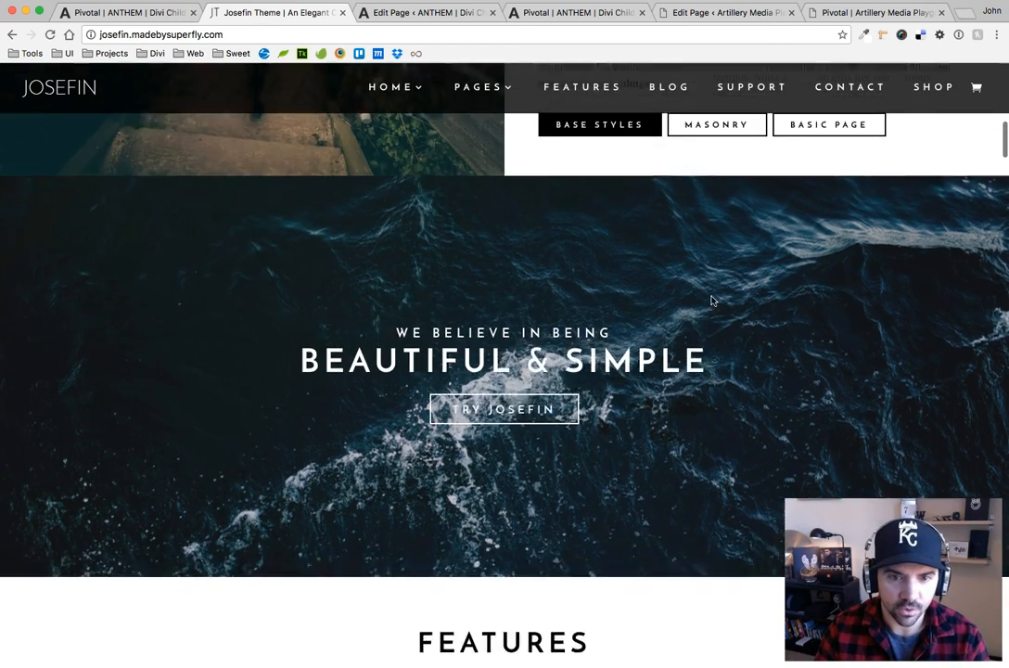
scroll(712, 300, down, 3)
scroll(769, 288, up, 1)
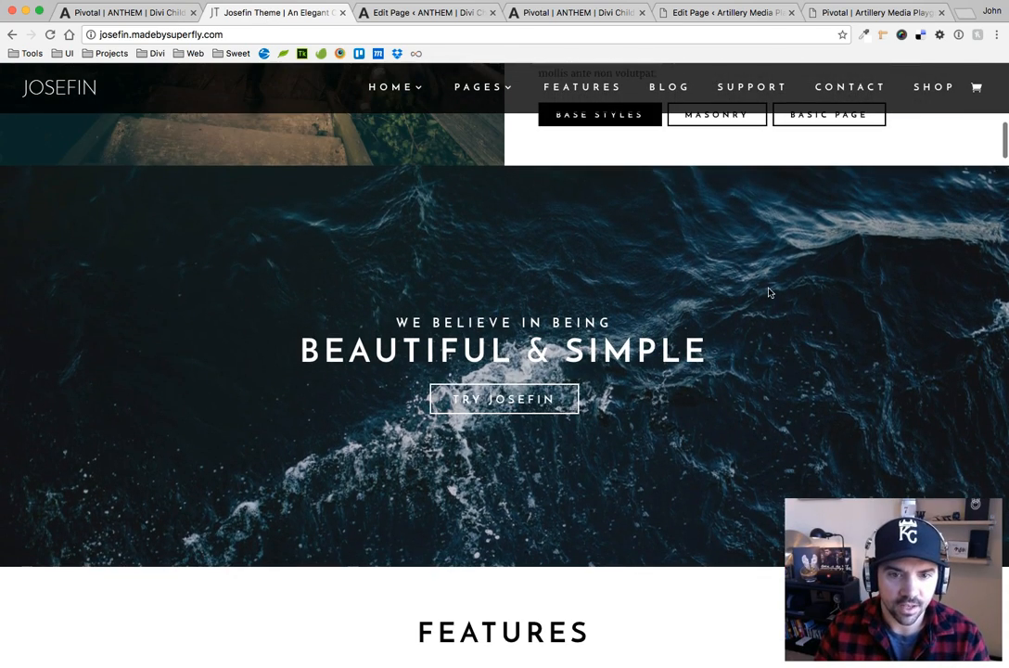
right_click(170, 227)
click(240, 380)
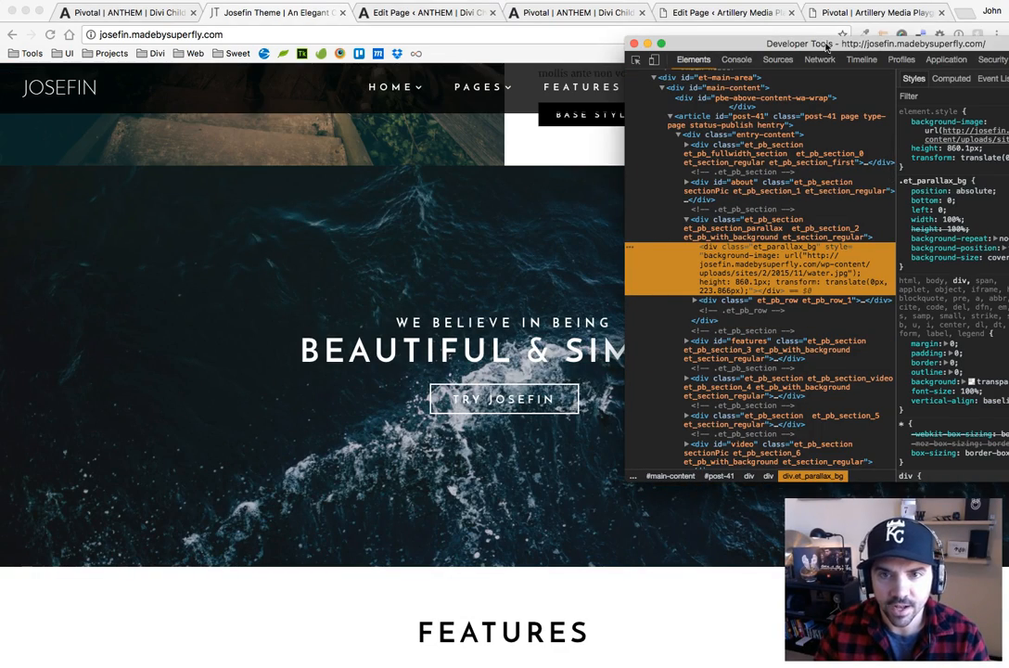
drag(737, 49, 623, 64)
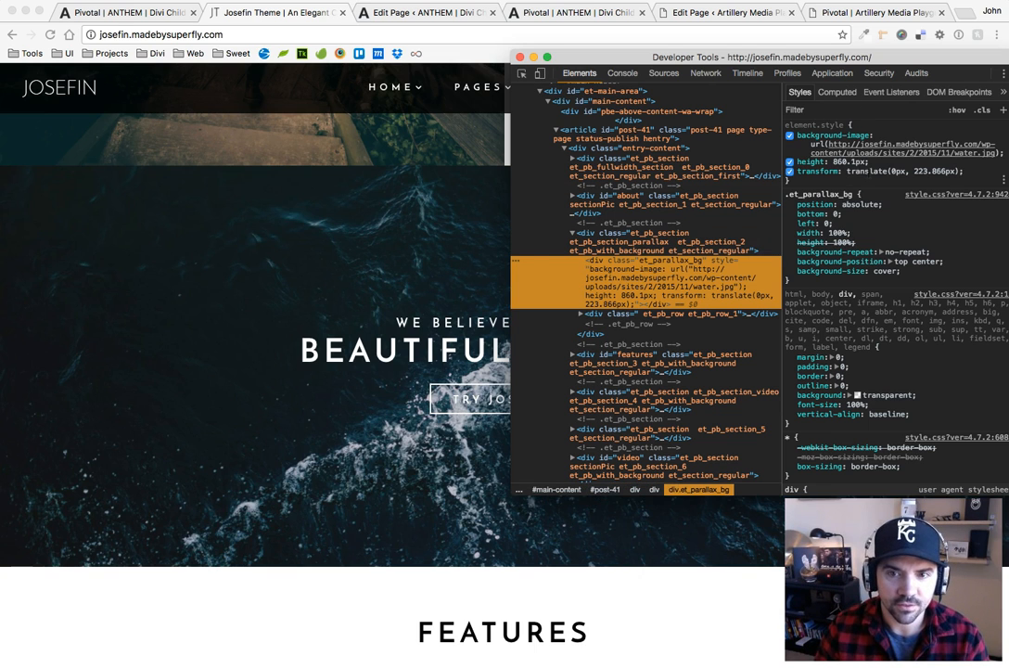
Set the parallax background's inline transform to scale(1.2) and toggle the declaration to compare its effect
click(853, 172)
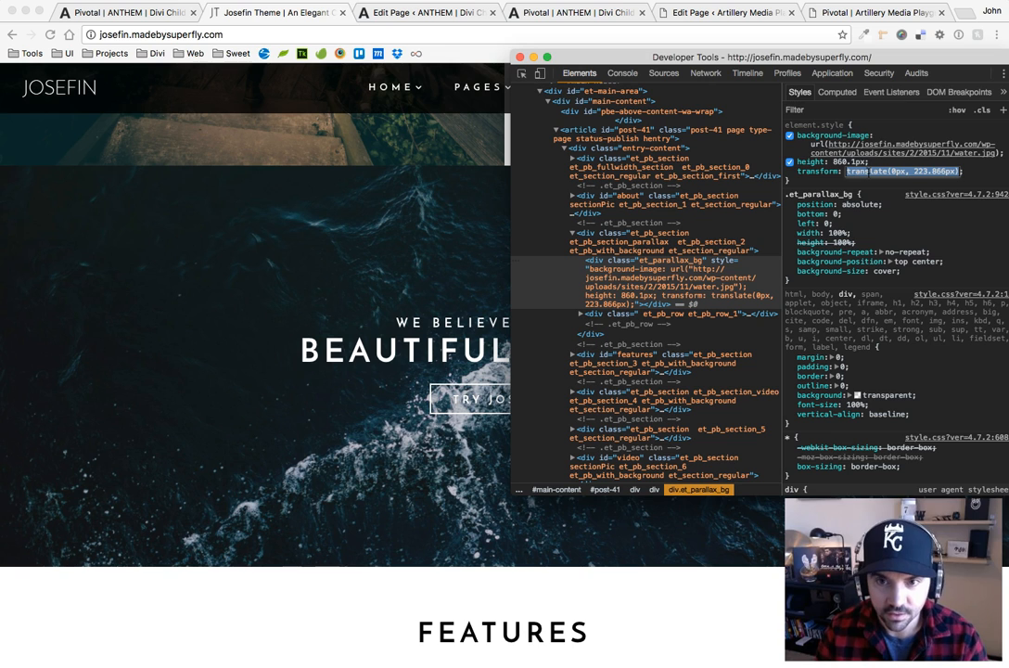
text(scale)
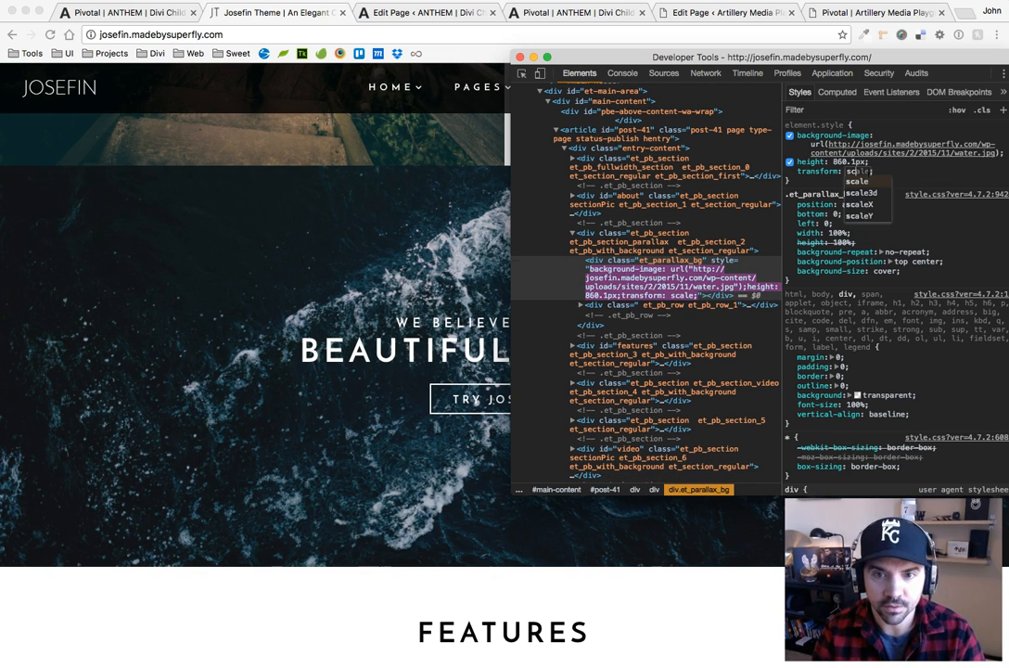
text((1.2))
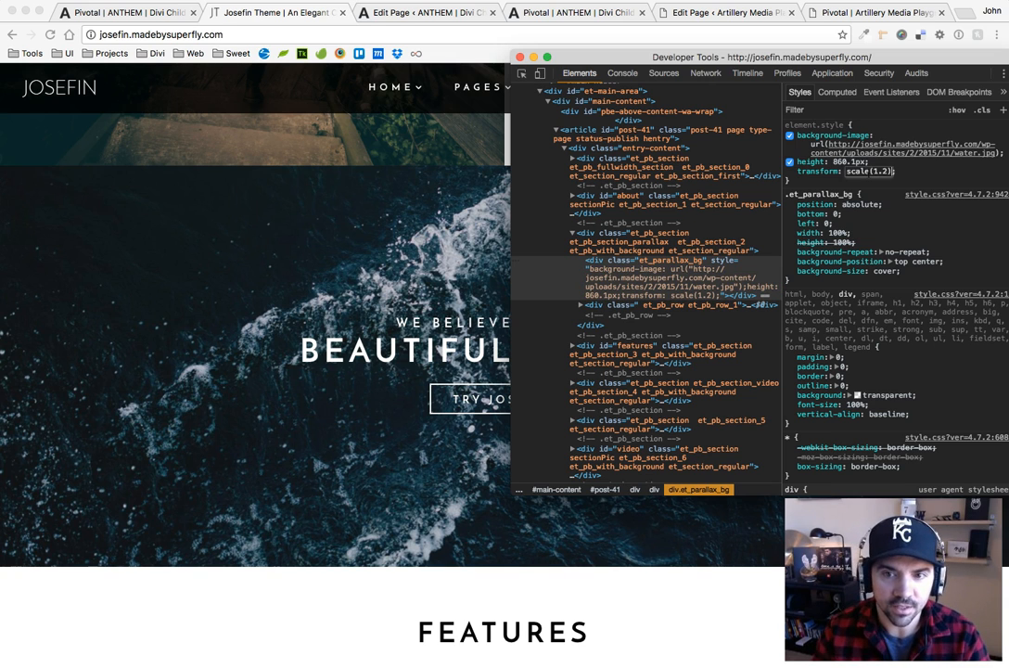
click(789, 172)
click(789, 171)
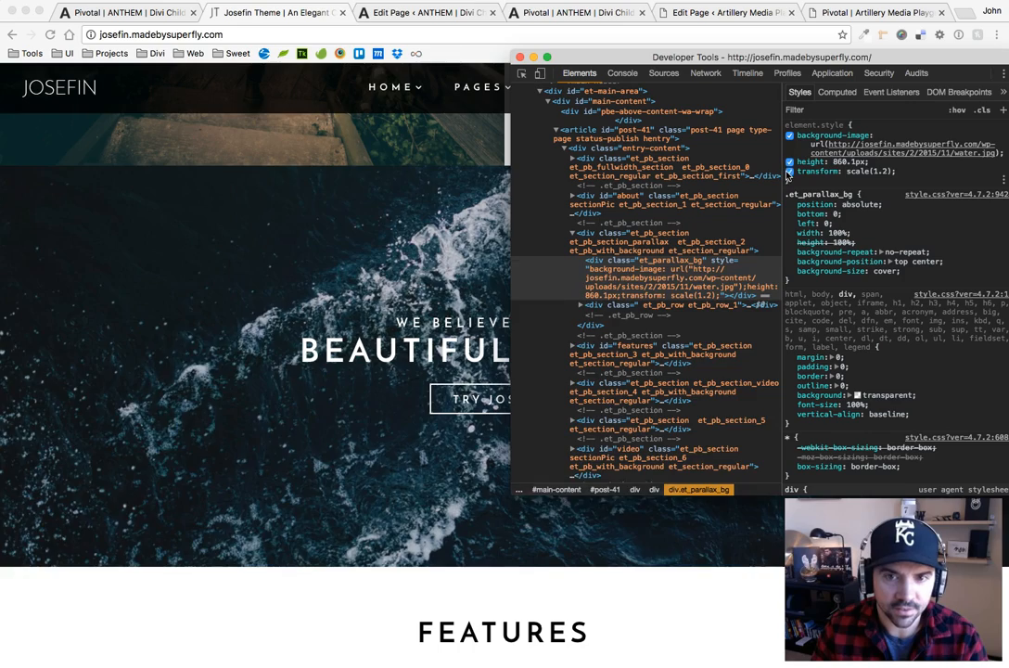
Check how the parallax background's transform responds to page scrolling, and close the developer tools and the Josefin page
scroll(383, 267, down, 2)
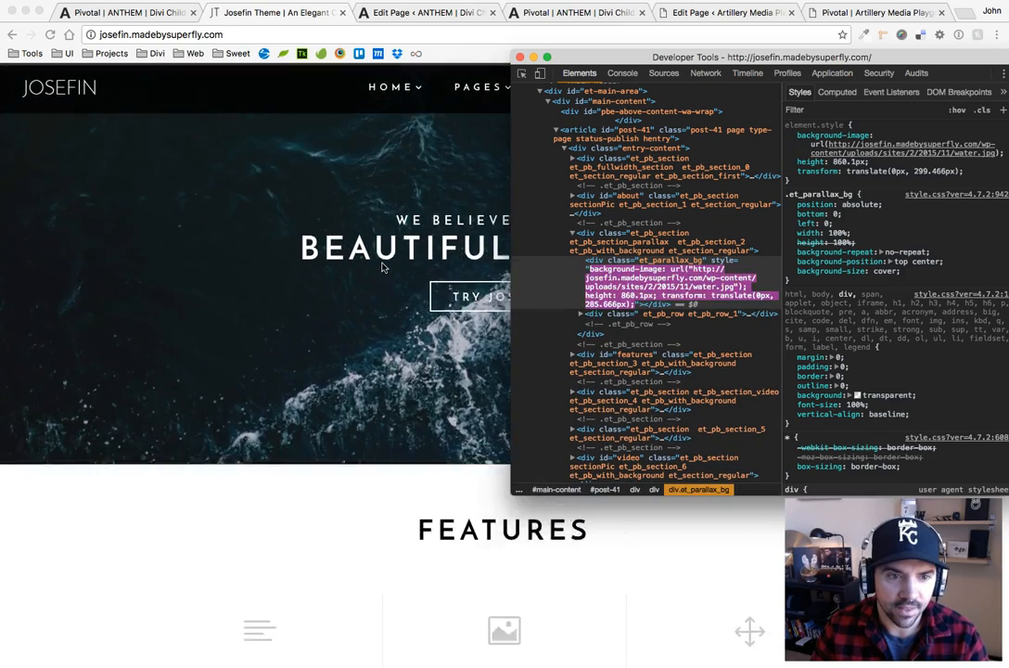
scroll(383, 265, up, 5)
scroll(372, 209, down, 3)
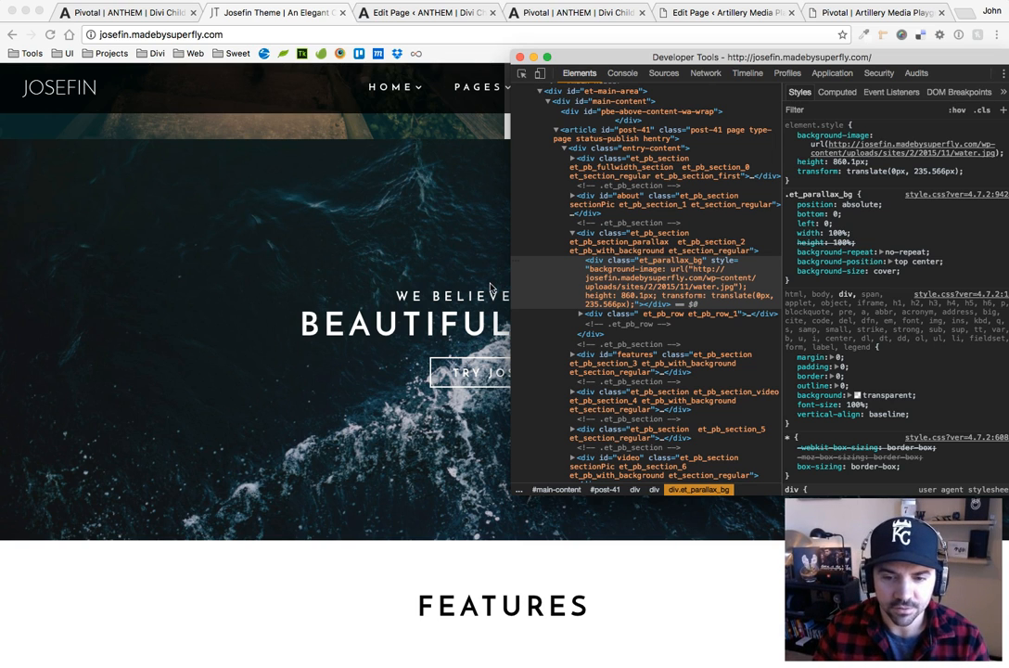
click(520, 57)
click(343, 13)
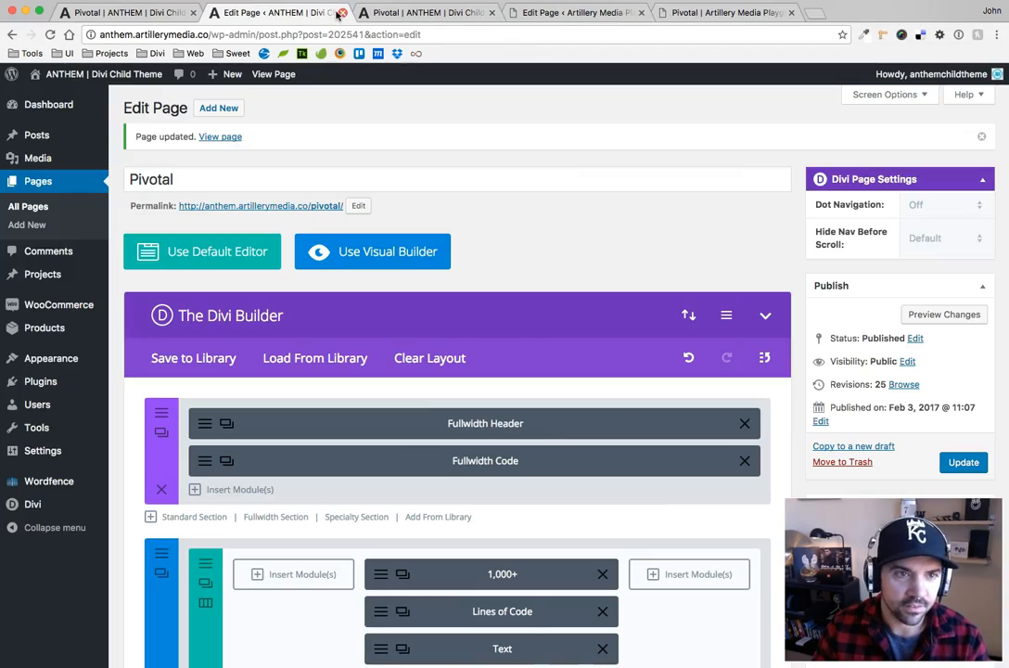
Examine the full-width image sections on the finished Pivotal page and compare them with the Artillery Media Playground Pivotal page's Test Blurb section
click(130, 12)
scroll(578, 346, down, 10)
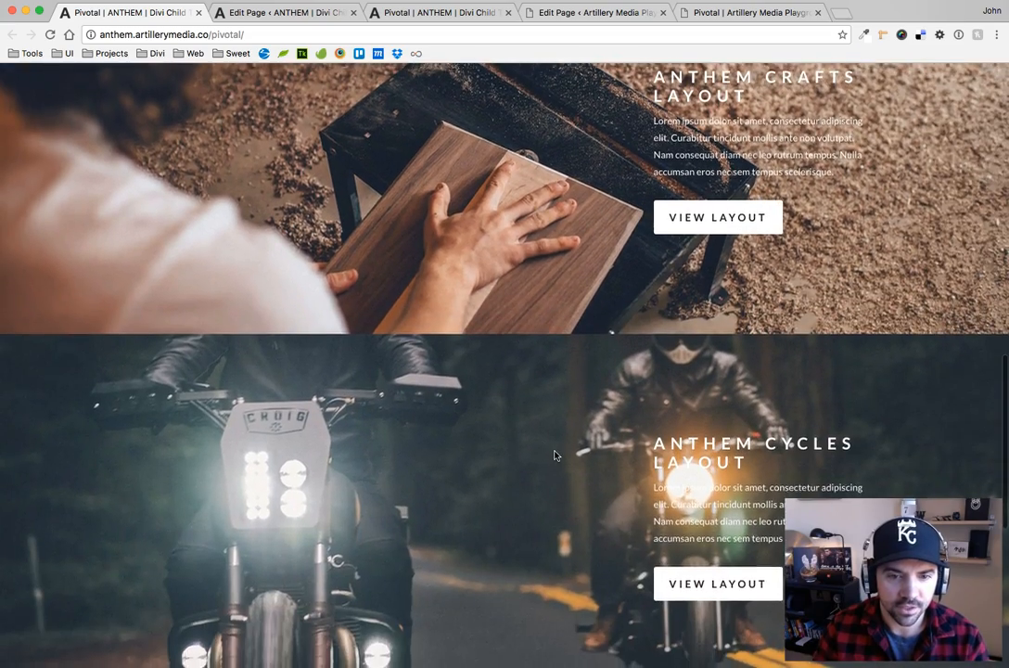
scroll(554, 449, up, 8)
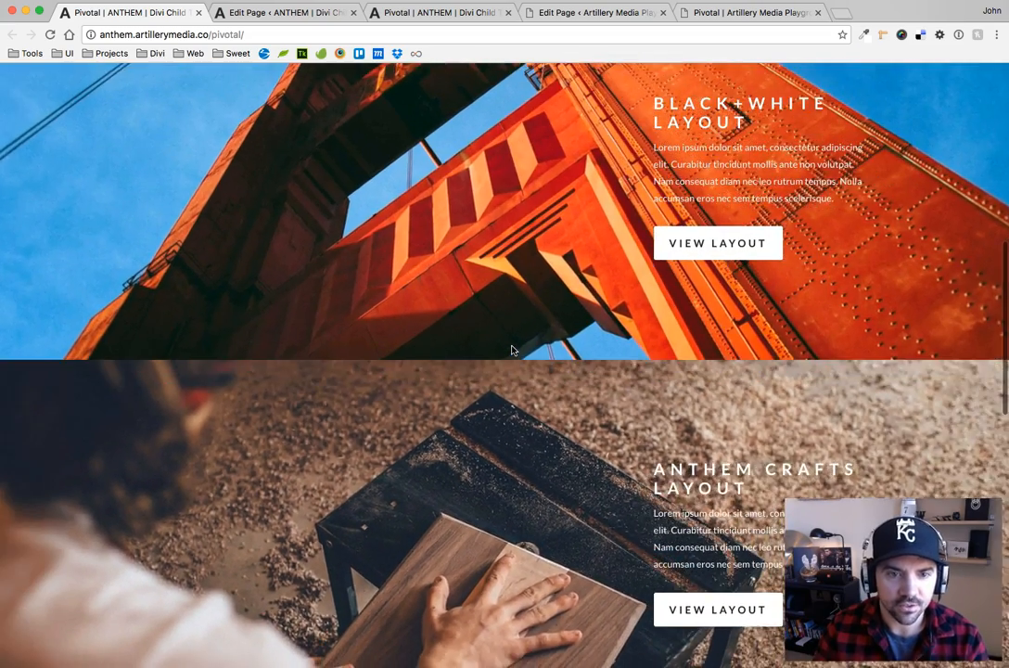
scroll(513, 350, up, 12)
click(740, 16)
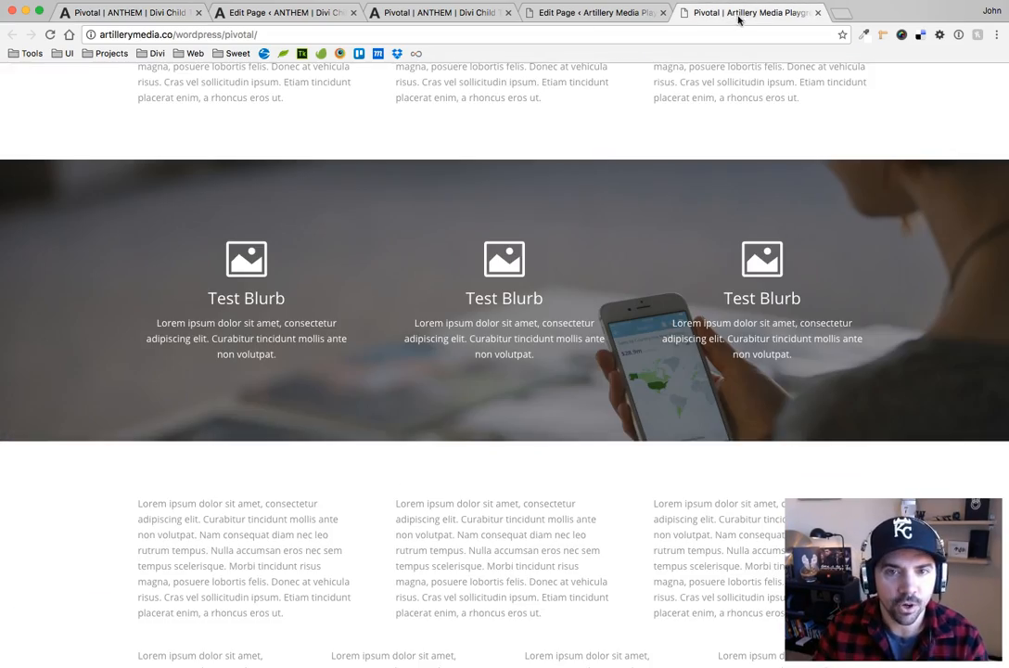
scroll(613, 249, up, 8)
scroll(385, 402, down, 6)
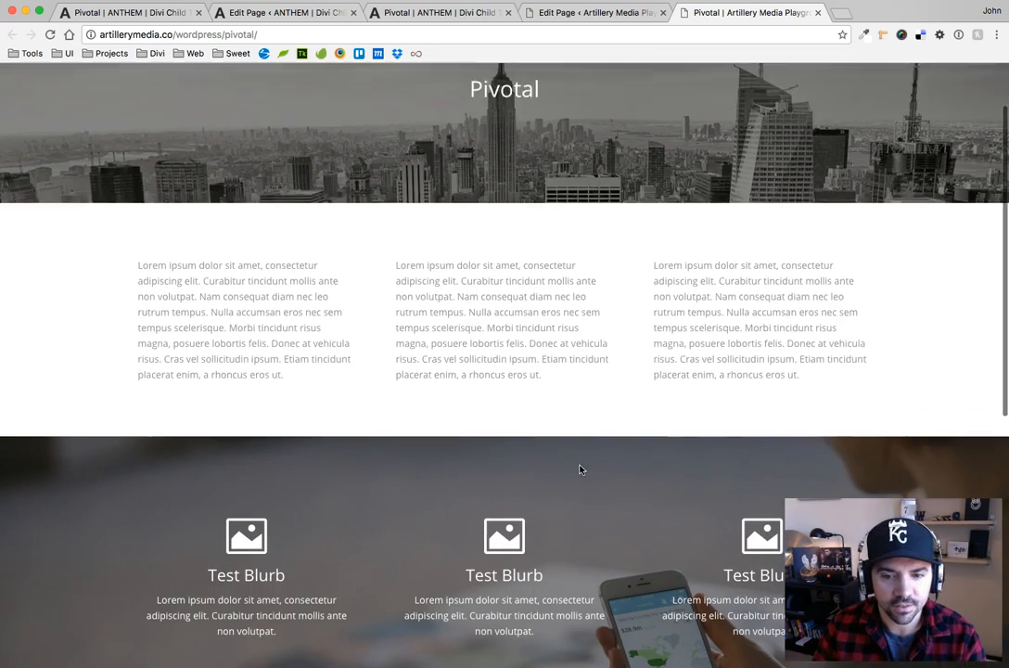
scroll(579, 469, down, 1)
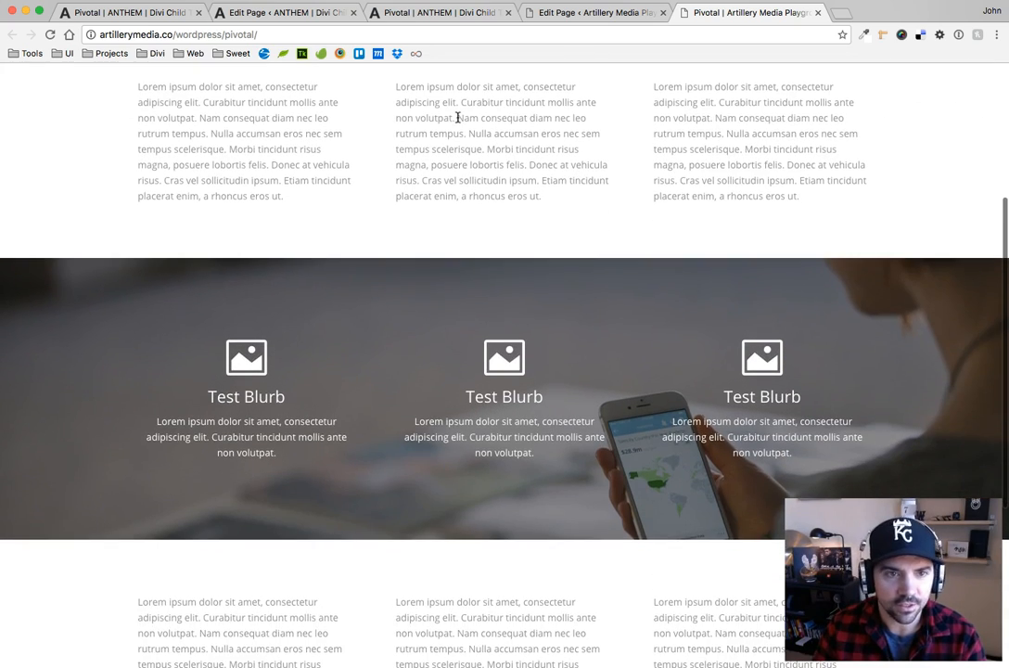
Switch to the working ANTHEM Pivotal page and look through its solid-color layout sections
click(453, 16)
scroll(503, 246, down, 10)
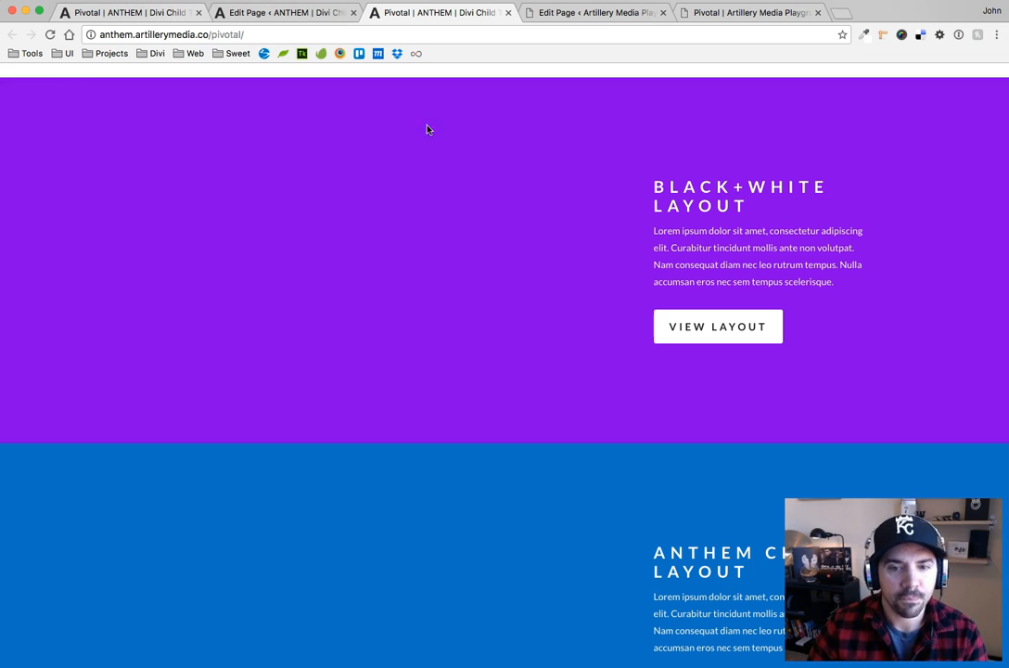
scroll(475, 240, down, 5)
scroll(520, 423, up, 1)
scroll(520, 424, down, 3)
scroll(517, 423, up, 7)
scroll(518, 423, up, 7)
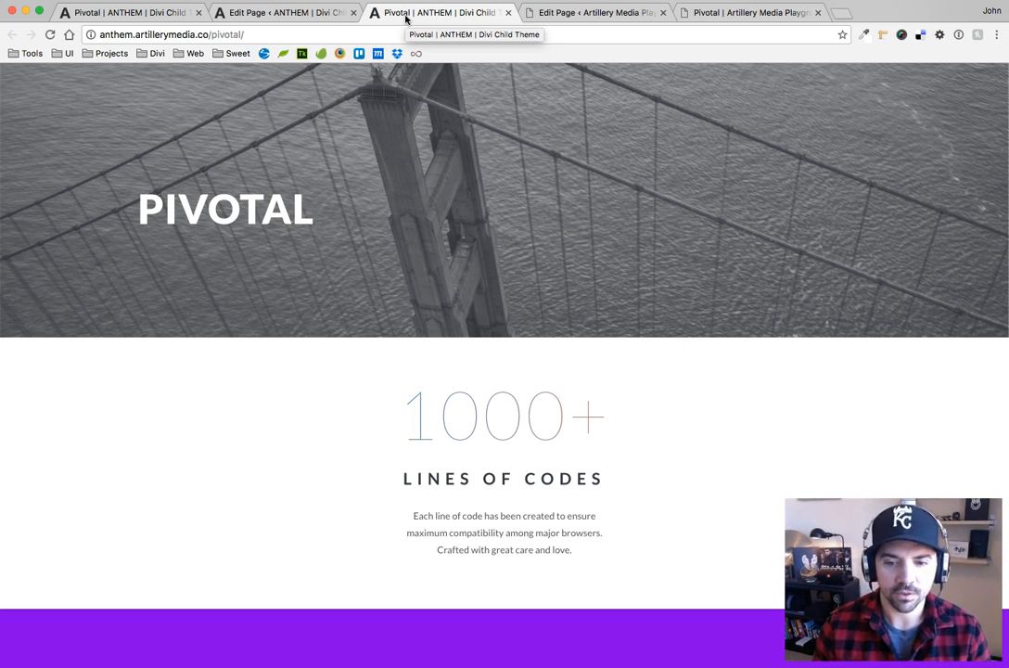
Review the Pivotal page's section structure in the Divi Builder and match it to the colored sections on the live page
click(282, 13)
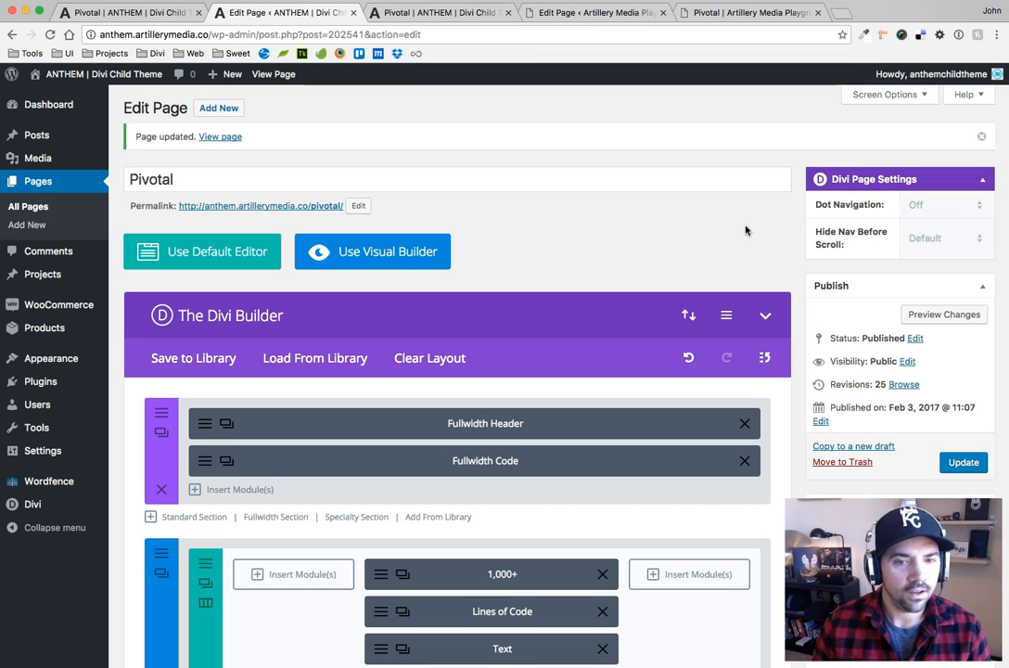
scroll(592, 214, down, 1)
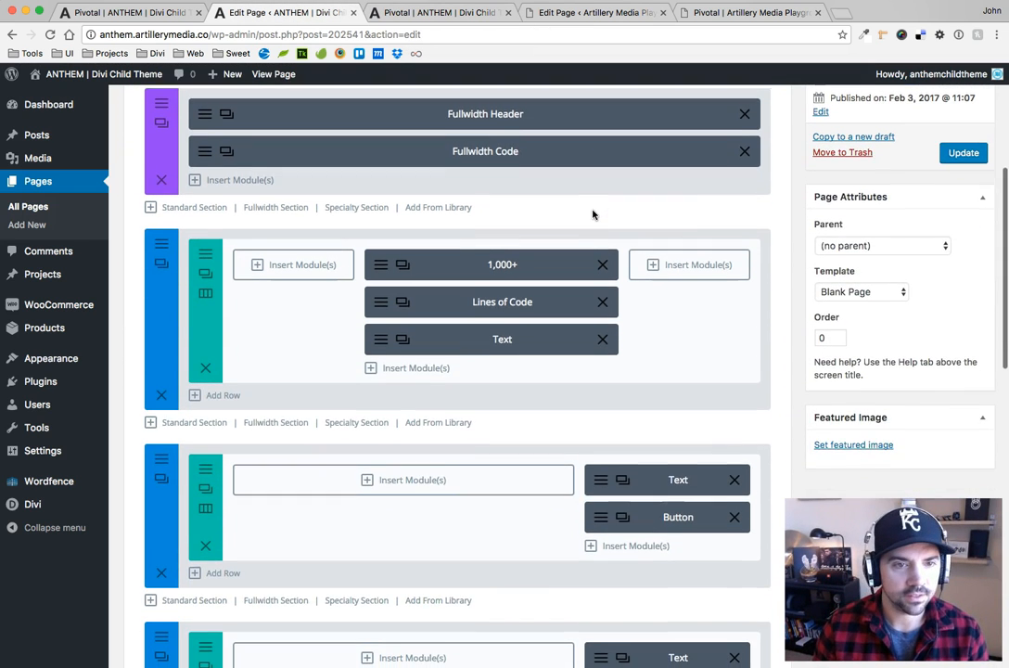
scroll(593, 213, down, 5)
scroll(588, 211, down, 2)
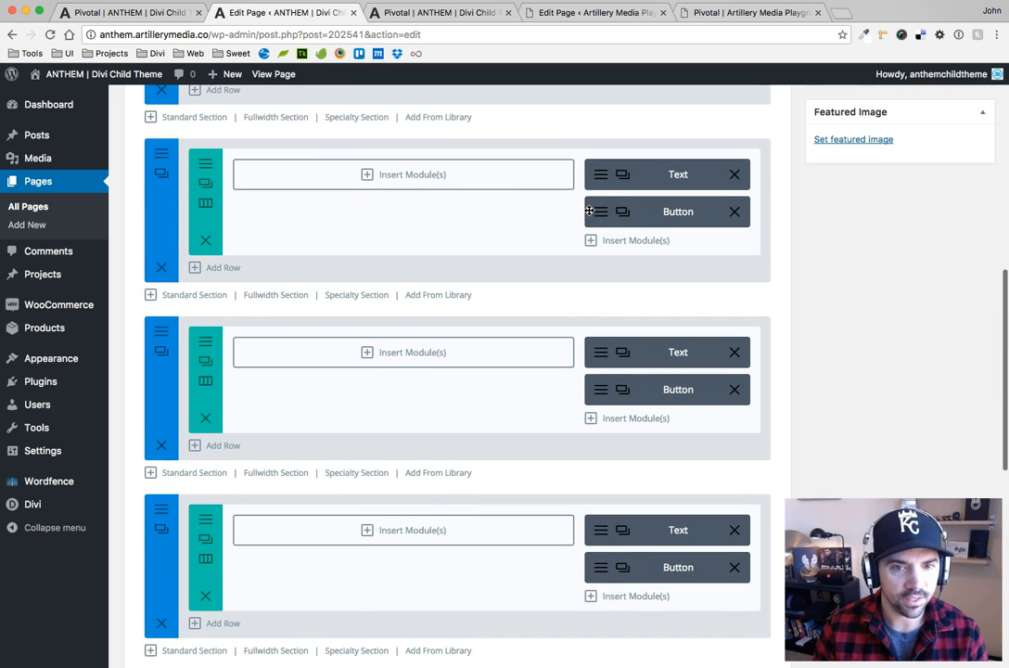
scroll(296, 190, up, 6)
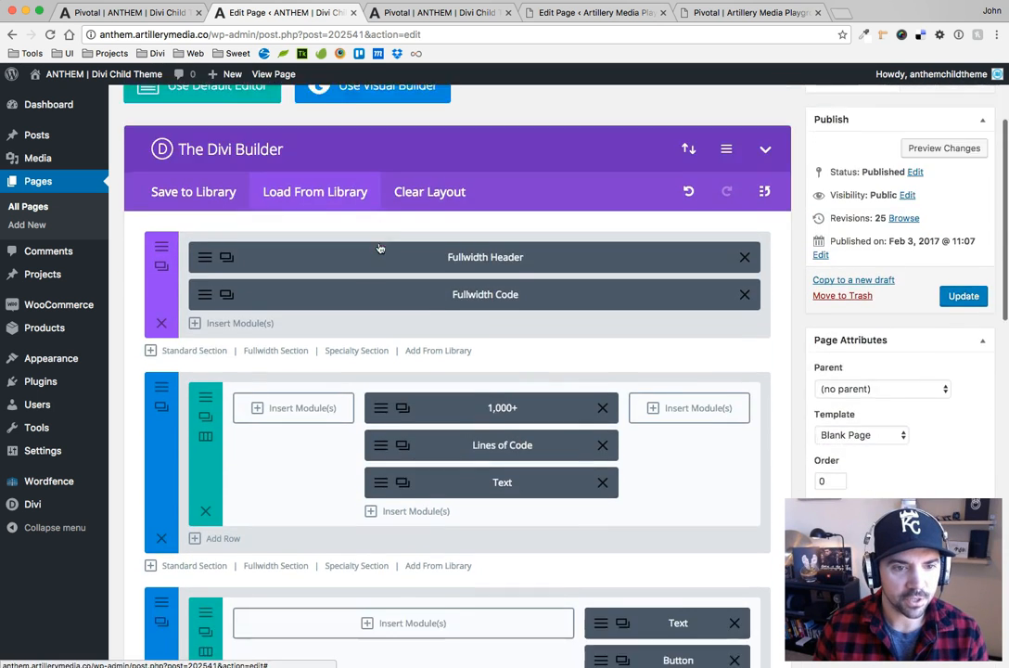
scroll(220, 230, down, 5)
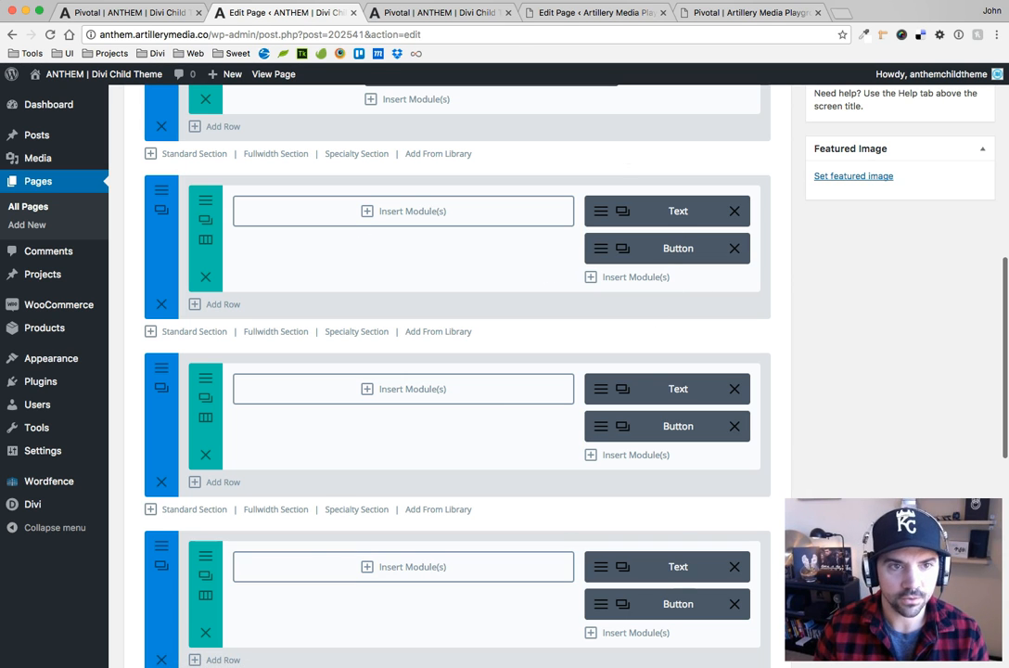
click(436, 12)
scroll(613, 397, down, 6)
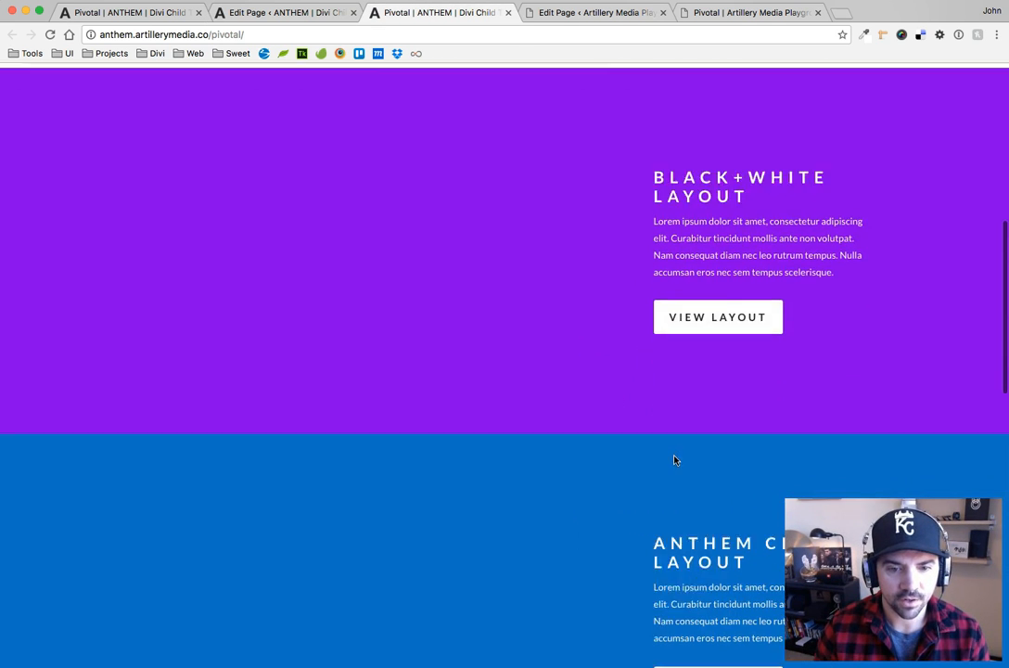
scroll(675, 460, down, 4)
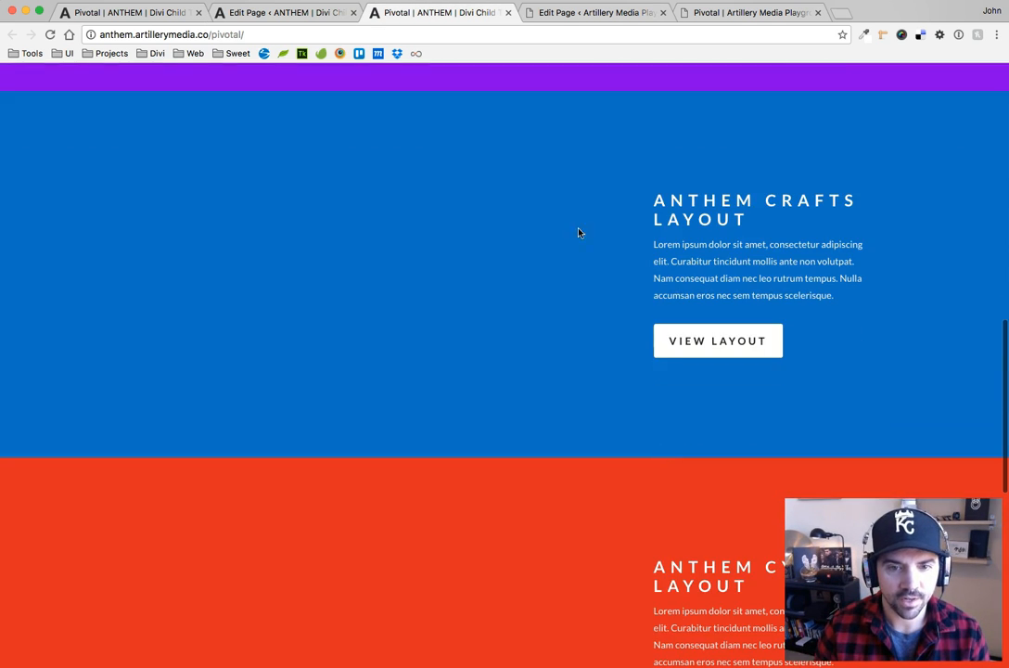
In the Pivotal page editor, make the purple Black+White Layout section's background color fully transparent and save the section settings
click(279, 13)
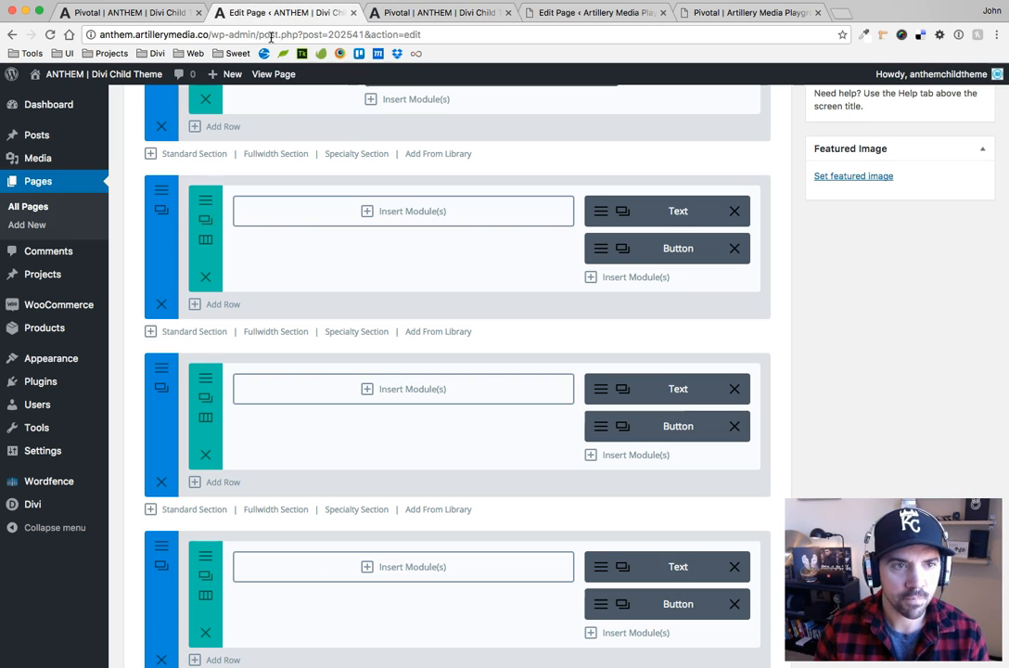
click(160, 191)
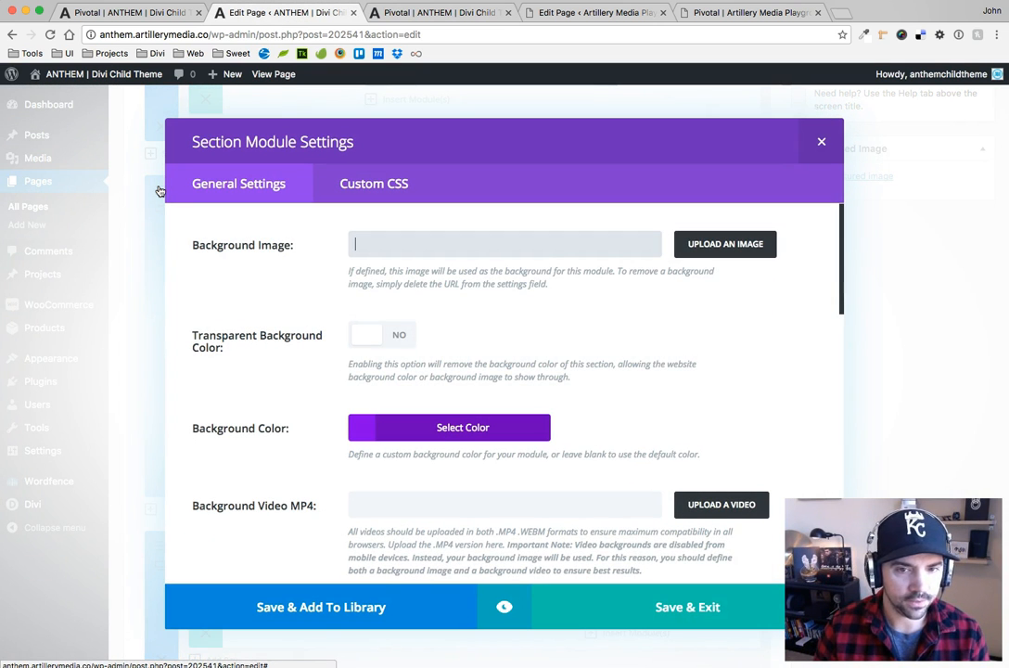
click(436, 428)
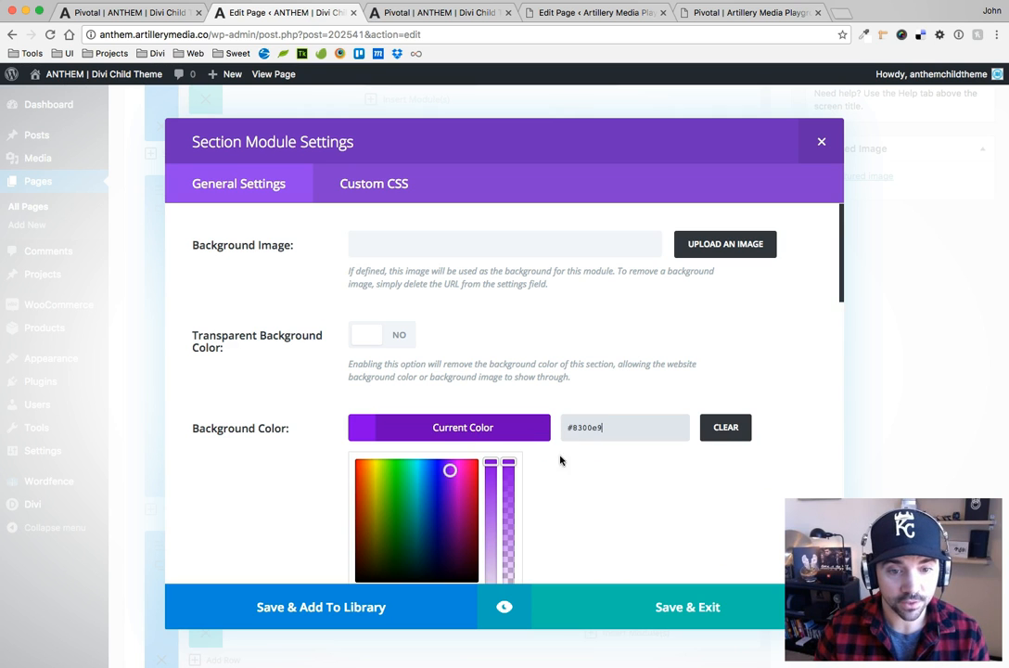
scroll(575, 468, down, 1)
scroll(582, 481, down, 1)
drag(512, 341, 523, 462)
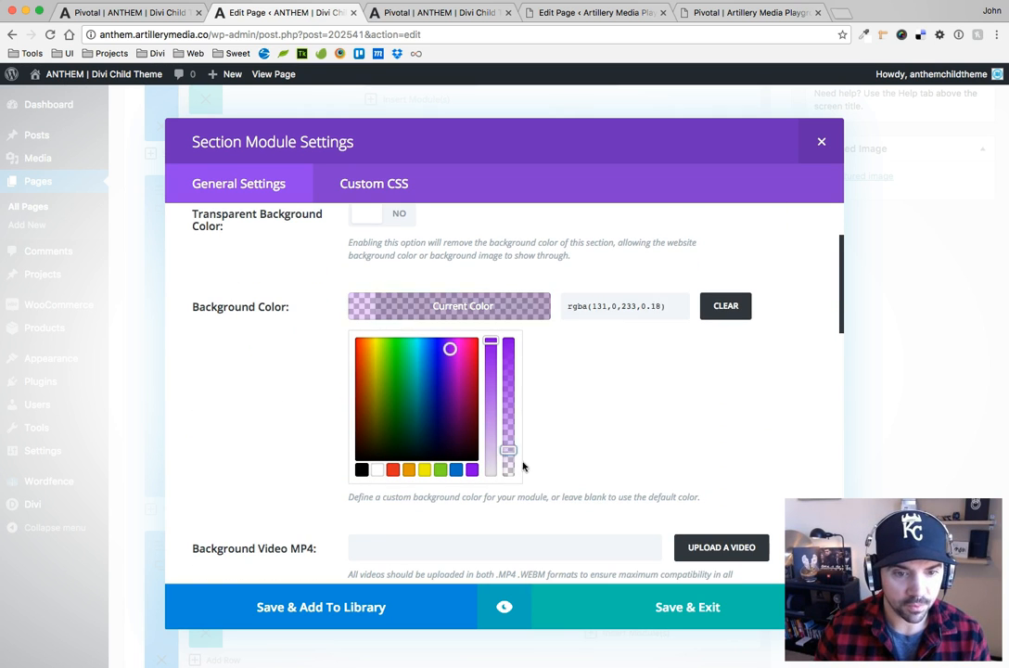
click(526, 486)
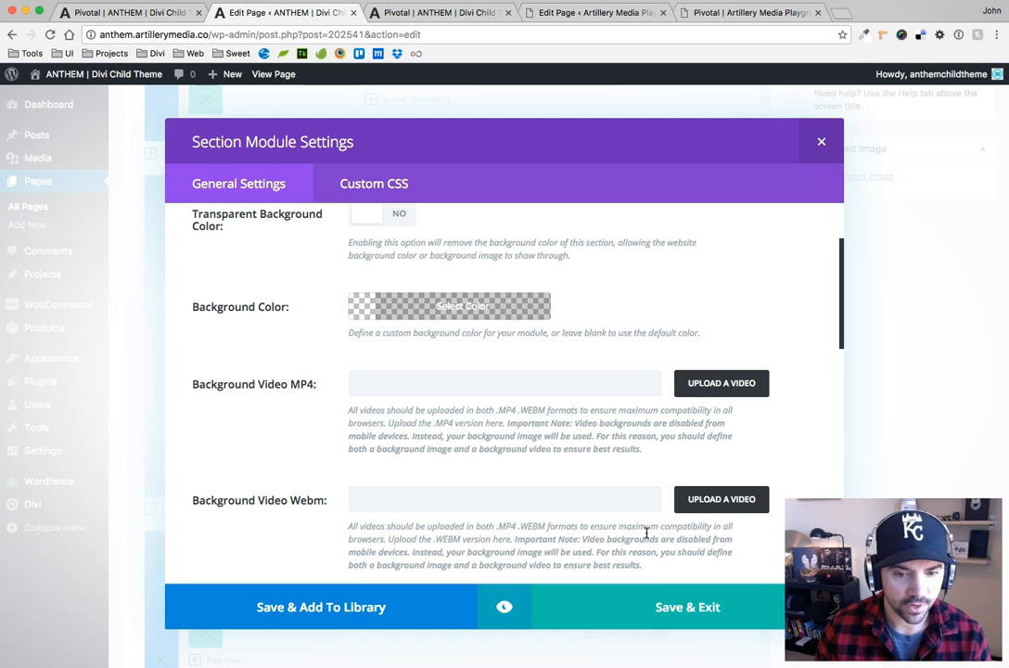
click(687, 608)
Make the blue Anthem Crafts Layout section's background color fully transparent and save the section settings
click(164, 367)
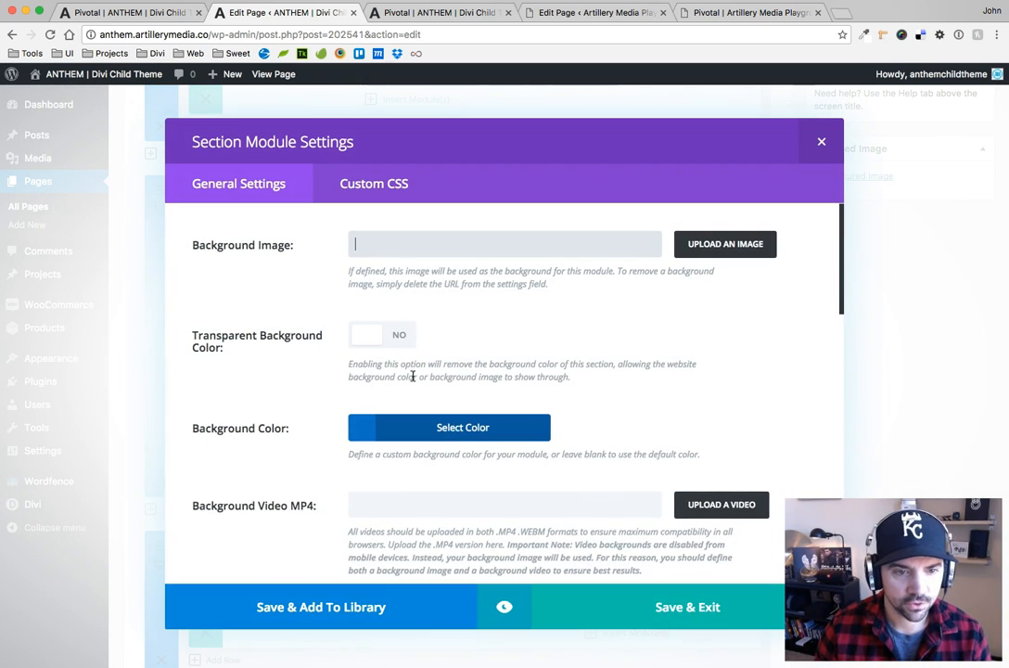
click(469, 441)
scroll(514, 322, down, 5)
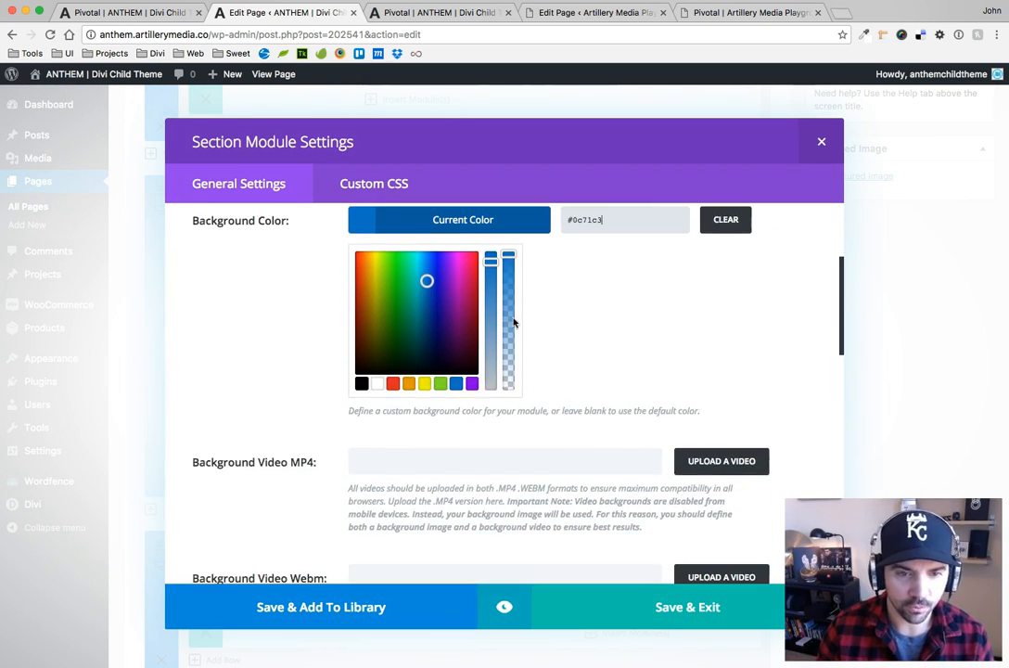
drag(509, 259, 515, 405)
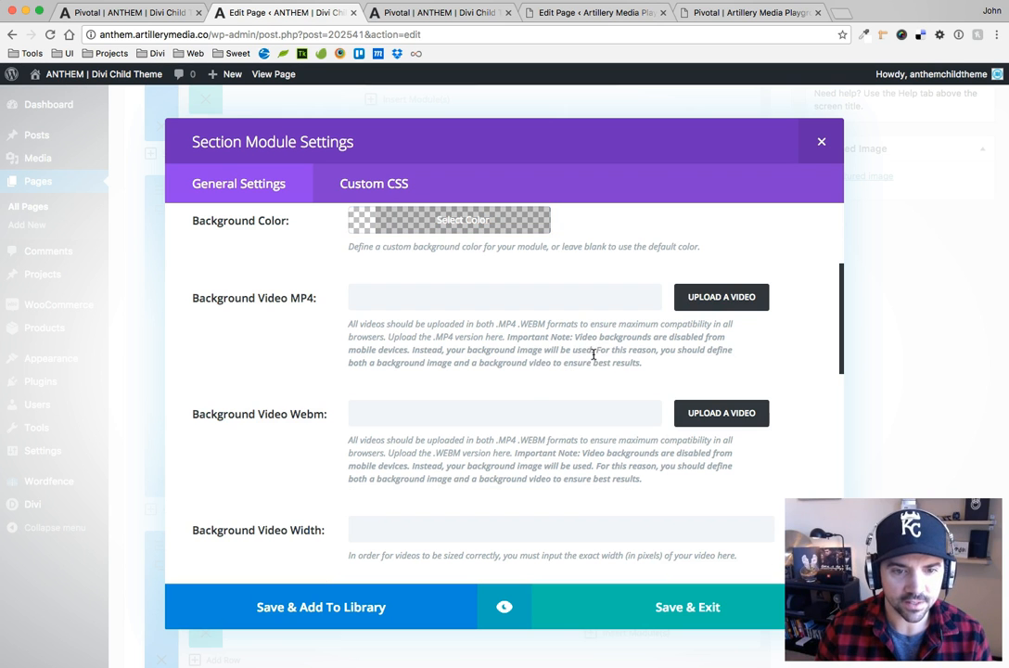
click(687, 594)
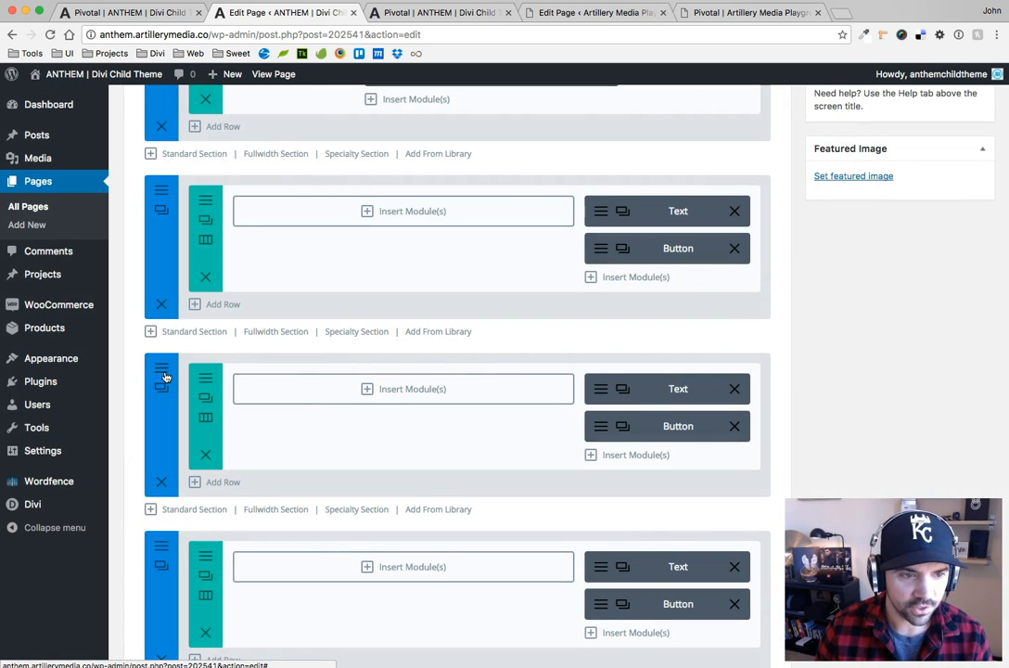
Make the red Anthem Cycles Layout section's background color fully transparent and save the section settings
click(161, 548)
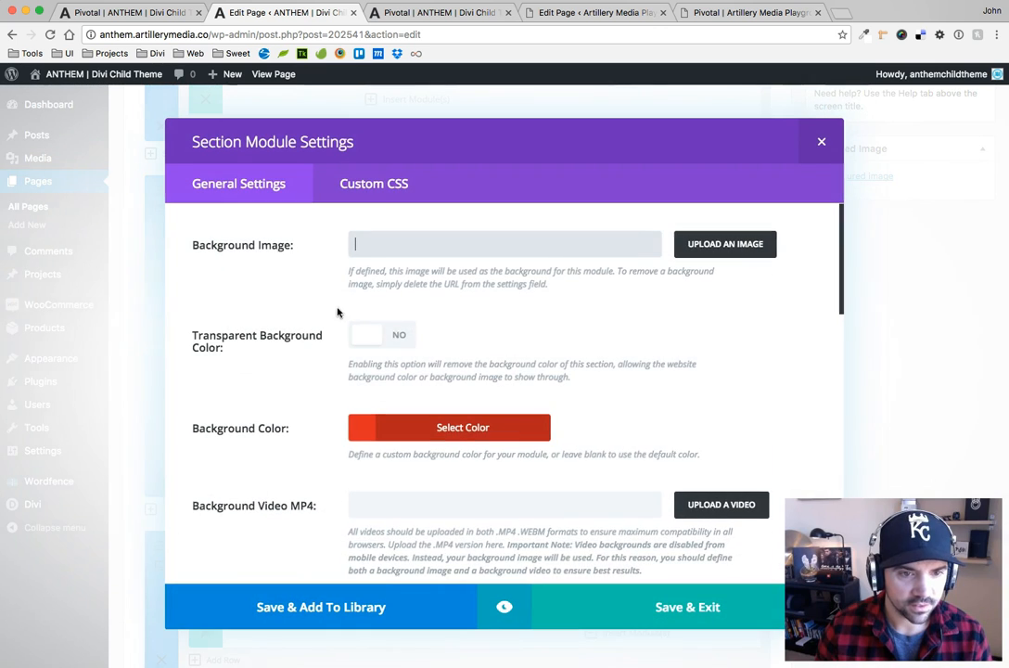
click(505, 428)
click(734, 429)
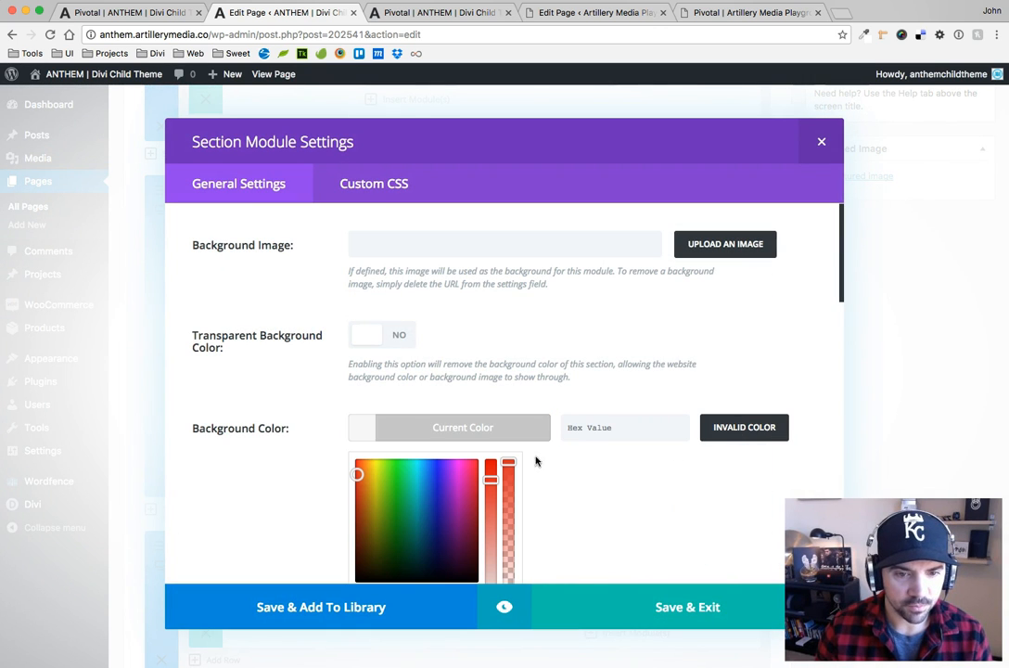
click(425, 398)
click(449, 428)
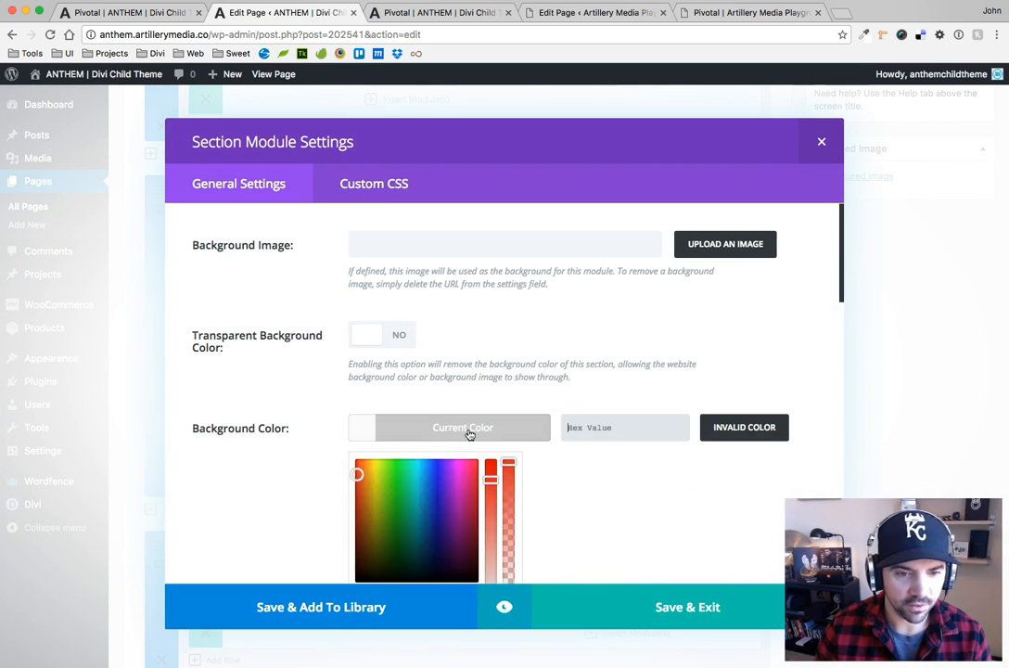
scroll(514, 439, down, 2)
click(556, 359)
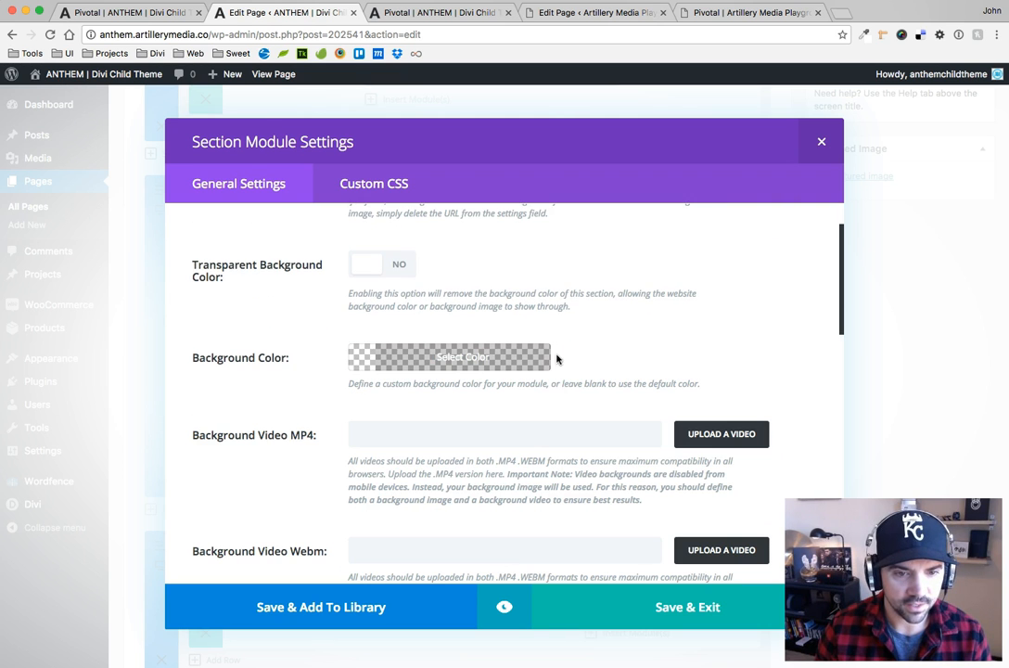
click(688, 608)
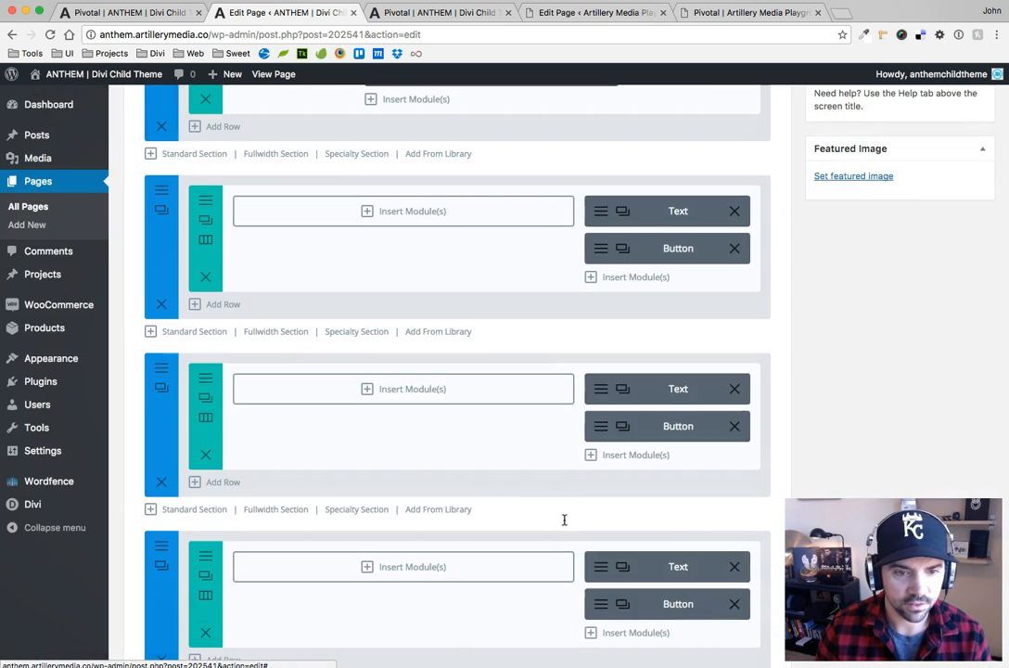
Compare the Artillery Media Playground Pivotal page's Divi sections with its live page to locate the three-blurb section
scroll(873, 313, up, 5)
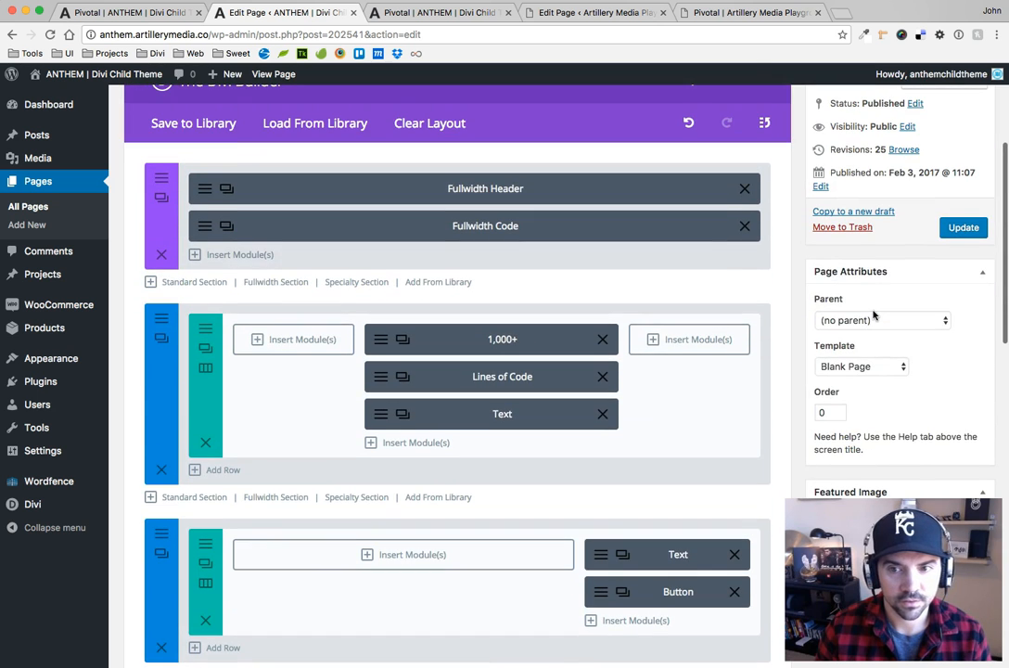
scroll(857, 304, down, 5)
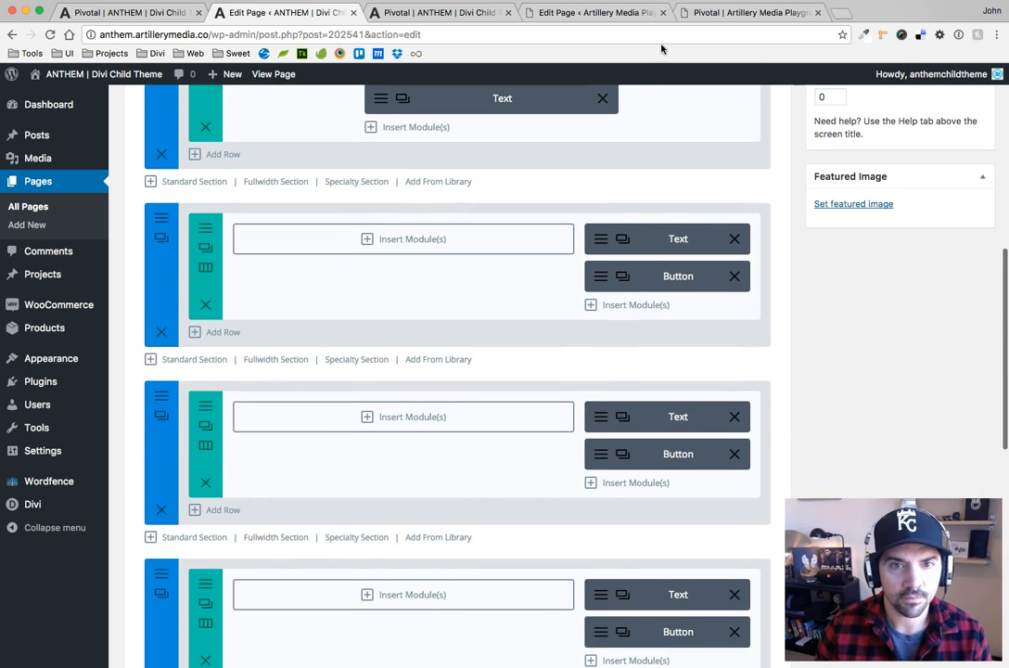
click(620, 13)
scroll(412, 272, down, 5)
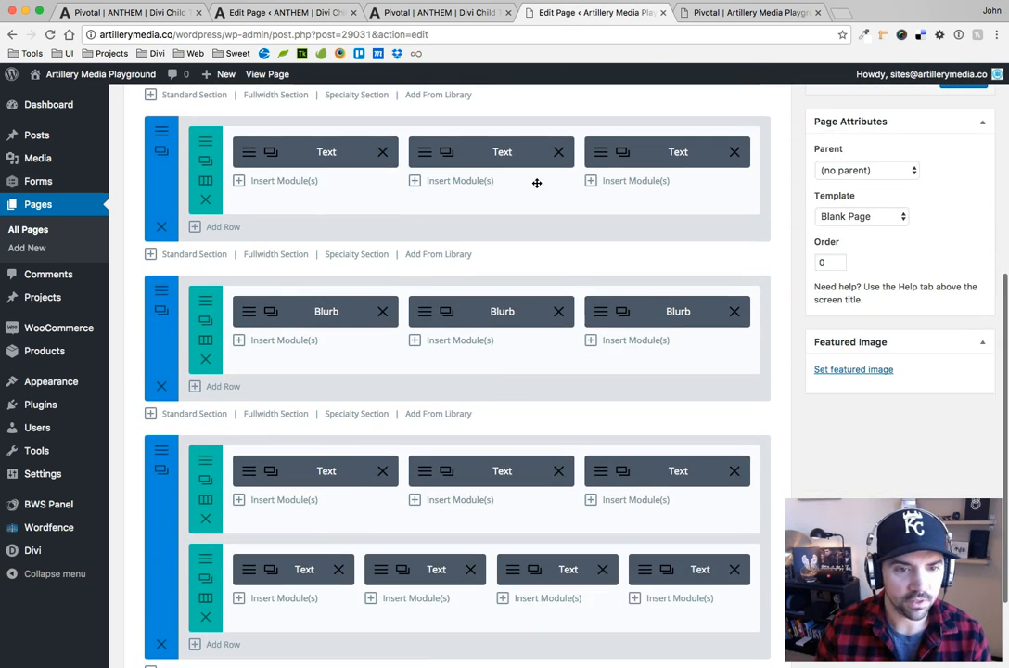
click(750, 13)
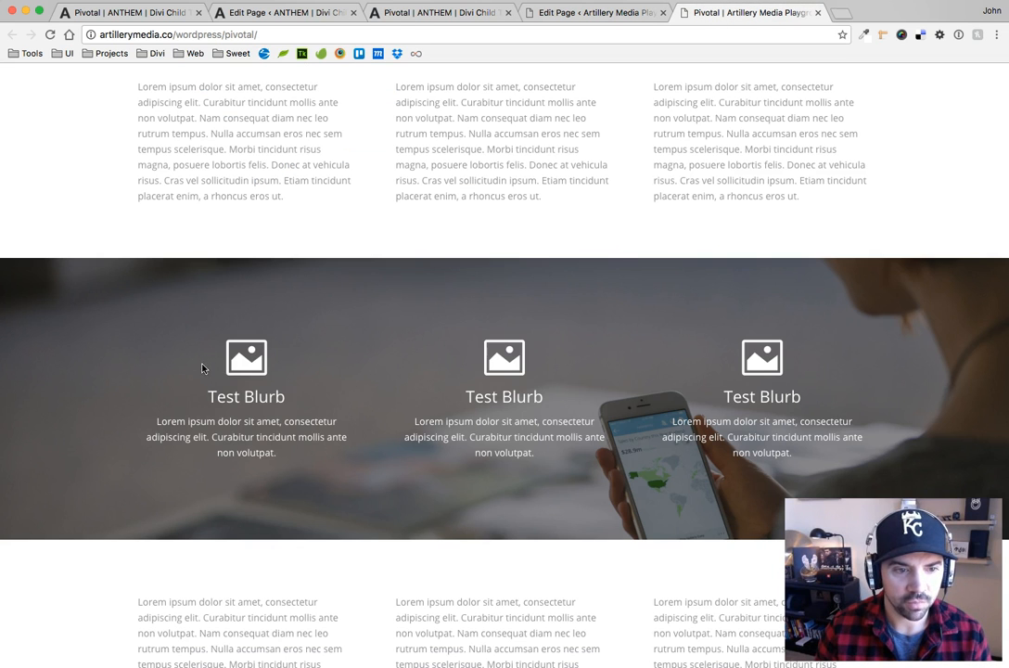
click(588, 13)
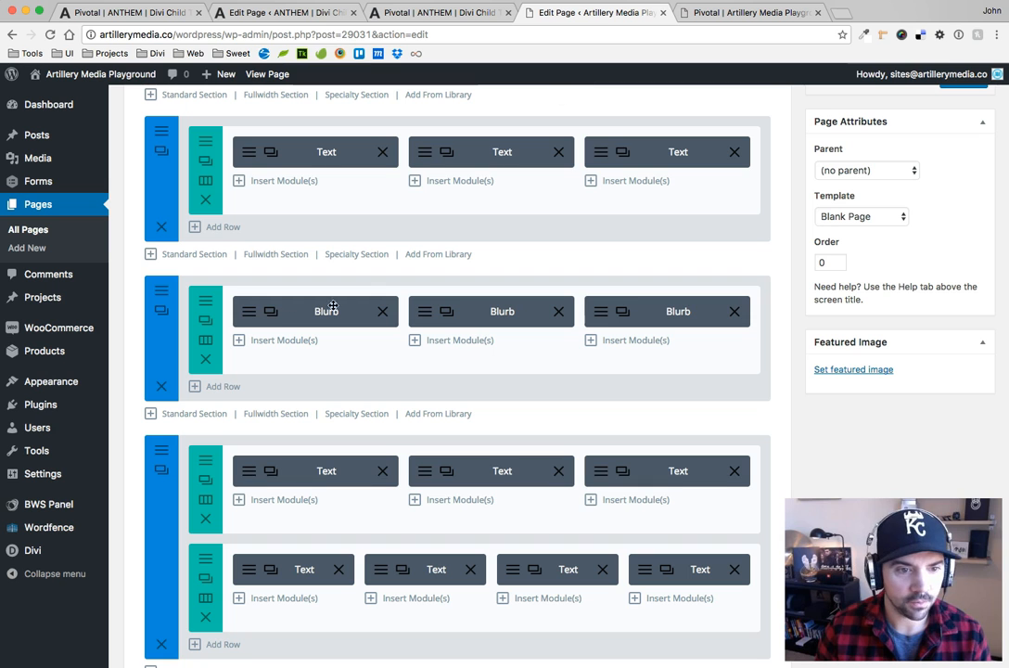
Try to make the Blurb section's white background color fully transparent as rgba(255,255,255,0)
click(162, 293)
scroll(484, 425, down, 4)
click(484, 425)
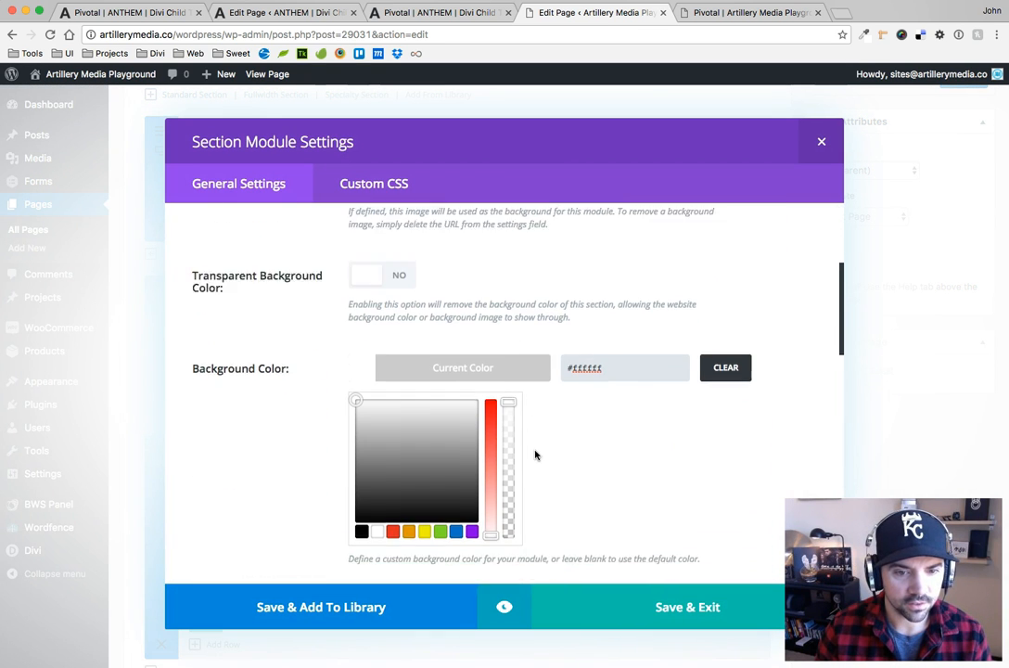
drag(509, 389, 512, 535)
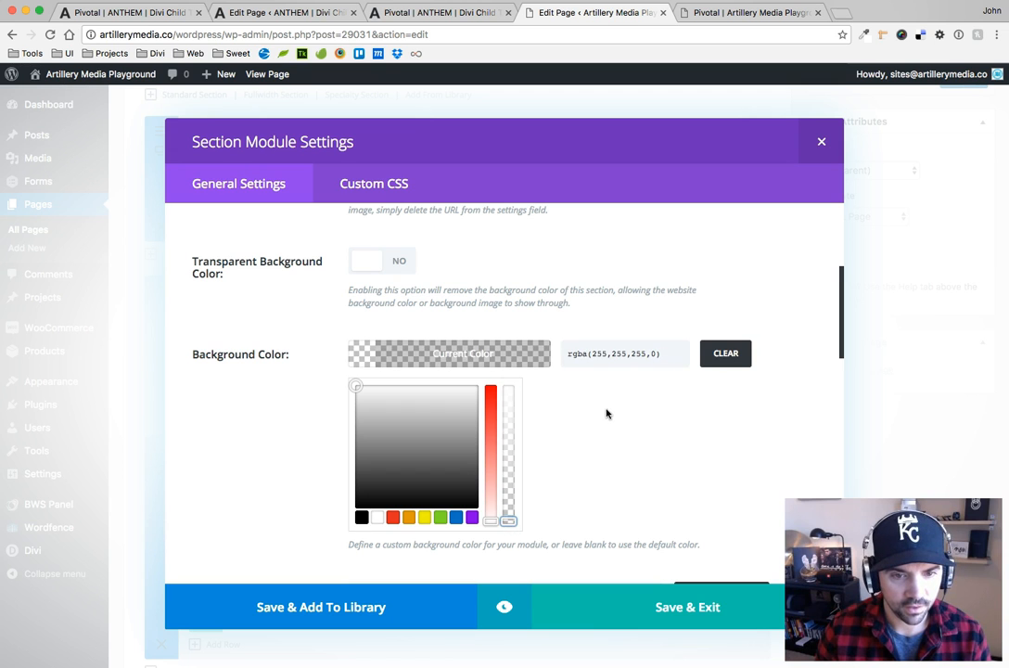
Look up the Blurb section's background image URL and scenery.jpg's URL in the media library, and close the section settings without saving
scroll(607, 414, up, 3)
triple_click(512, 245)
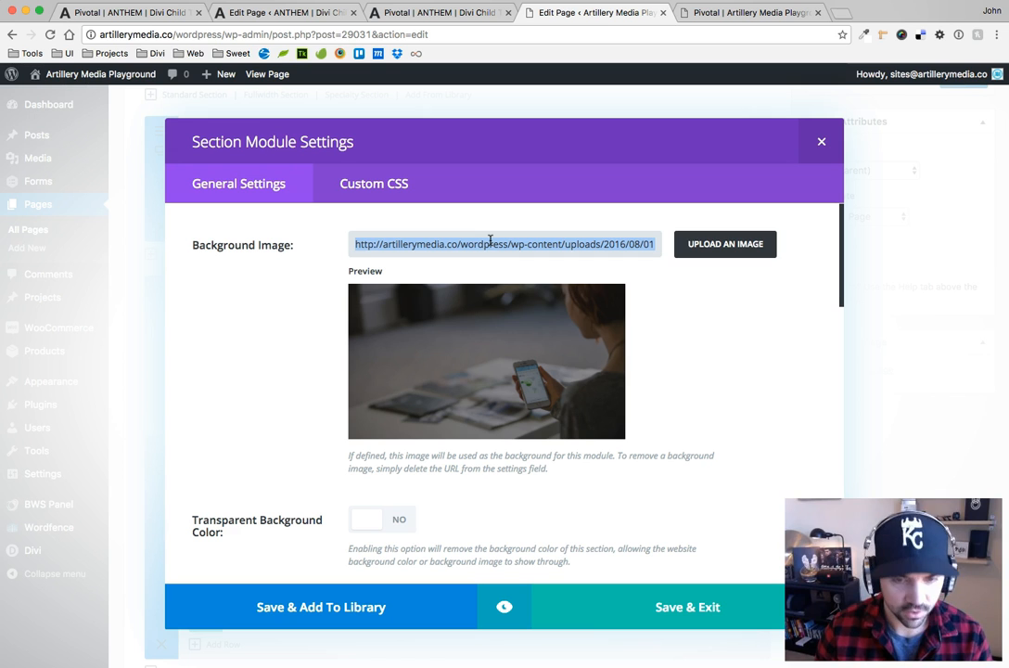
click(719, 245)
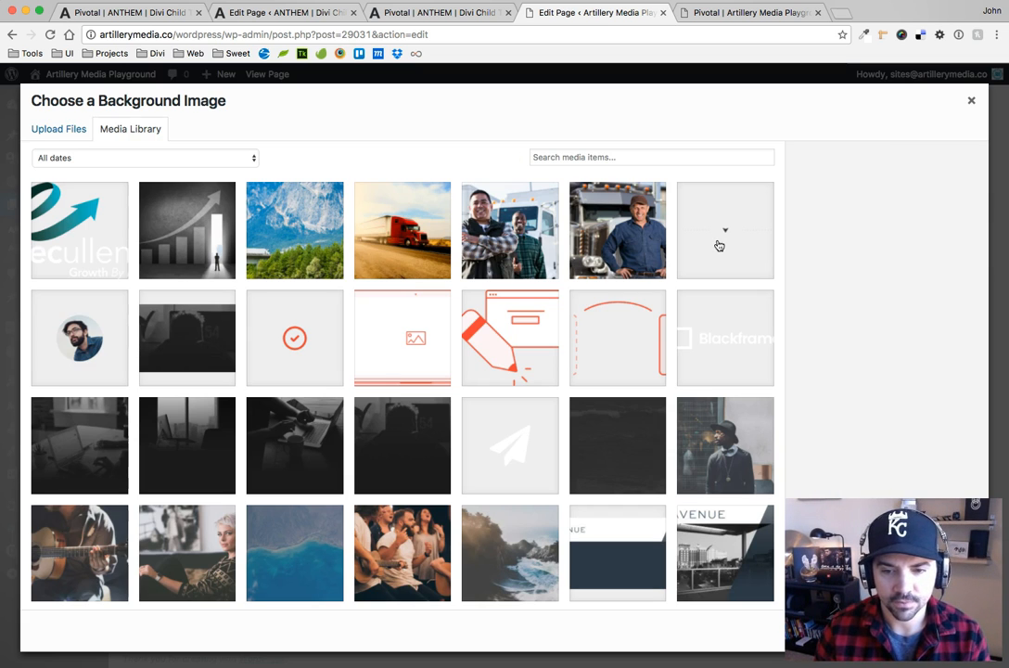
click(302, 231)
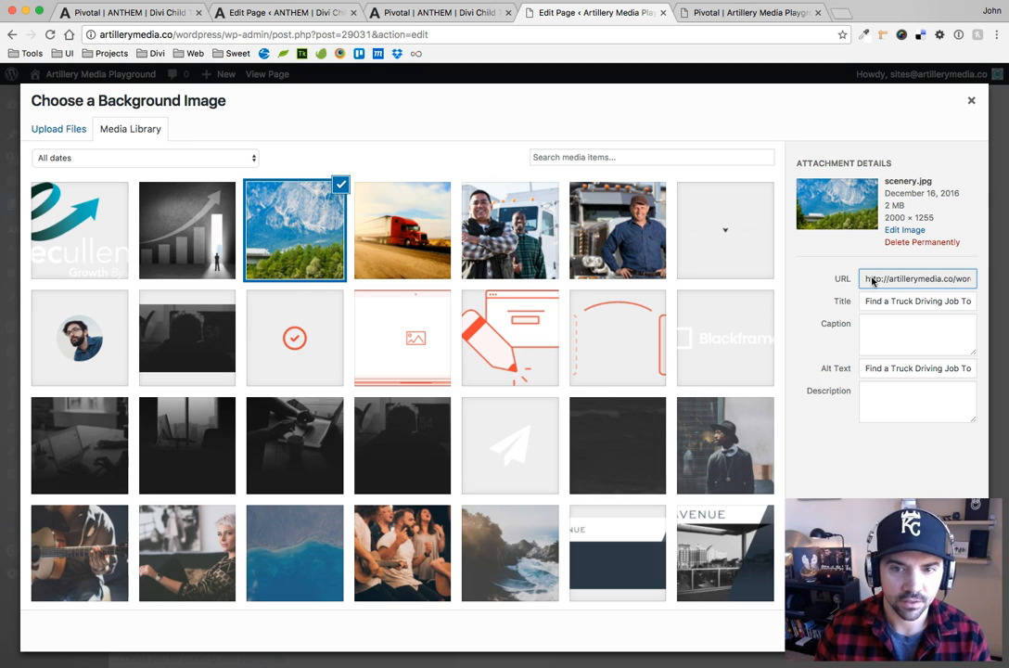
click(971, 100)
double_click(492, 242)
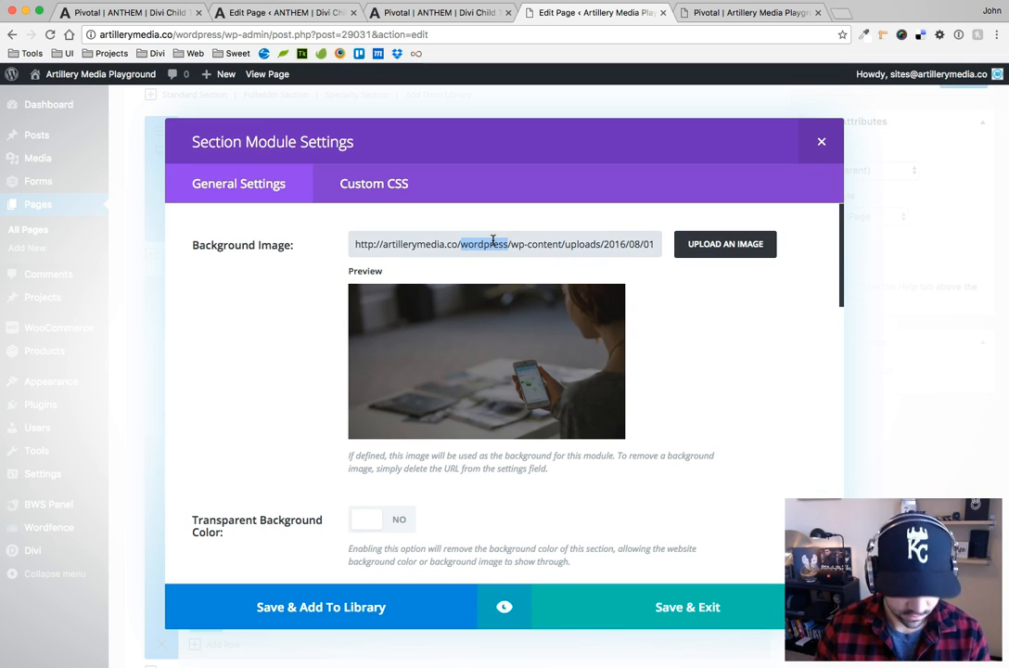
triple_click(492, 243)
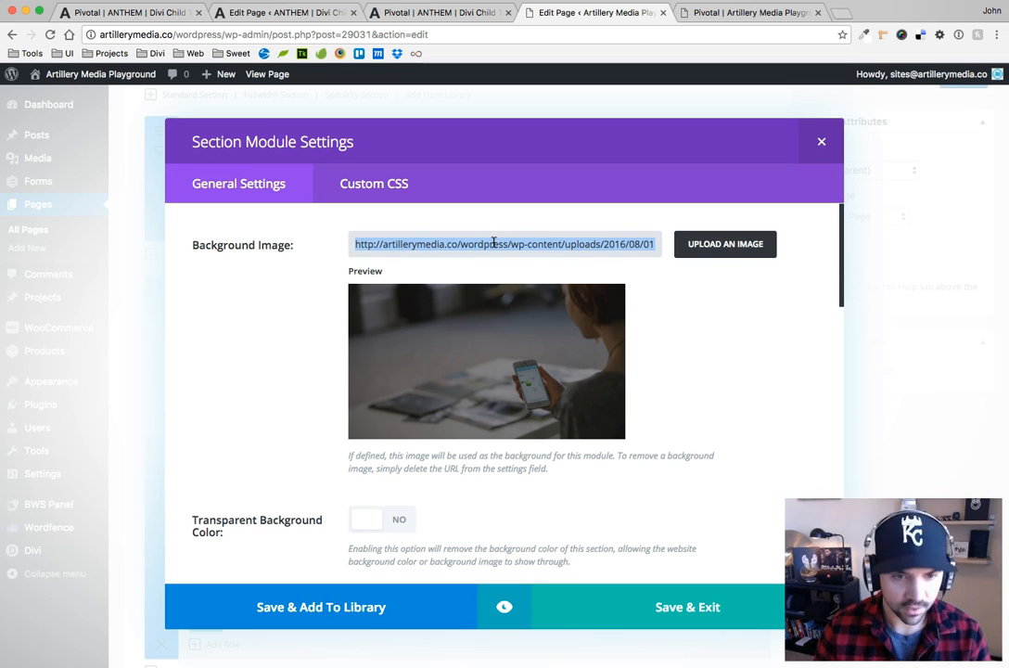
click(820, 141)
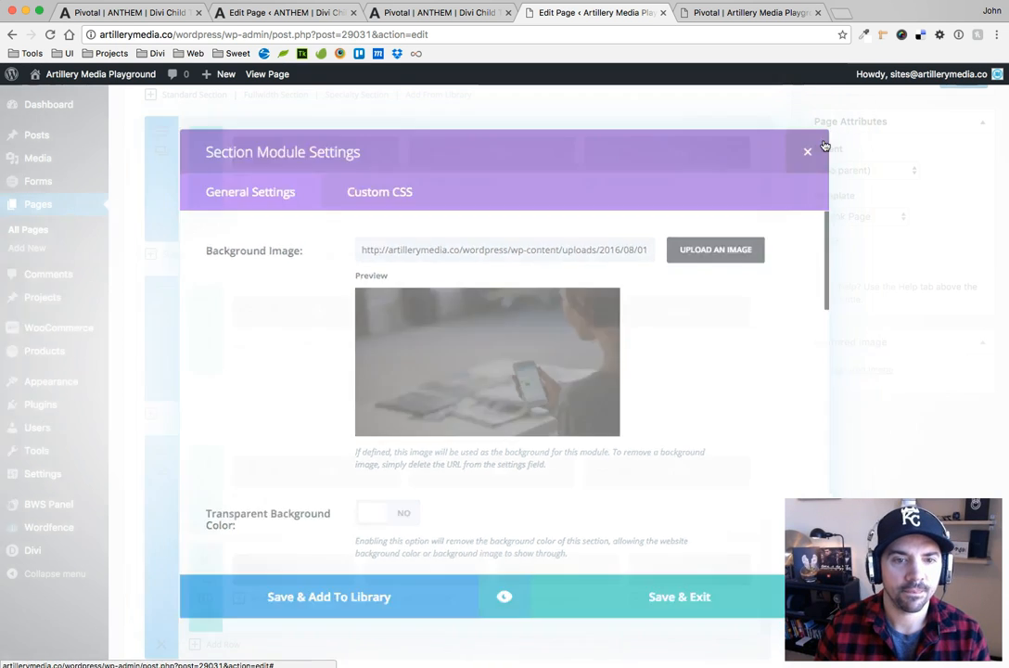
Copy the Before CSS with the sanfran2.jpg background from the ANTHEM page's Black+White Layout section settings
click(469, 13)
scroll(568, 251, up, 5)
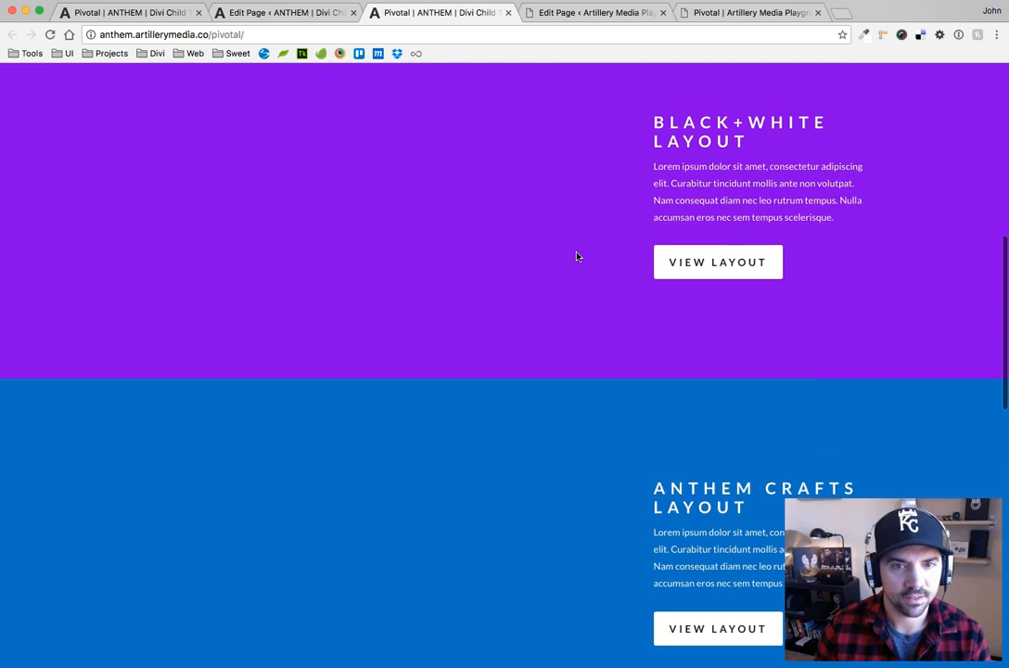
click(300, 13)
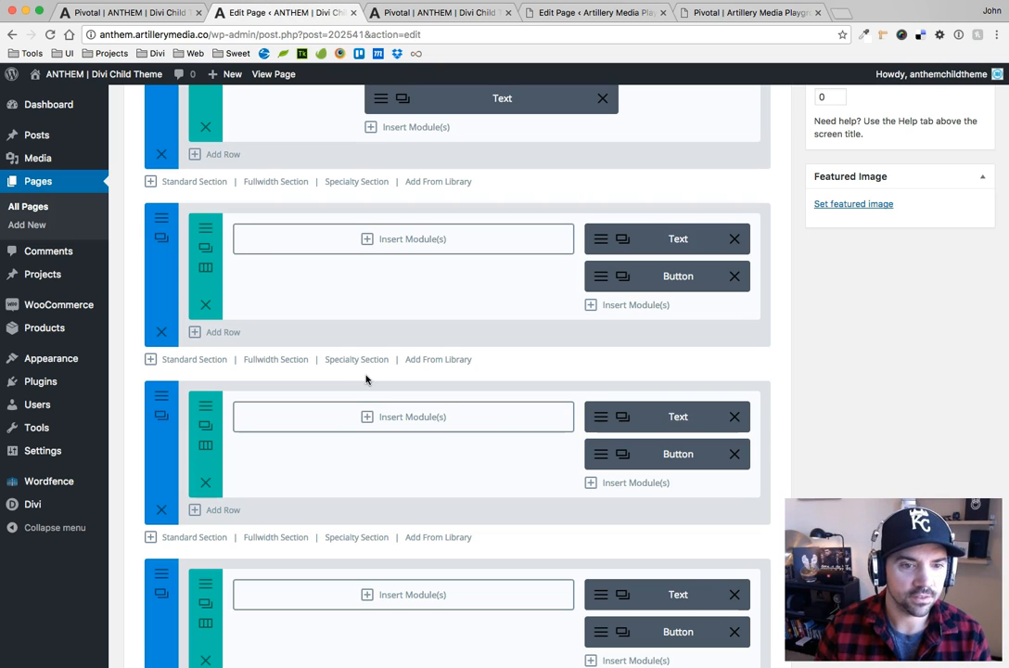
click(162, 237)
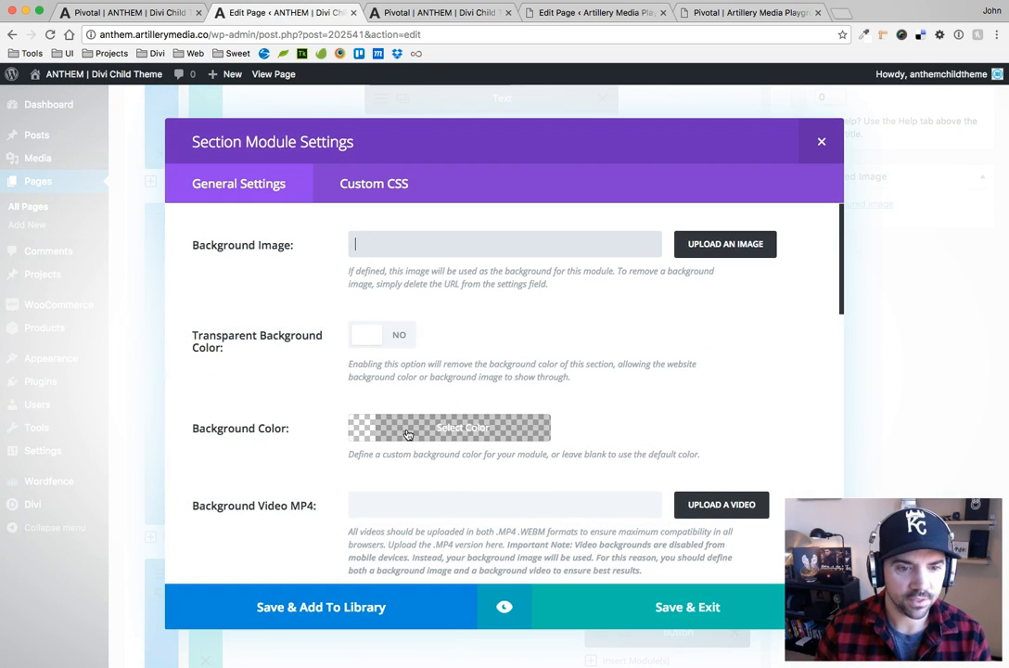
click(372, 185)
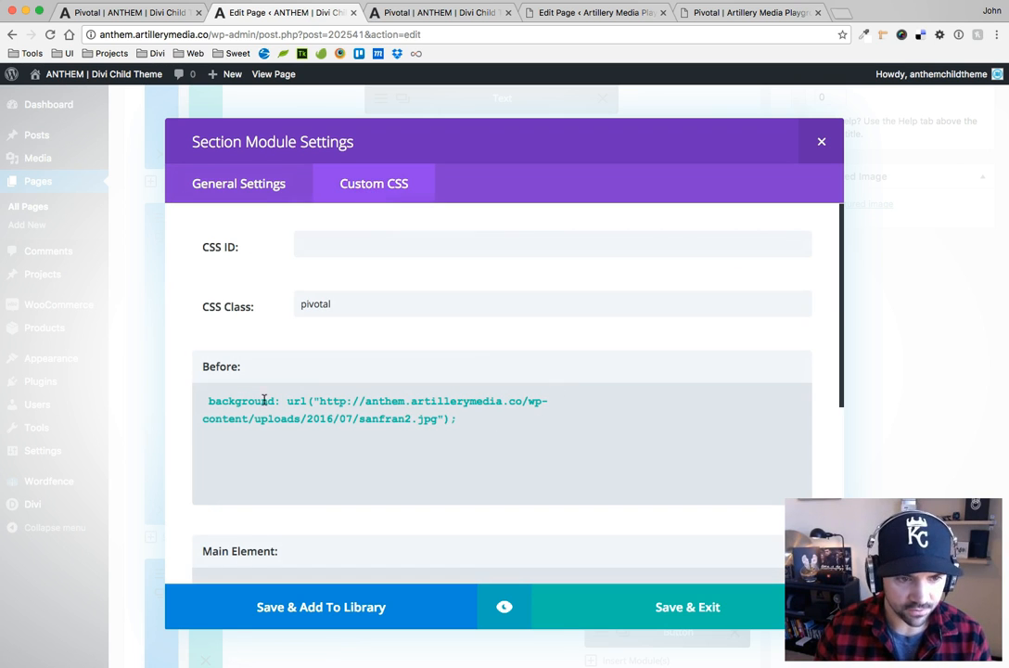
triple_click(472, 406)
key(ctrl+c)
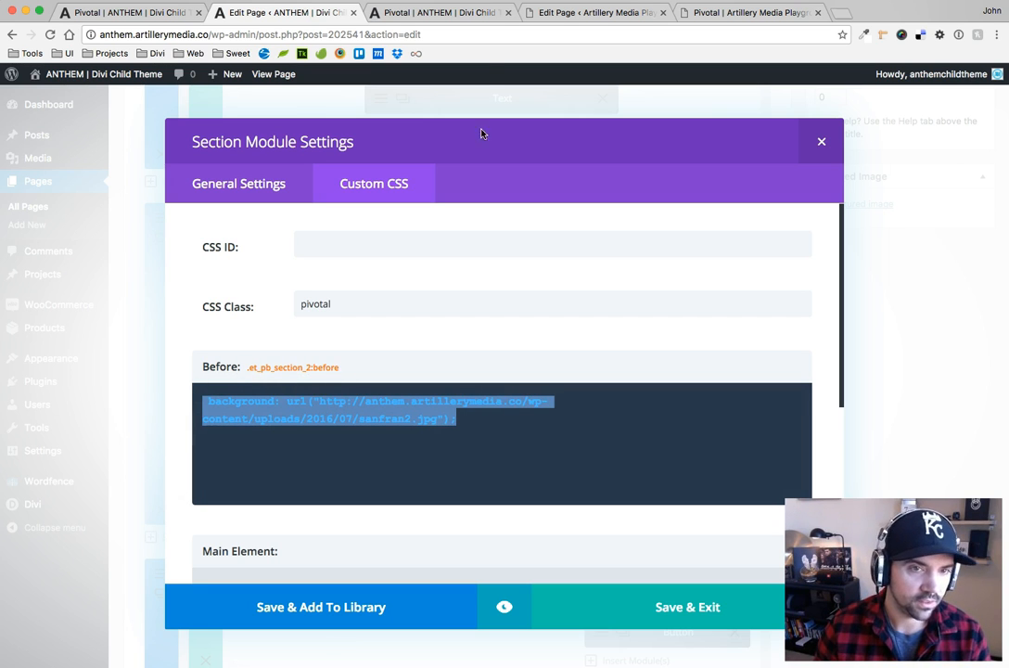
In the Artillery Media Playground page editor, paste the copied background declaration into the Blurb section's Before CSS
click(599, 12)
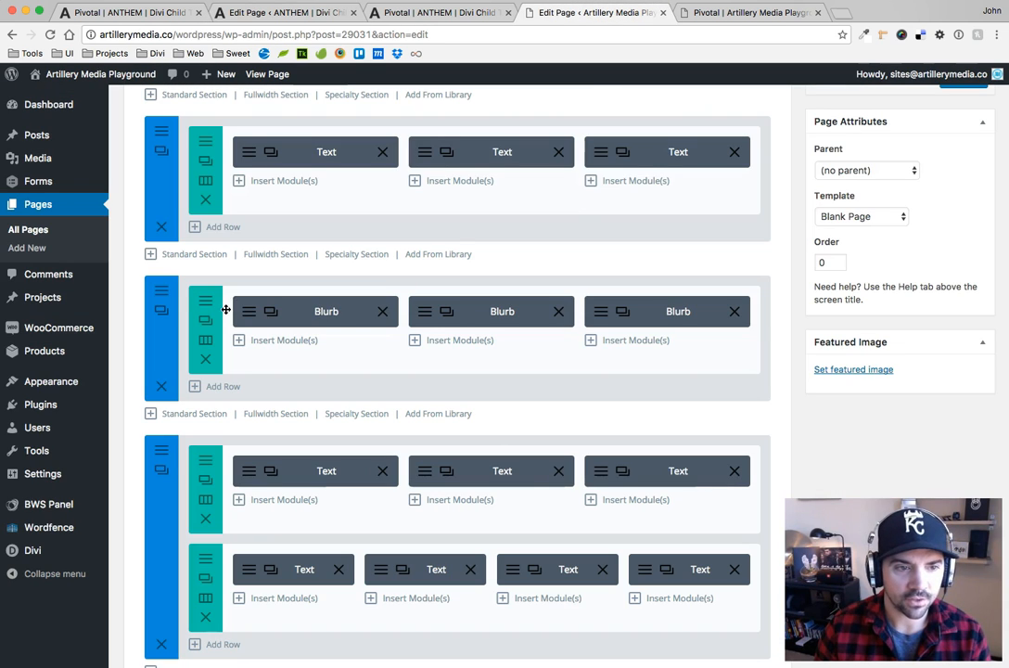
click(163, 306)
click(340, 185)
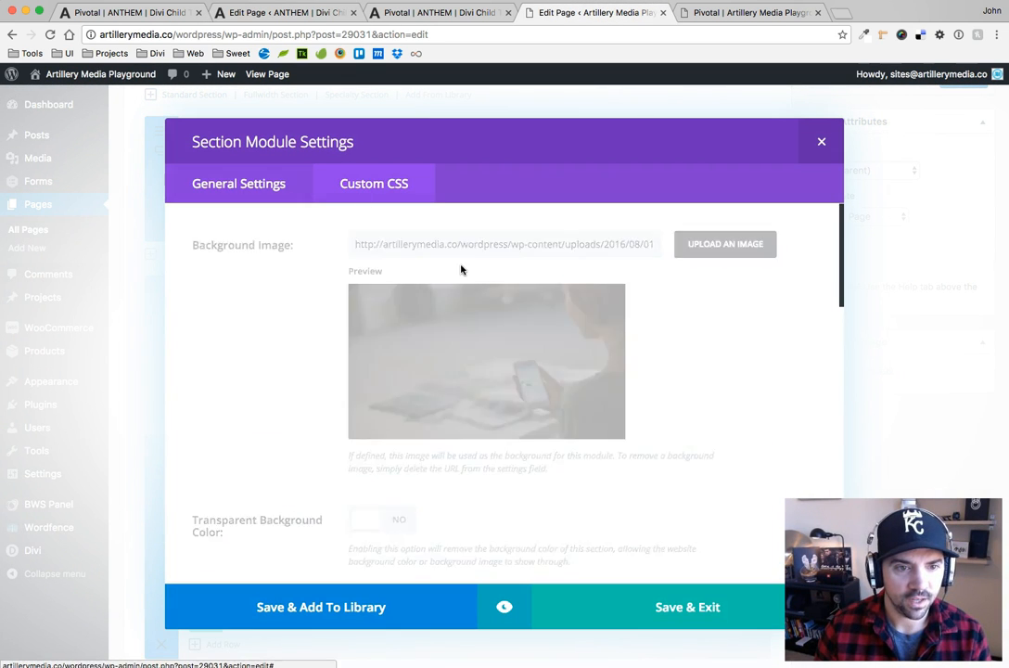
click(325, 417)
key(ctrl+v)
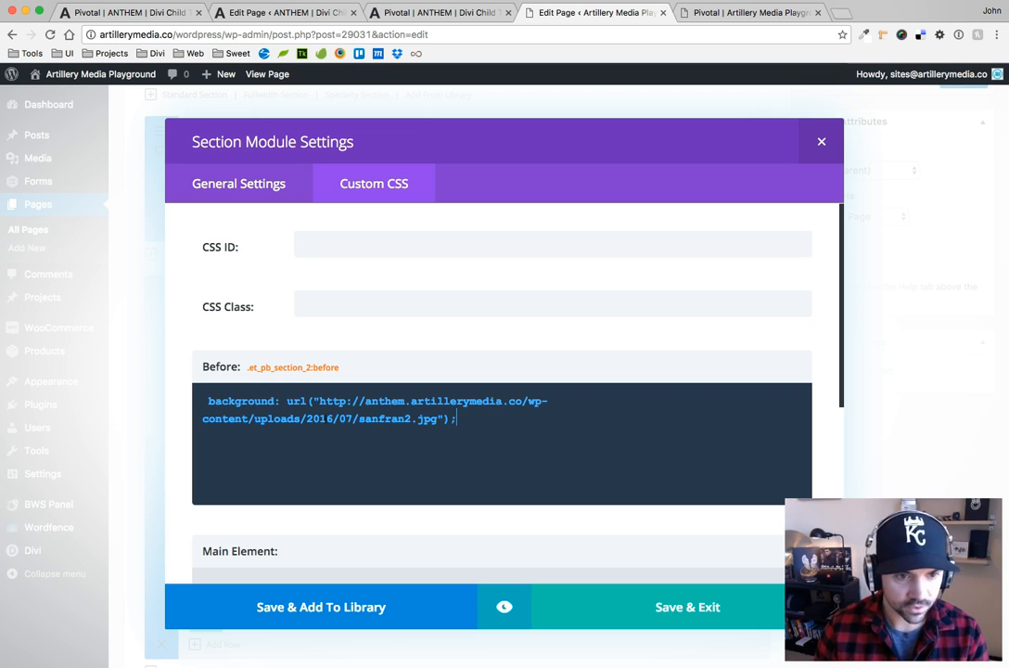
Move the Blurb section's background image URL into its Before CSS in place of the sanfran2.jpg address, leaving the Background Image setting empty
click(241, 185)
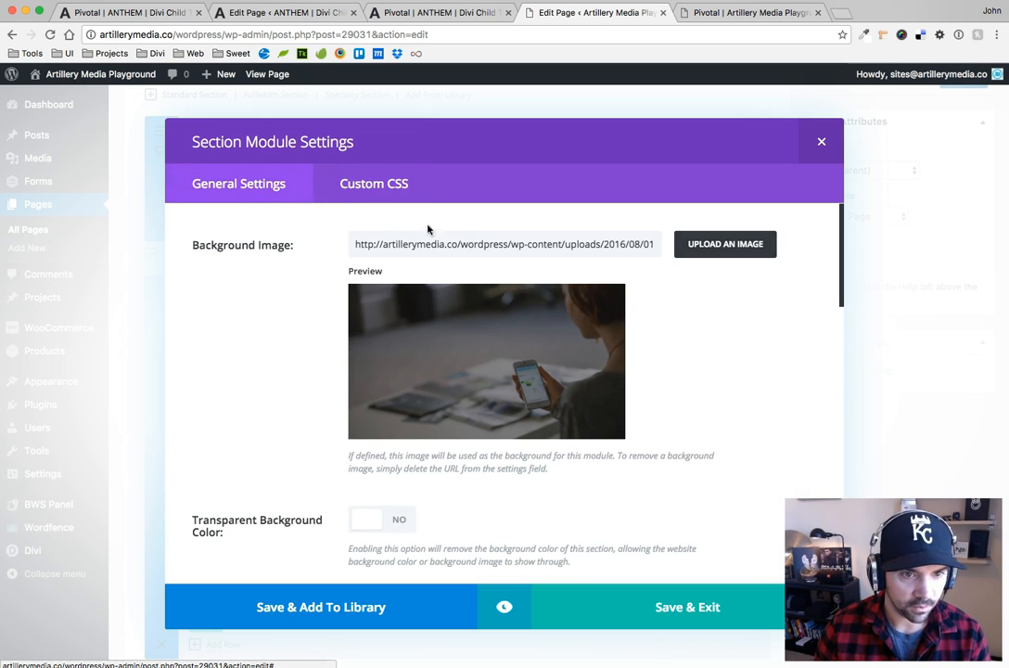
double_click(467, 245)
triple_click(466, 245)
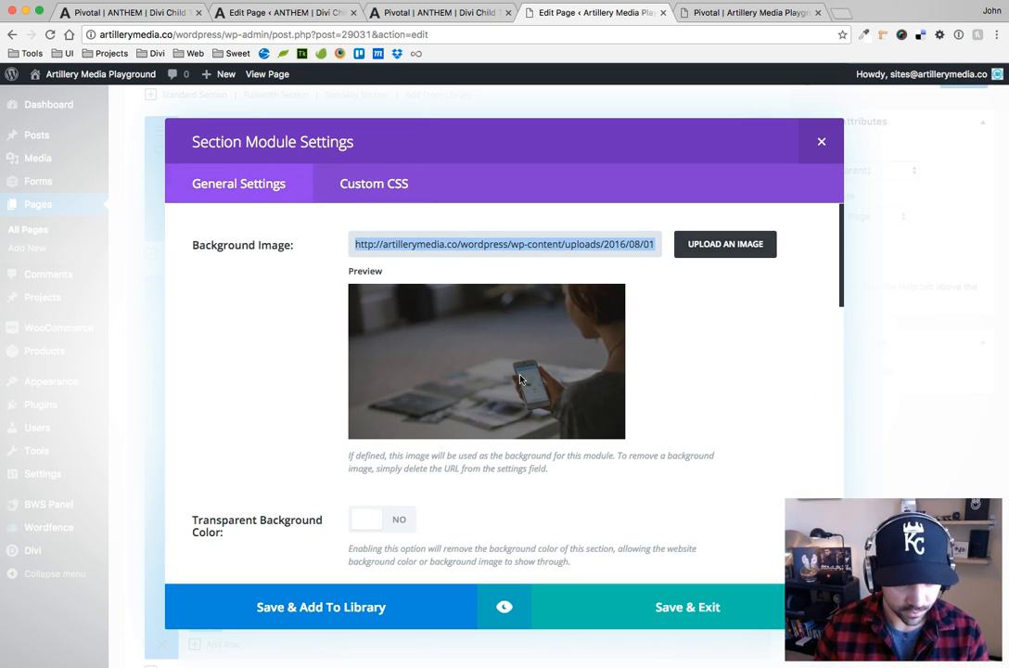
key(BackSpace)
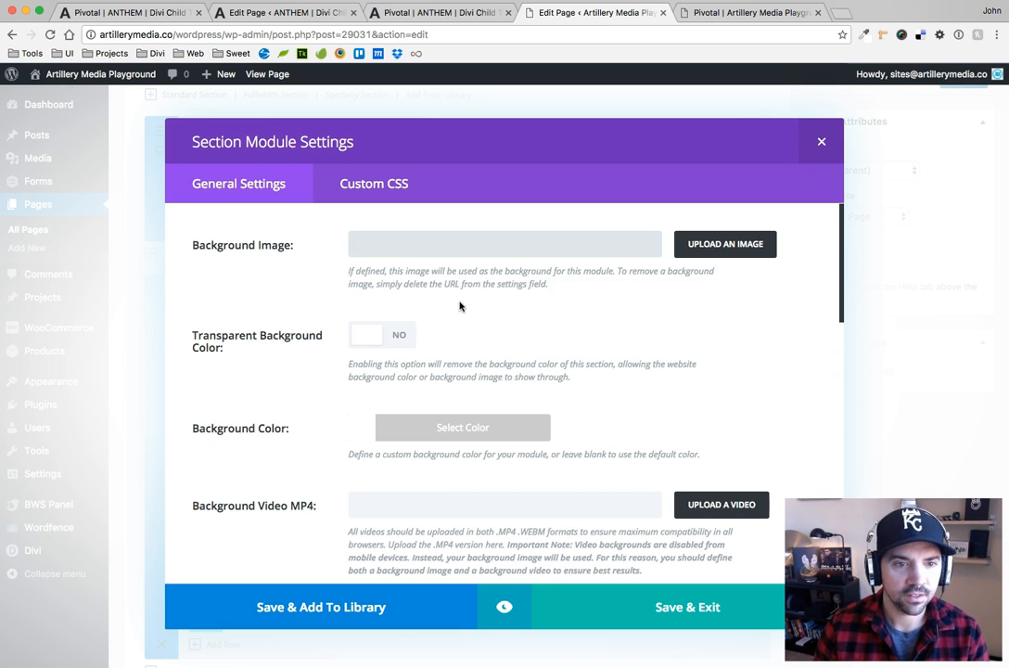
click(364, 183)
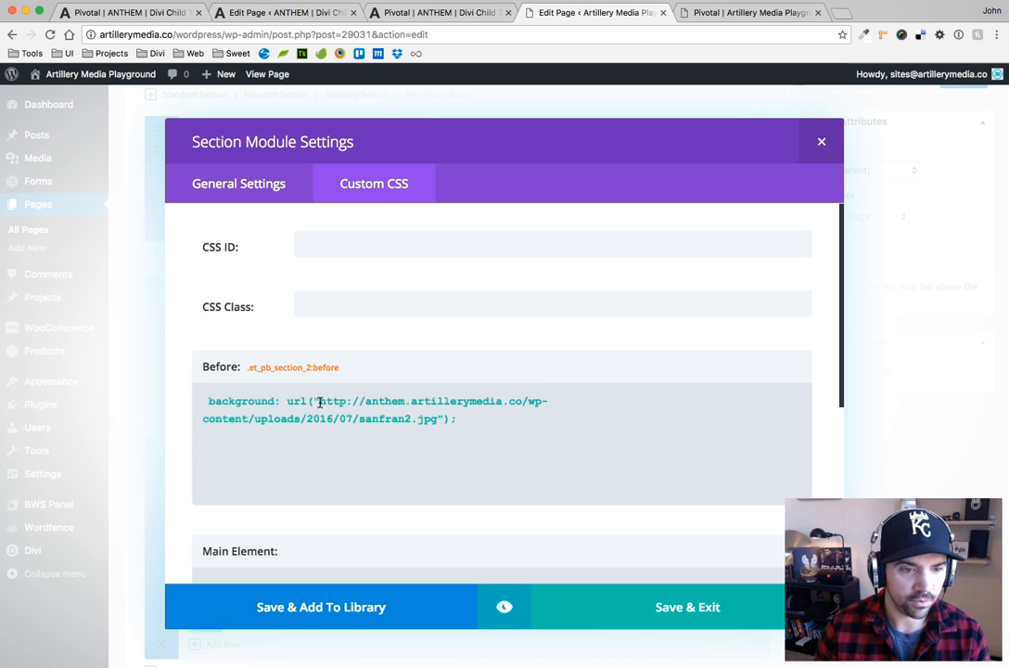
drag(319, 402, 436, 419)
text(http://artillerymedia.co/wordpress/wp-content/uploads/2016/08/011.jpg)
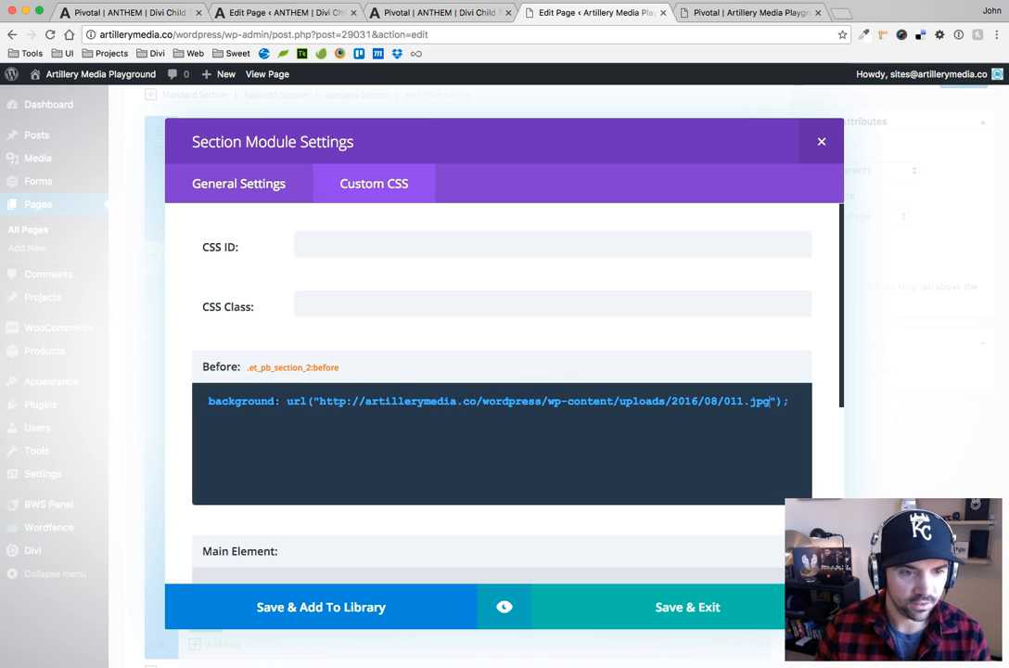
Make the Blurb section's white background color nearly transparent, rgba(255,255,255,0.08), save the section settings and update the page
click(297, 185)
click(459, 428)
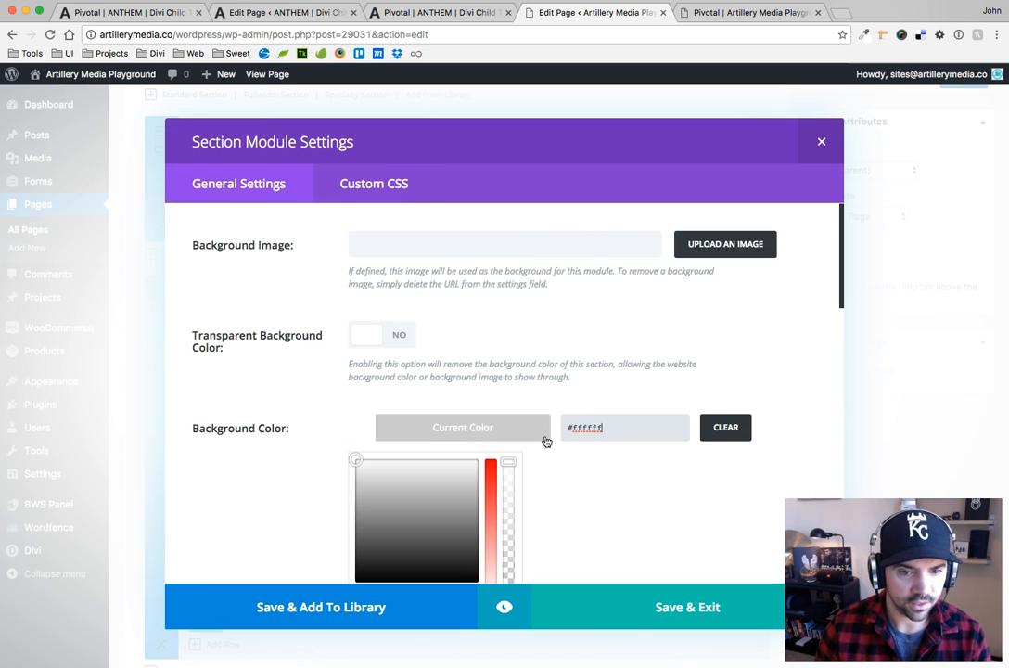
scroll(565, 490, down, 2)
drag(508, 388, 507, 547)
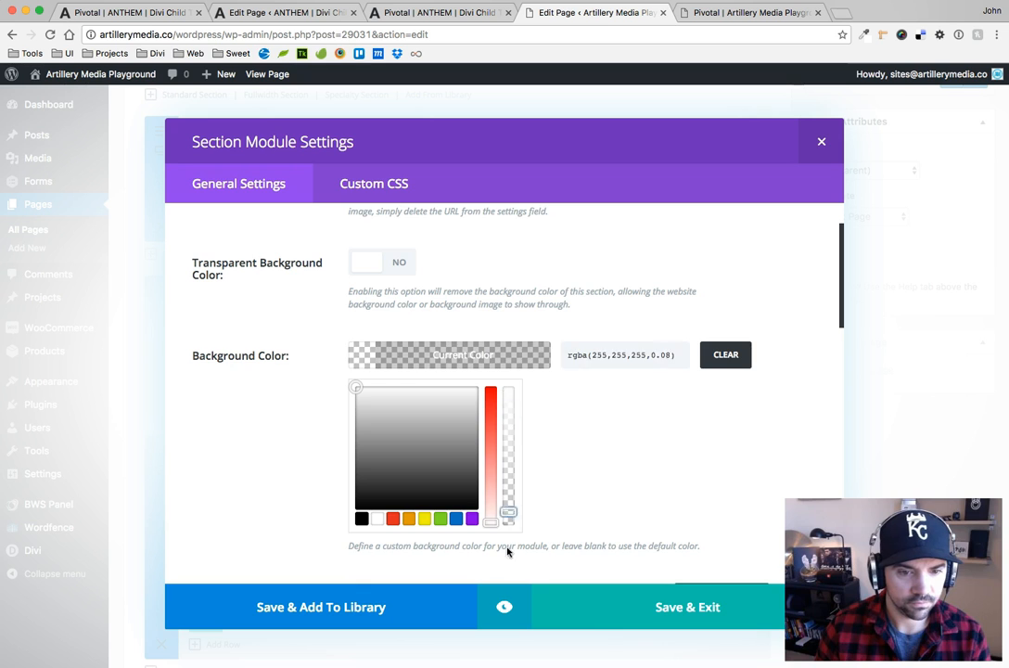
click(665, 595)
click(668, 609)
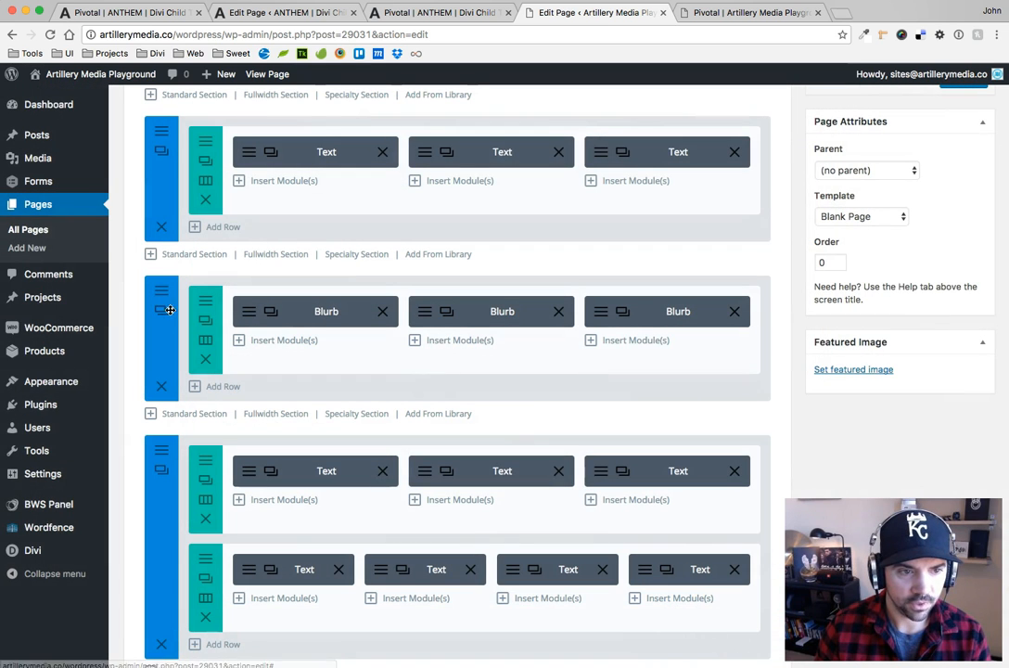
scroll(930, 261, up, 3)
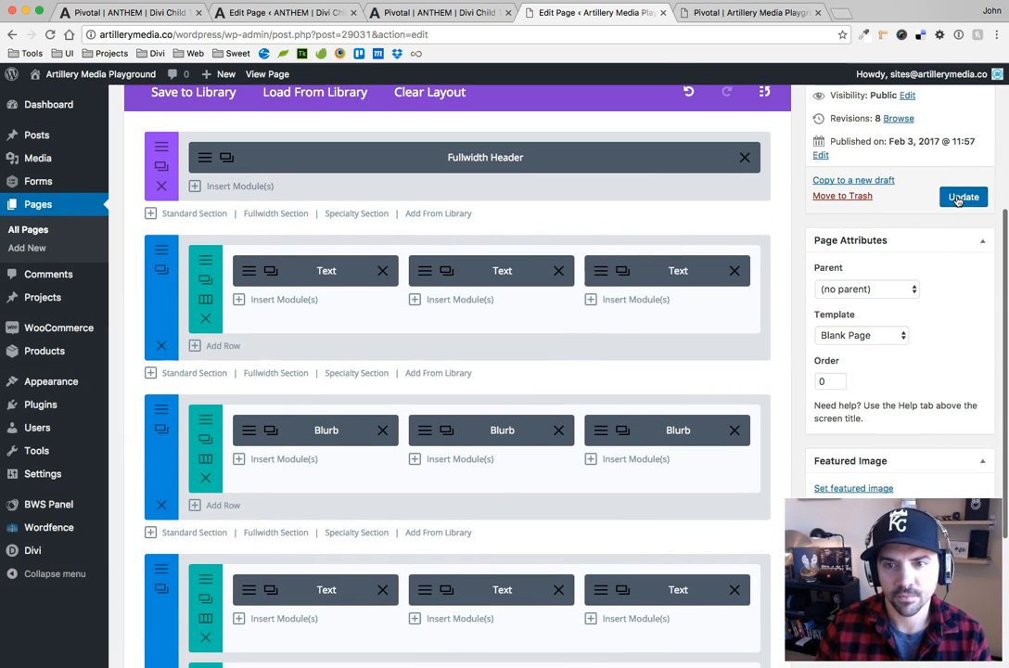
click(963, 195)
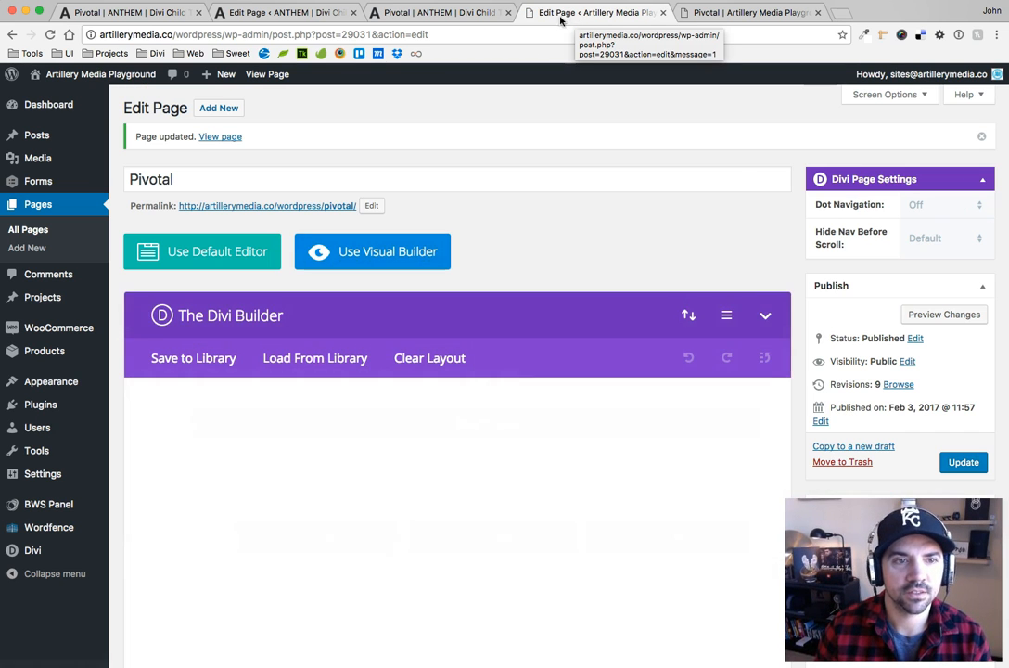
Review the image URL in the Before CSS of the ANTHEM page's Black+White Layout section, and close its settings without saving
click(293, 13)
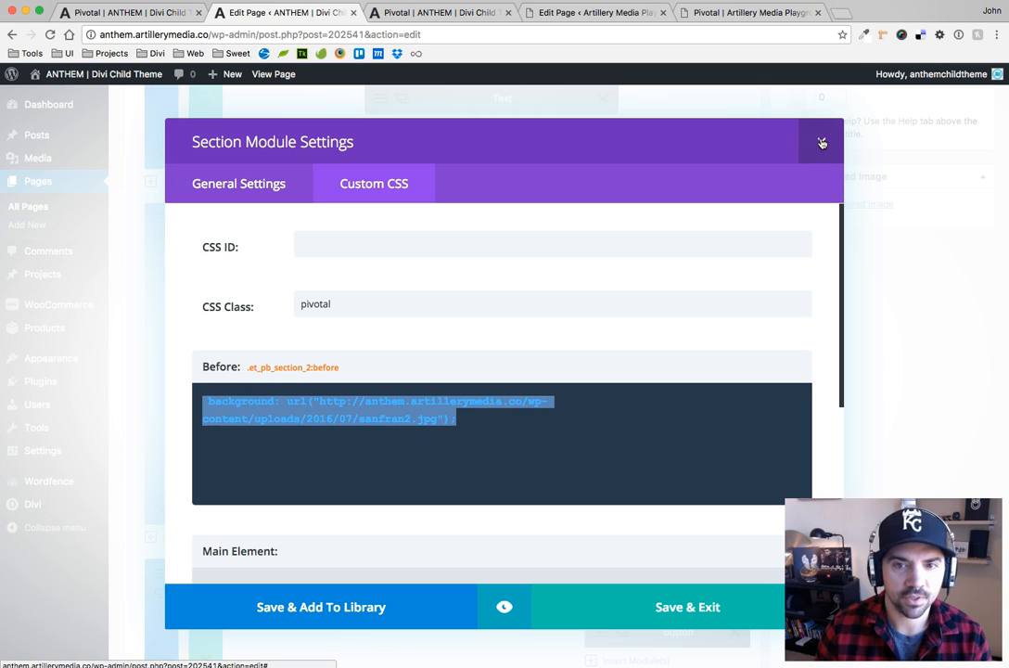
click(531, 401)
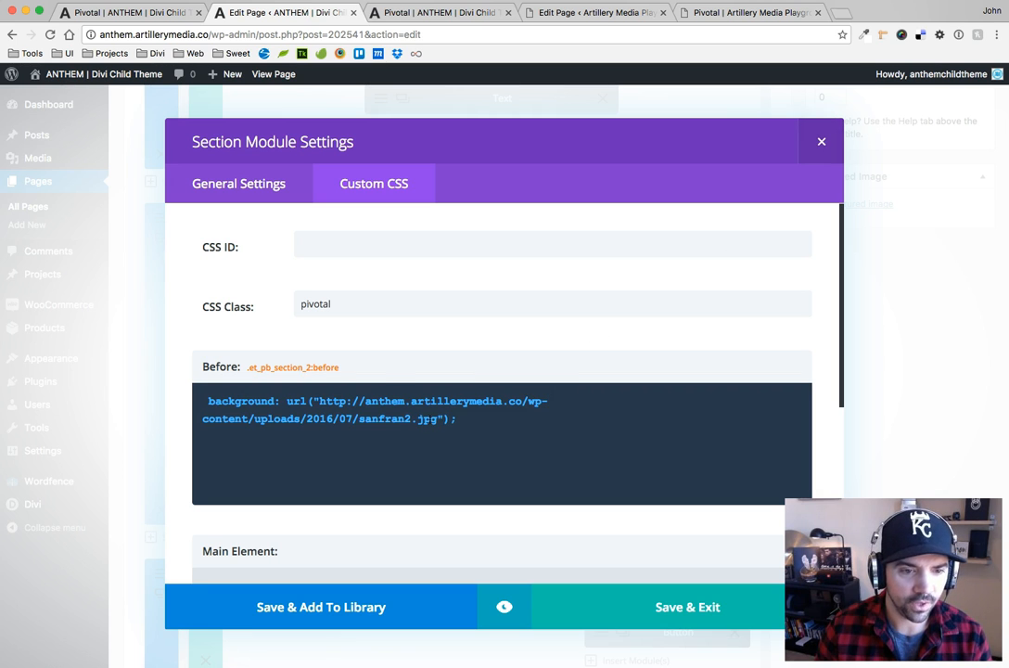
double_click(361, 418)
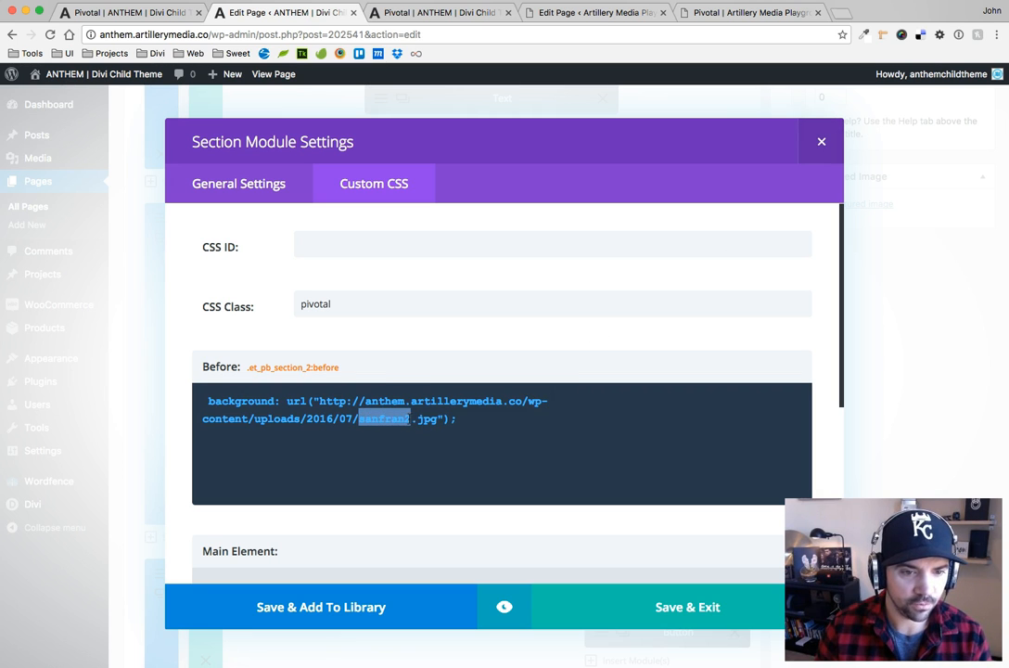
drag(341, 309, 281, 309)
key(BackSpace)
click(820, 143)
scroll(278, 343, down, 3)
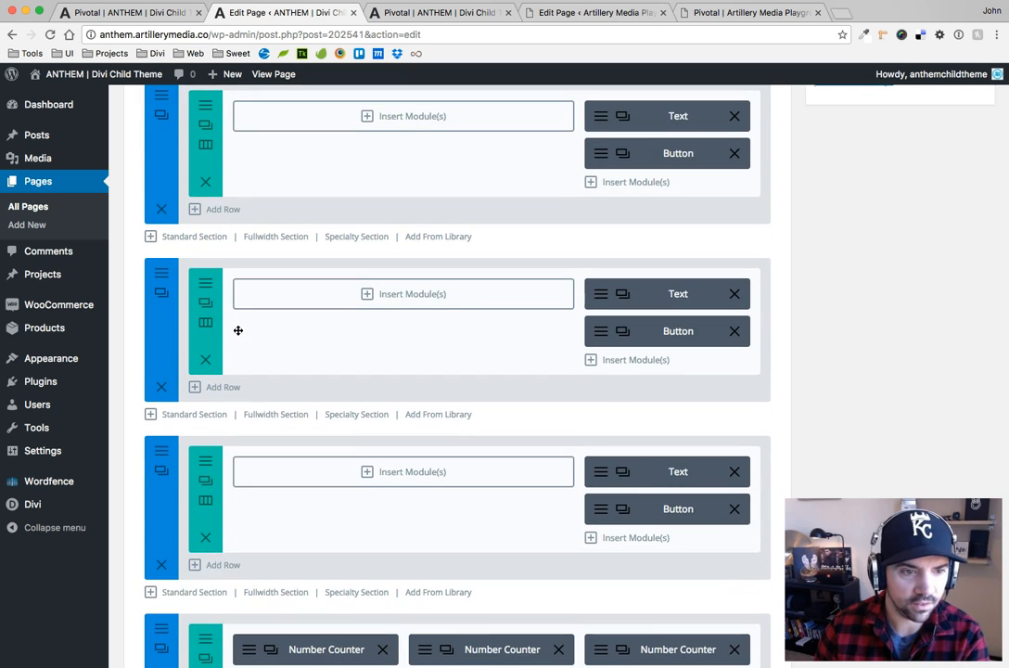
Clear the CSS class of the second layout section, the one with the guyCutting.jpg background, and save its settings
click(166, 280)
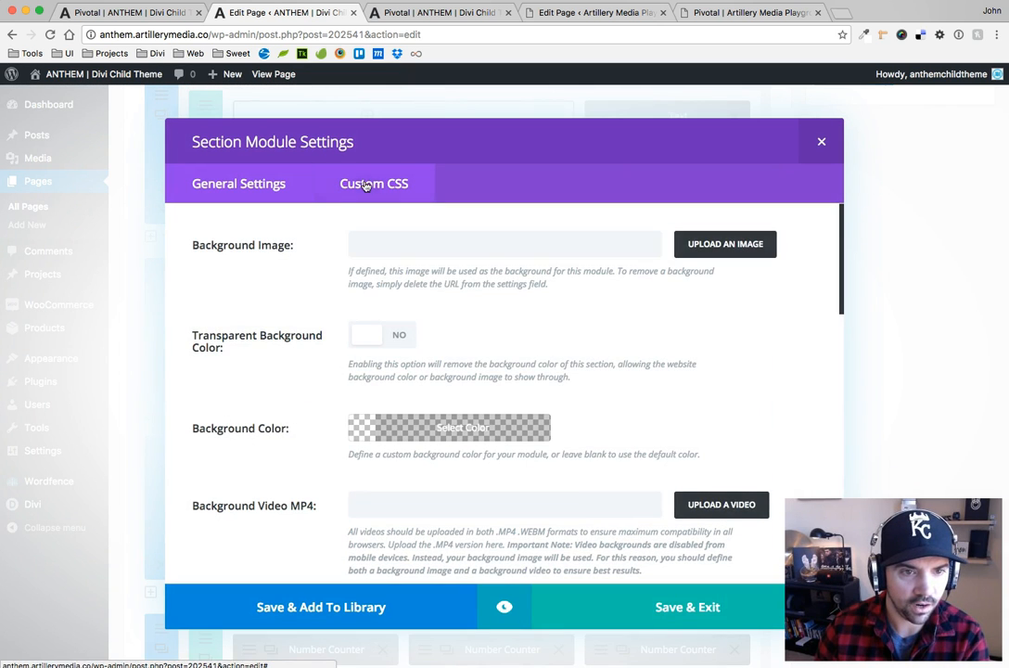
click(372, 181)
drag(342, 303, 263, 299)
key(BackSpace)
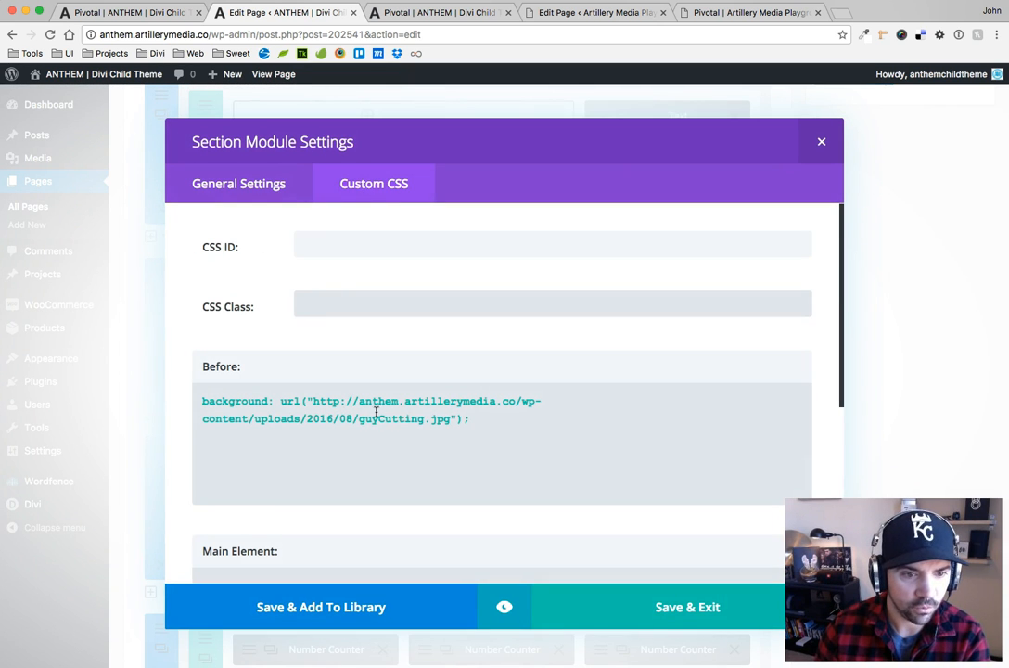
click(663, 605)
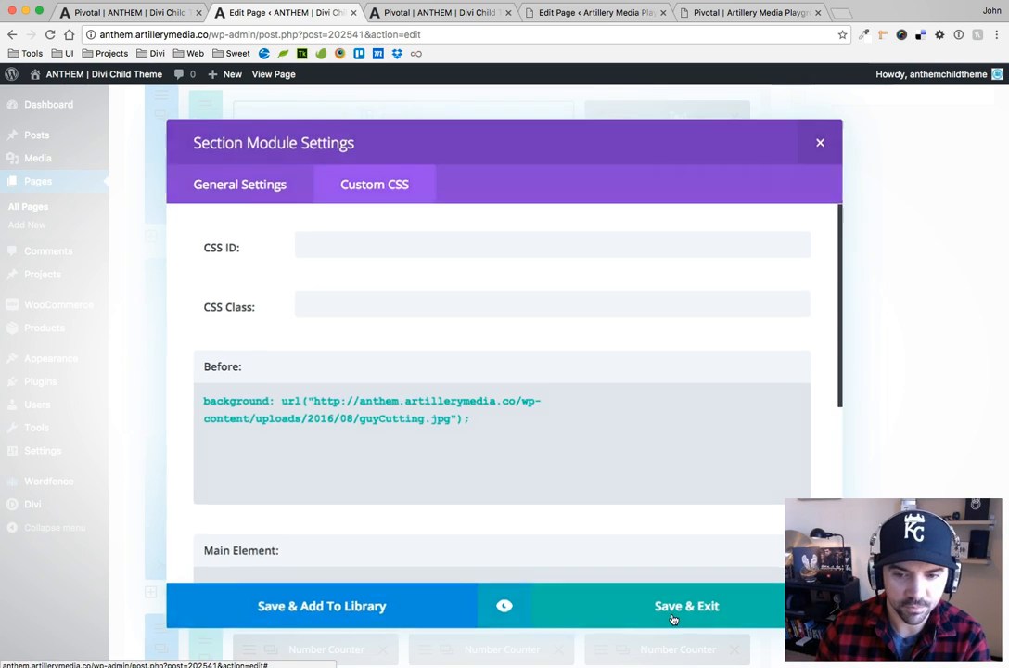
Clear the CSS class of the third layout section, directly above the number counters, save its settings and update the ANTHEM page
click(162, 455)
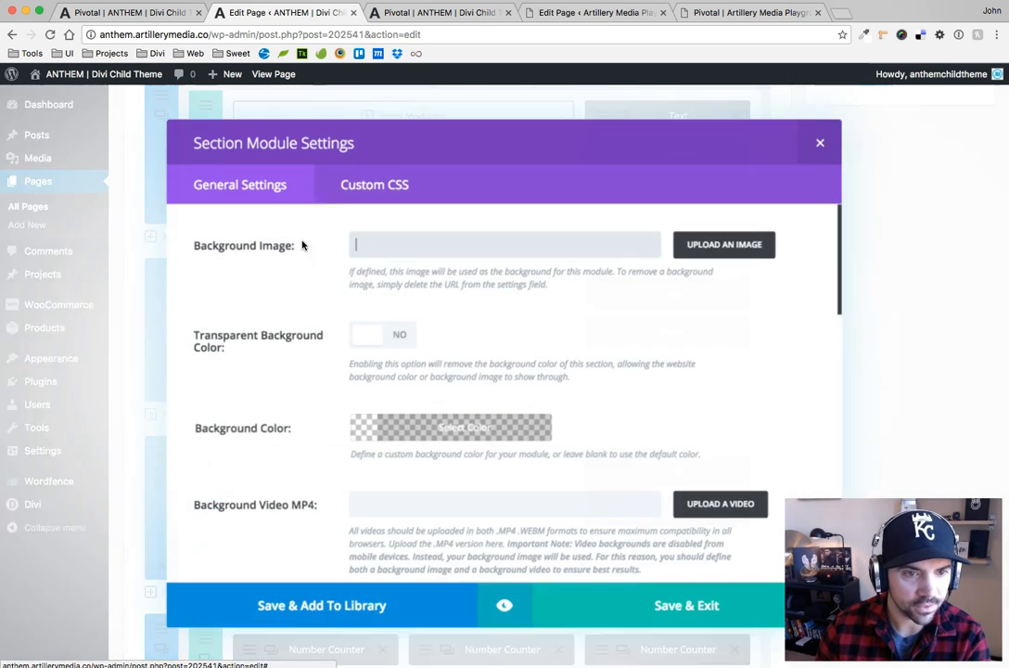
click(339, 181)
drag(336, 306, 273, 302)
key(BackSpace)
click(412, 416)
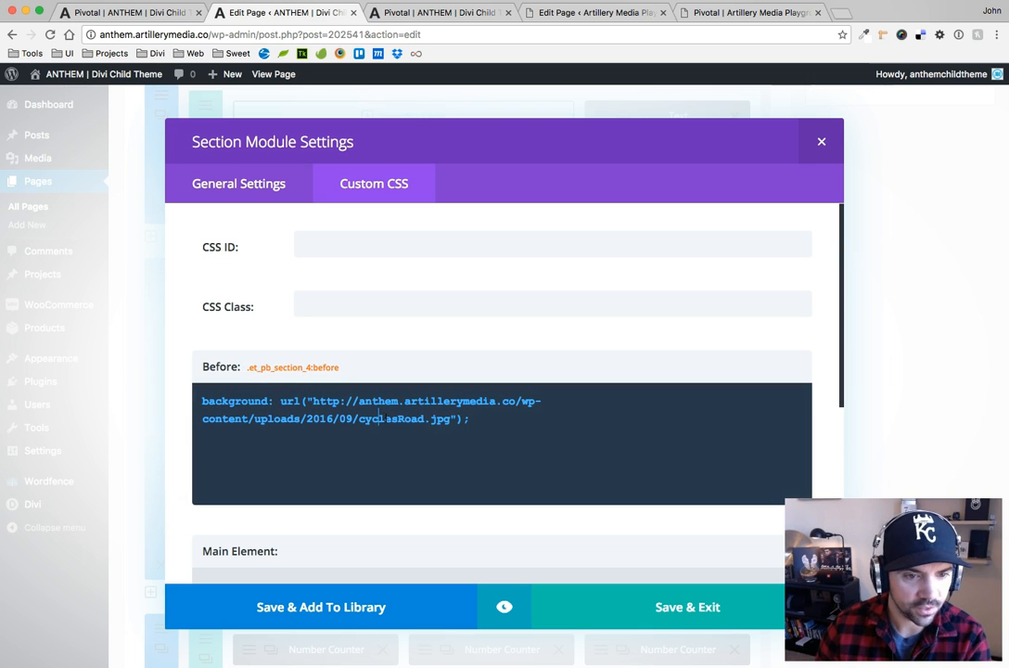
click(693, 591)
scroll(944, 295, up, 5)
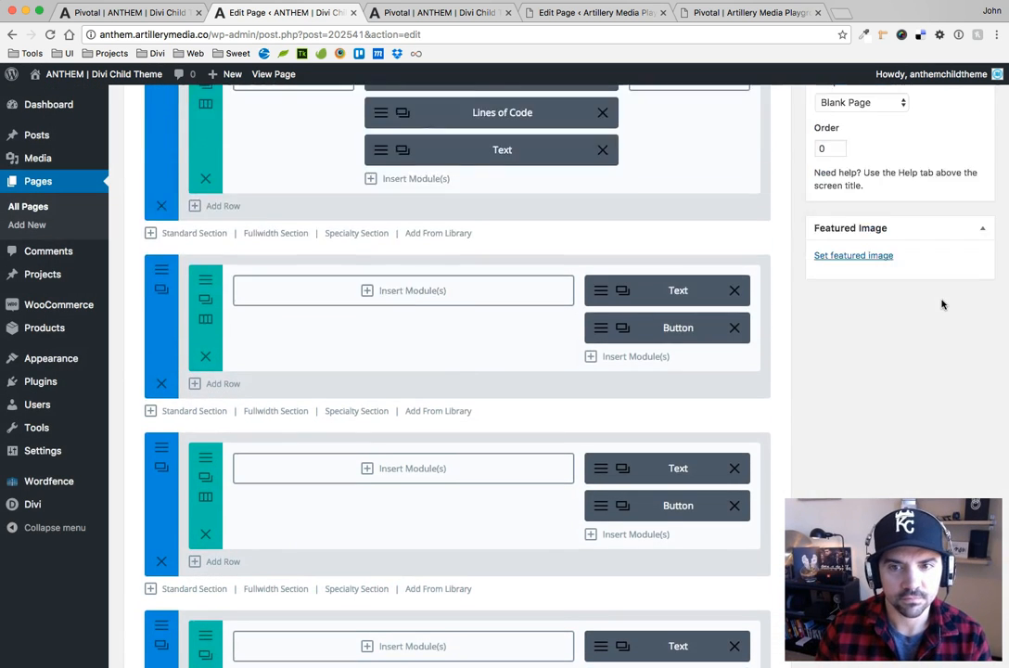
Update the Artillery Media Playground Pivotal page, reload its live version and check the Blurb section by selecting its content
click(578, 13)
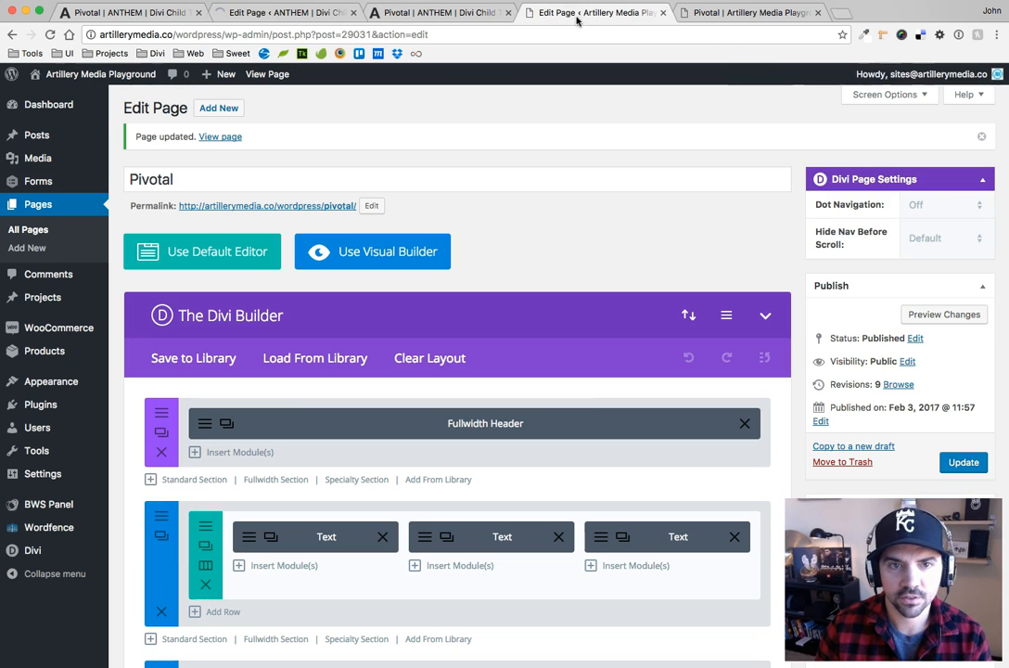
click(962, 462)
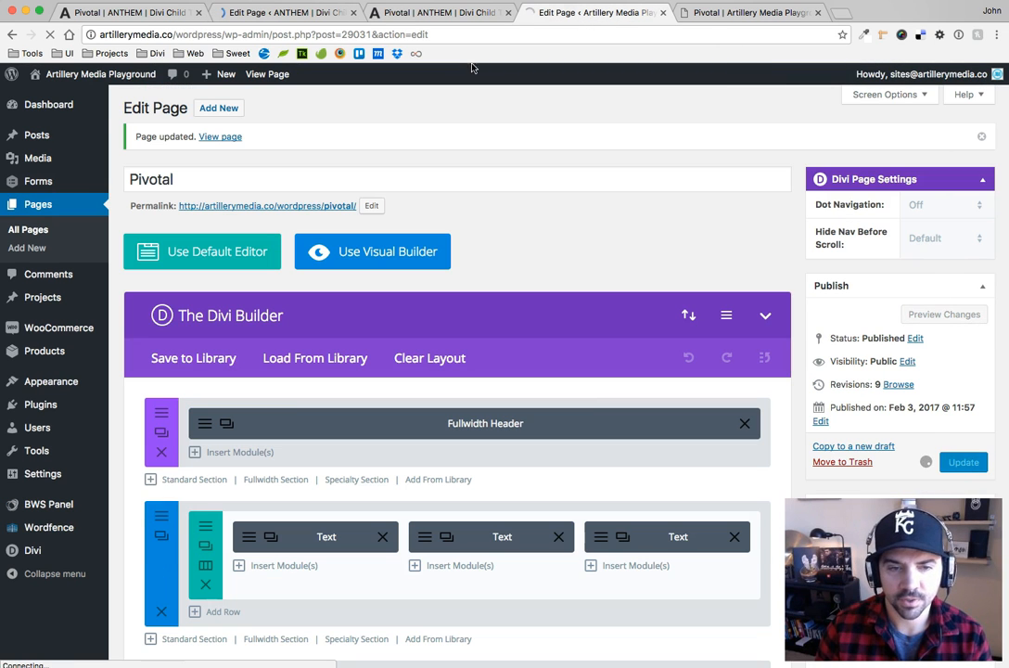
click(719, 14)
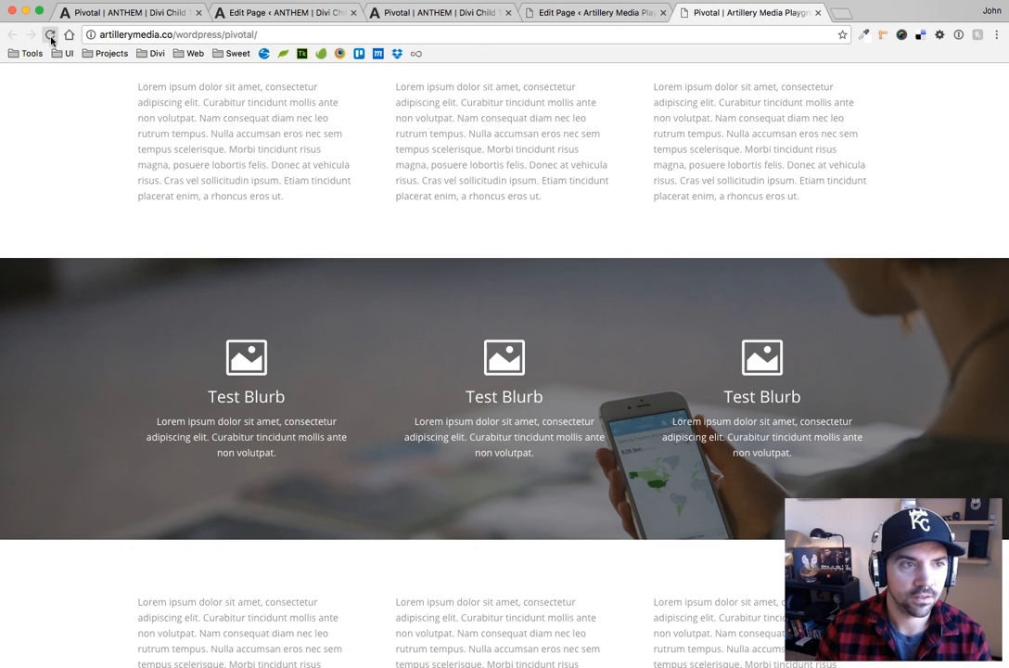
click(51, 35)
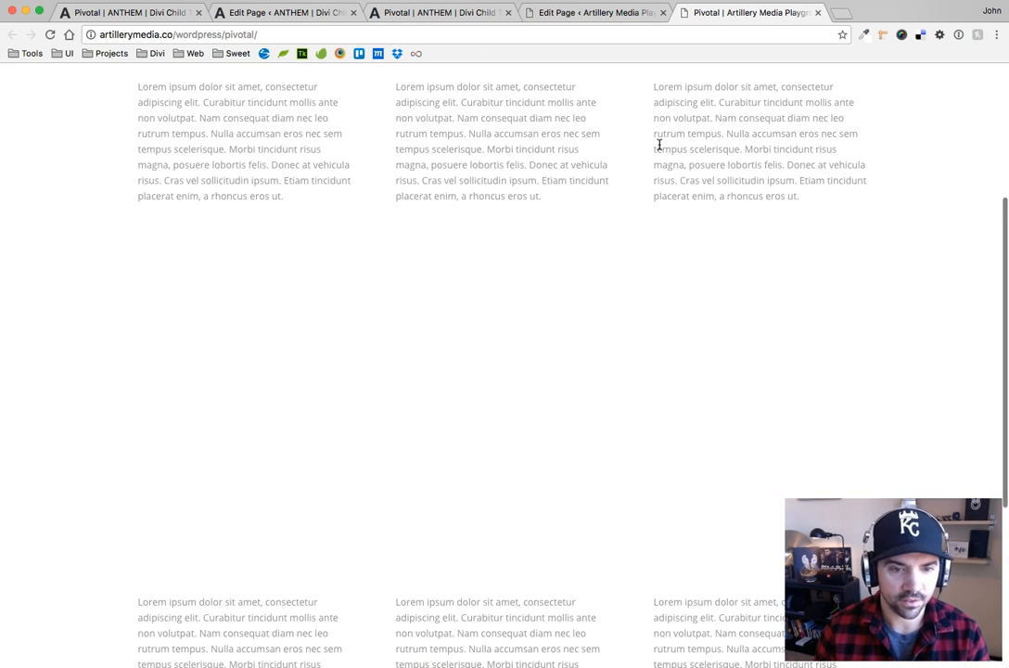
drag(563, 418, 361, 326)
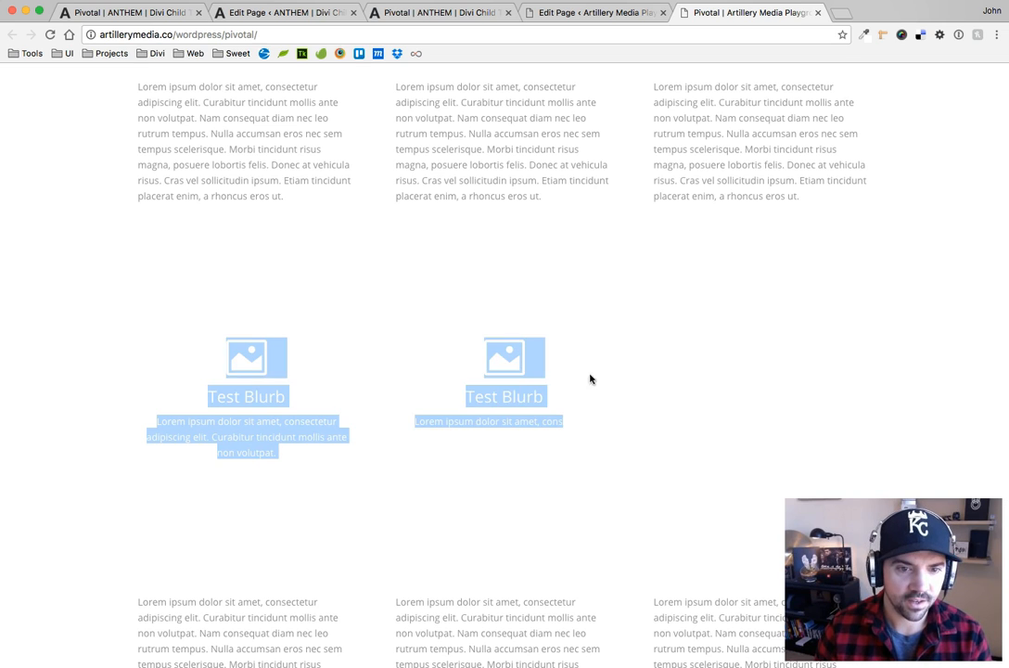
click(638, 364)
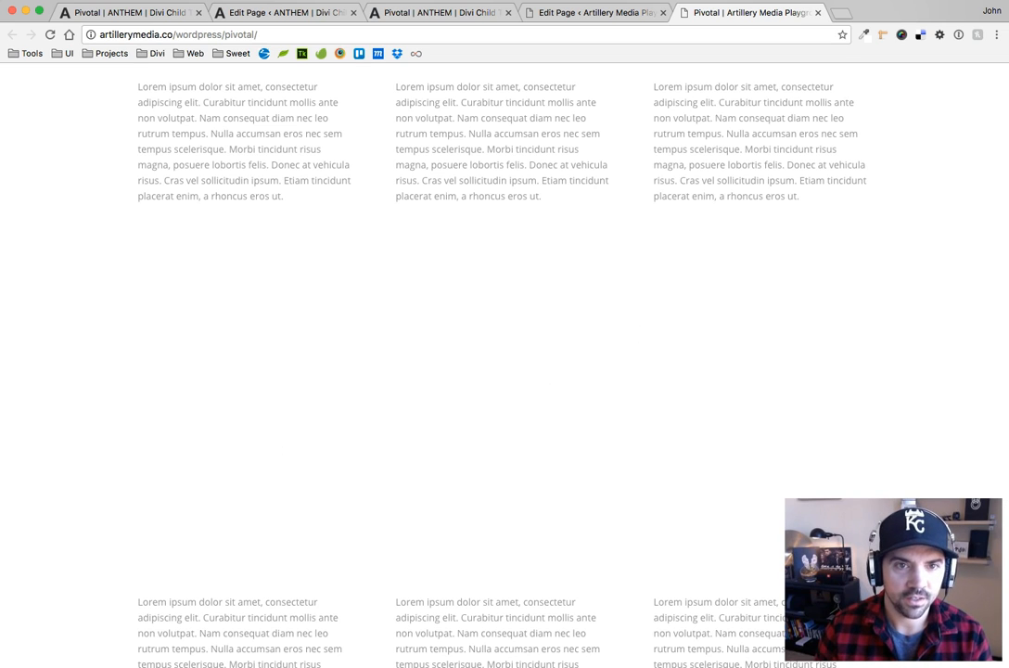
Reload the live ANTHEM Pivotal page and inspect the backgrounds of its three layout sections
click(295, 13)
click(392, 14)
click(49, 34)
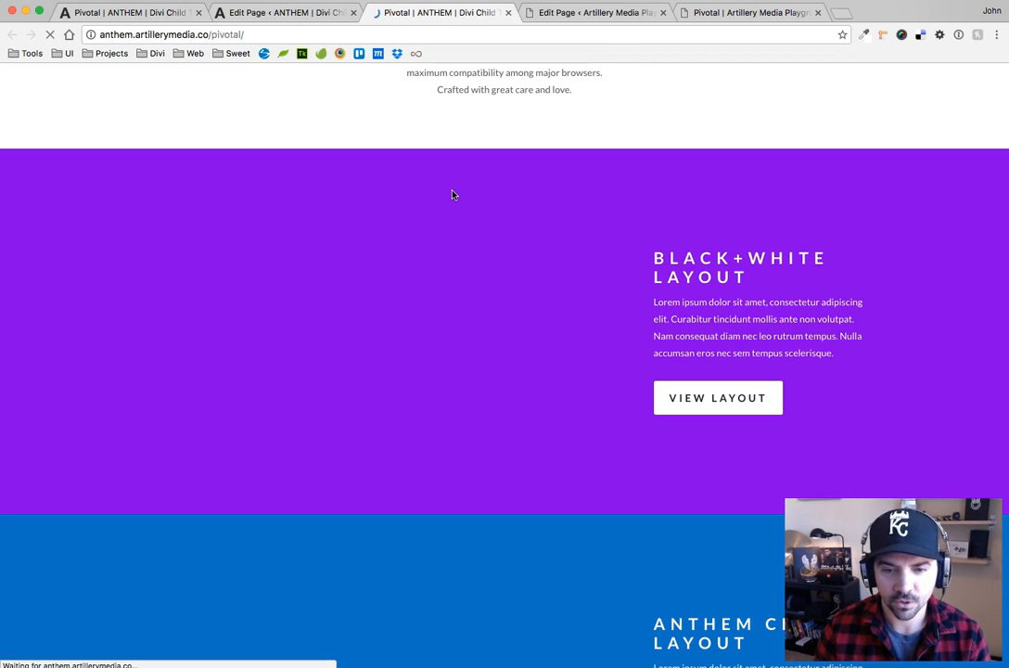
scroll(540, 282, down, 10)
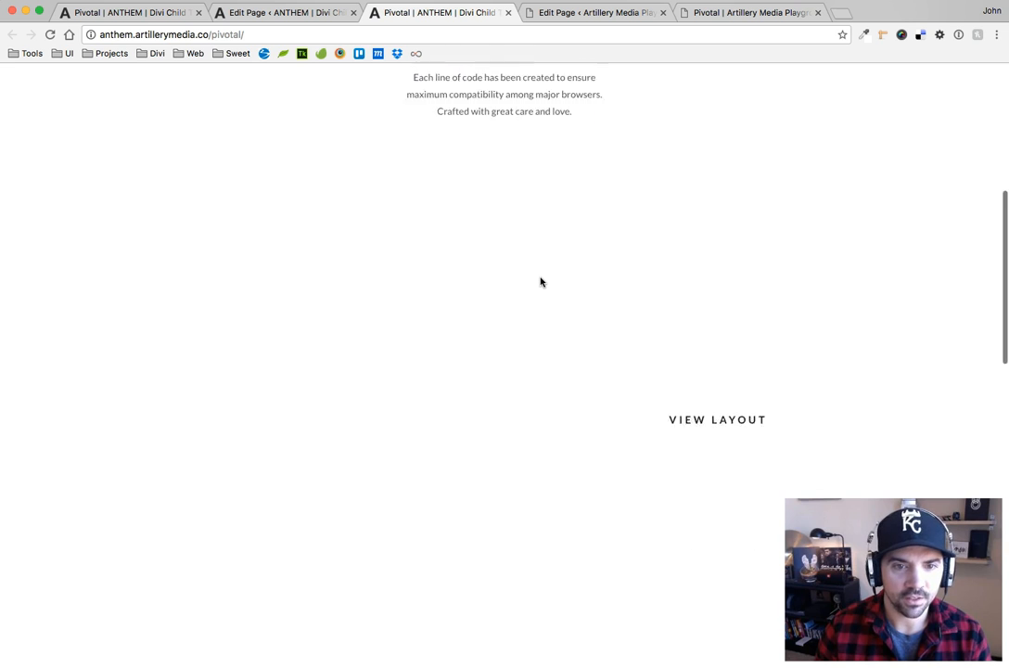
scroll(541, 282, down, 2)
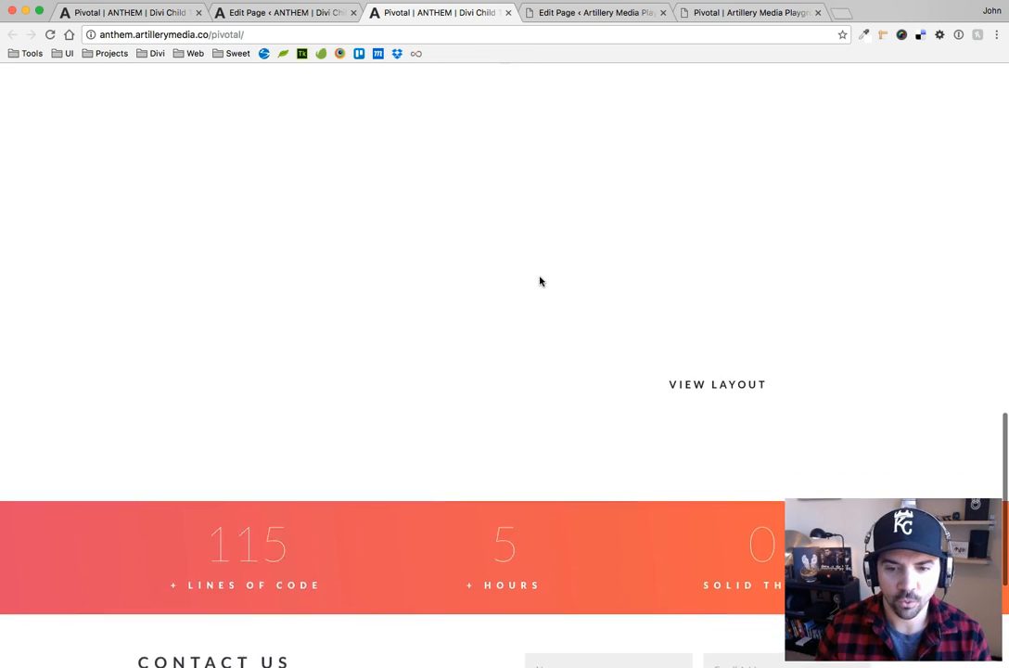
scroll(541, 282, up, 8)
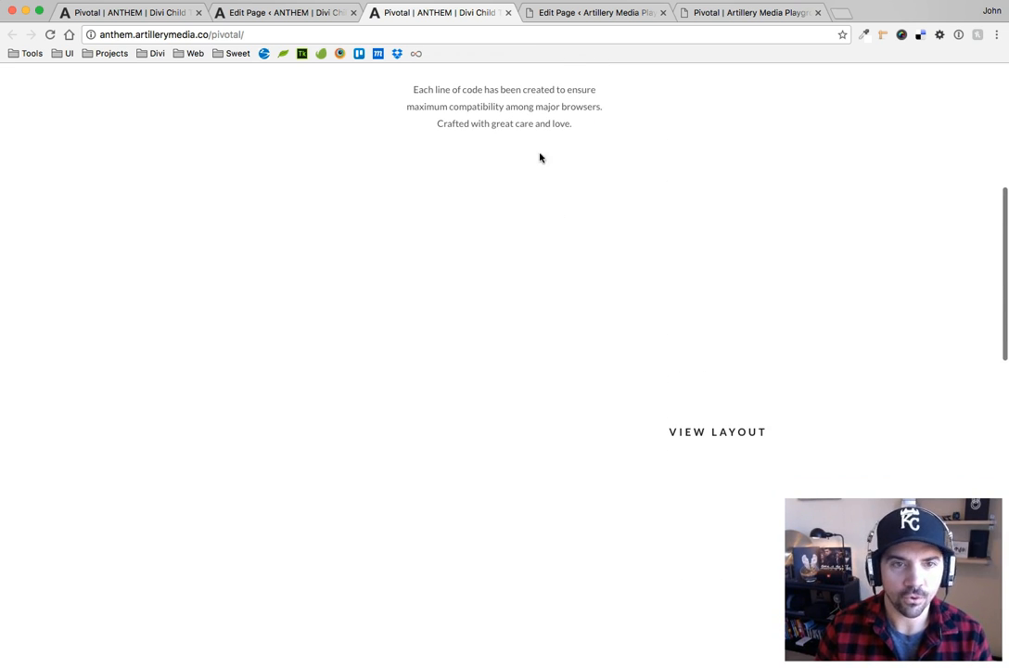
In the ANTHEM page editor, open the first layout section's custom CSS and review its Before, Main Element and After fields
click(305, 13)
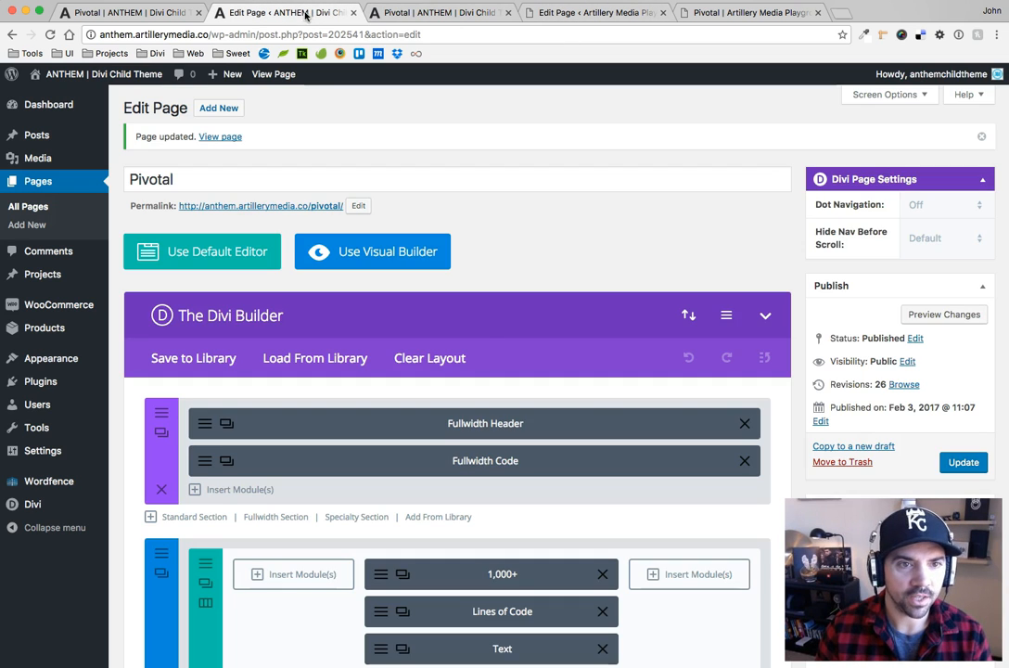
scroll(475, 331, down, 15)
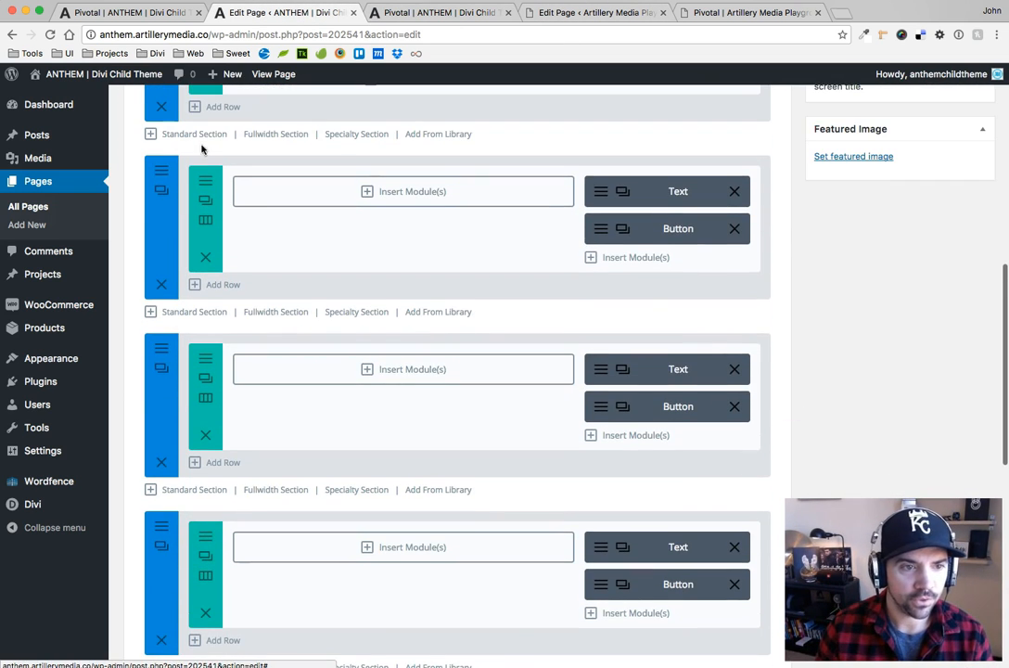
click(163, 171)
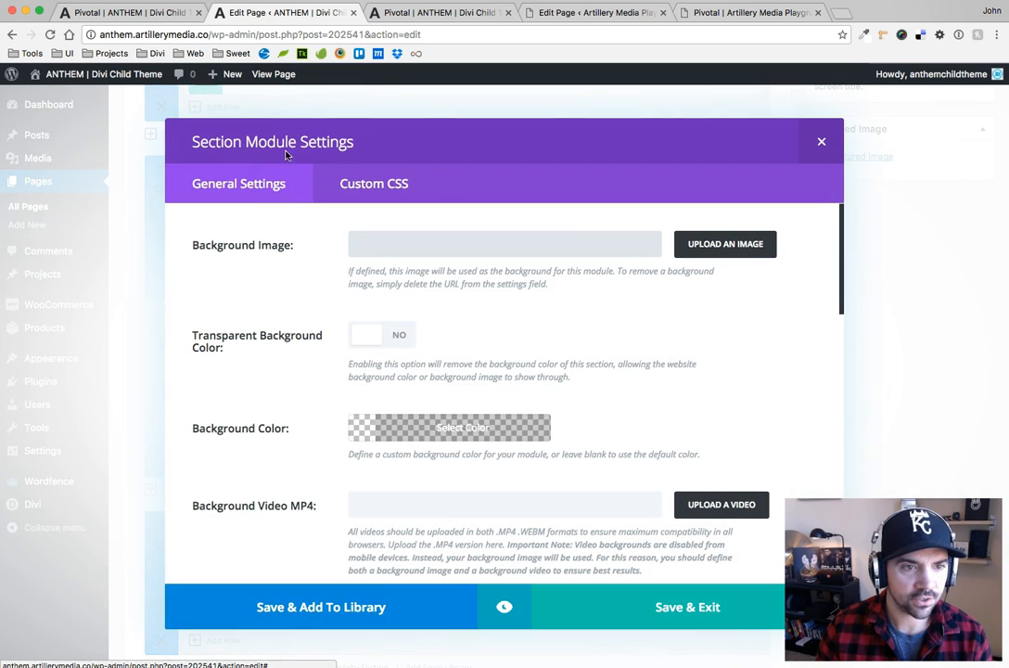
click(389, 185)
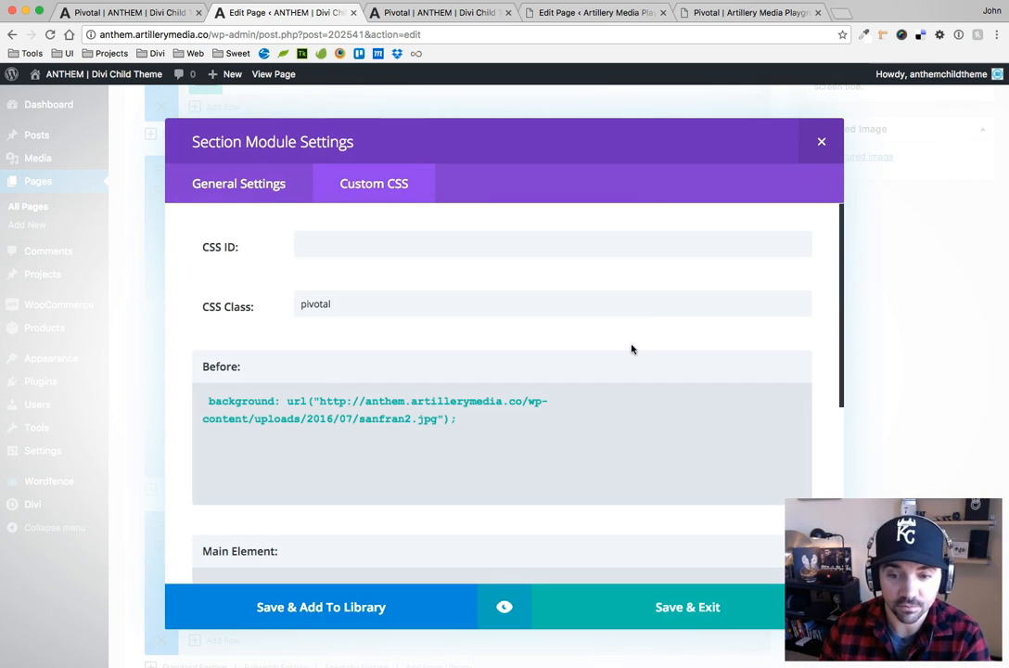
scroll(626, 352, down, 3)
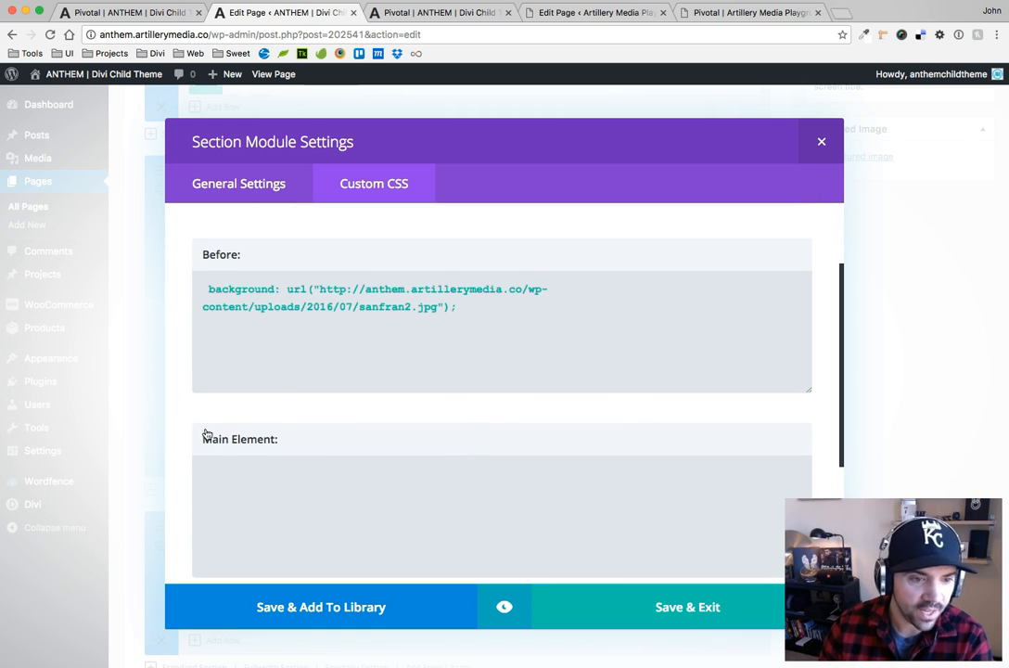
scroll(424, 513, down, 5)
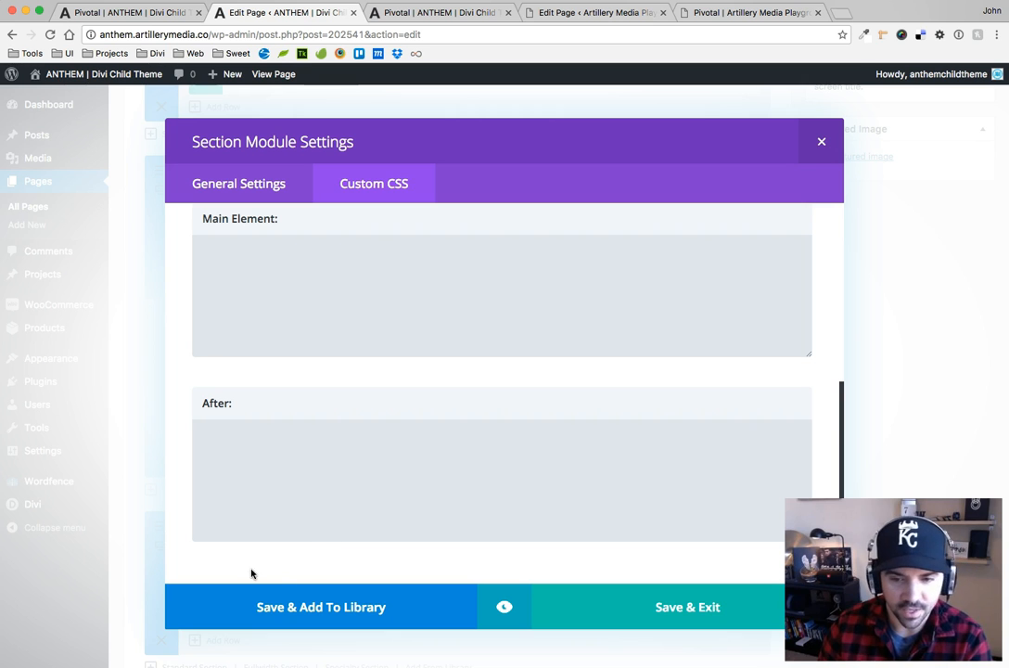
scroll(297, 423, up, 4)
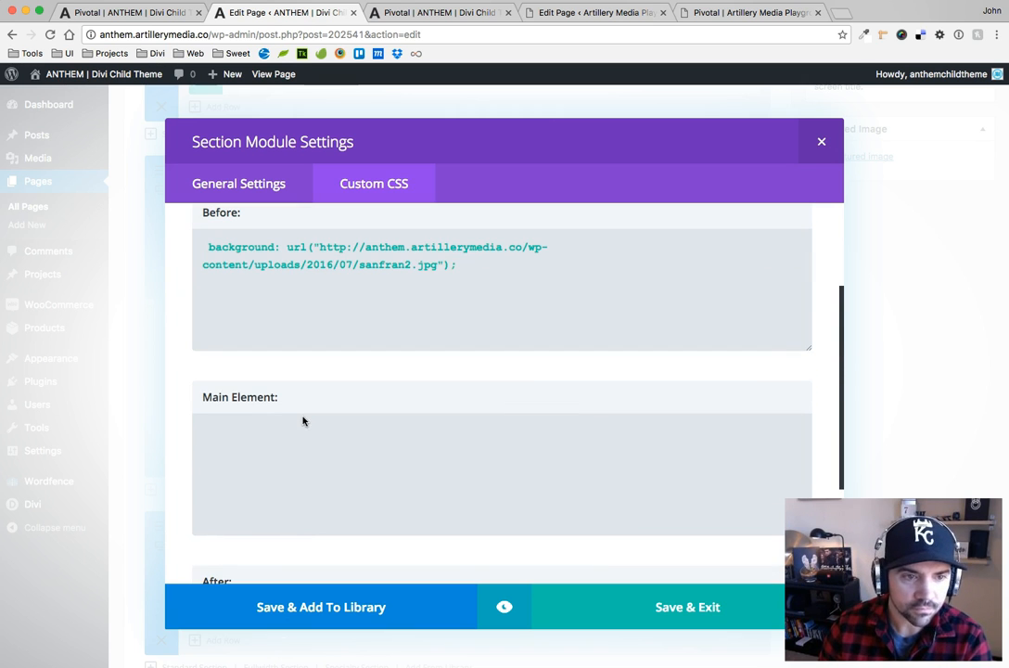
scroll(316, 512, down, 2)
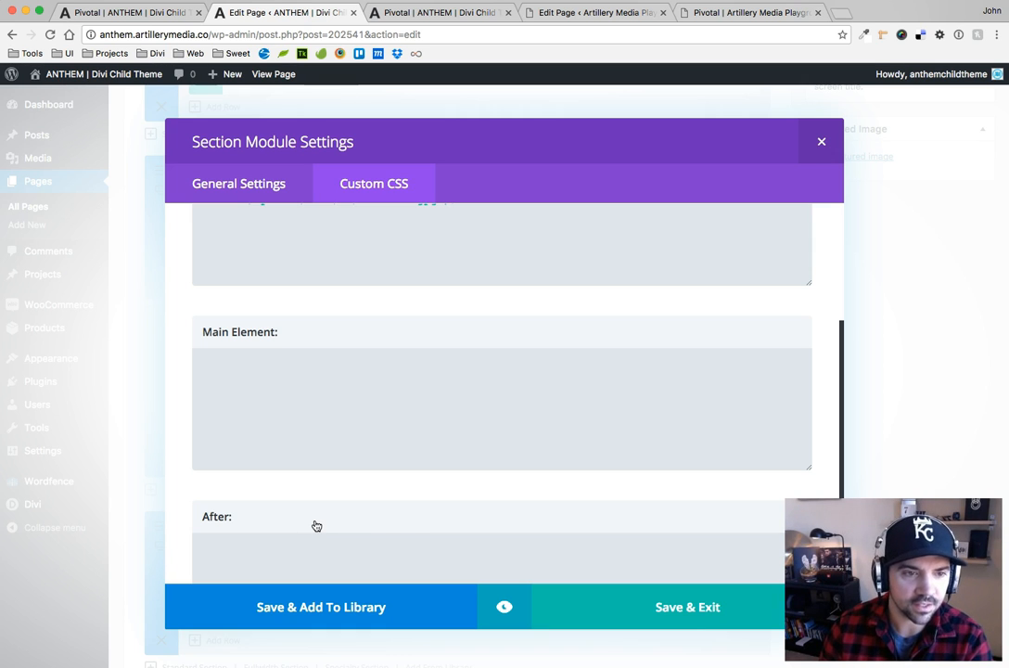
scroll(316, 526, up, 3)
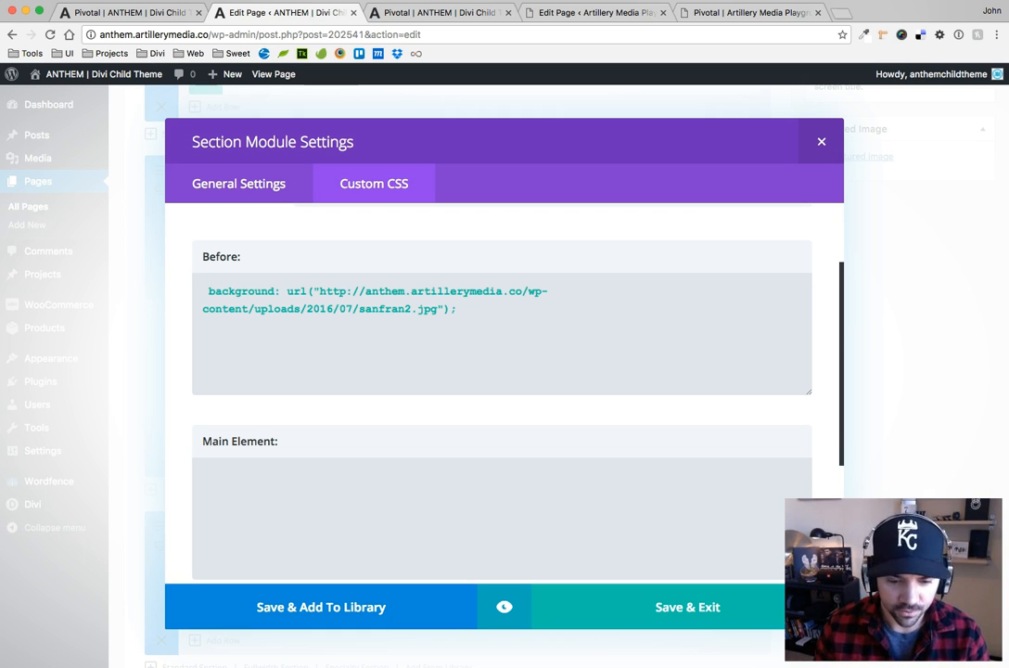
key(super+Tab)
drag(917, 358, 1008, 297)
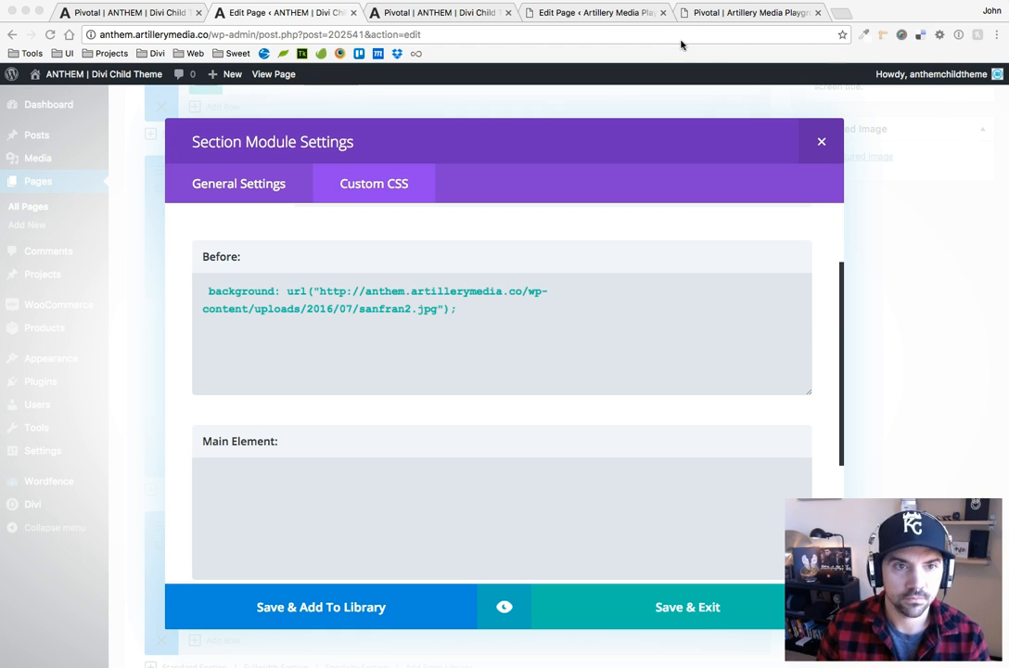
click(843, 15)
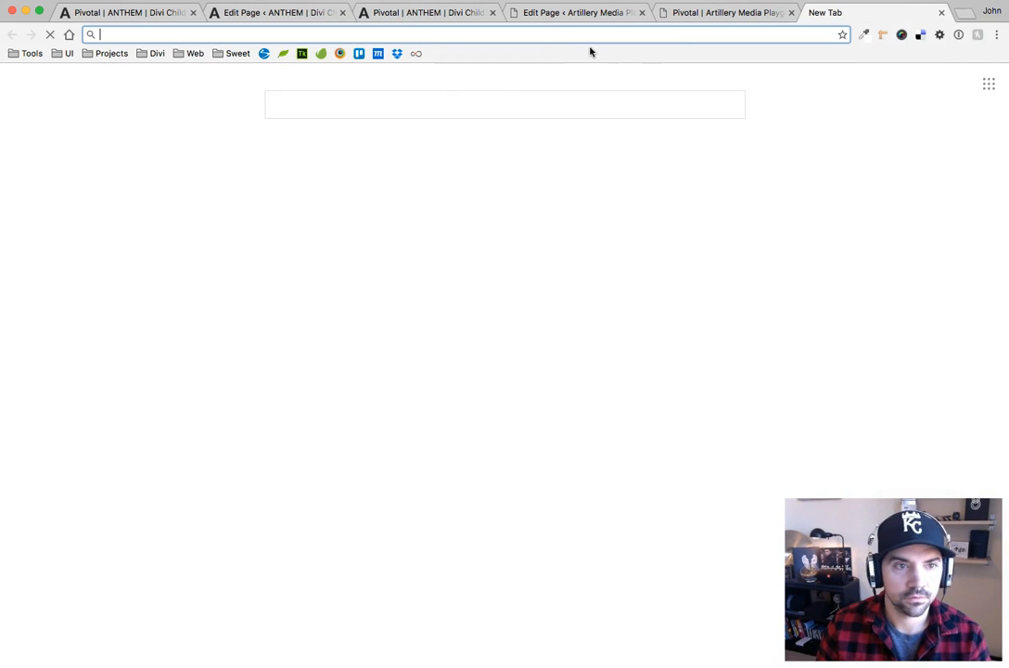
text(http://77.104.162.104/~eatgroun/wp-admin)
drag(252, 36, 343, 38)
key(BackSpace)
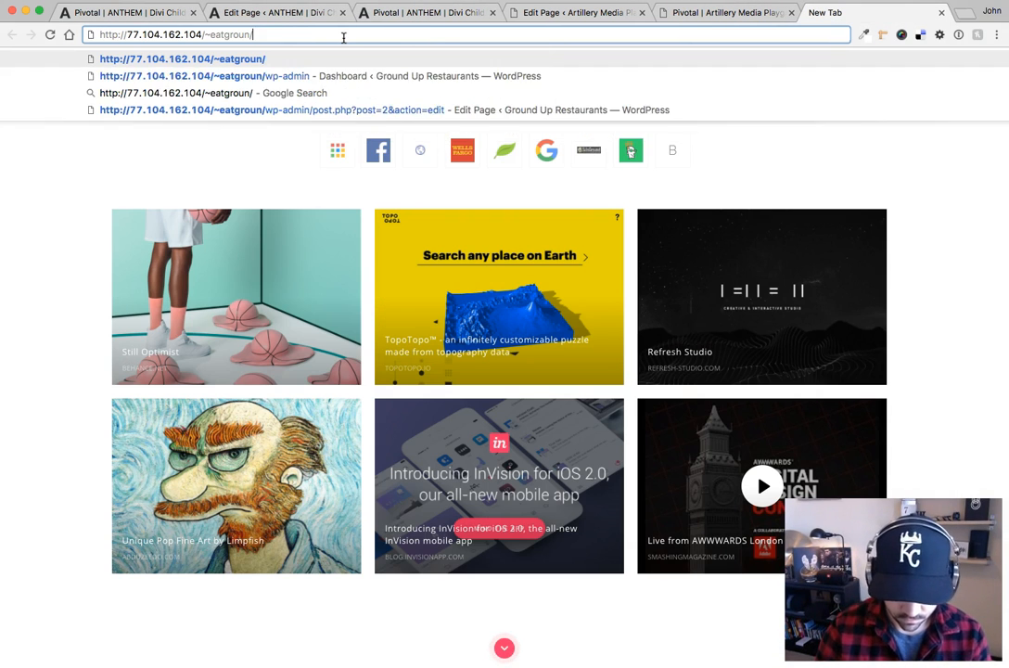
key(Return)
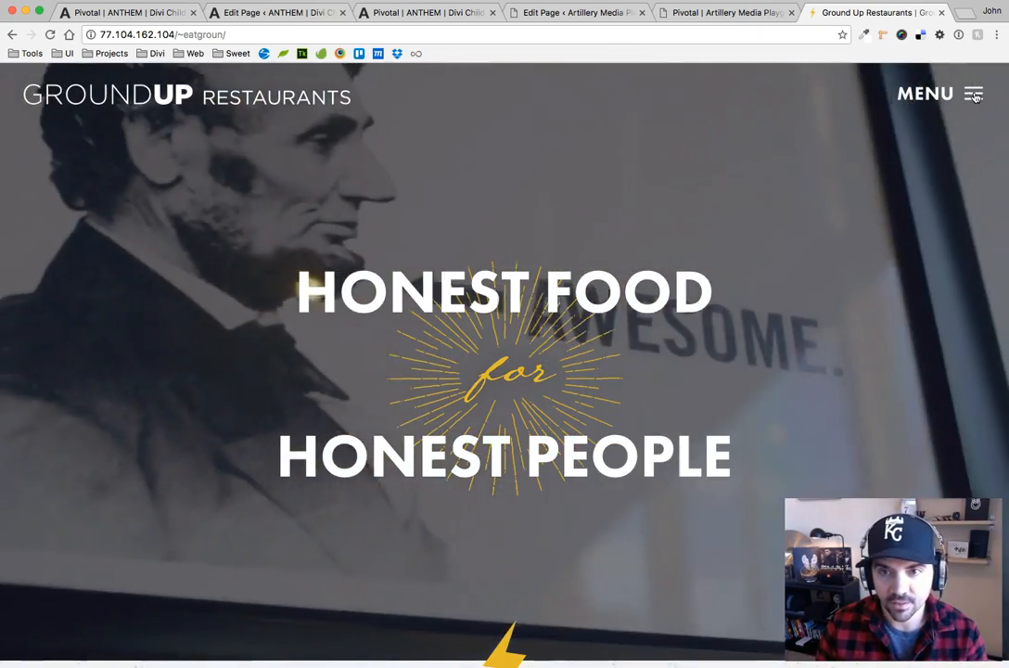
View the restaurant site's full-screen overlay menu, dismiss it and close the site's tab
click(974, 94)
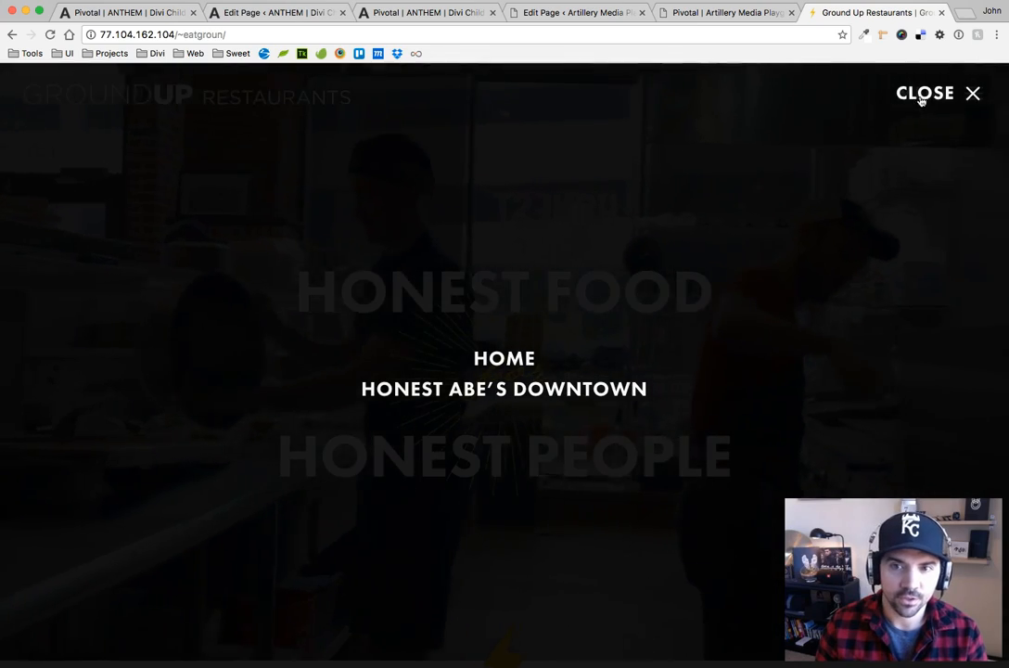
click(970, 94)
click(942, 14)
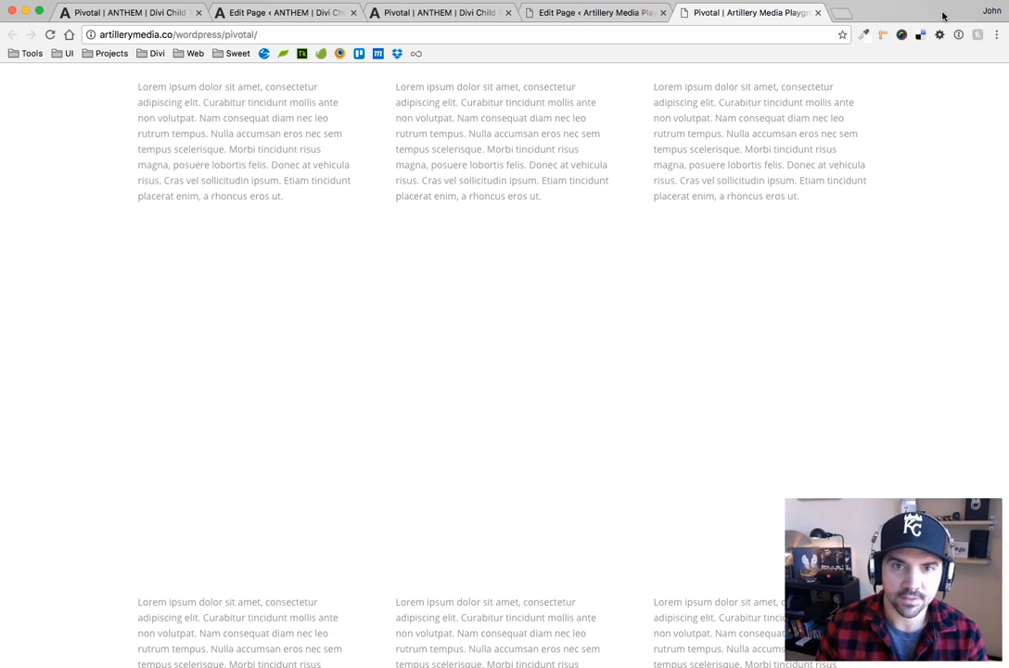
Revisit the first layout section's Before CSS in the ANTHEM editor and compare it with the live ANTHEM Pivotal page
key(super+Tab)
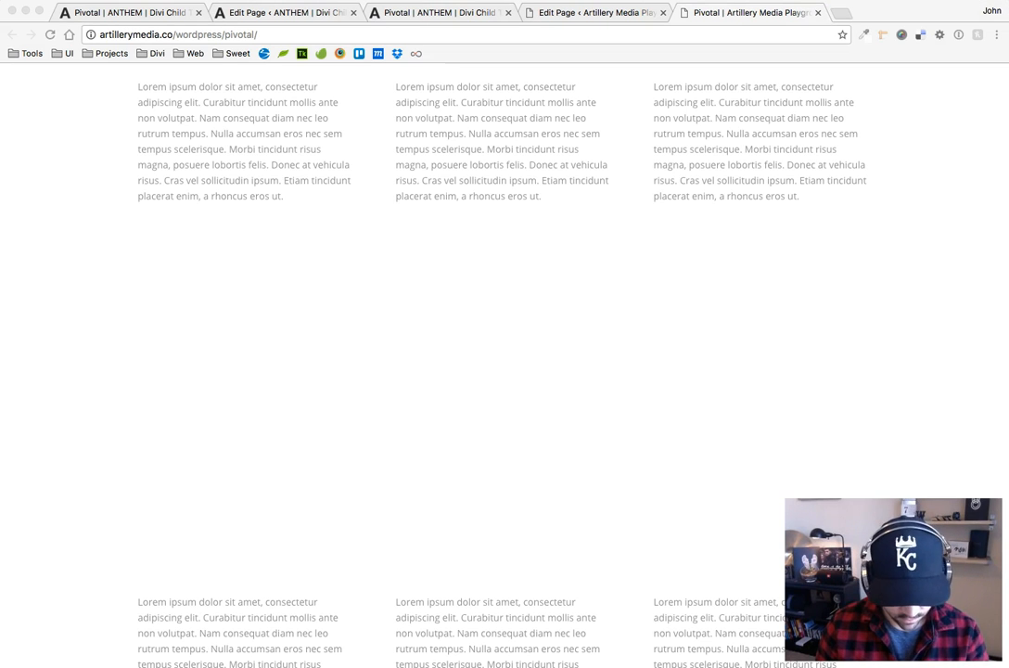
key(super+Tab)
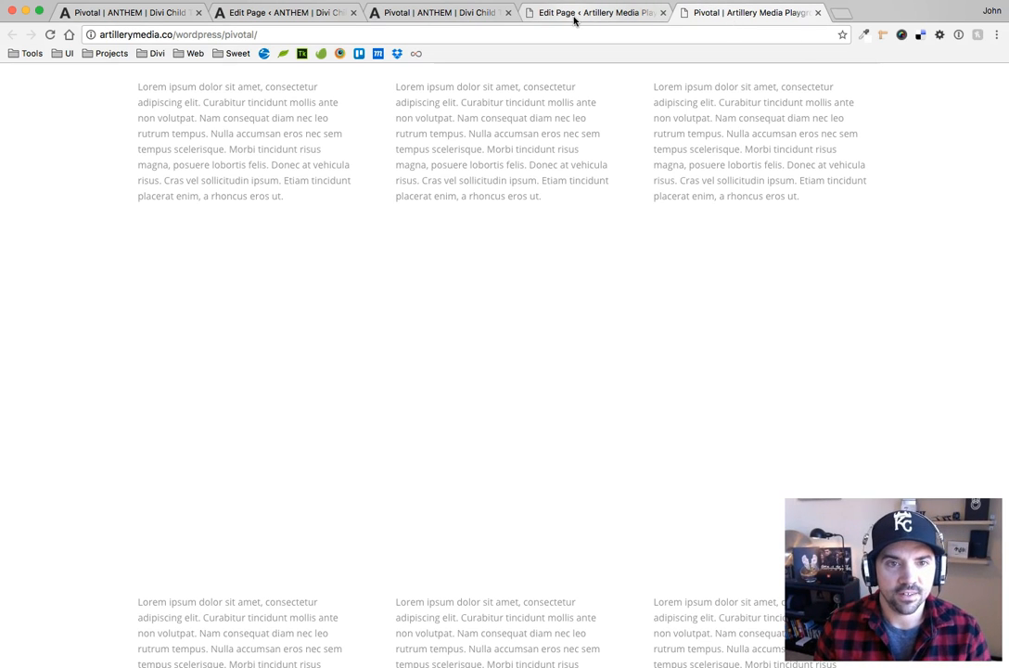
click(273, 14)
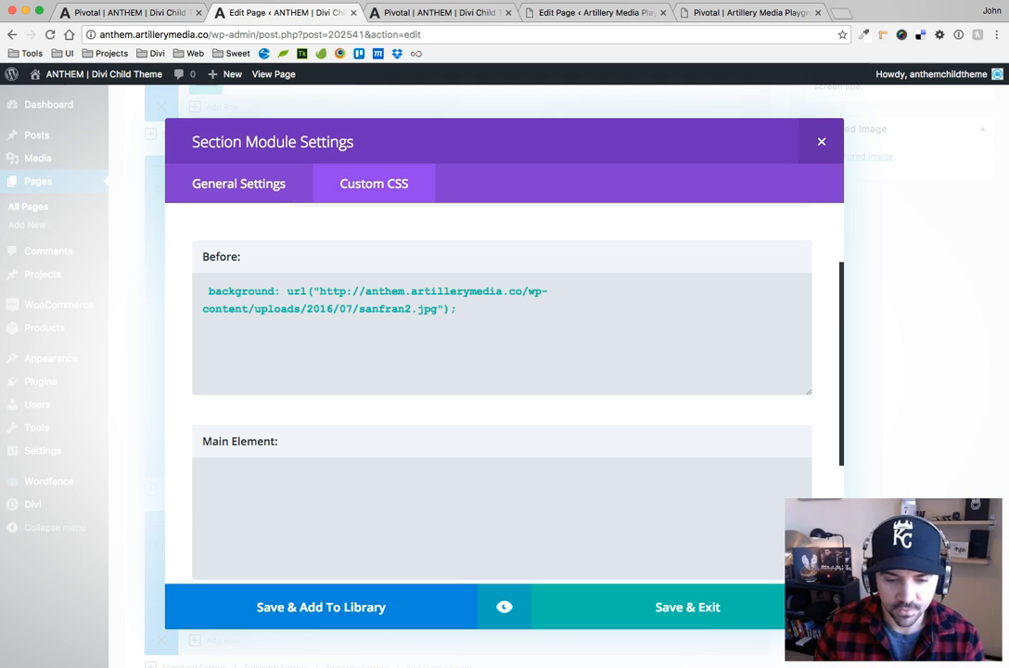
click(376, 13)
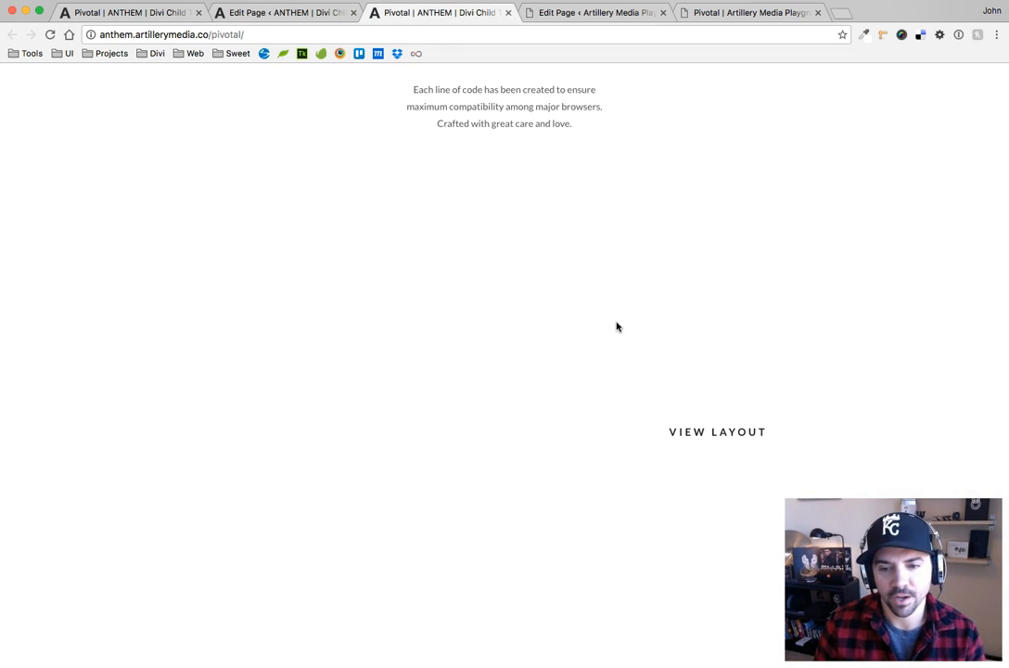
Look over the live ANTHEM and Artillery Playground Pivotal pages and find the pivotal class name in pivotal.css
scroll(619, 327, down, 2)
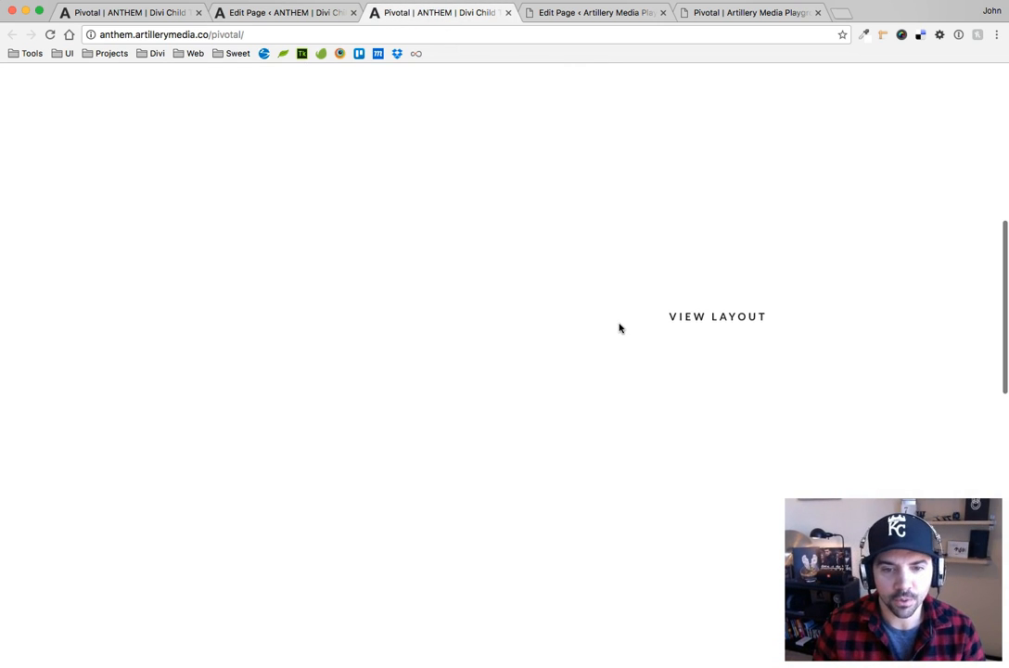
scroll(619, 327, up, 1)
click(724, 21)
scroll(716, 242, down, 2)
key(super+Tab)
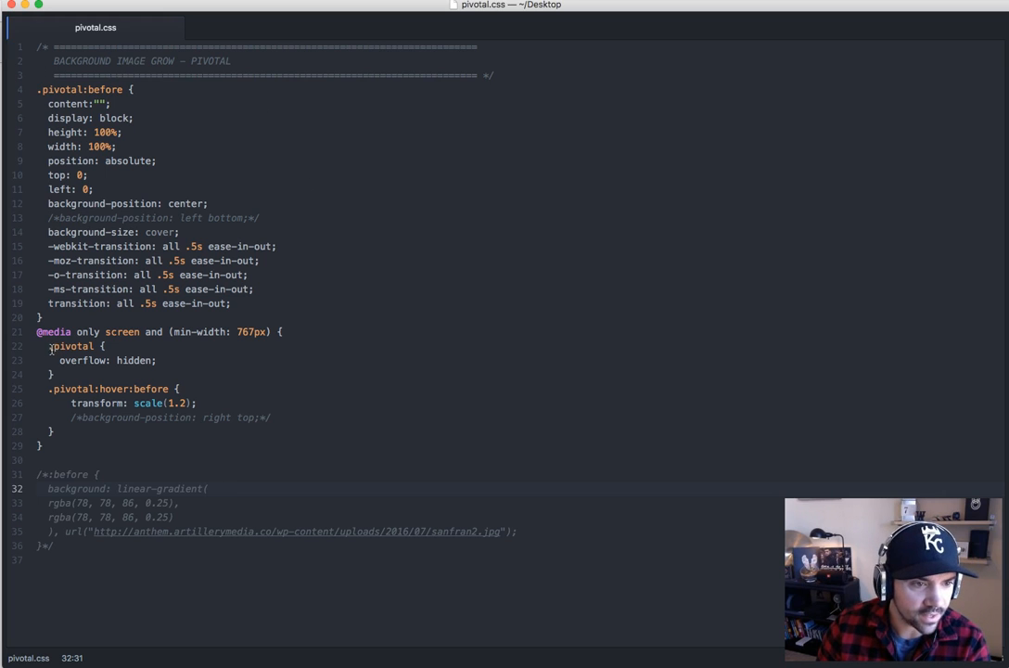
double_click(60, 89)
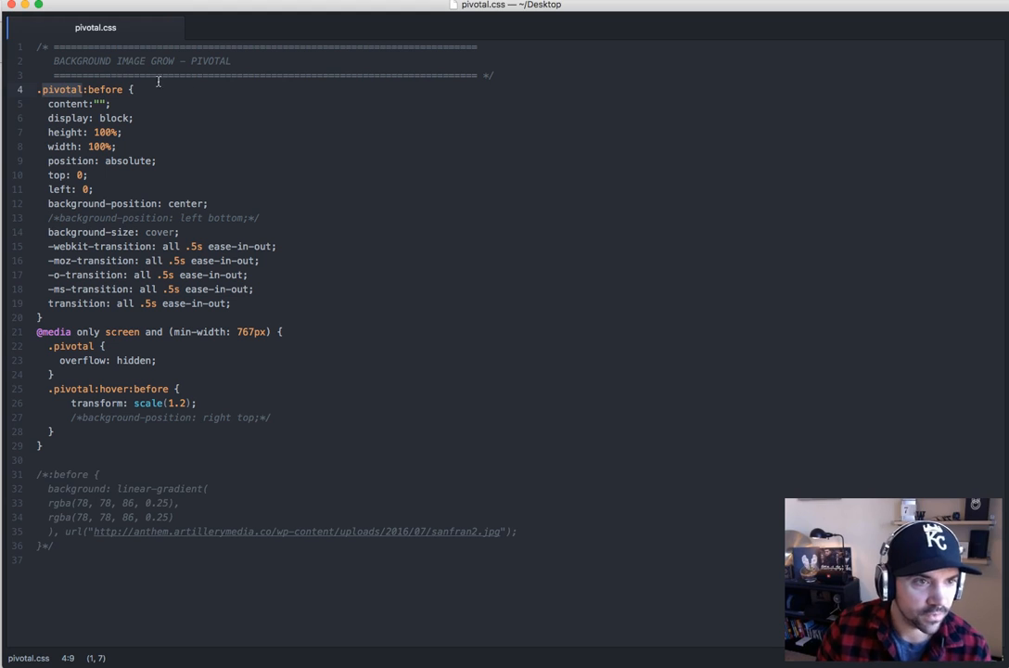
key(super+Tab)
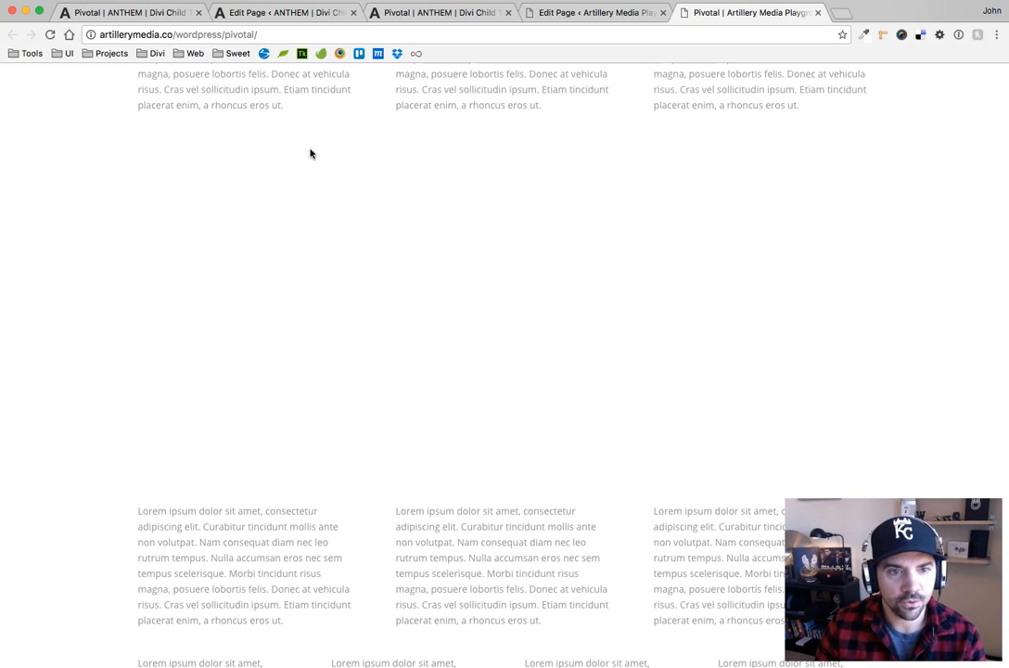
In the Artillery Playground page editor, set the three-blurb section's CSS class to pivotal and save the section settings
click(600, 11)
scroll(535, 335, down, 1)
scroll(534, 335, down, 4)
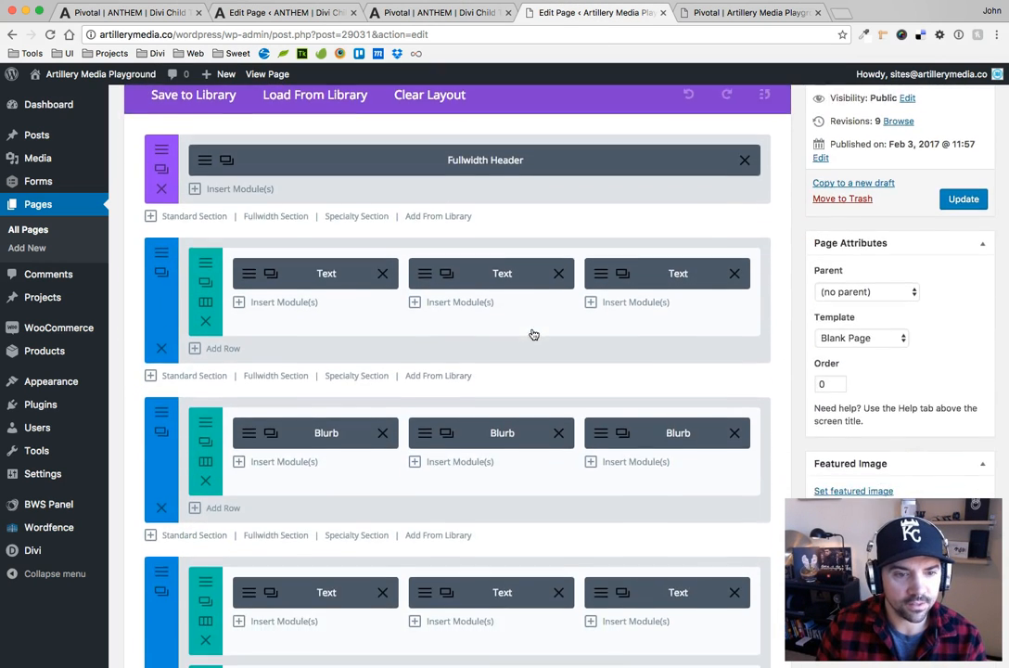
click(162, 276)
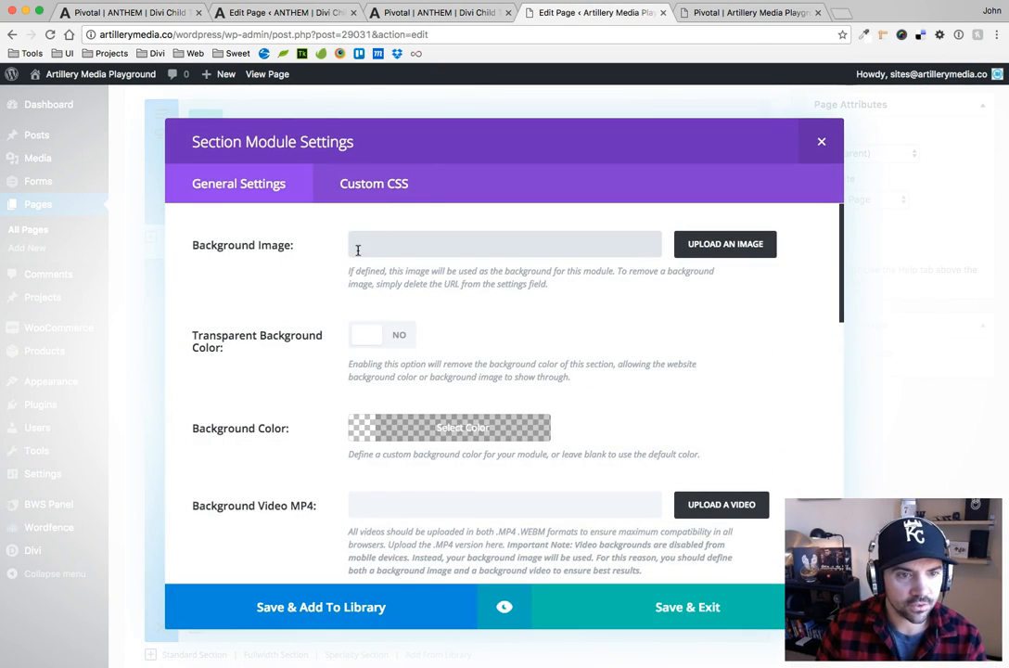
click(375, 193)
click(331, 306)
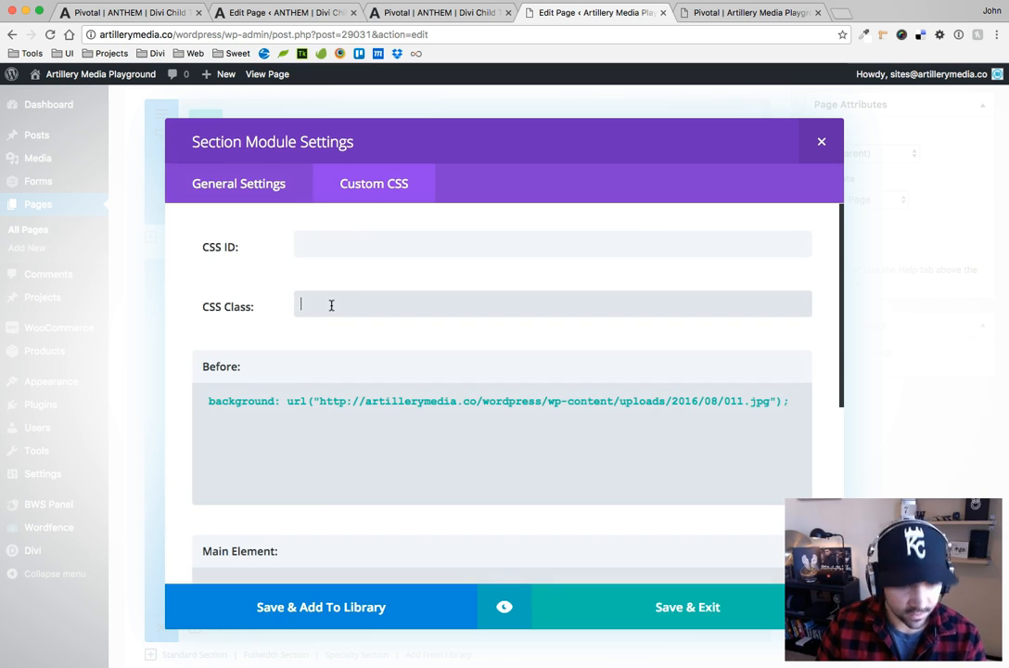
text(pivotal)
click(664, 604)
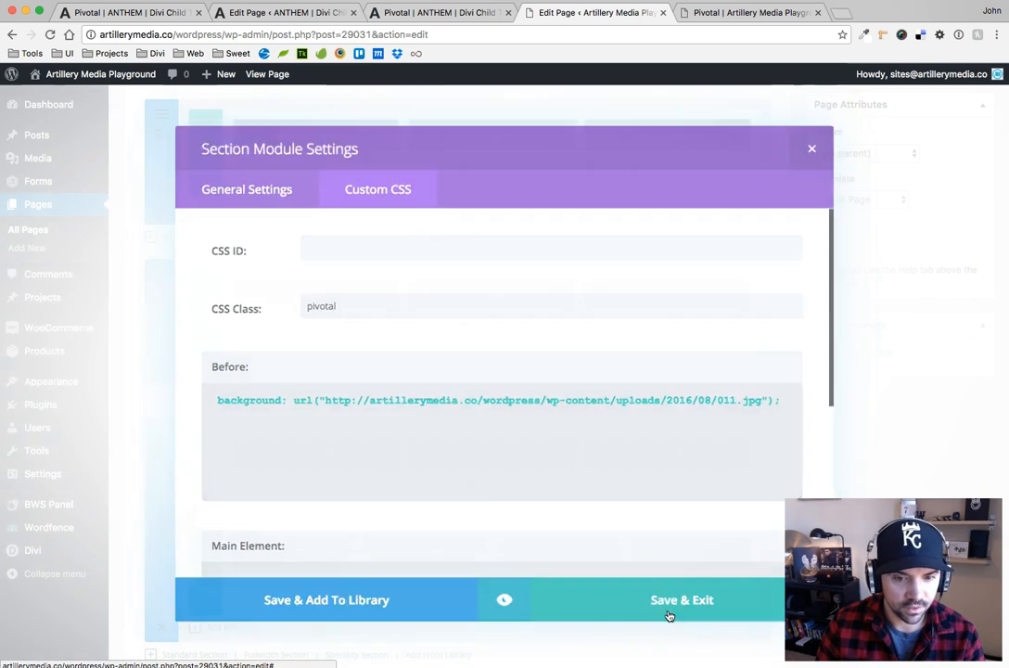
In the ANTHEM page editor, copy the CSS class from the sanfran2.jpg section and save that section's settings
click(307, 13)
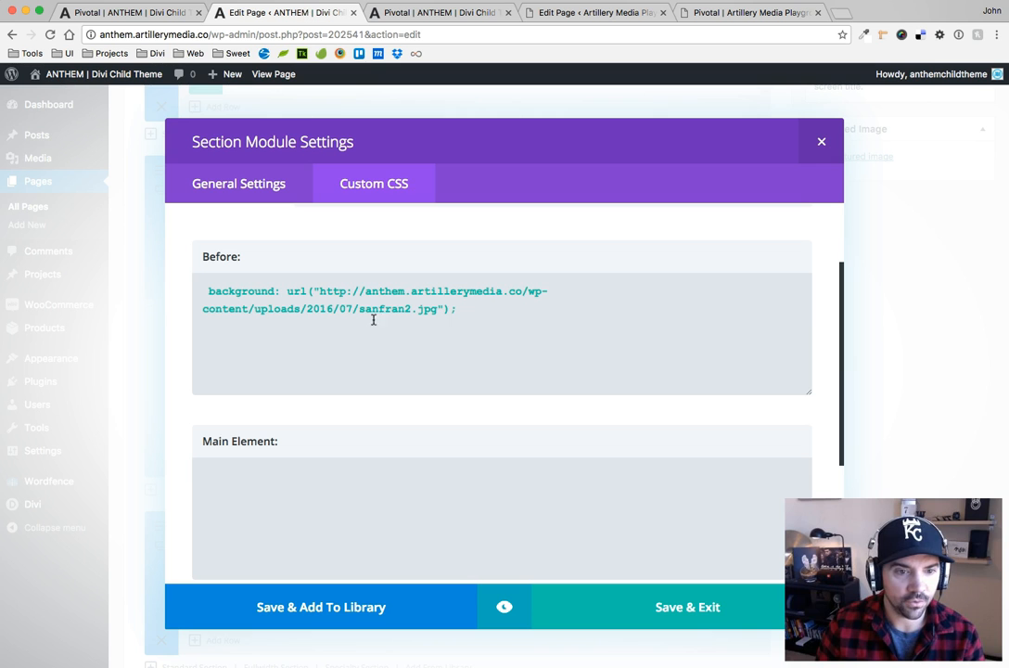
click(241, 190)
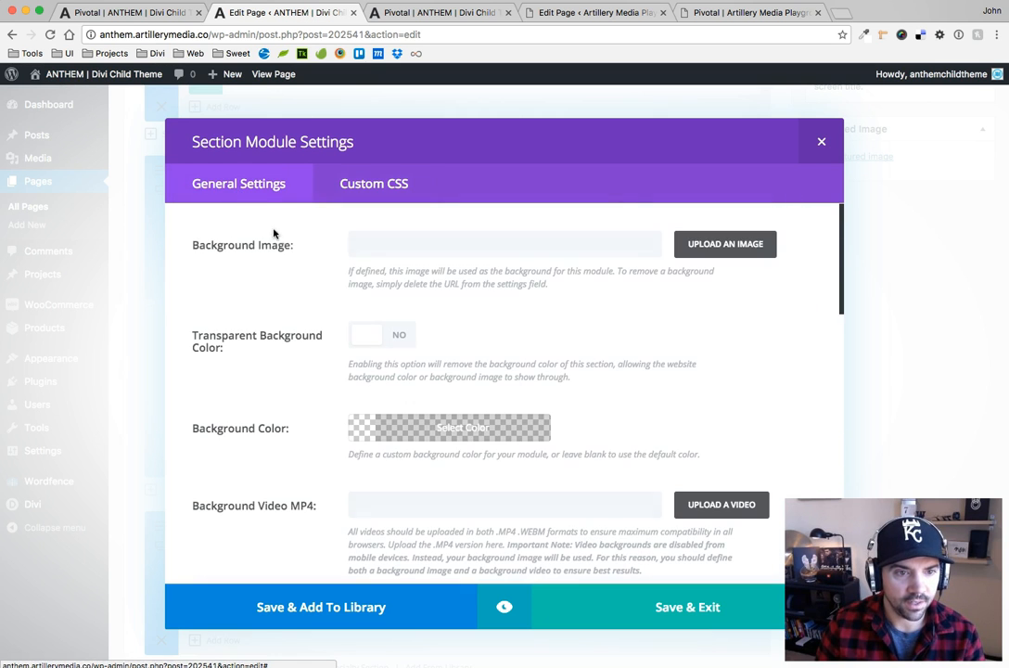
click(380, 190)
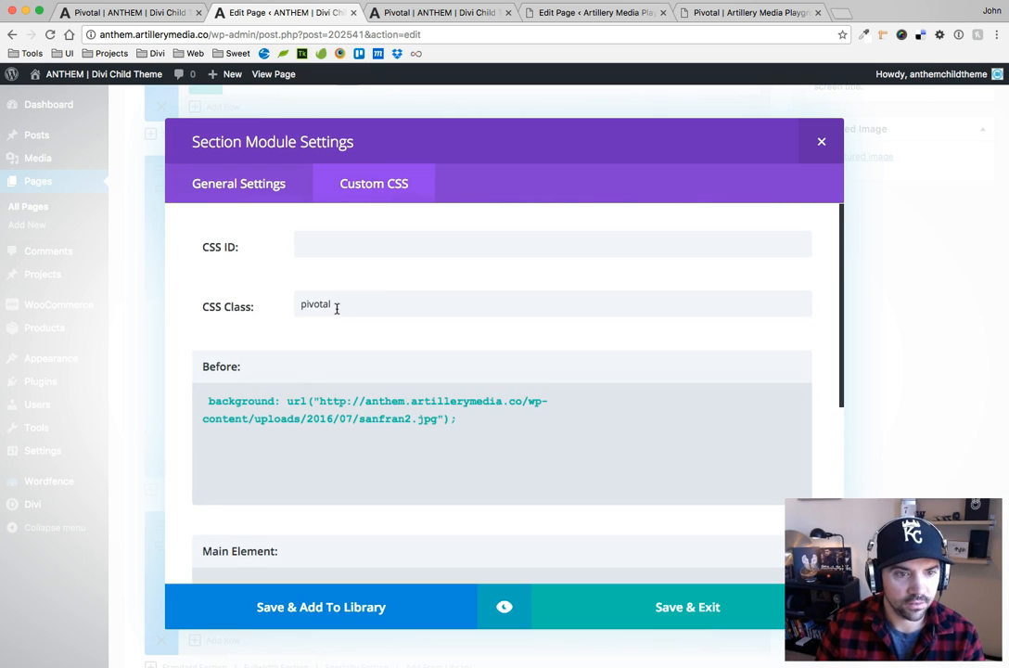
double_click(326, 306)
key(ctrl+c)
click(330, 306)
click(672, 607)
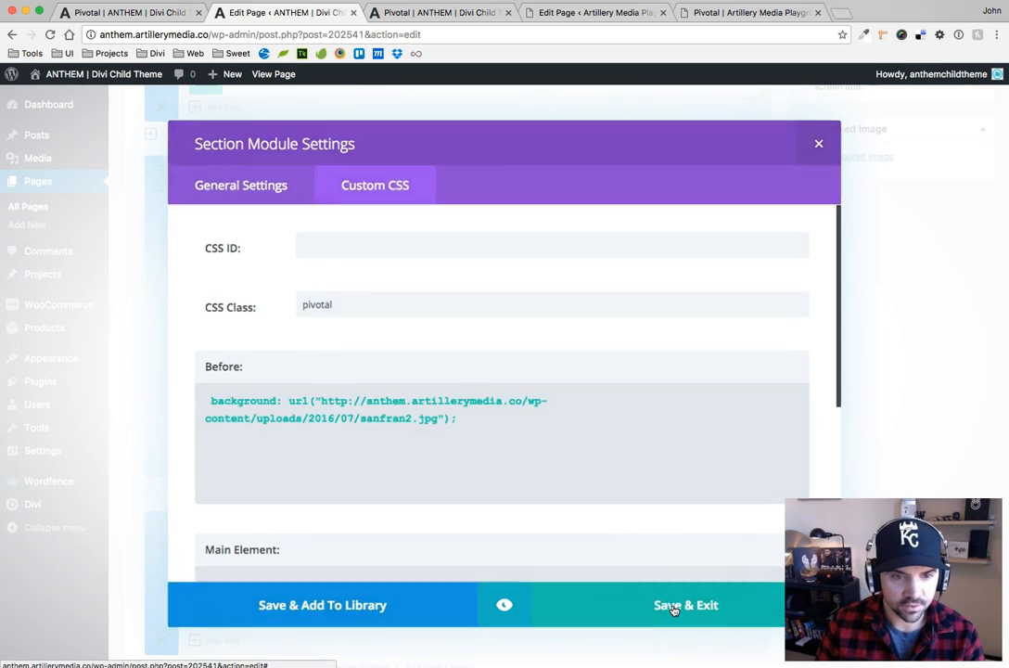
Set the CSS class of the ANTHEM section using guyCutting.jpg to pivotal and save it
click(162, 349)
click(353, 182)
click(358, 306)
key(ctrl+v)
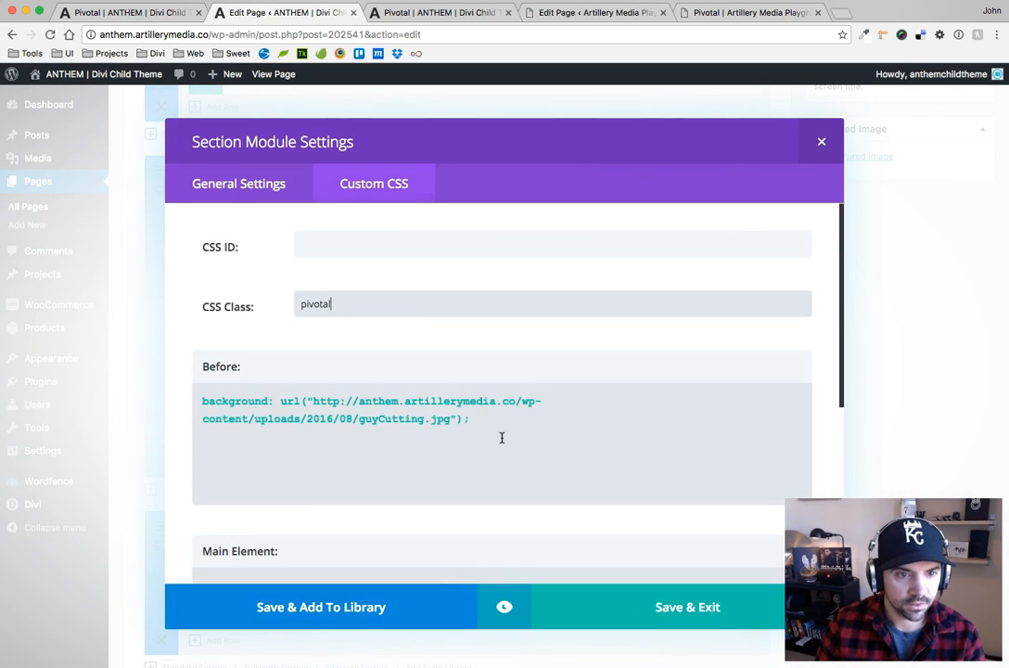
click(652, 604)
Give the ANTHEM section using cyclesRoad.jpg the CSS class pivotal and save it
click(163, 535)
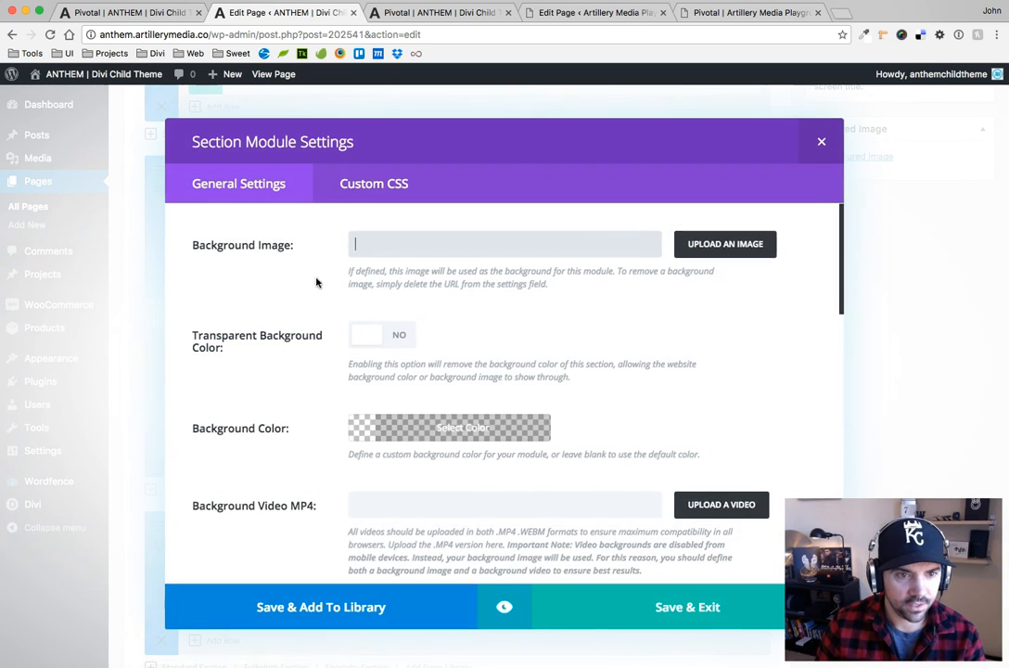
click(356, 190)
click(318, 302)
key(ctrl+v)
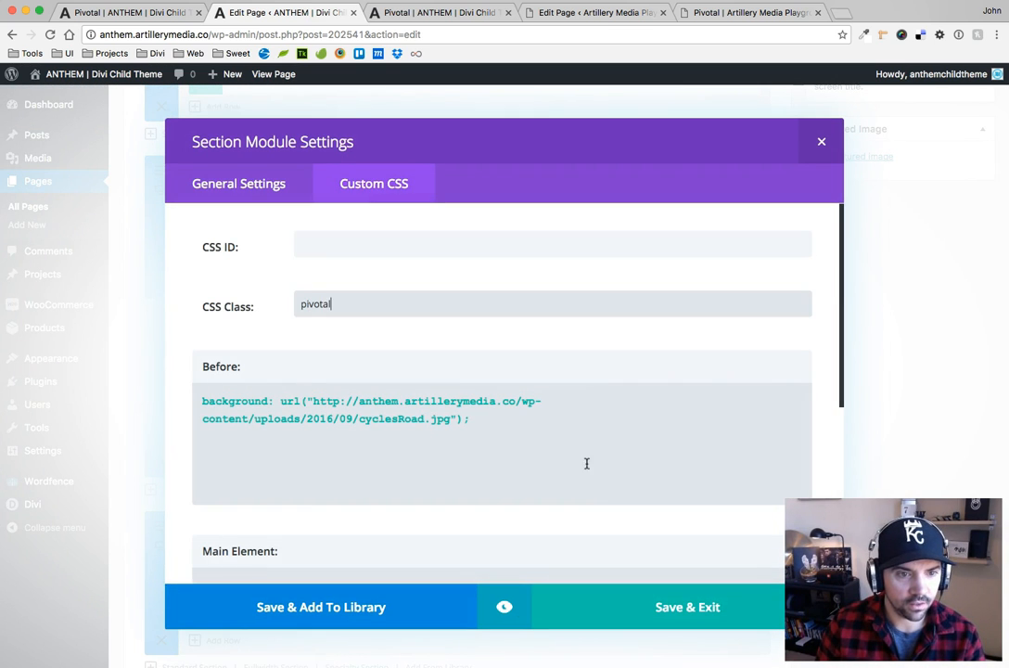
click(671, 606)
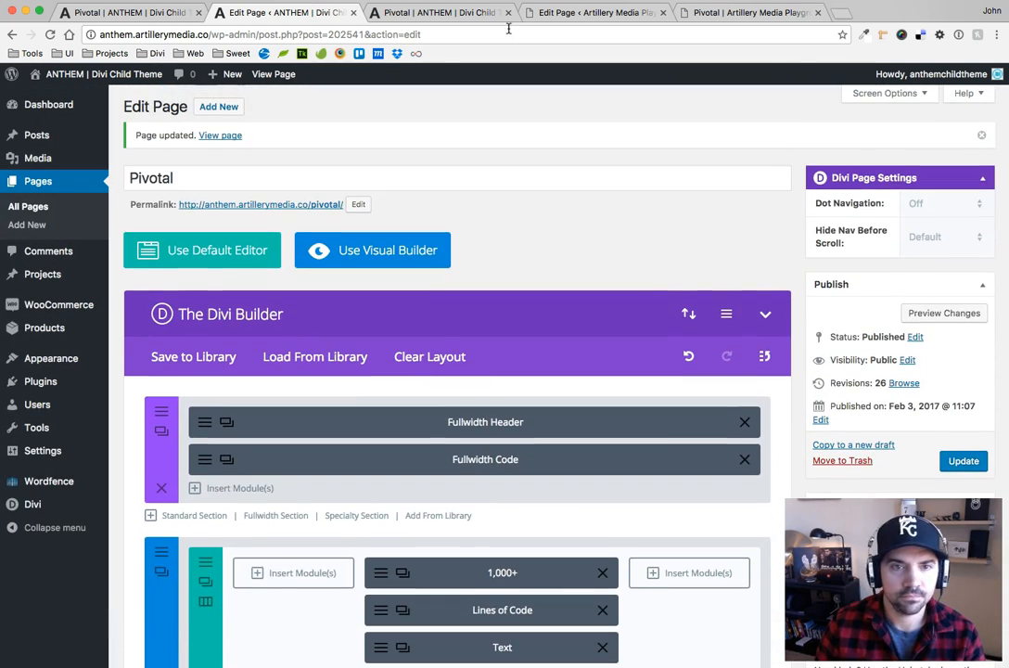
Revisit the Artillery Playground editor, switch to pivotal.css in the code editor and examine the .pivotal:before selector
click(594, 12)
scroll(723, 243, up, 10)
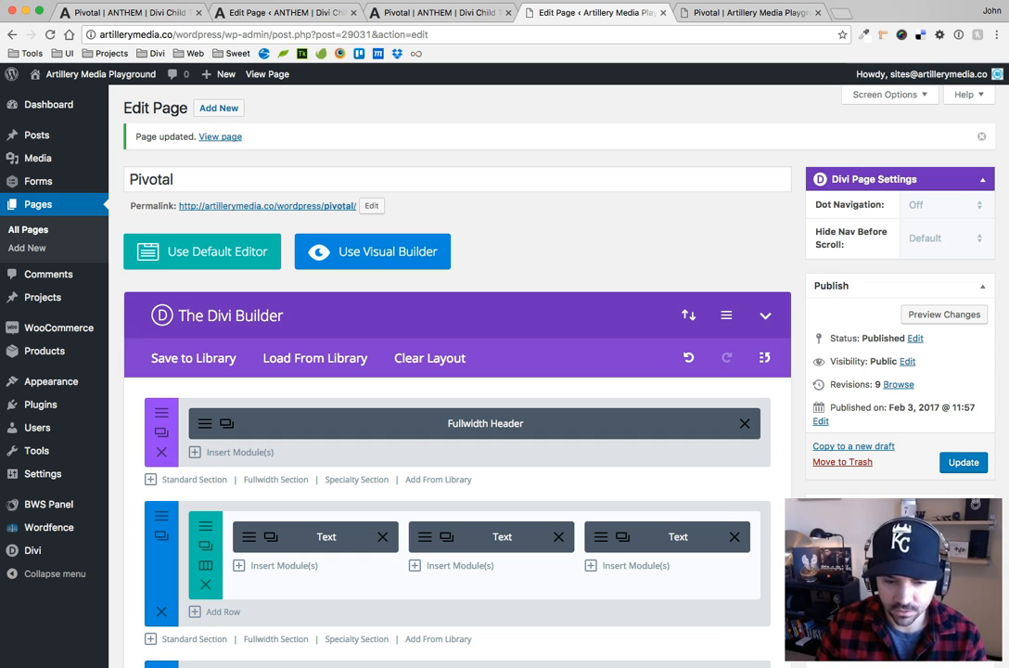
key(super+Tab)
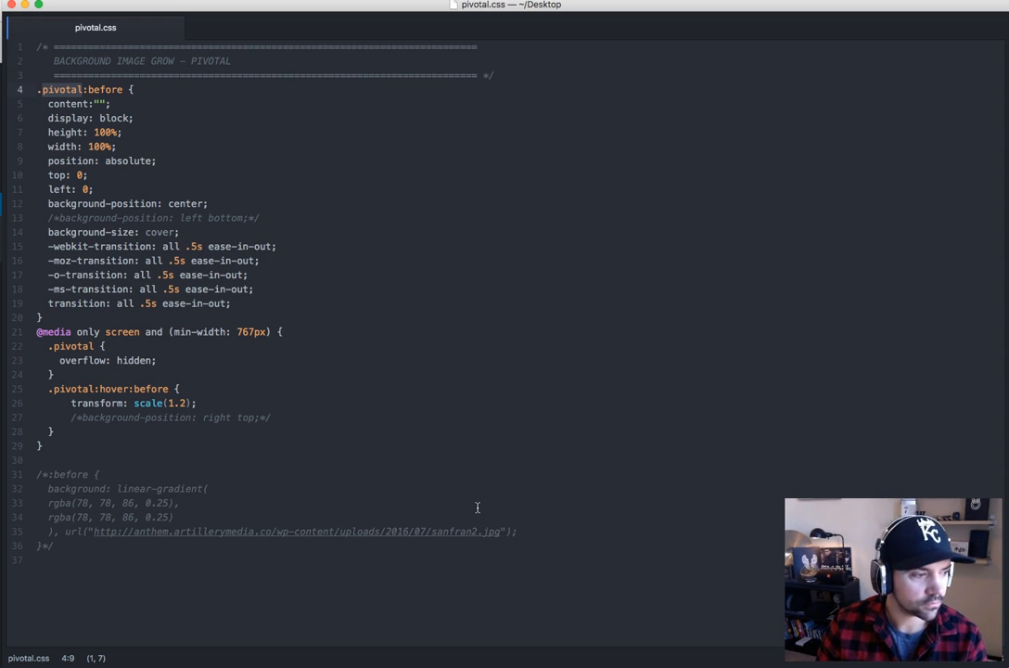
click(93, 118)
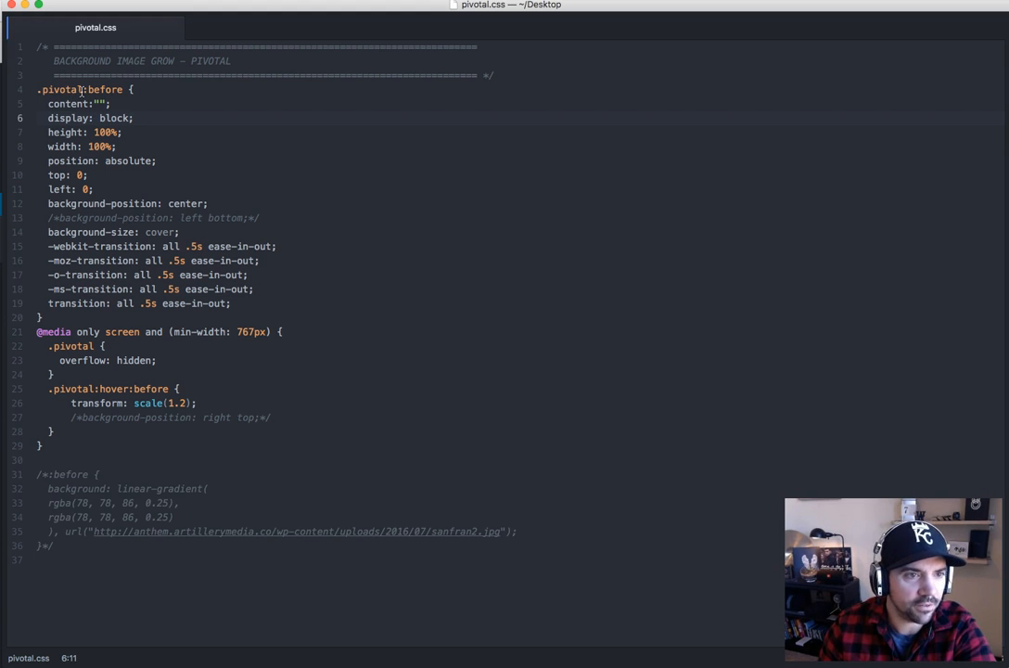
drag(84, 89, 124, 89)
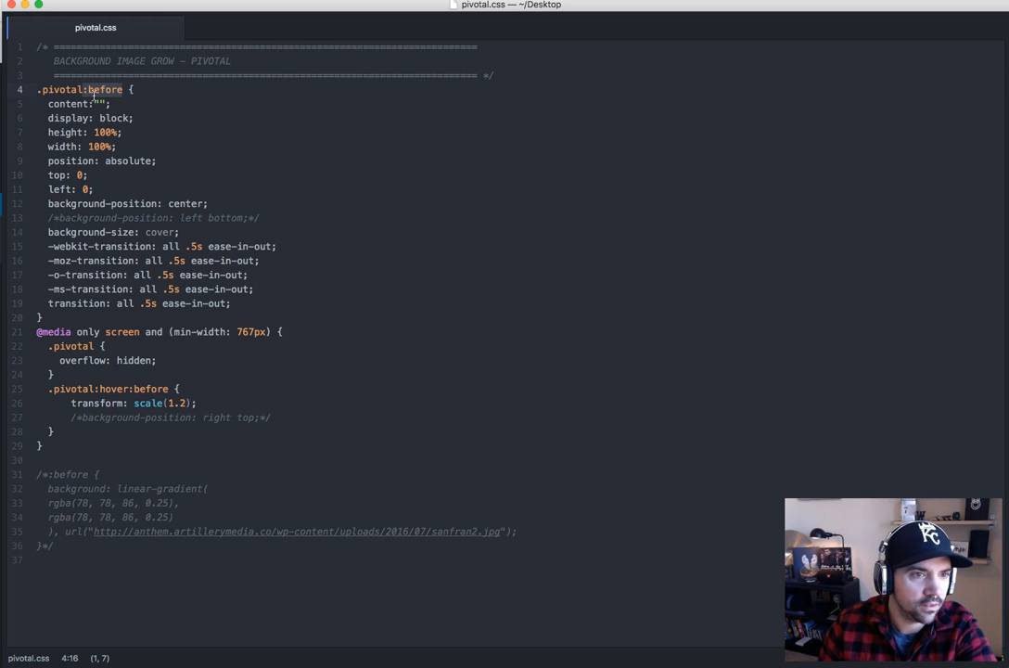
click(124, 89)
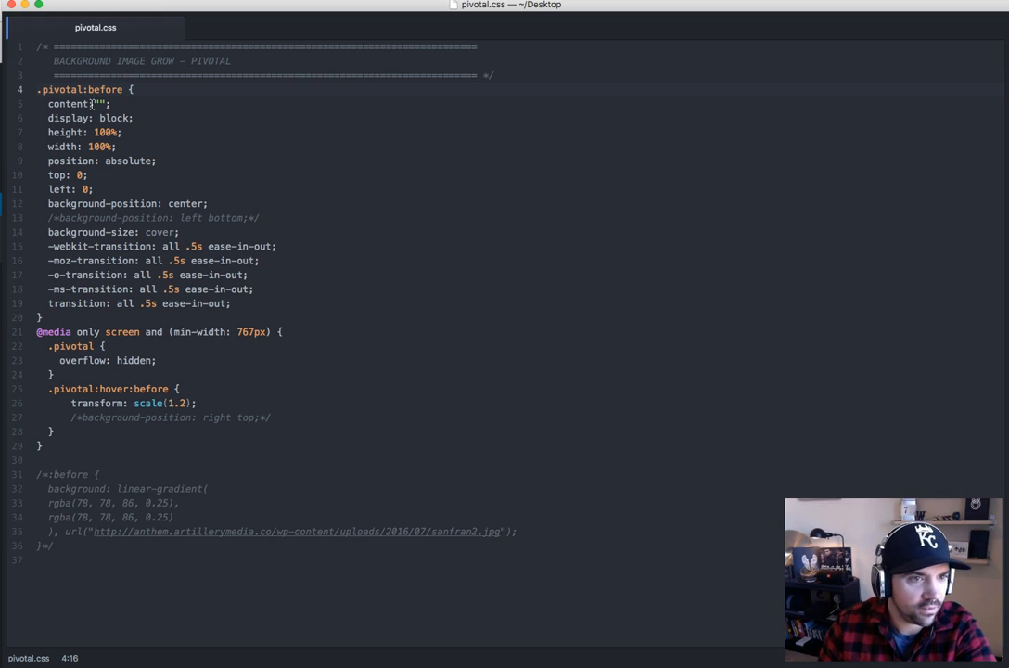
Try the text "MENU" as the content value of the .pivotal:before rule
click(98, 104)
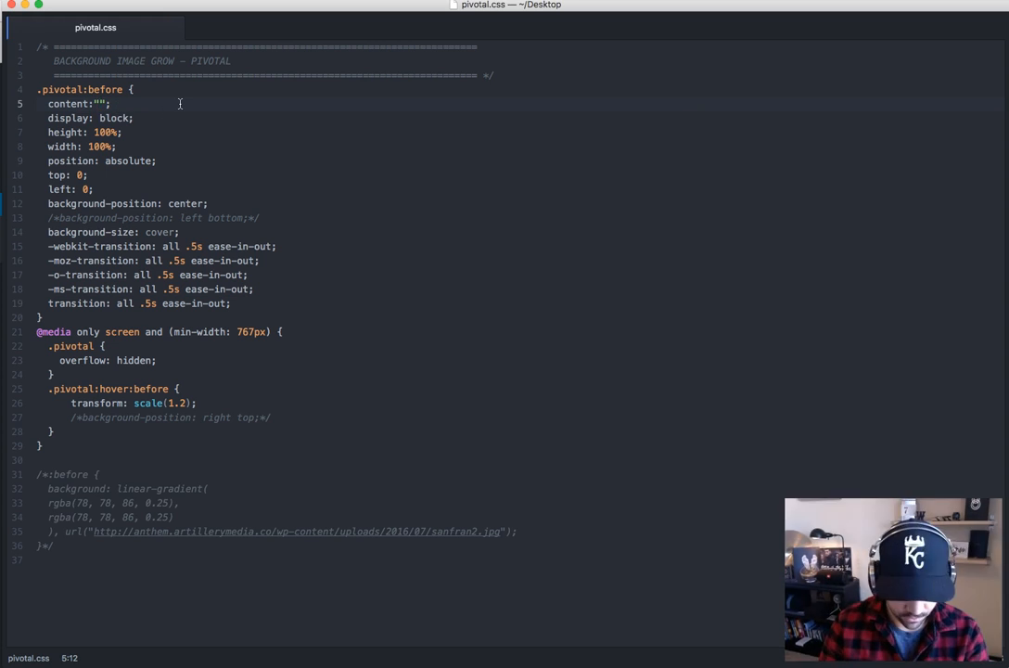
text(MENU)
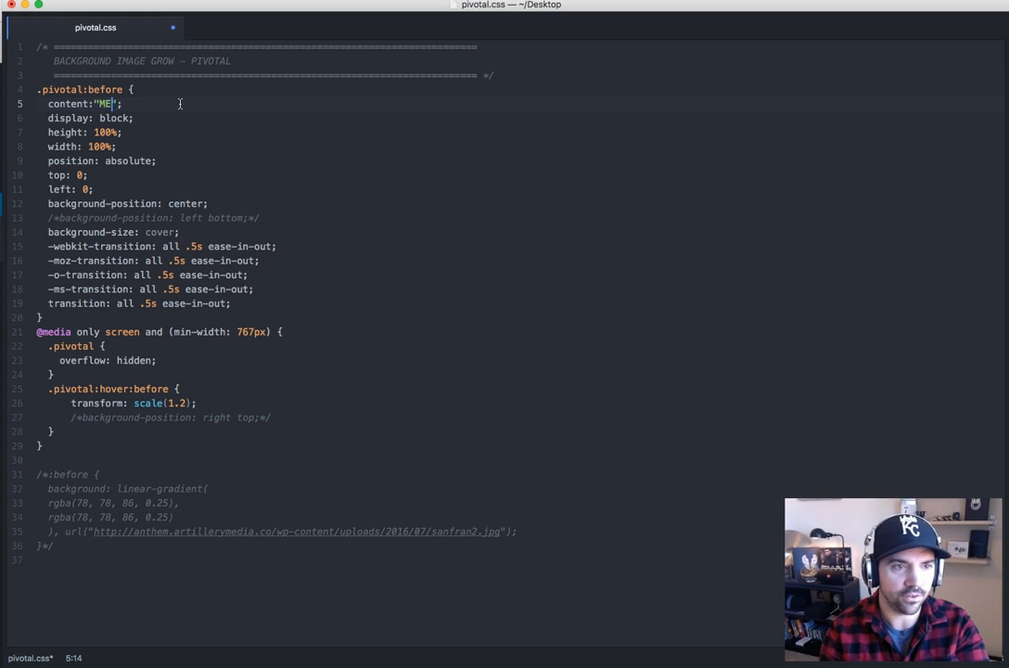
key(super+s)
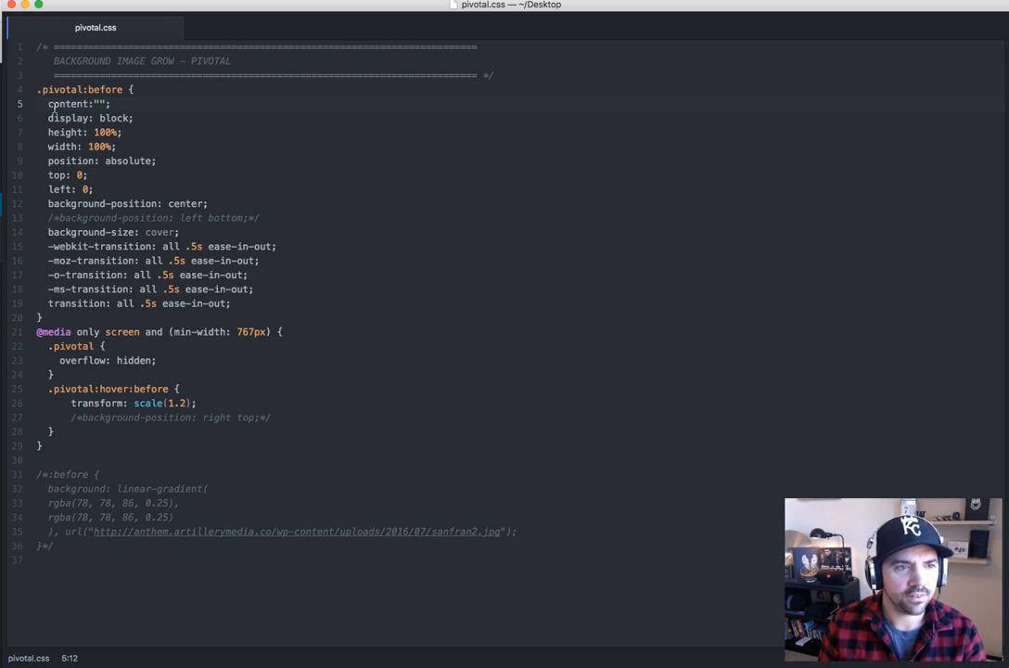
Examine the .pivotal:before rule's content, size, absolute positioning and background position and size properties
click(114, 104)
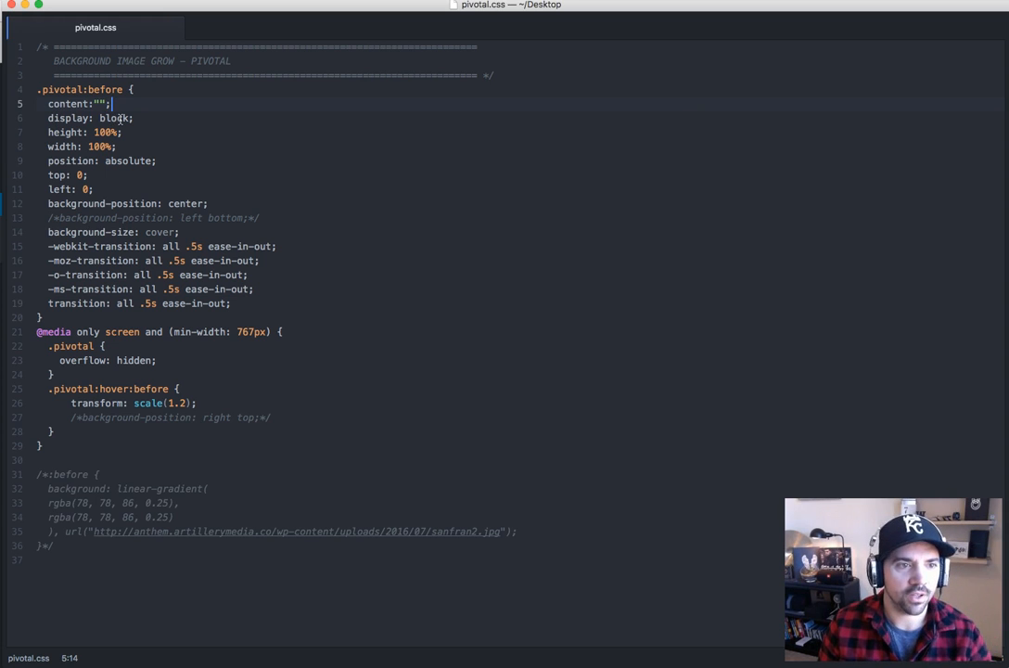
click(115, 147)
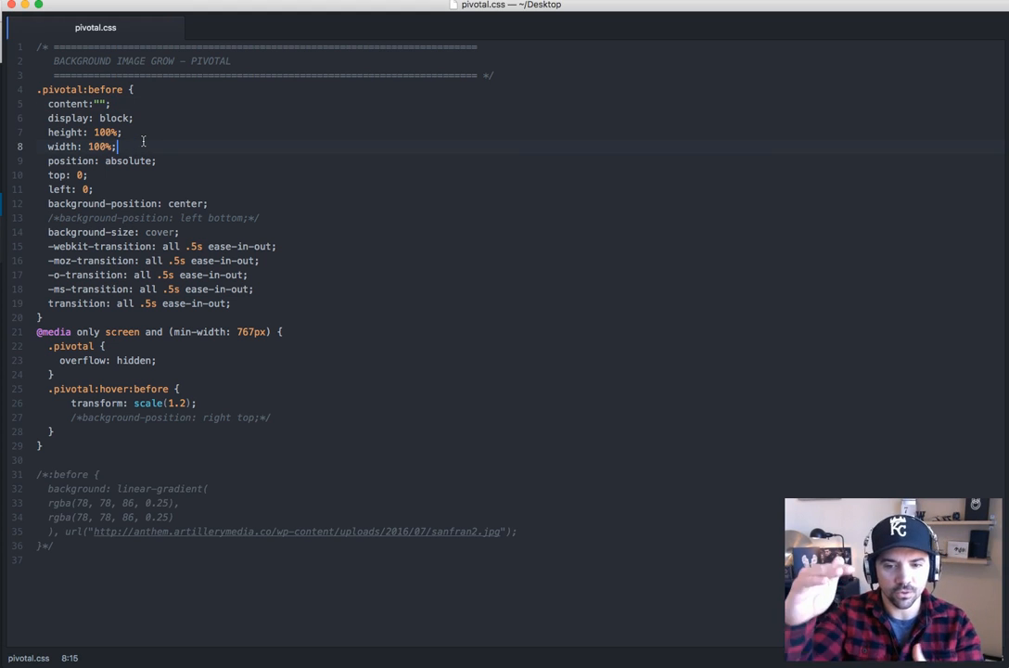
click(120, 160)
click(168, 161)
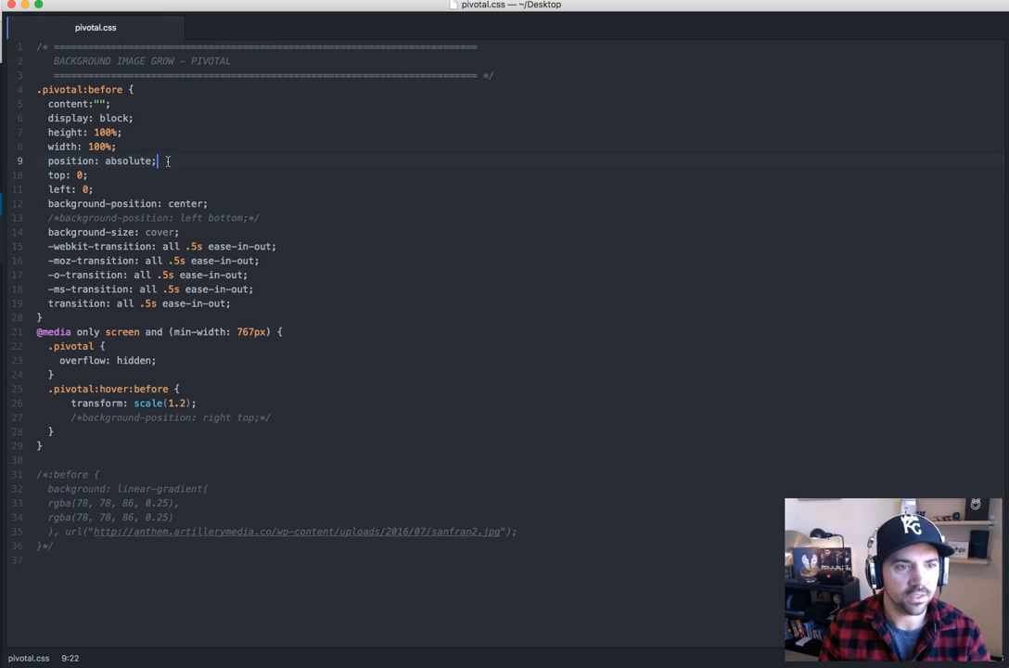
click(97, 188)
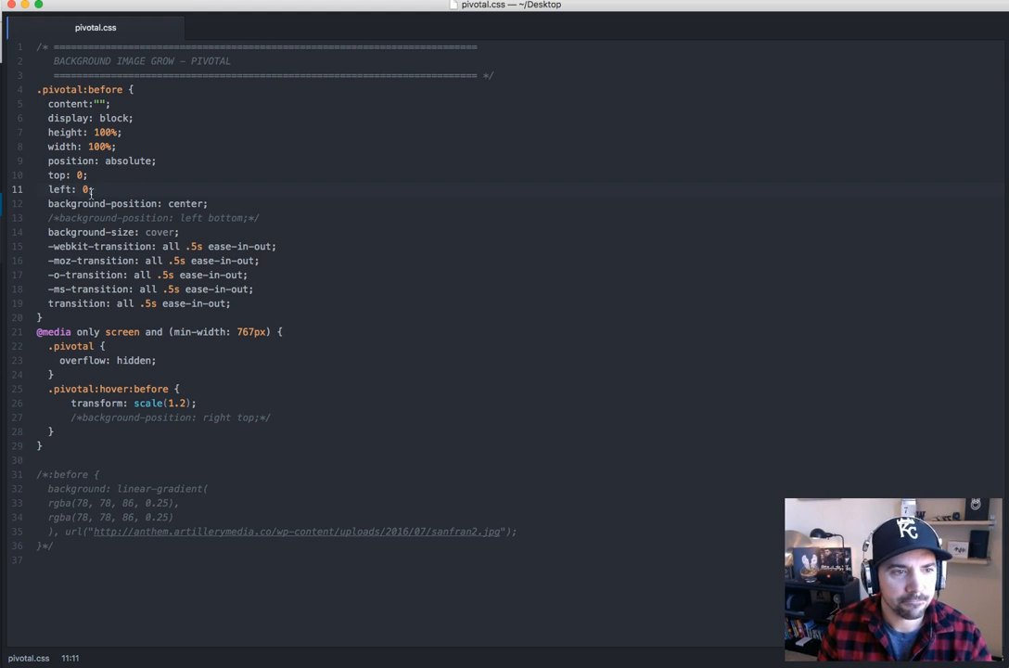
drag(50, 200, 213, 203)
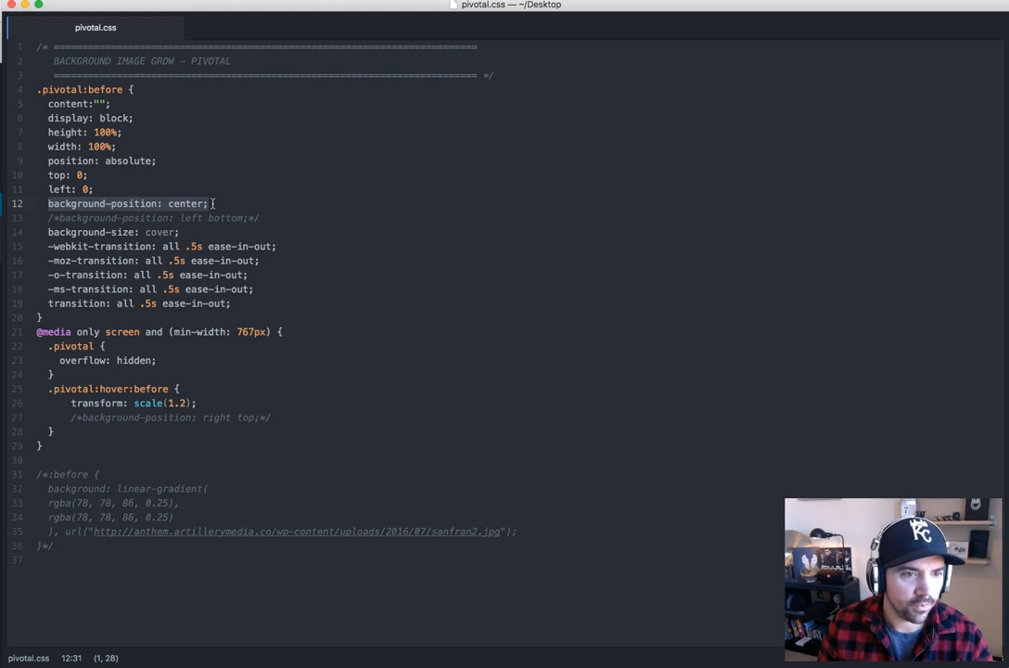
click(213, 204)
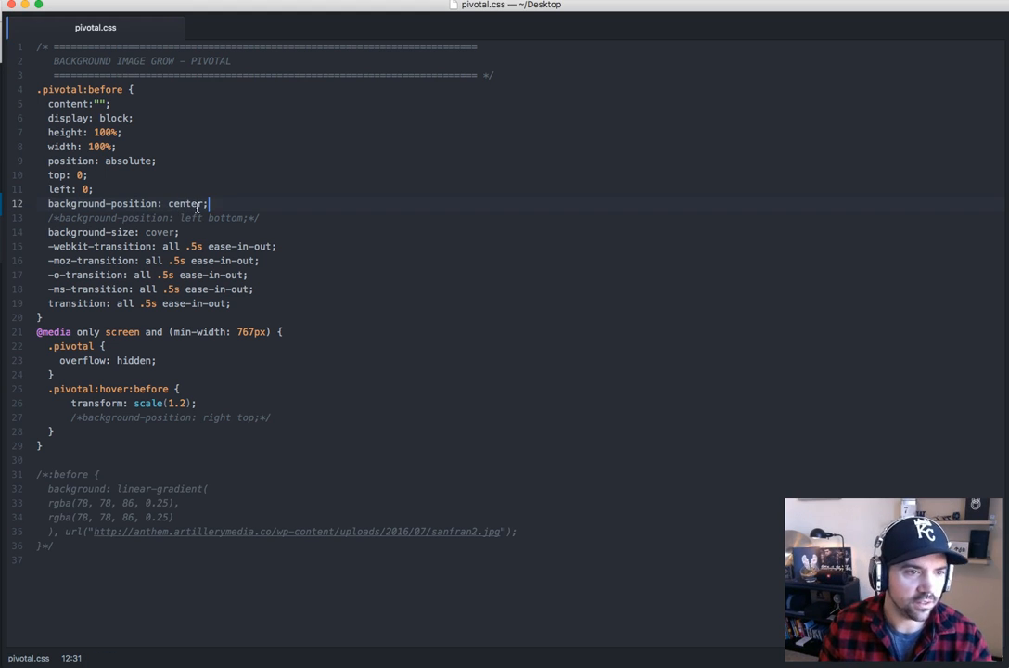
mouse_move(267, 218)
mouse_down()
mouse_move(44, 221)
mouse_move(281, 212)
mouse_up()
key(Down)
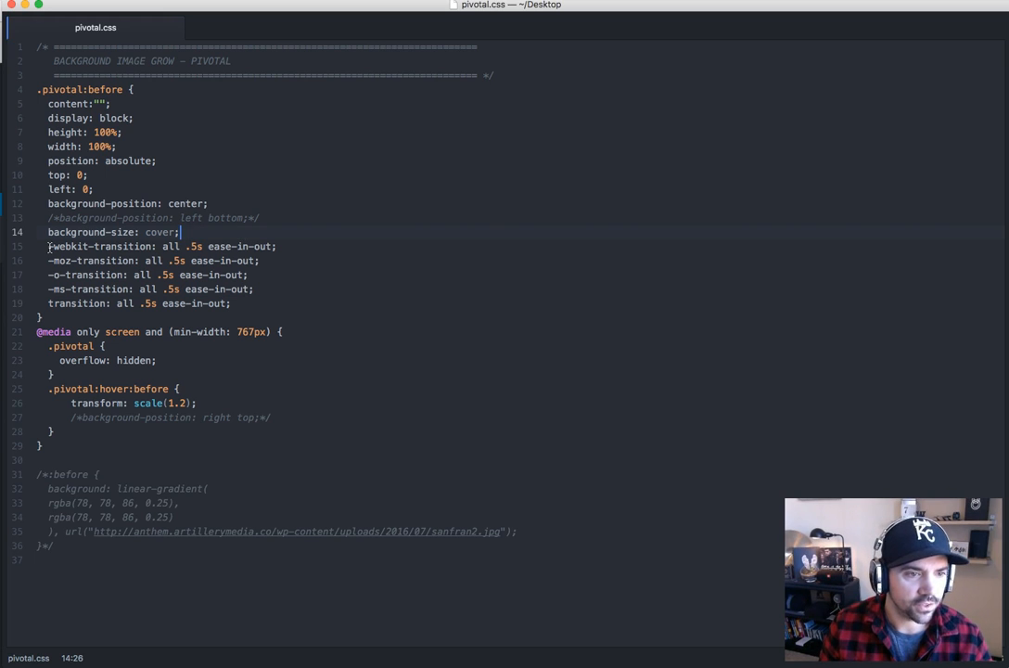
Examine the prefixed transition lines and the .pivotal overflow rule inside the 767px min-width media query
drag(49, 247, 239, 303)
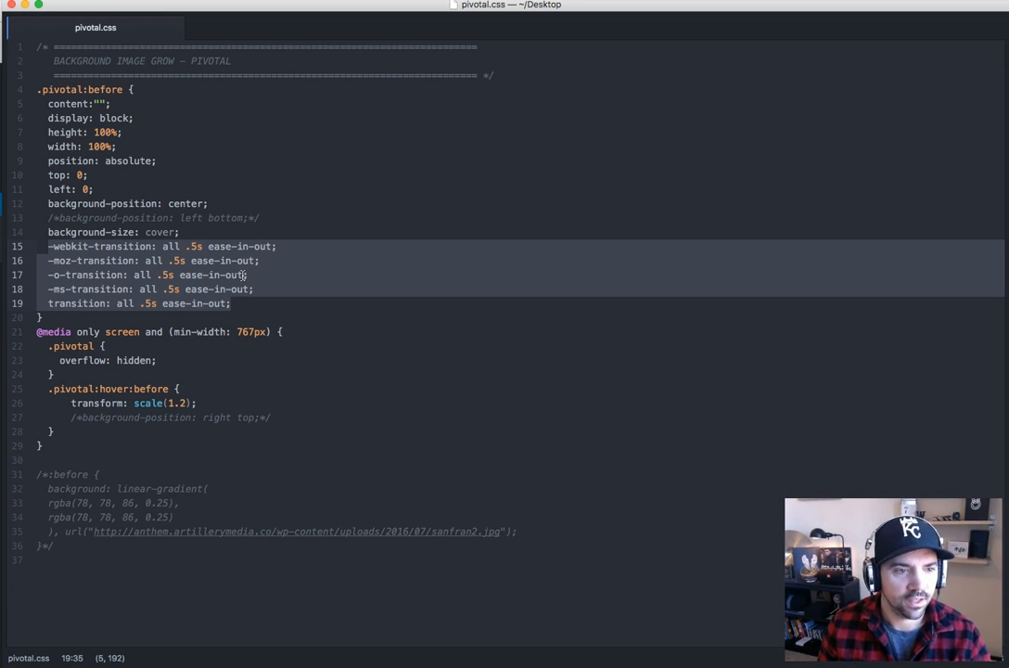
click(214, 303)
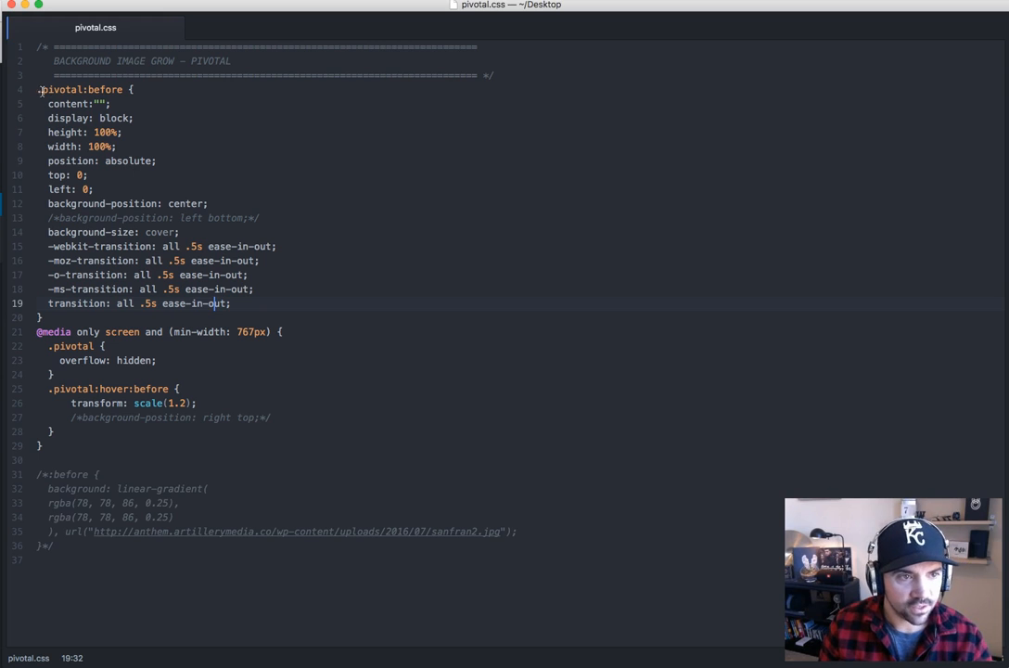
click(96, 318)
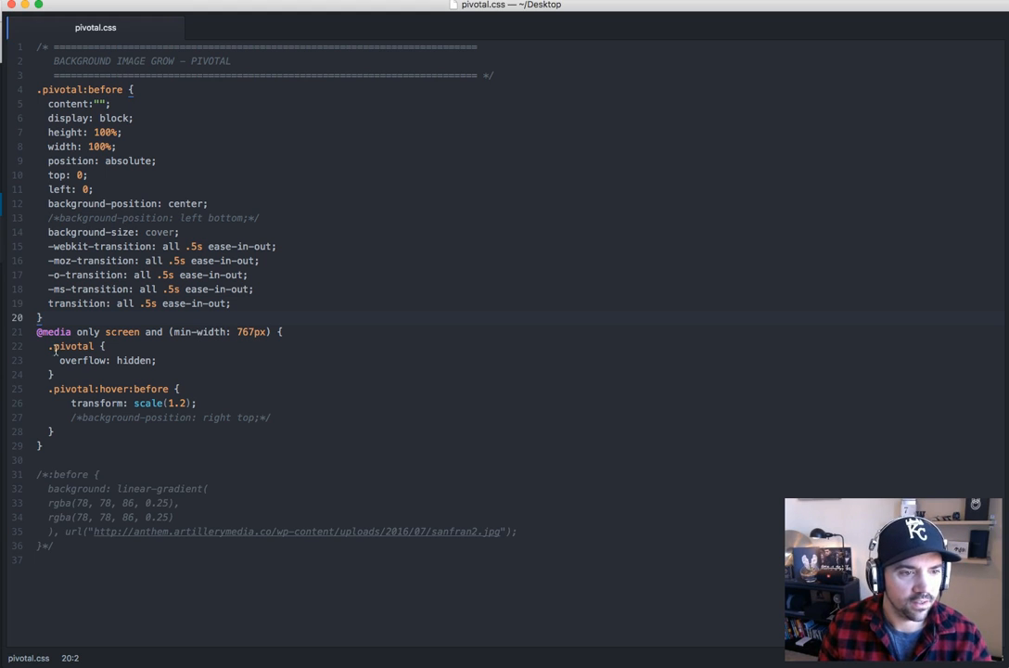
click(164, 361)
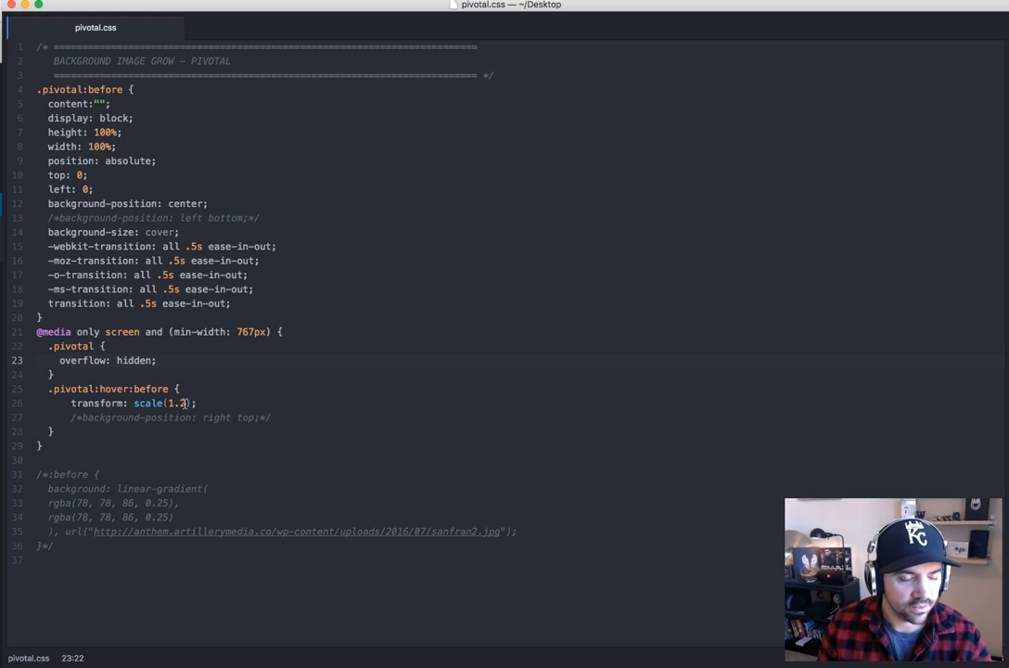
Set the transform scale in the .pivotal:hover:before rule to 1.1, copy all the pivotal rules and save pivotal.css
click(188, 403)
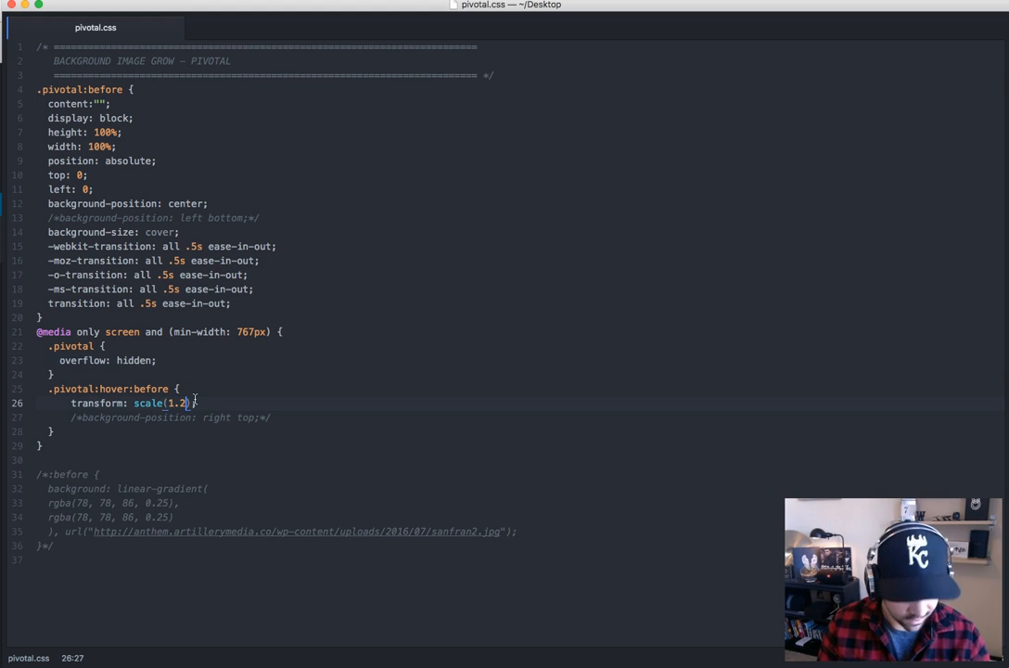
key(BackSpace)
text(1)
drag(45, 447, 3, 45)
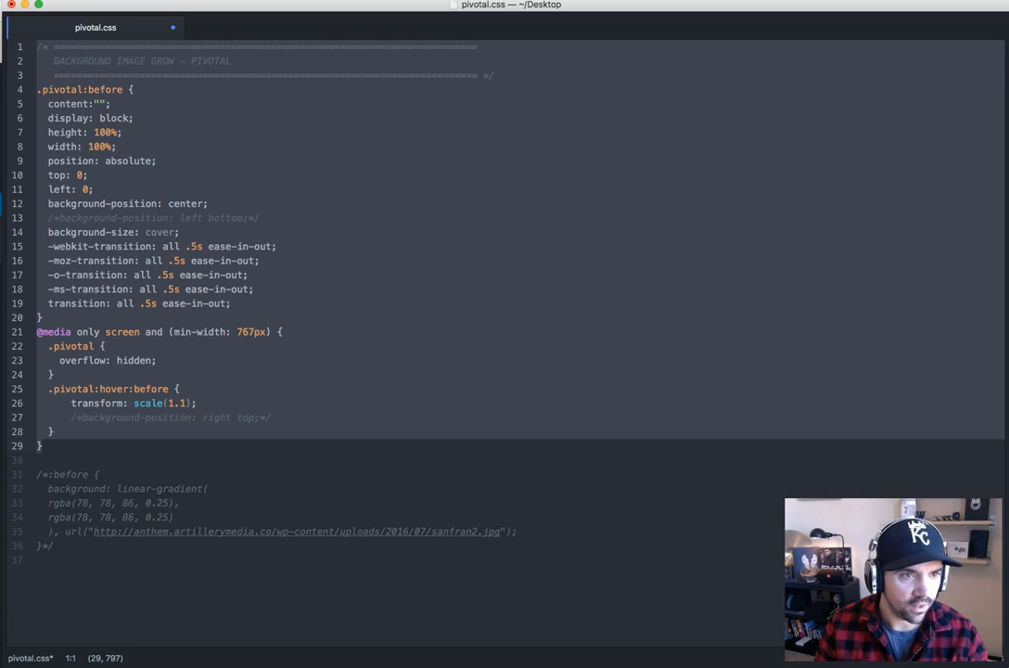
key(super+s)
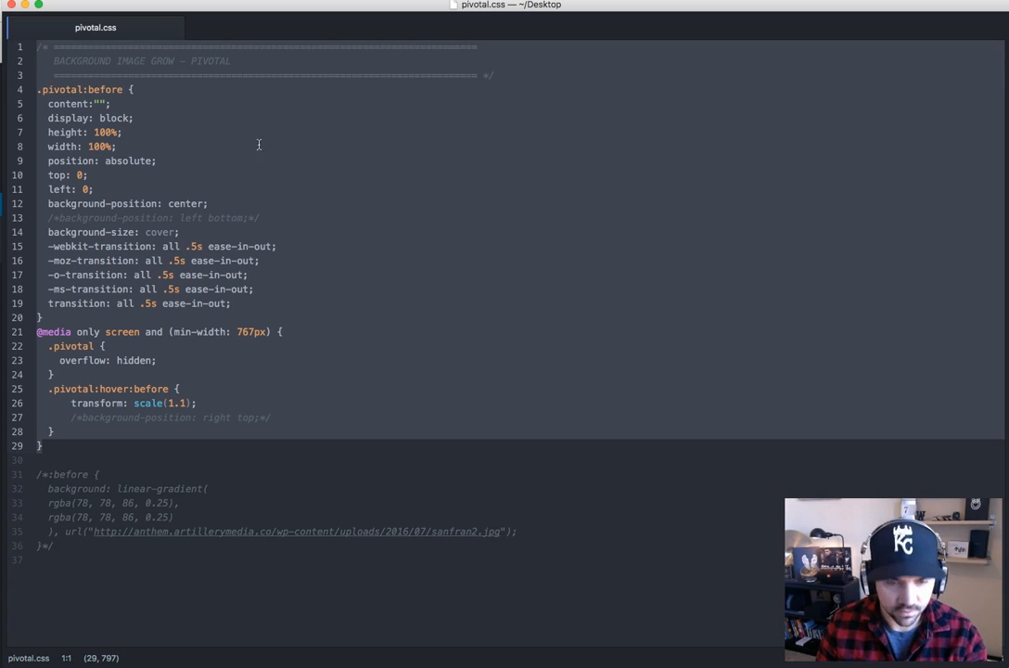
Switch to Chrome, paste the pivotal CSS into the Artillery Playground page's Divi Builder custom CSS, save the settings and update the page
key(super+Tab)
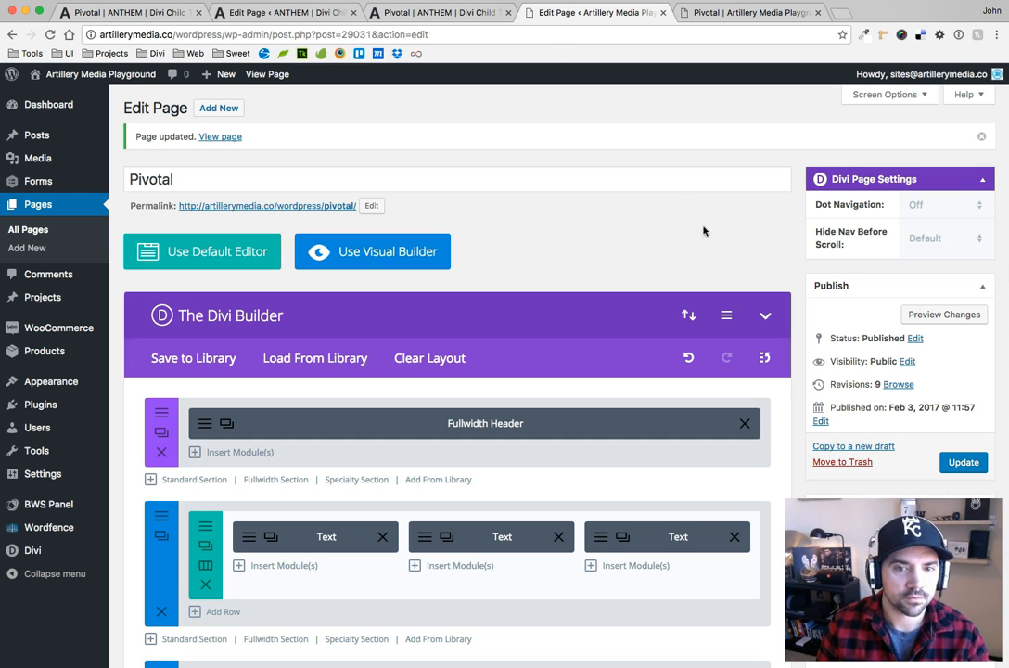
click(727, 317)
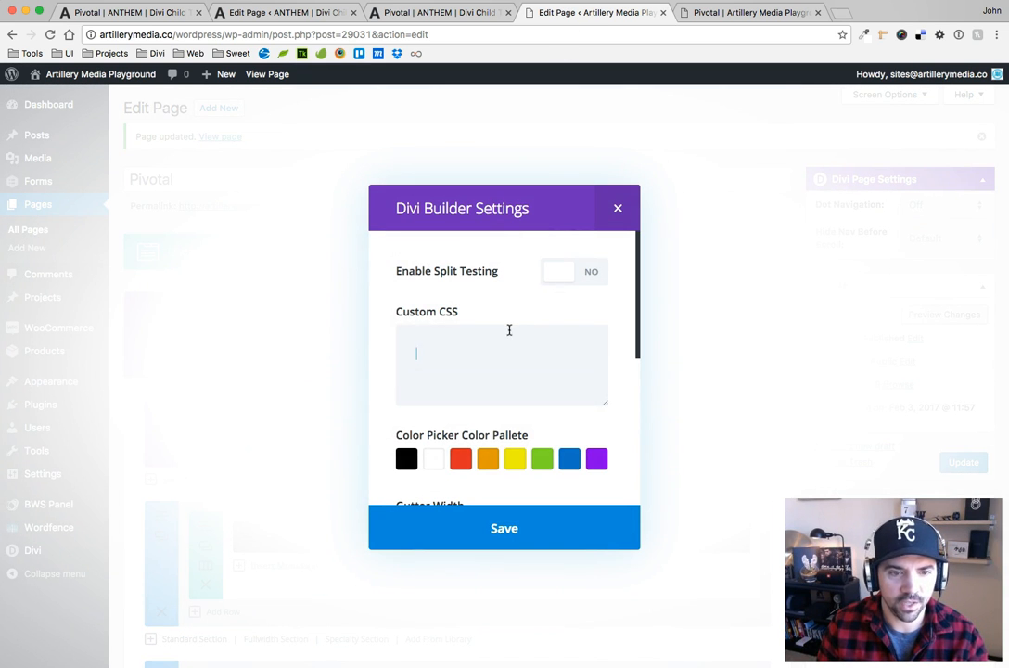
click(492, 356)
key(super+v)
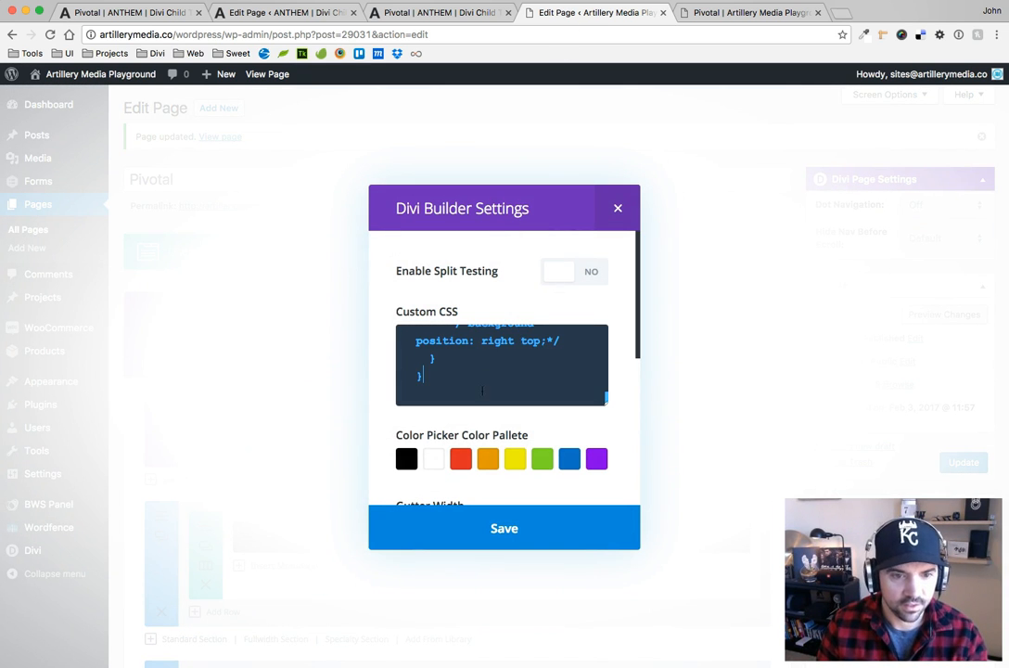
click(505, 527)
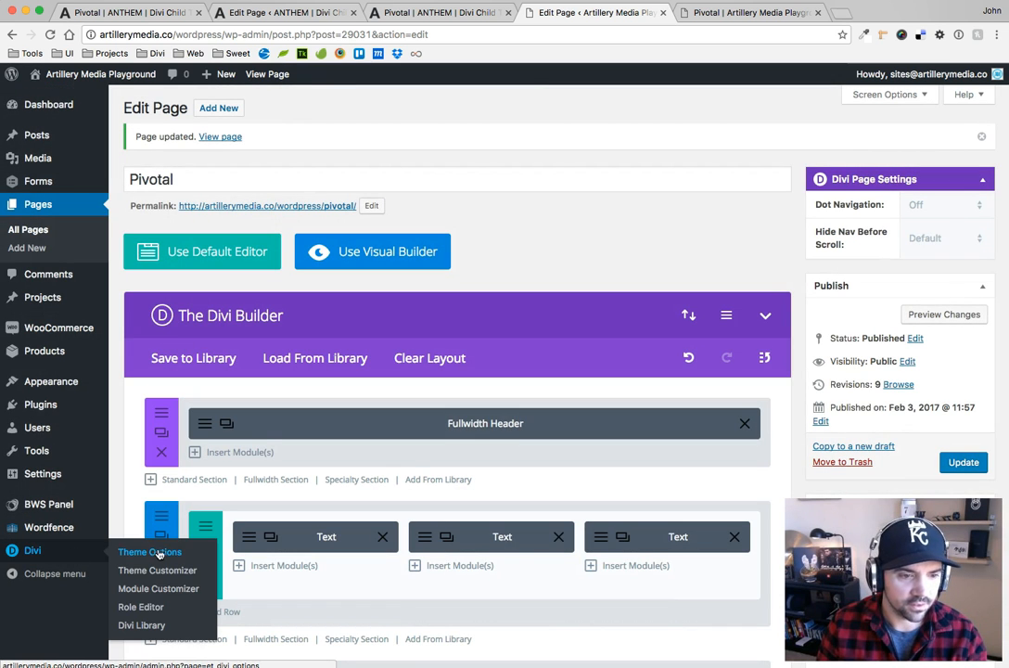
click(961, 462)
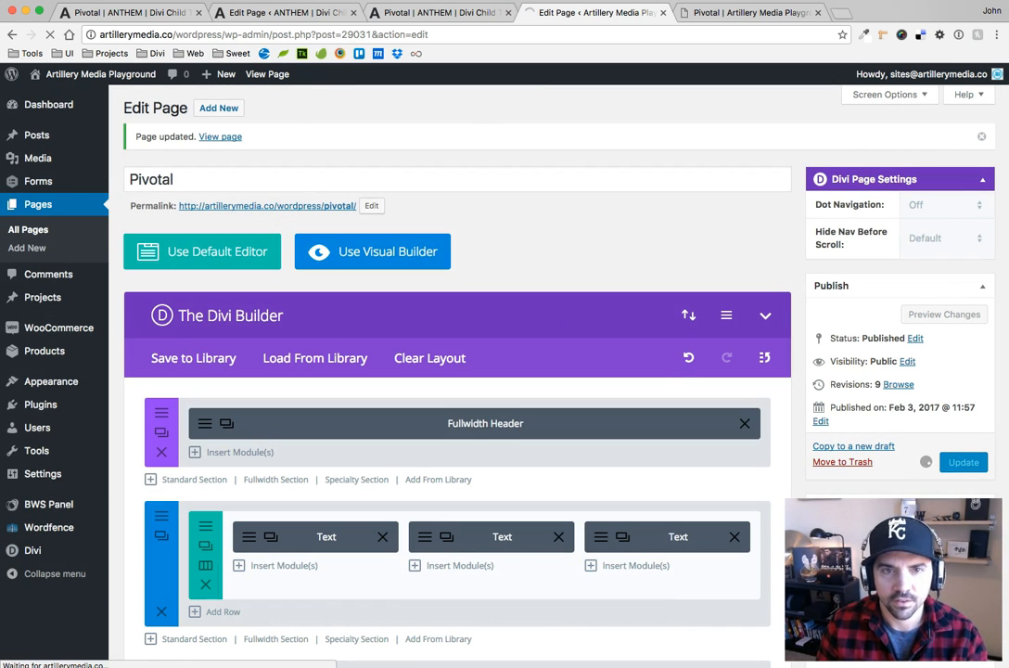
Paste the pivotal CSS into the ANTHEM Pivotal page's Divi Builder custom CSS, save the settings and update the page
click(296, 13)
click(727, 315)
click(471, 369)
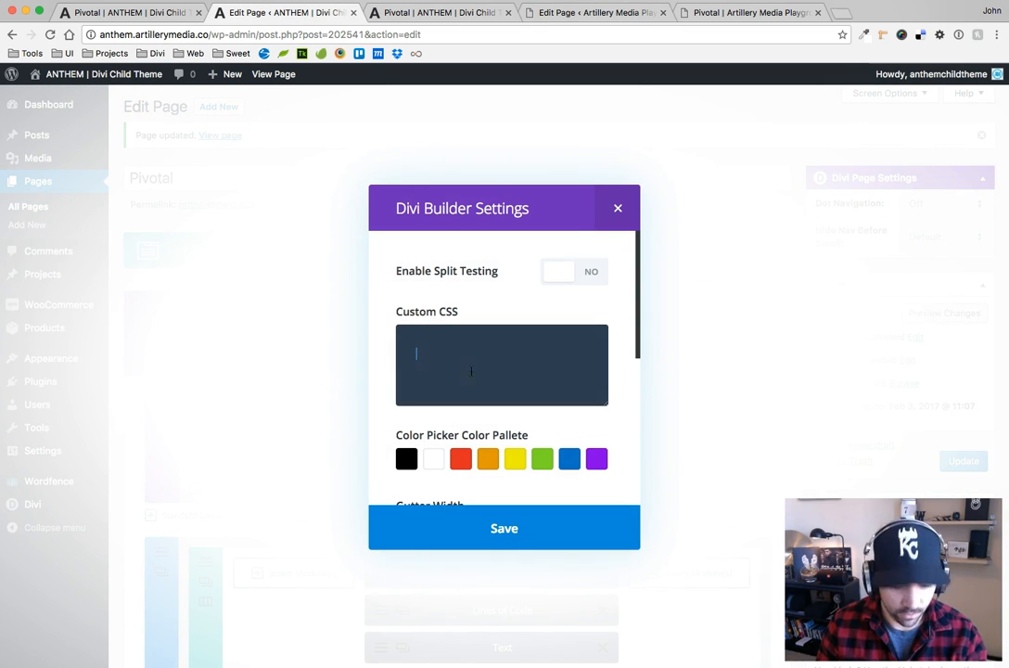
click(505, 528)
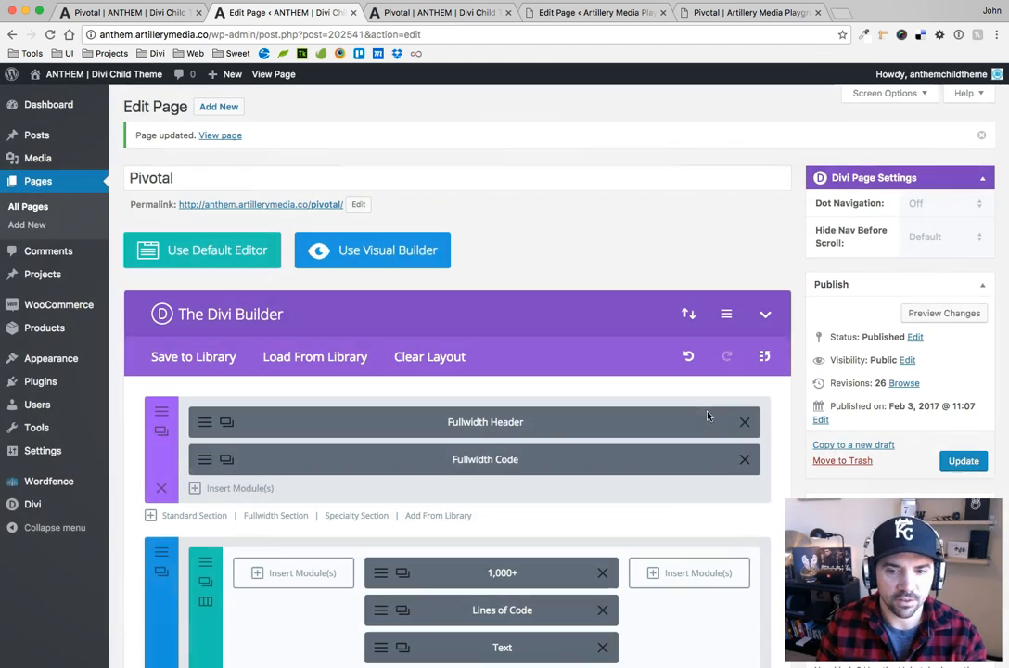
click(963, 462)
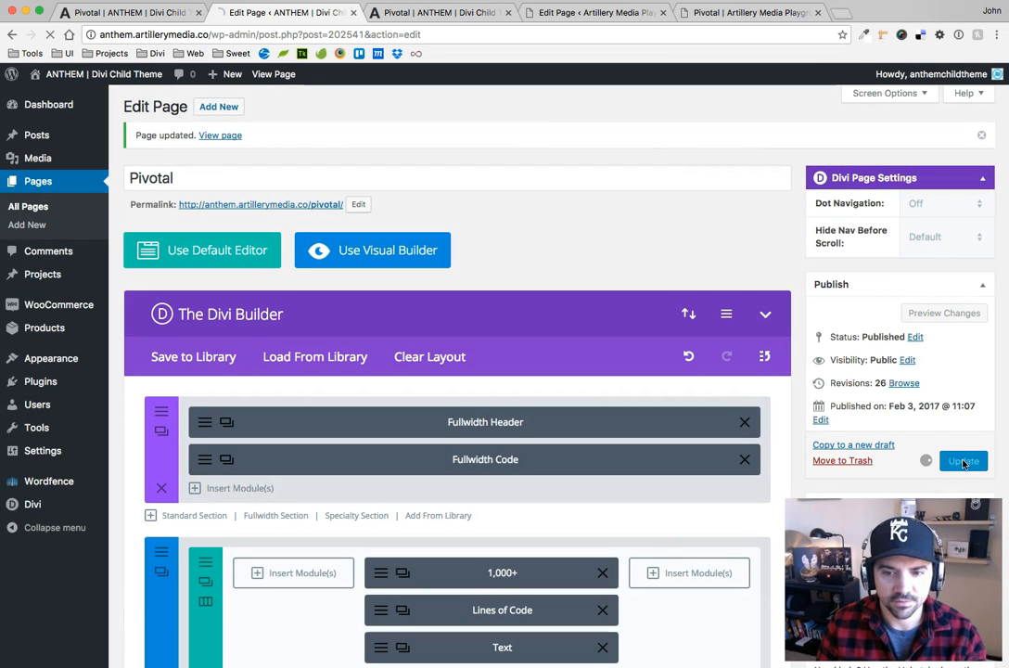
Reload the live Pivotal pages of Artillery Media Playground and ANTHEM
click(607, 13)
click(732, 13)
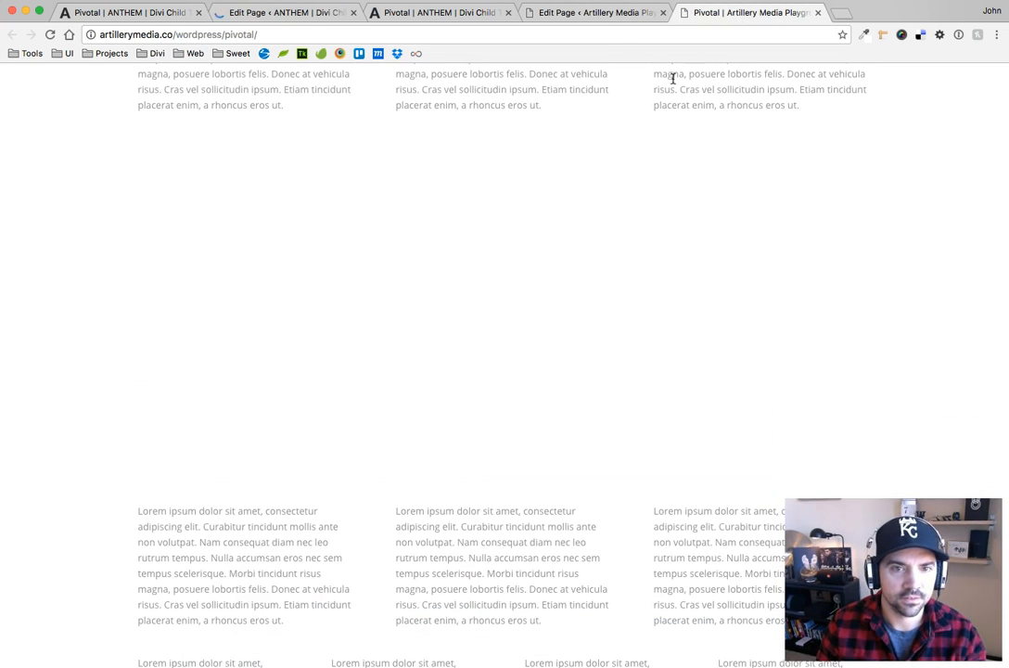
scroll(672, 83, up, 5)
click(50, 34)
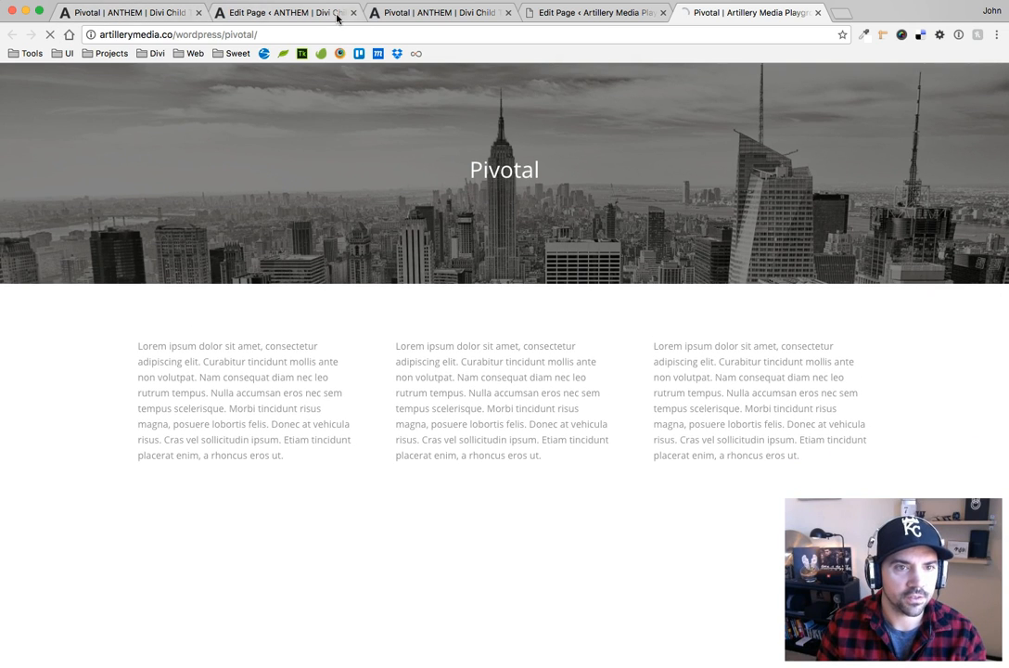
click(420, 13)
click(50, 34)
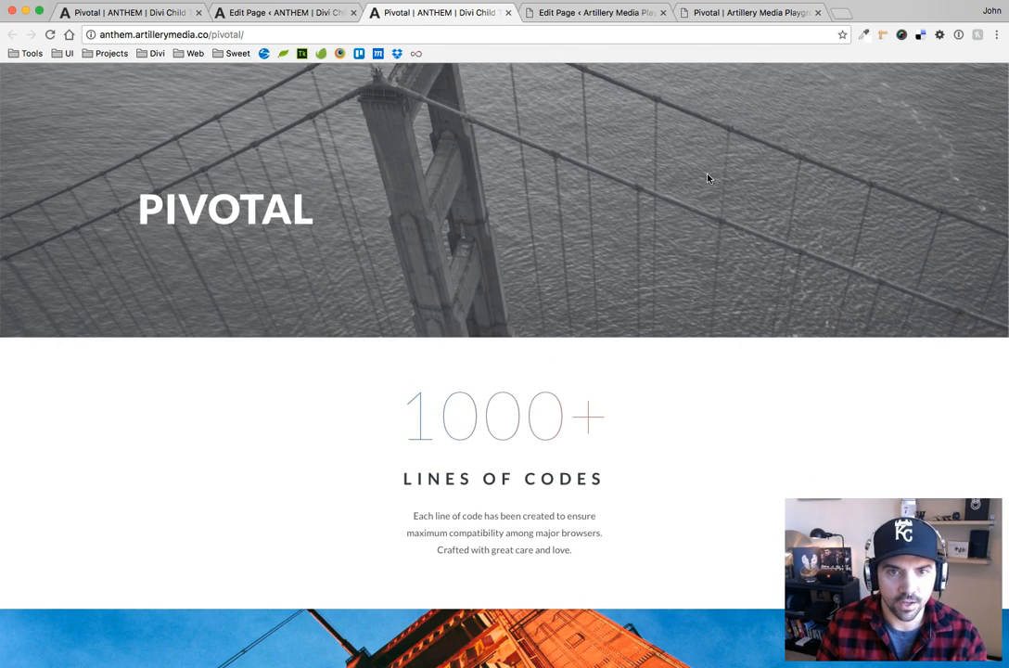
Examine the image sections and their hover scaling on the live Artillery Playground and ANTHEM Pivotal pages
click(748, 13)
scroll(720, 212, down, 5)
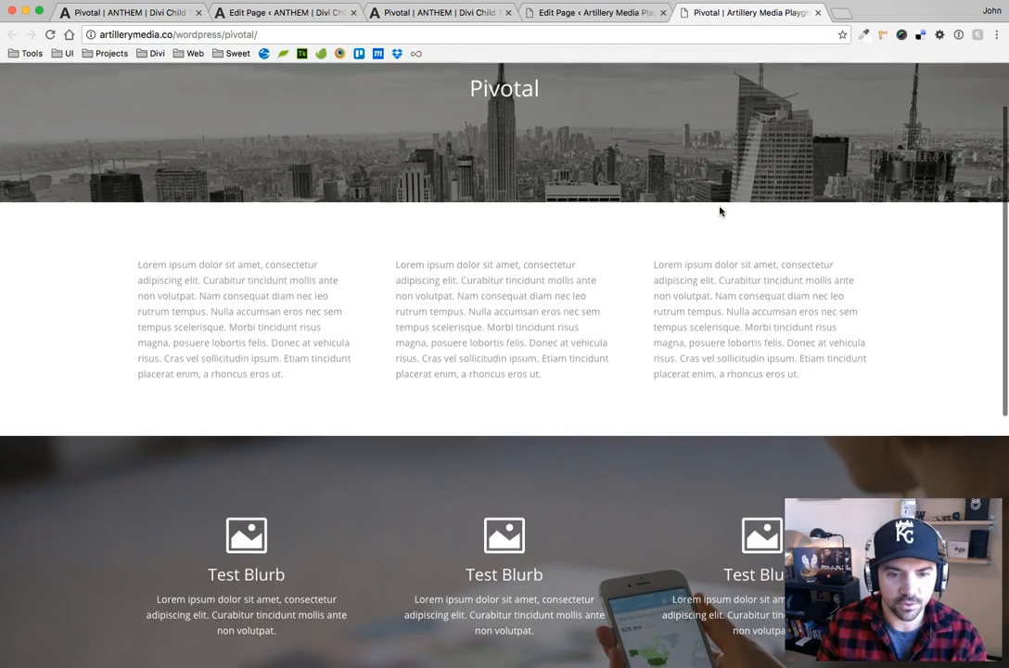
scroll(720, 211, down, 2)
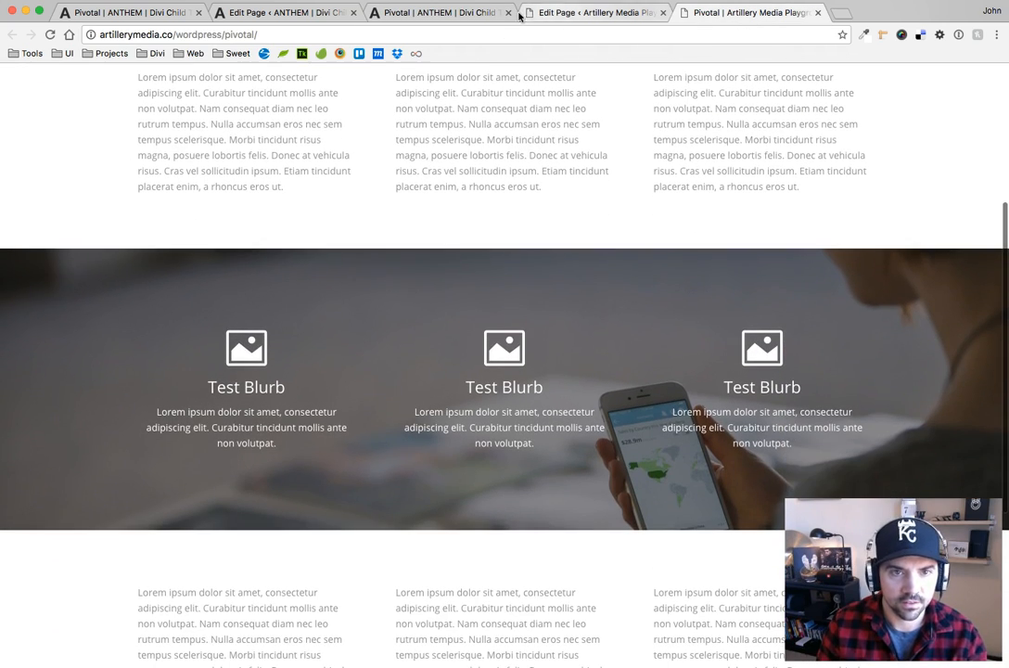
click(316, 13)
click(376, 13)
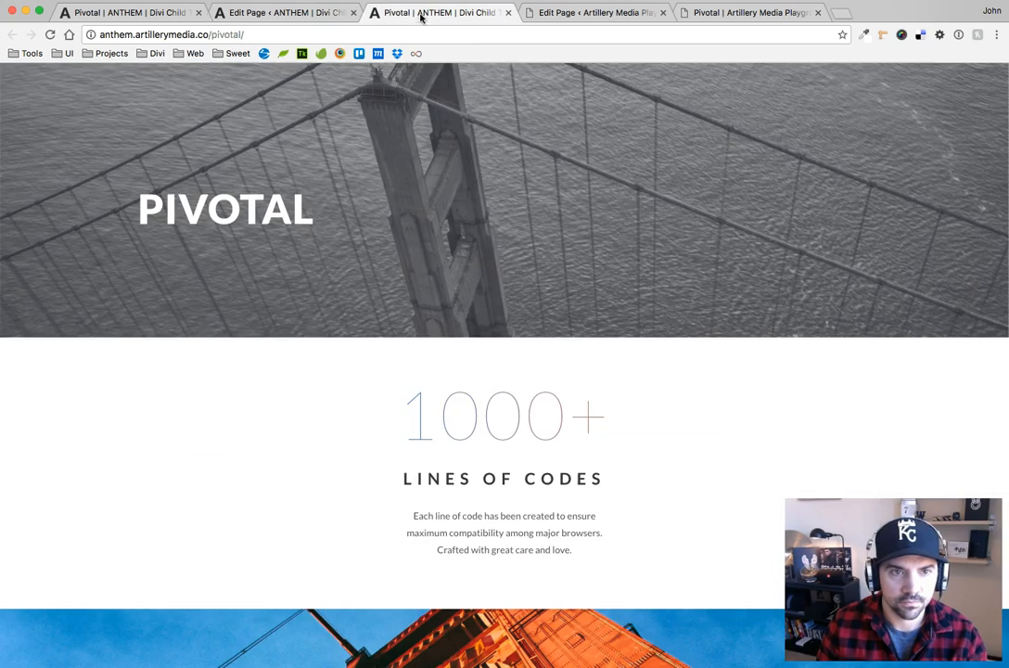
scroll(623, 204, down, 5)
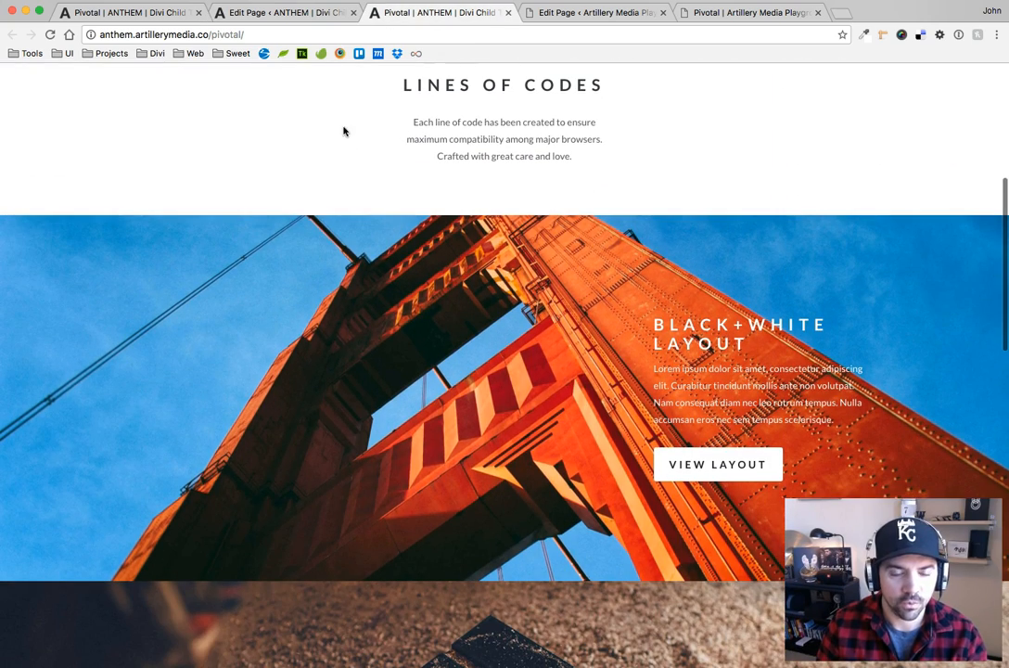
scroll(495, 356, down, 1)
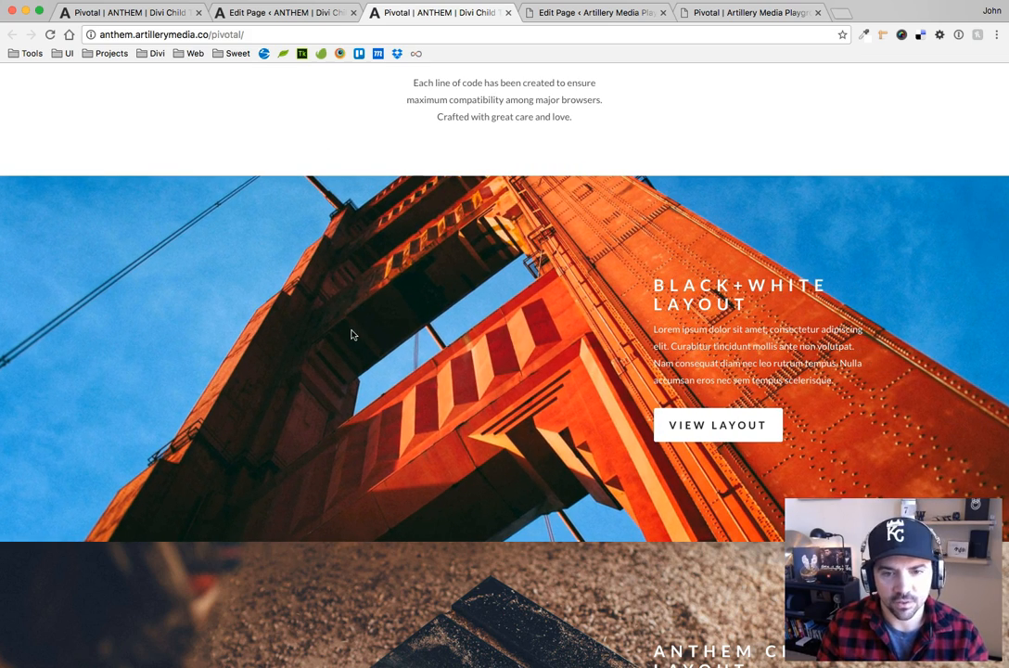
scroll(464, 342, down, 3)
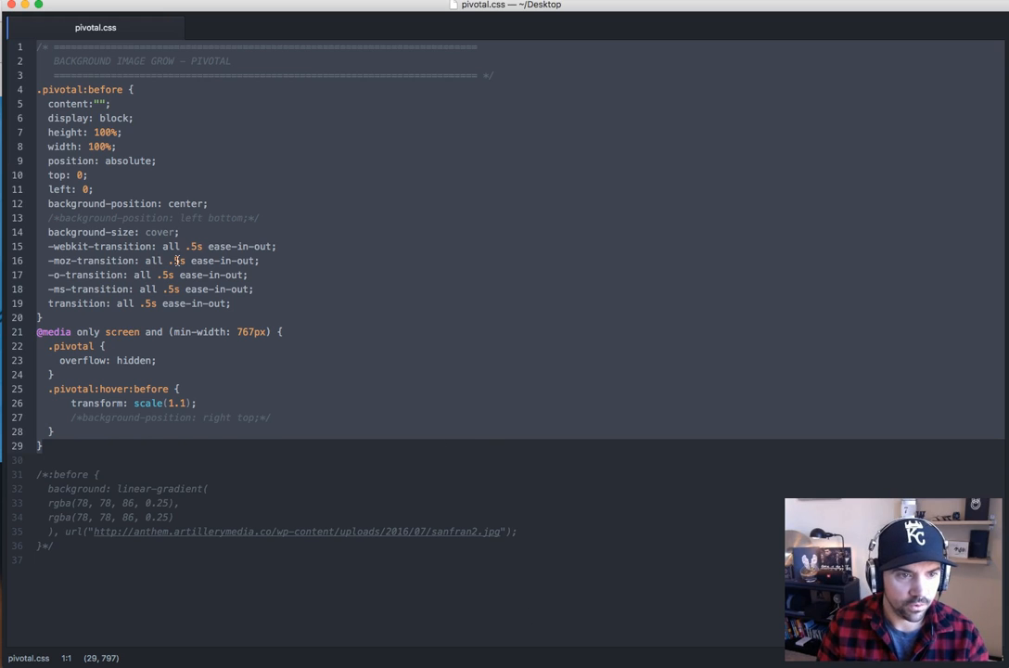
Check the transition duration in pivotal.css and view the hover scaling of the Anthem Crafts and Cycles sections on the live page
click(177, 261)
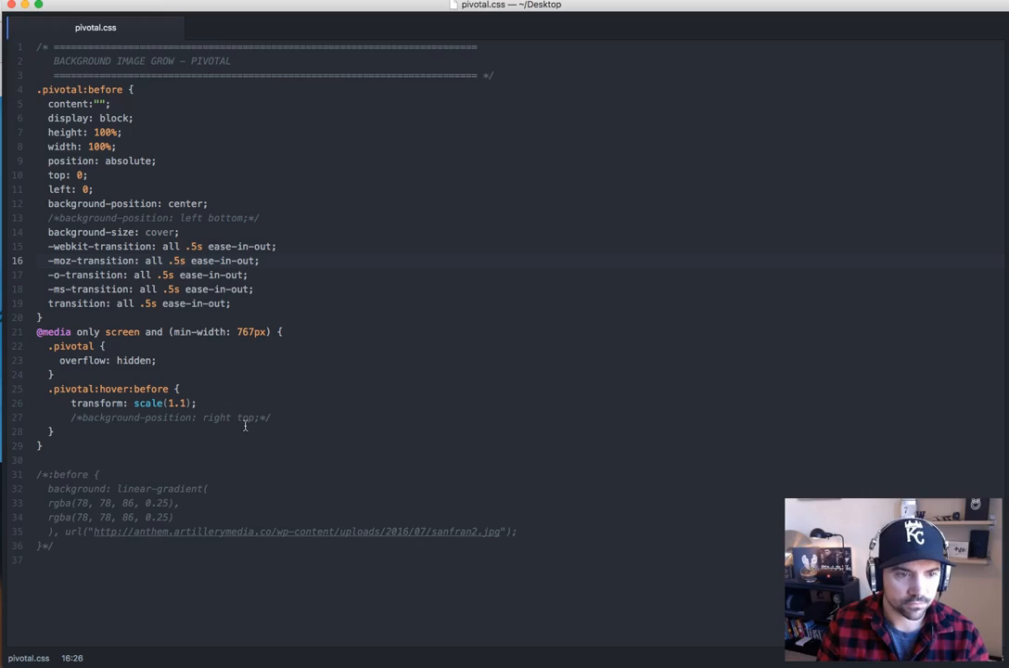
key(super+Tab)
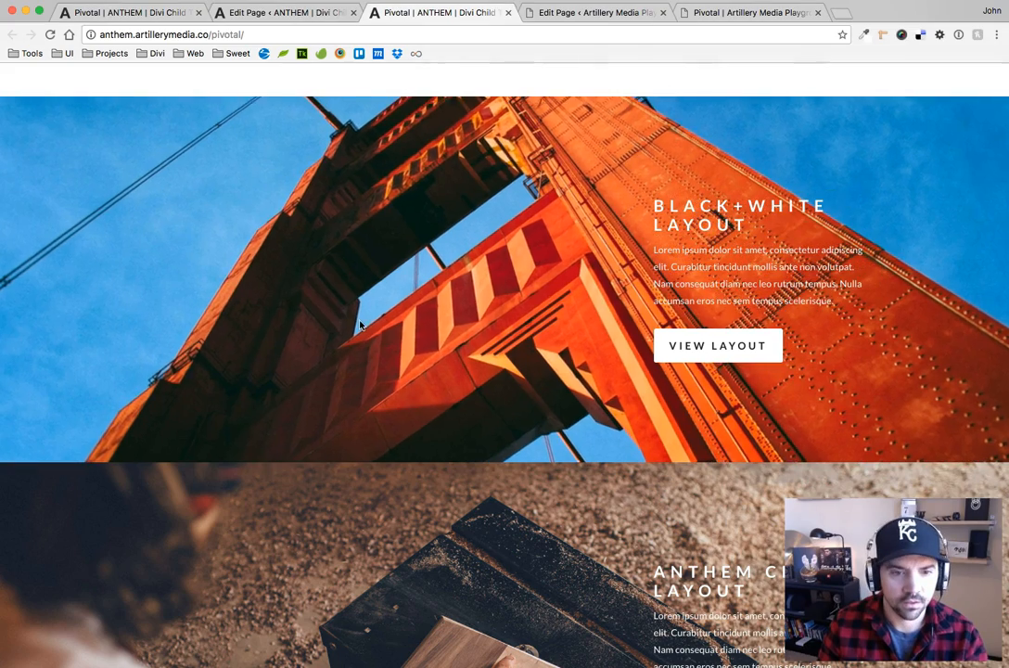
scroll(489, 324, down, 3)
scroll(488, 325, down, 5)
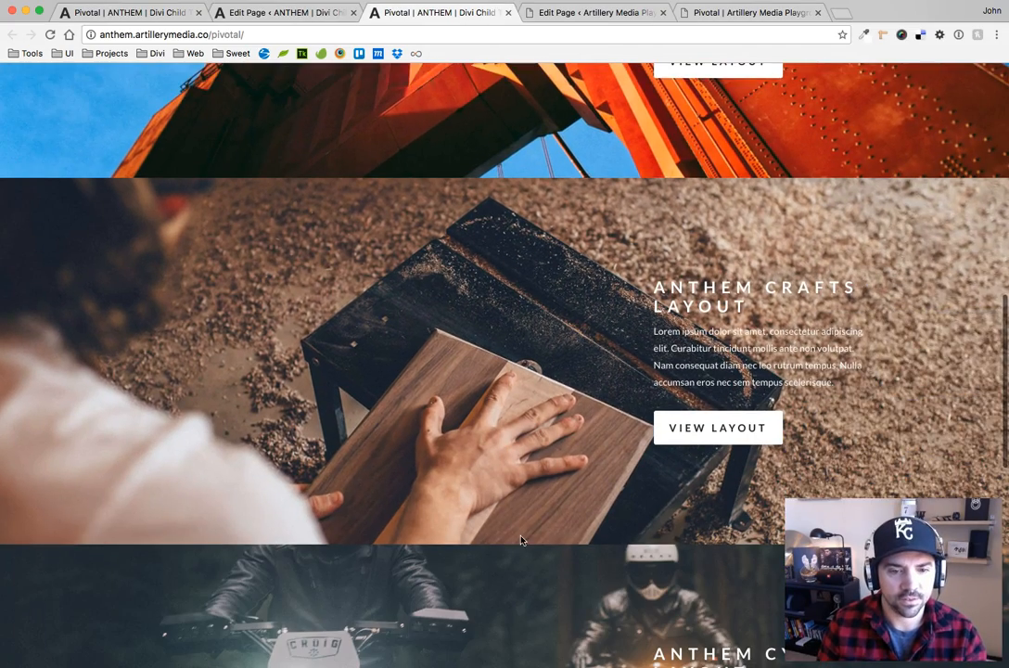
scroll(513, 297, down, 3)
scroll(513, 296, down, 5)
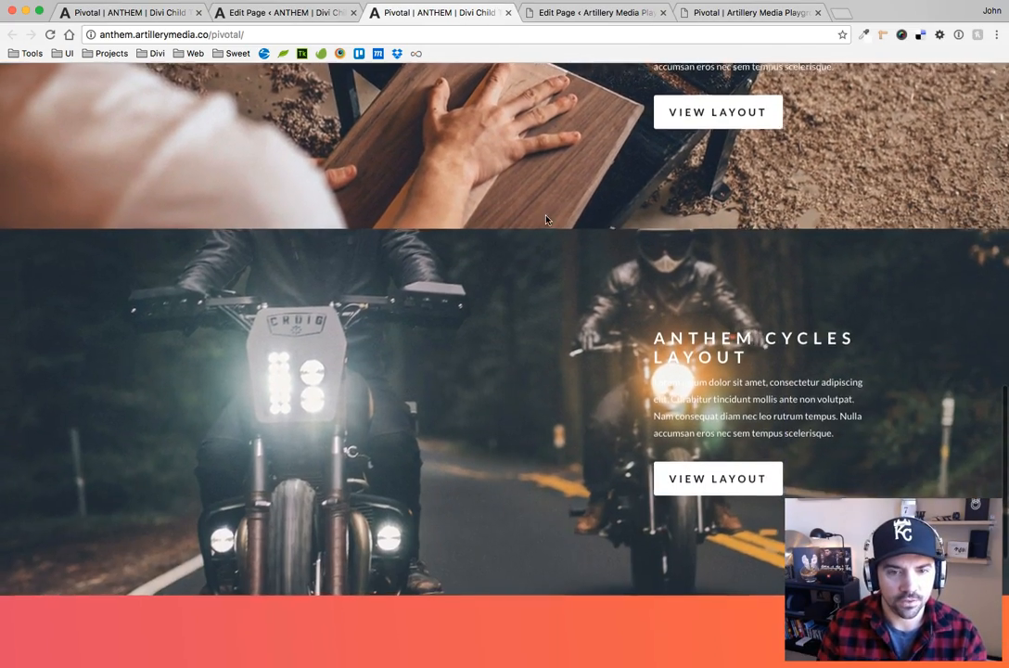
scroll(533, 255, up, 7)
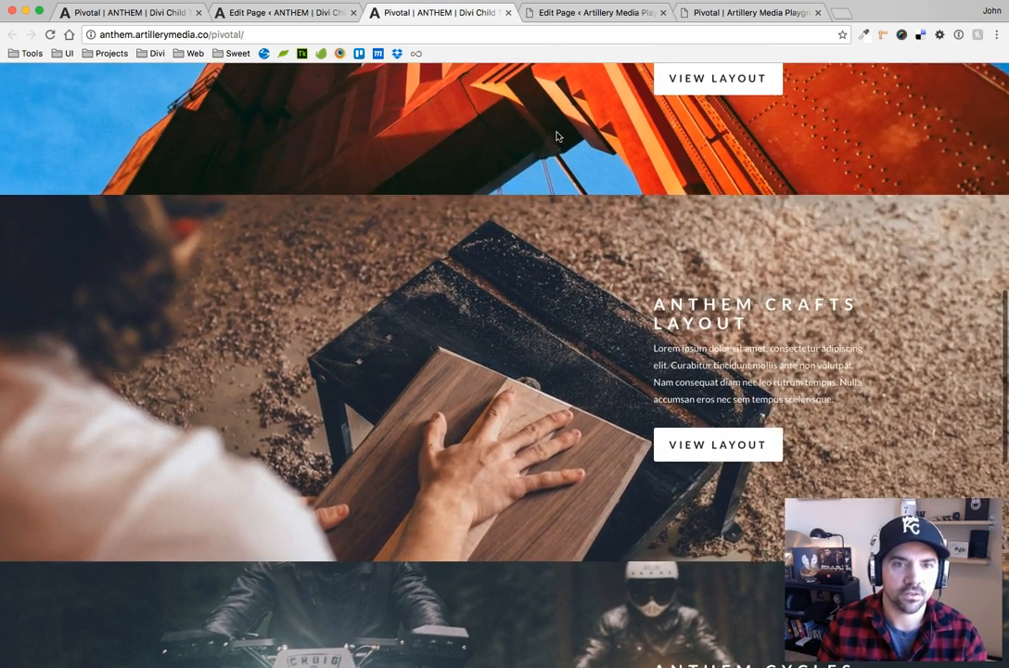
Check the Artillery Playground image section at tablet and phone window widths, and restore the browser window to full width
click(717, 15)
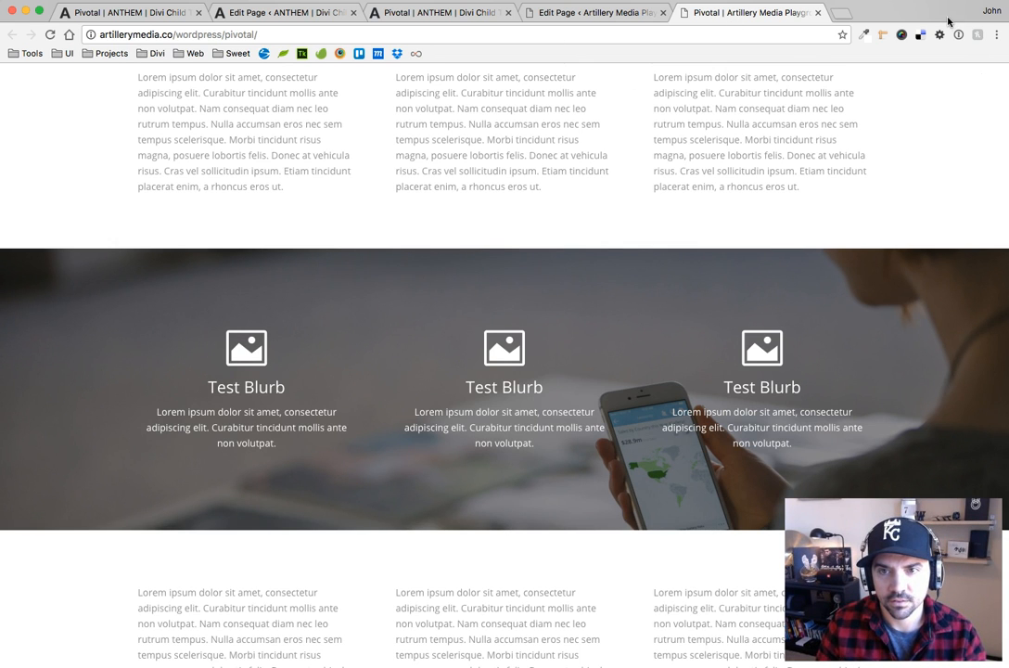
drag(1003, 85, 654, 122)
scroll(538, 348, down, 2)
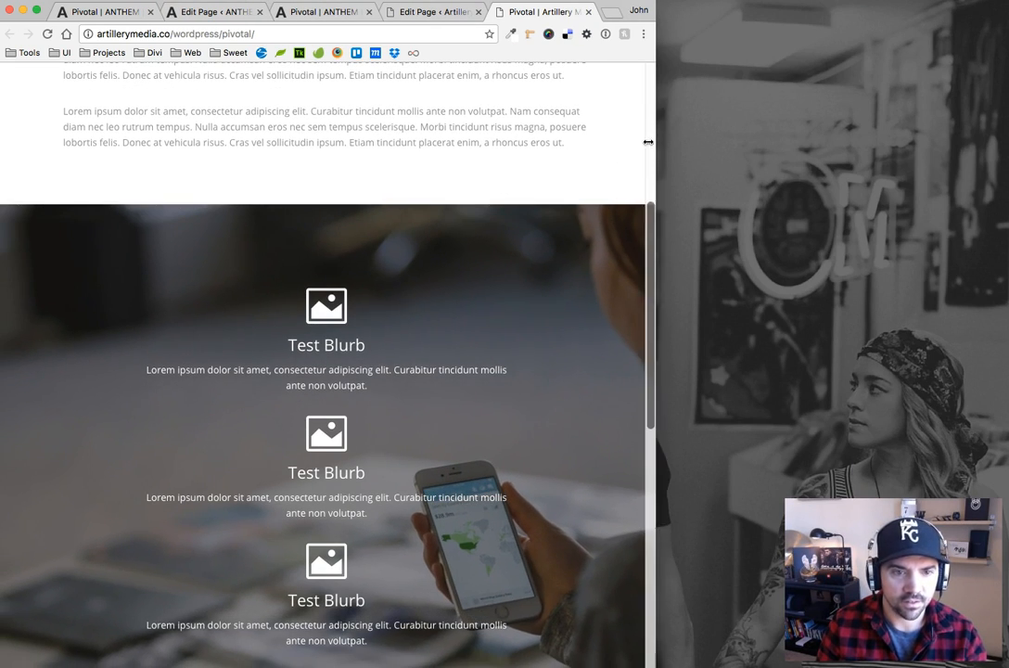
drag(649, 142, 453, 141)
scroll(318, 334, down, 4)
scroll(320, 306, up, 2)
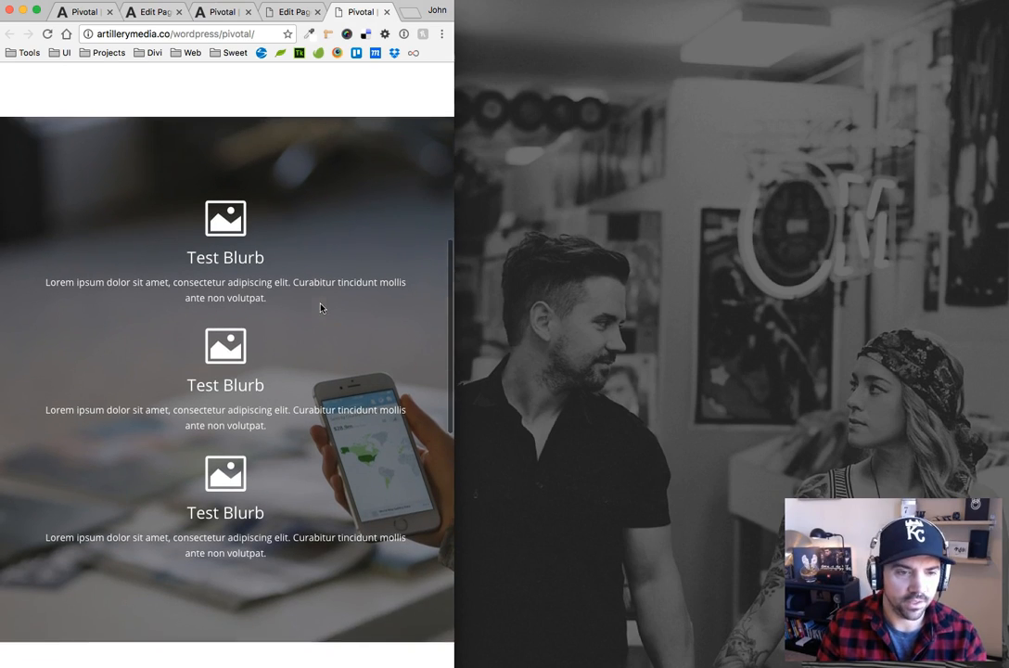
drag(455, 176, 1007, 246)
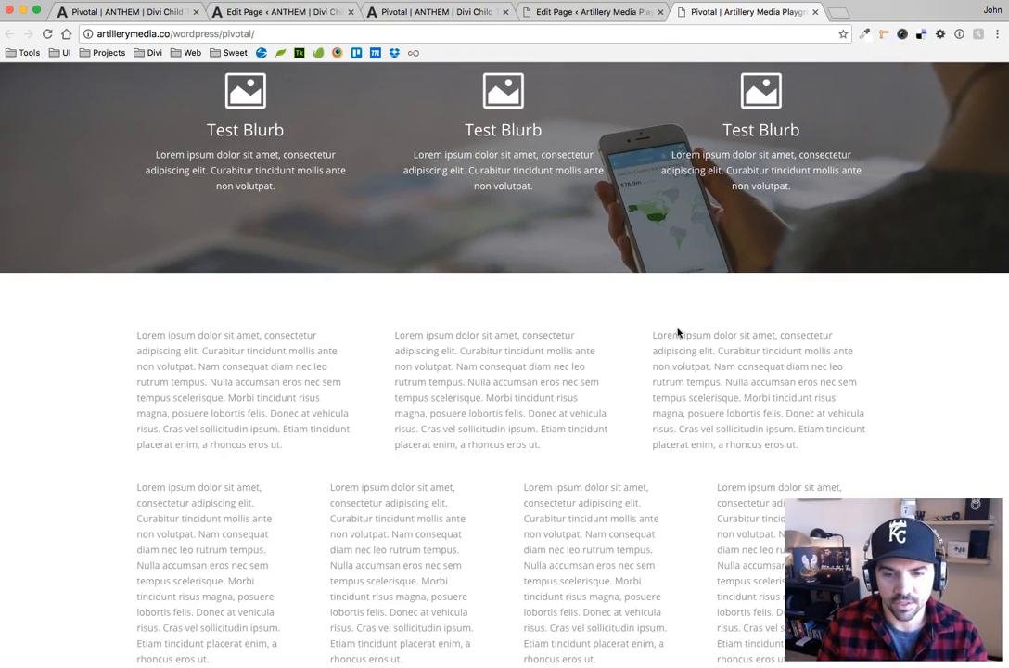
scroll(557, 306, up, 5)
Switch to pivotal.css in the code editor and examine the opening line and closing brace of the 767px min-width media query
key(super+Tab)
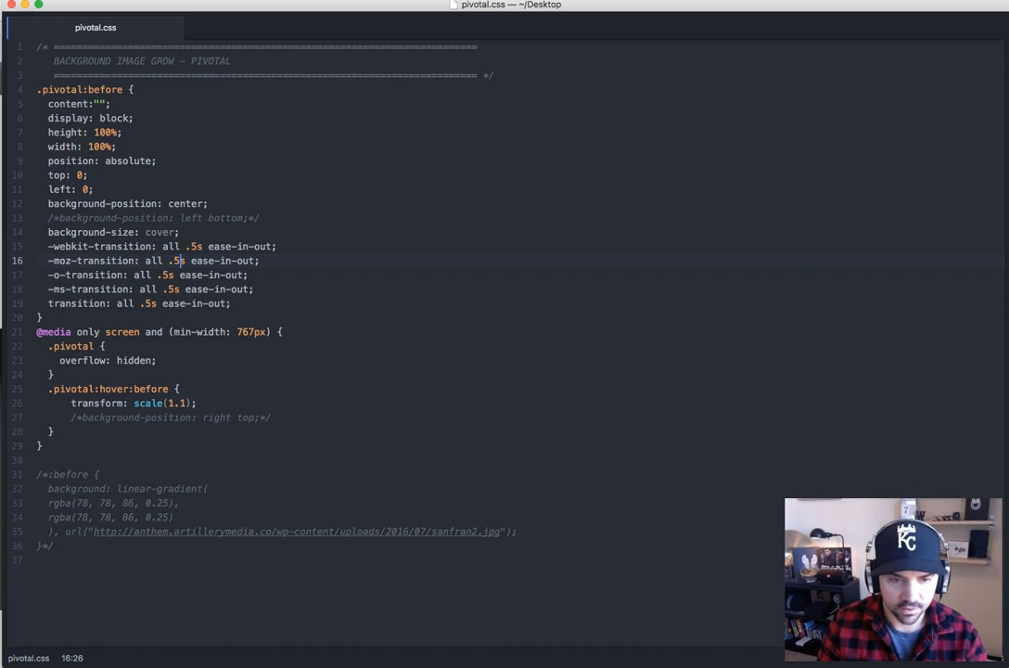
click(254, 331)
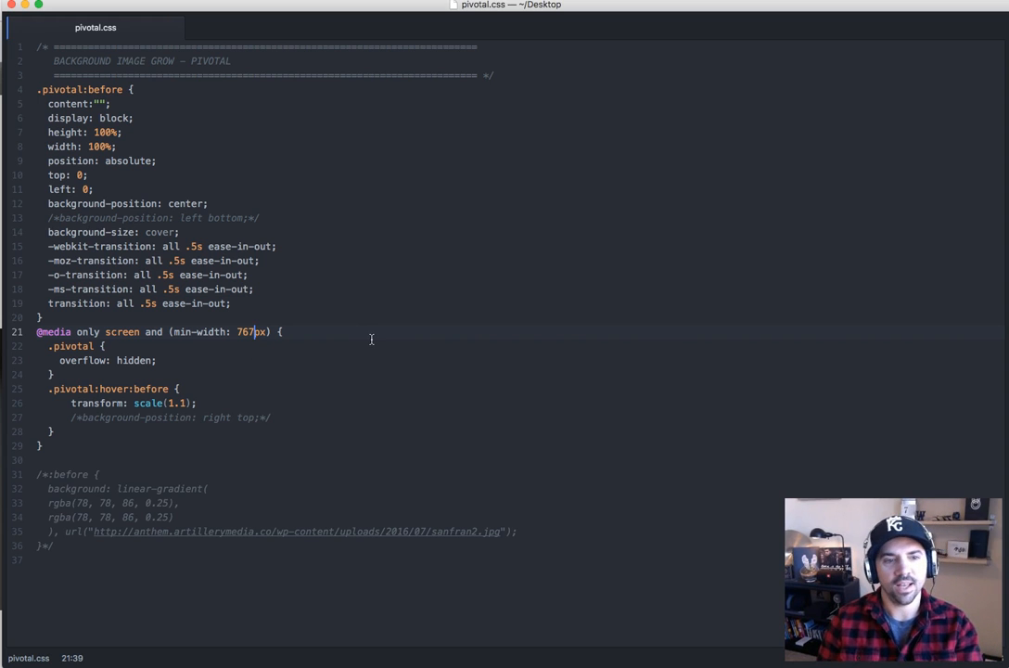
drag(248, 331, 35, 333)
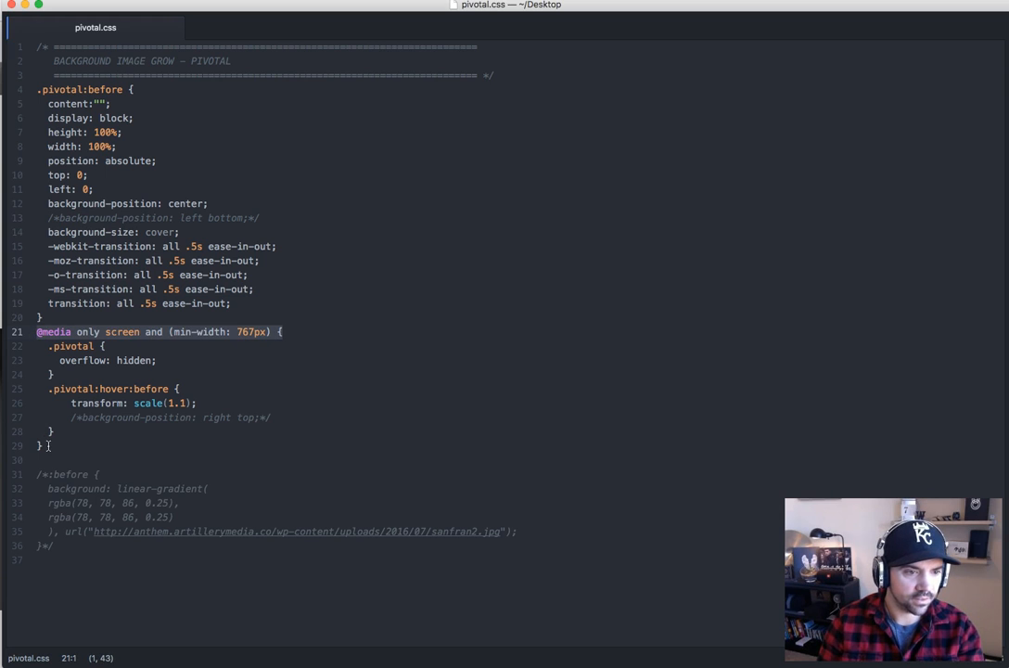
drag(48, 446, 36, 449)
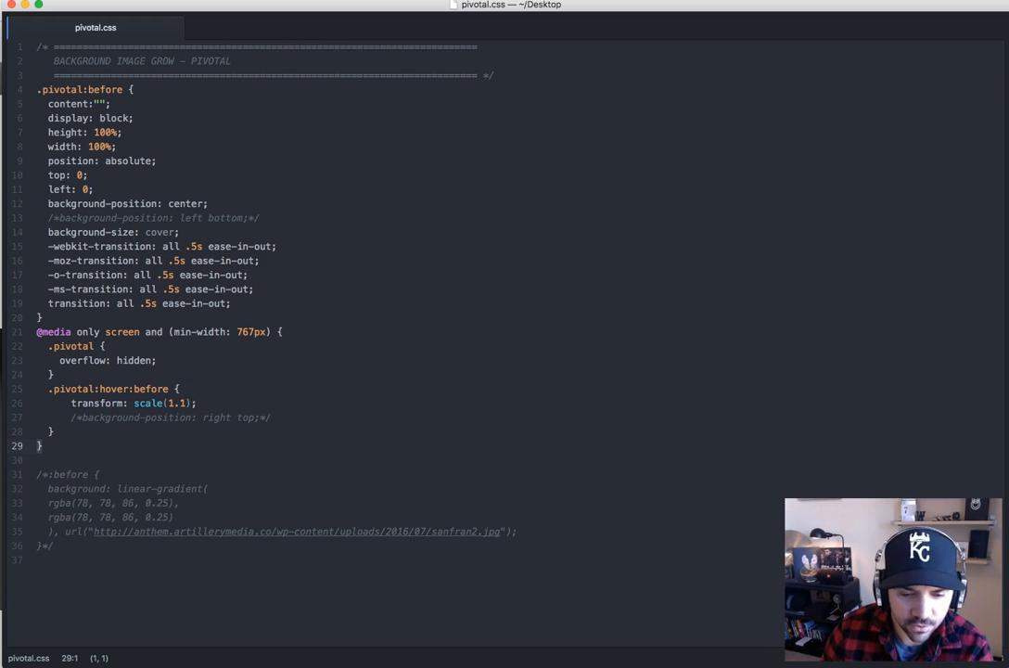
Switch to the live Artillery Playground Pivotal page and inspect the image section's element carrying the pivotal class in the developer tools
key(super+Tab)
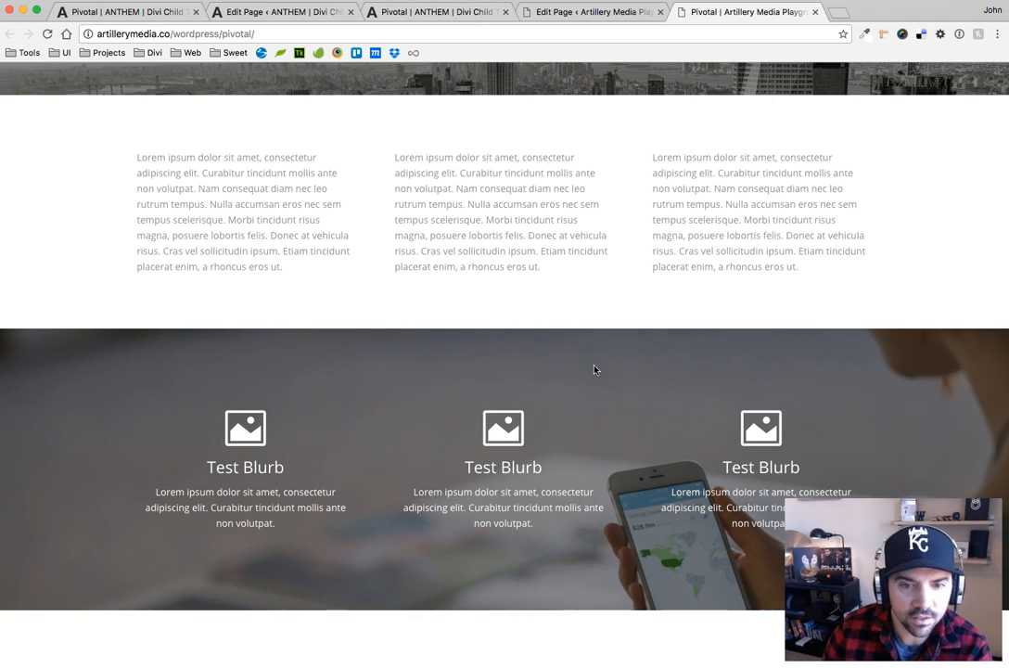
right_click(111, 357)
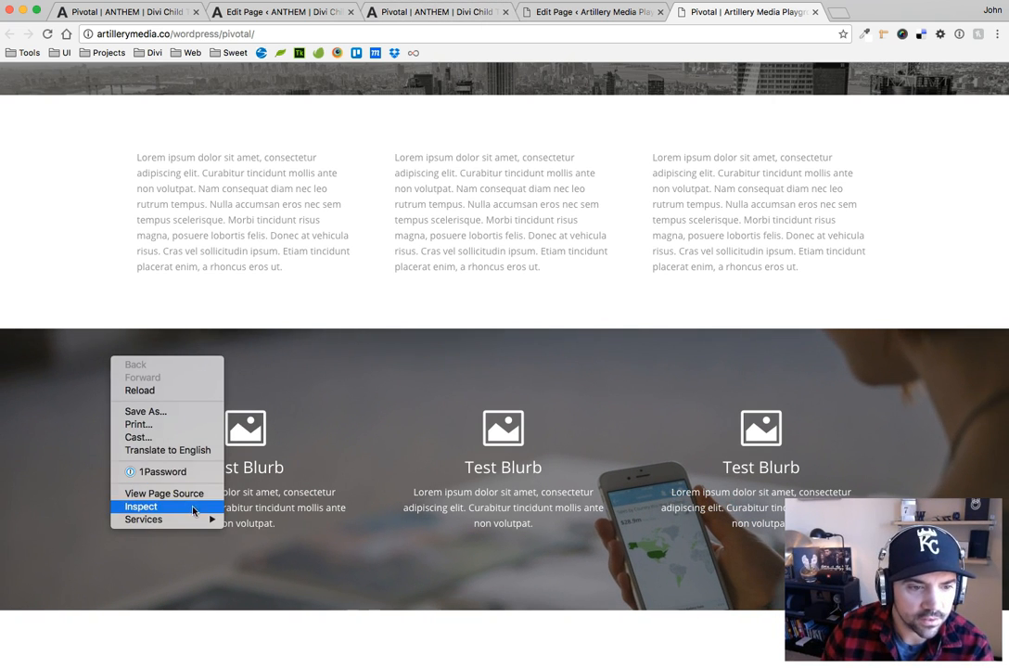
click(193, 510)
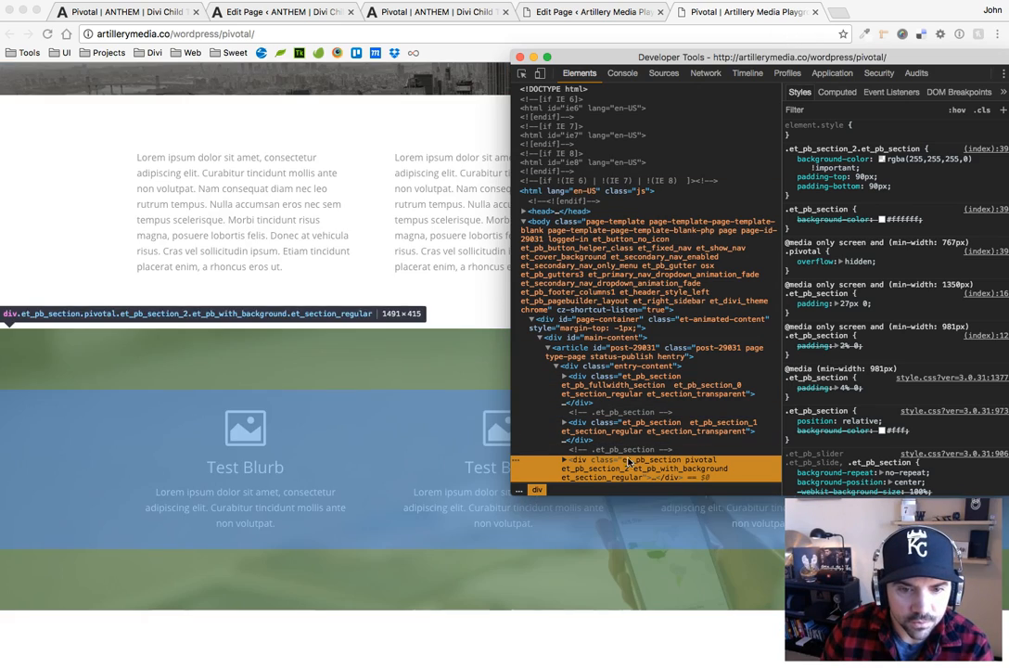
scroll(614, 286, down, 2)
scroll(614, 285, down, 2)
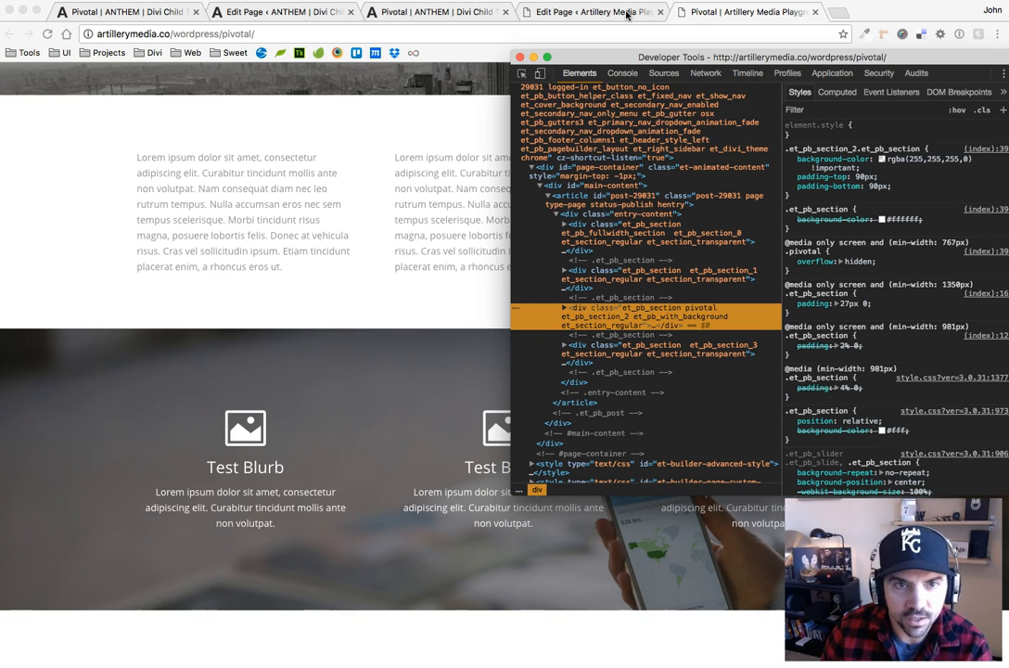
Check the CSS class and Before background image in the blurb section's custom CSS settings against pivotal.css
click(617, 12)
scroll(185, 444, down, 3)
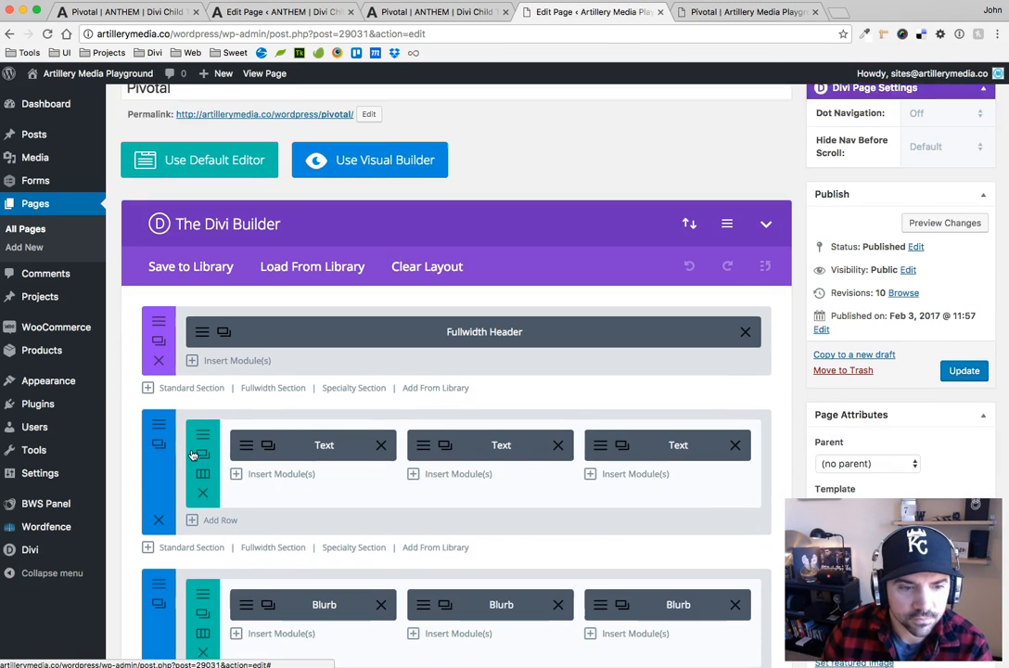
click(161, 567)
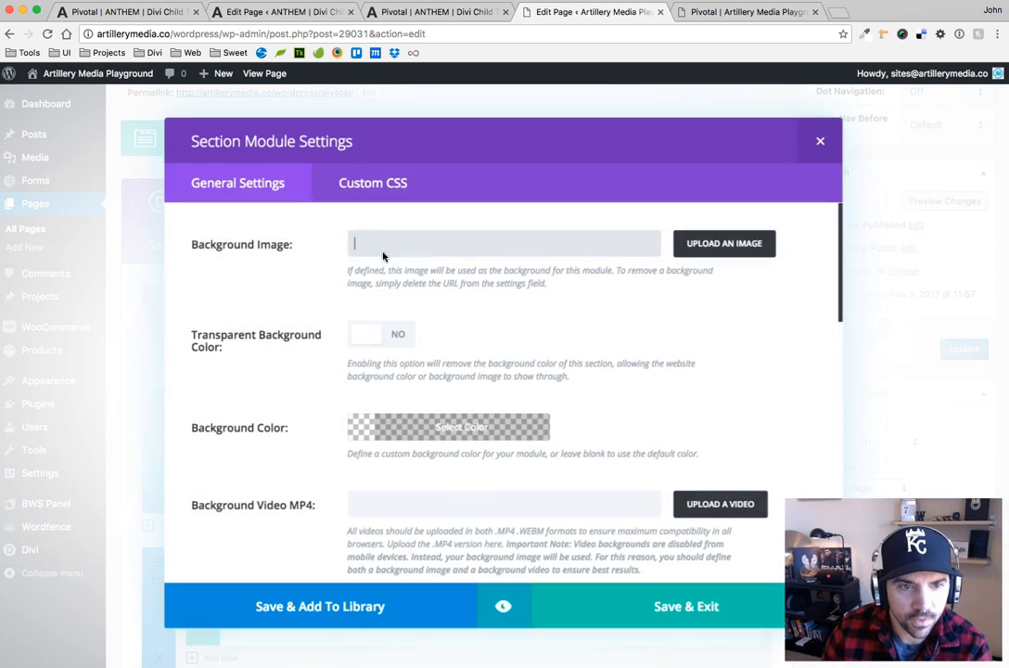
click(371, 183)
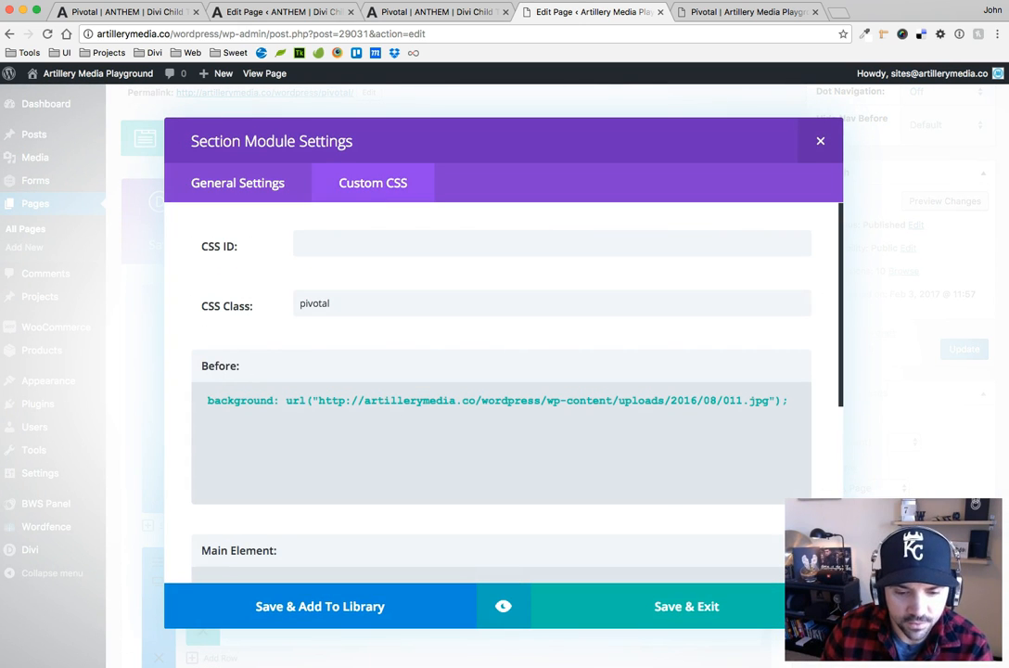
key(super+Tab)
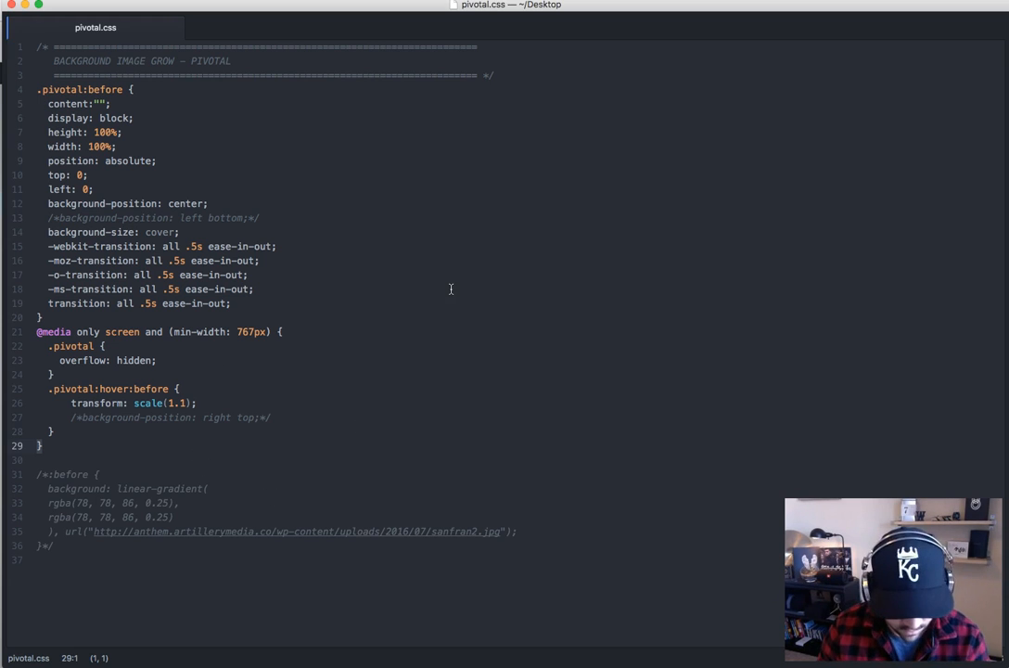
key(super+Tab)
Inspect the pivotal section on the live Artillery Playground page, expand its element and examine the ::before styles
click(742, 12)
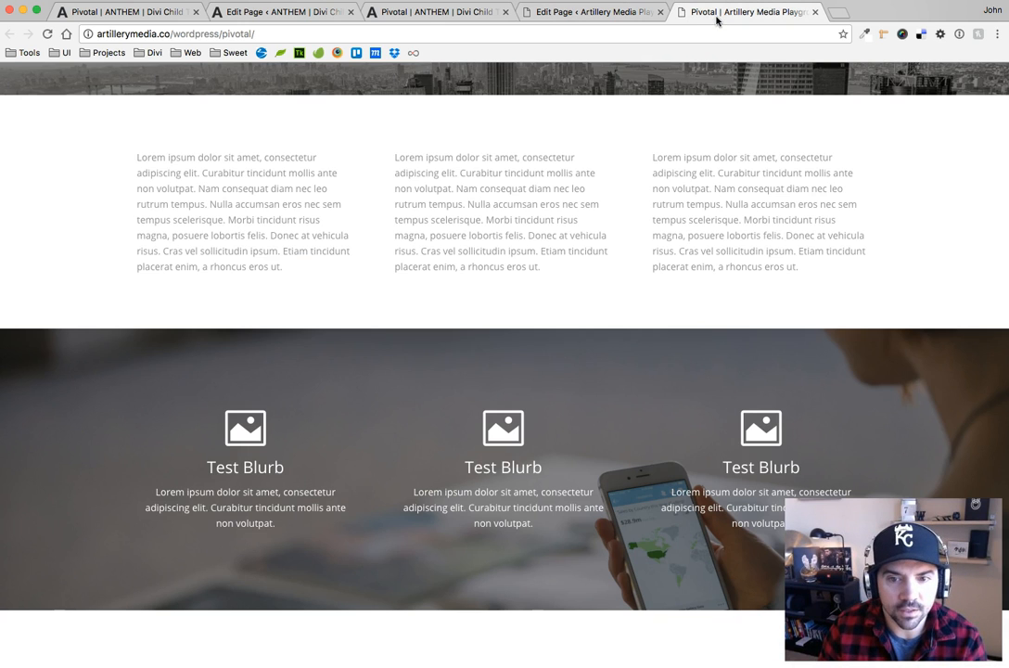
right_click(56, 352)
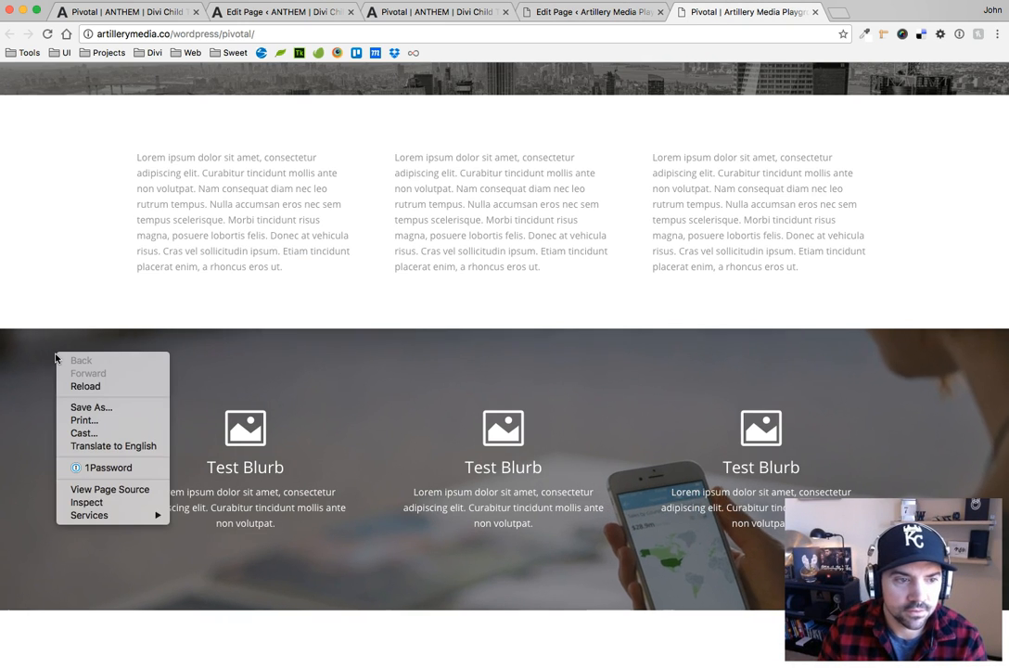
click(97, 501)
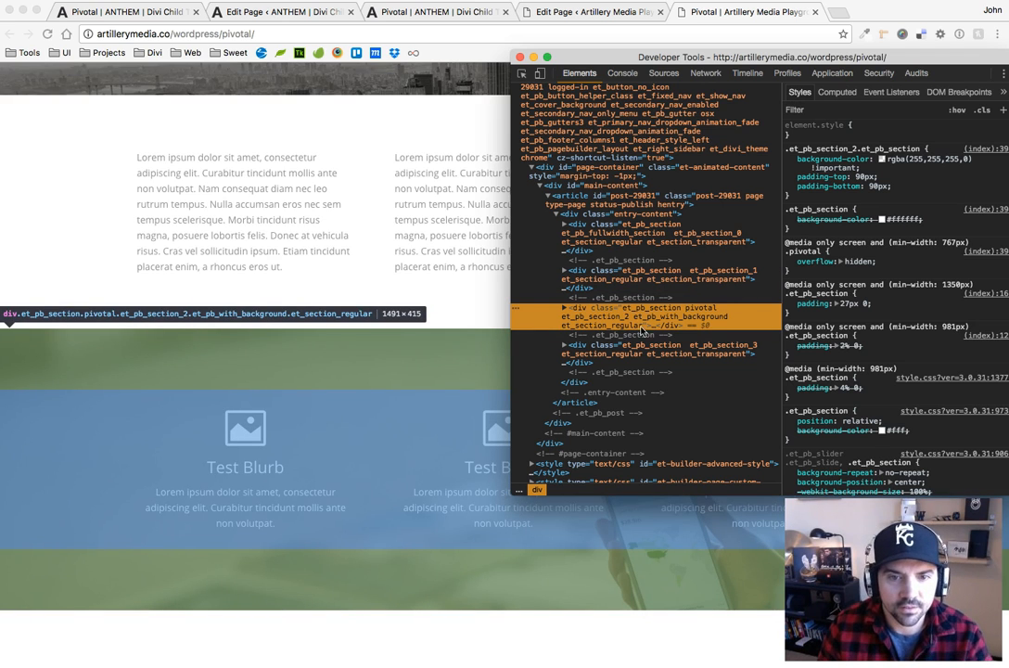
click(564, 307)
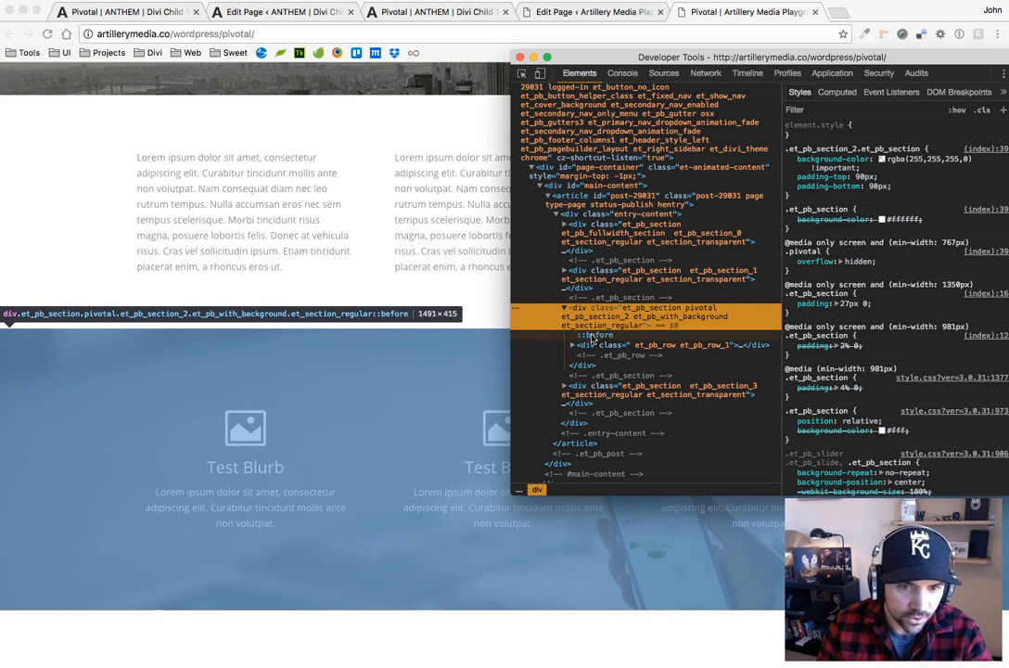
click(597, 338)
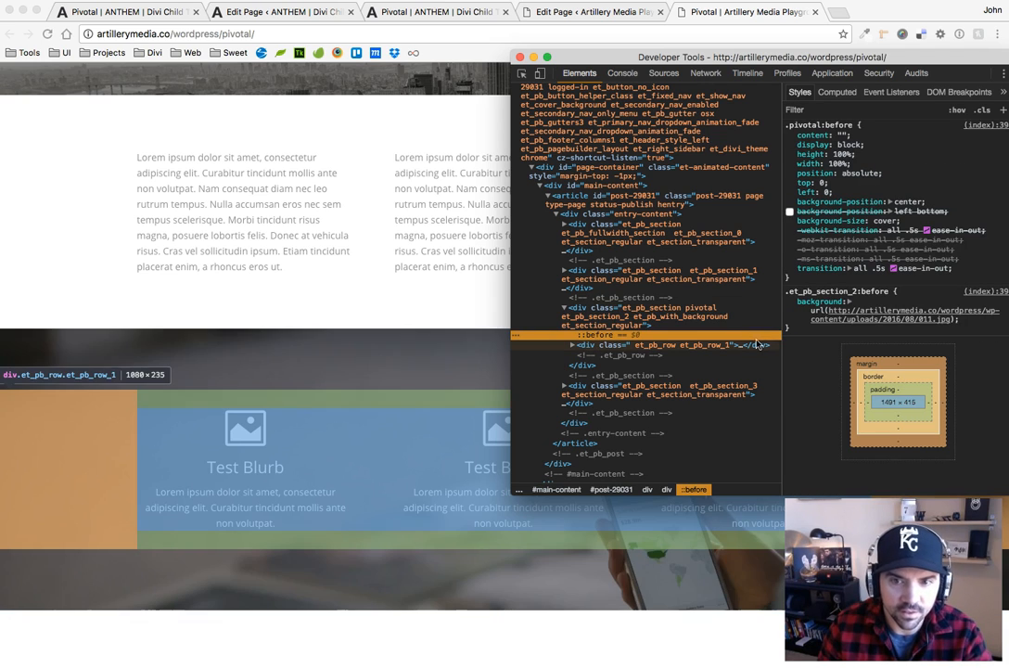
View the ::before background image 011.jpg in its own browser tab and close that tab
right_click(867, 320)
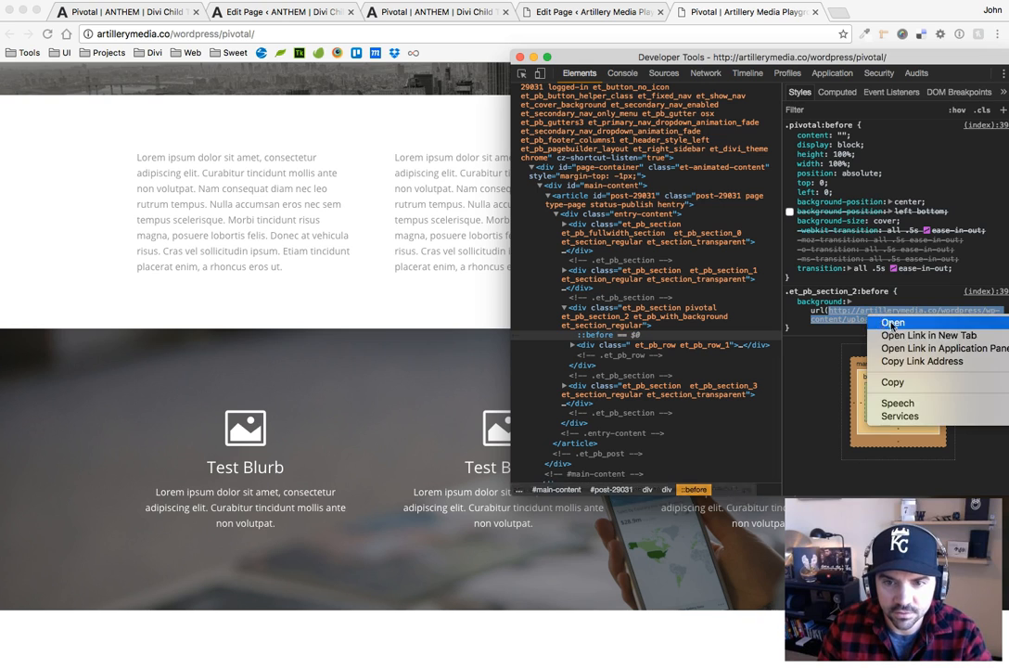
click(867, 331)
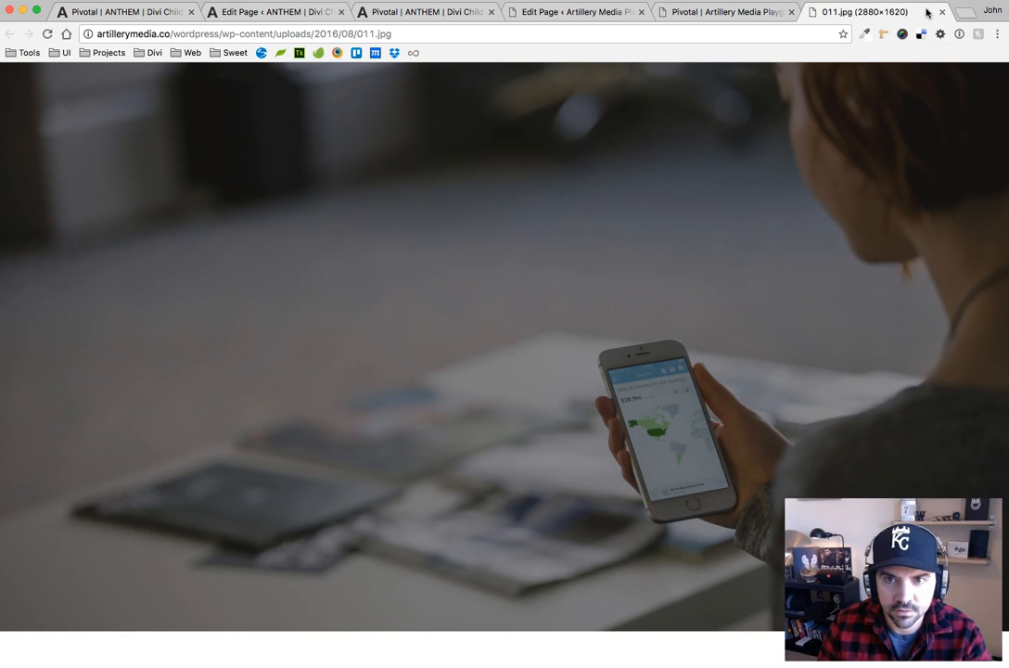
click(941, 12)
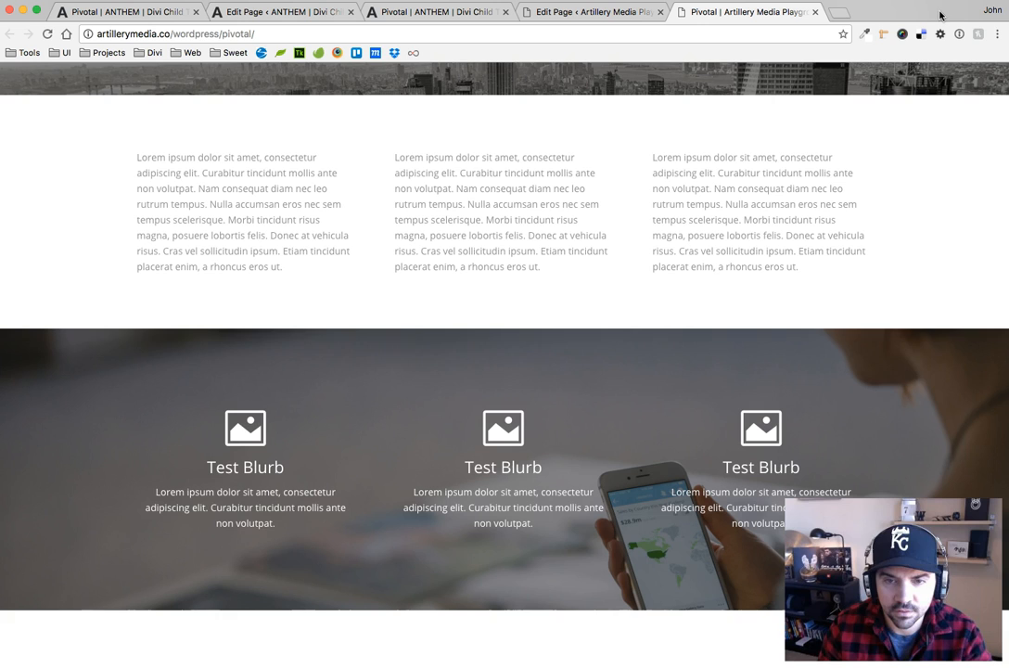
Inspect the pivotal section again, force its :hover state to examine the ::before scale rule, and release the forced state
right_click(100, 342)
click(135, 489)
click(636, 310)
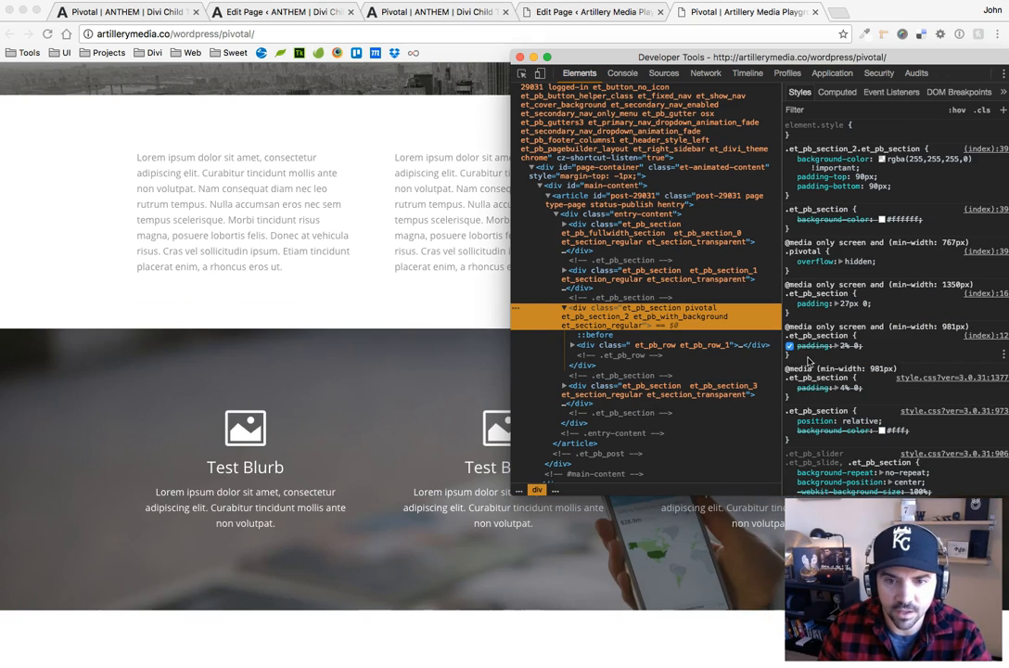
click(595, 335)
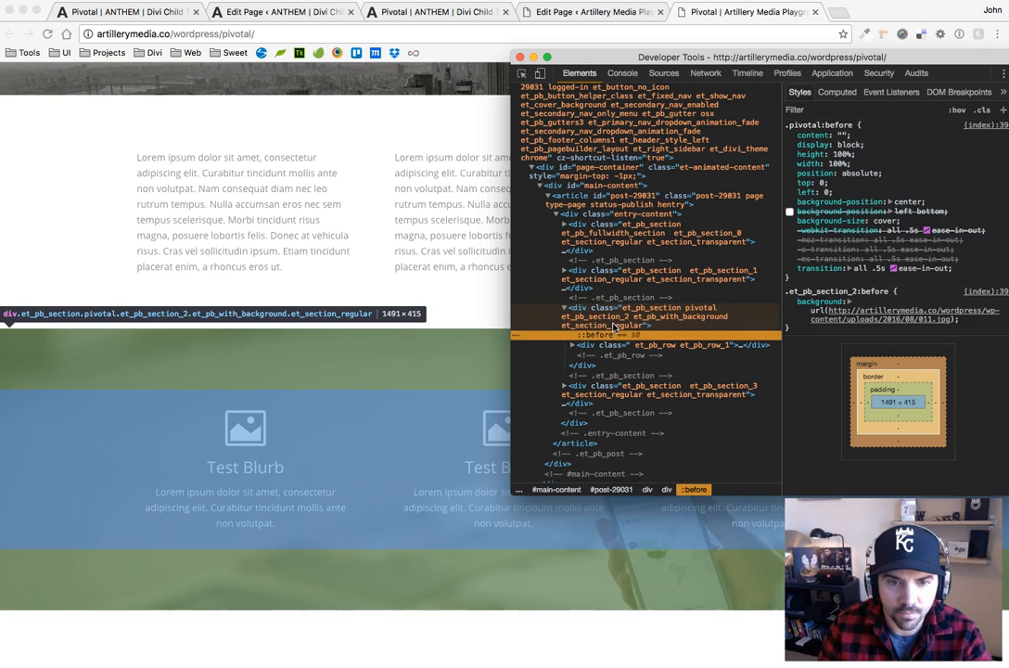
click(649, 320)
click(956, 109)
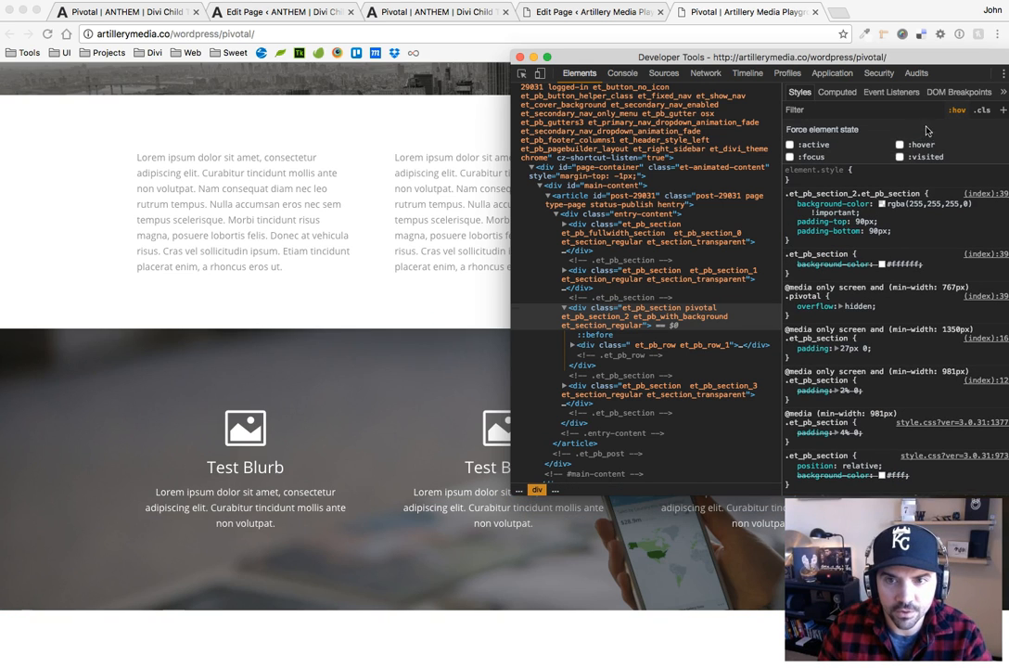
click(899, 145)
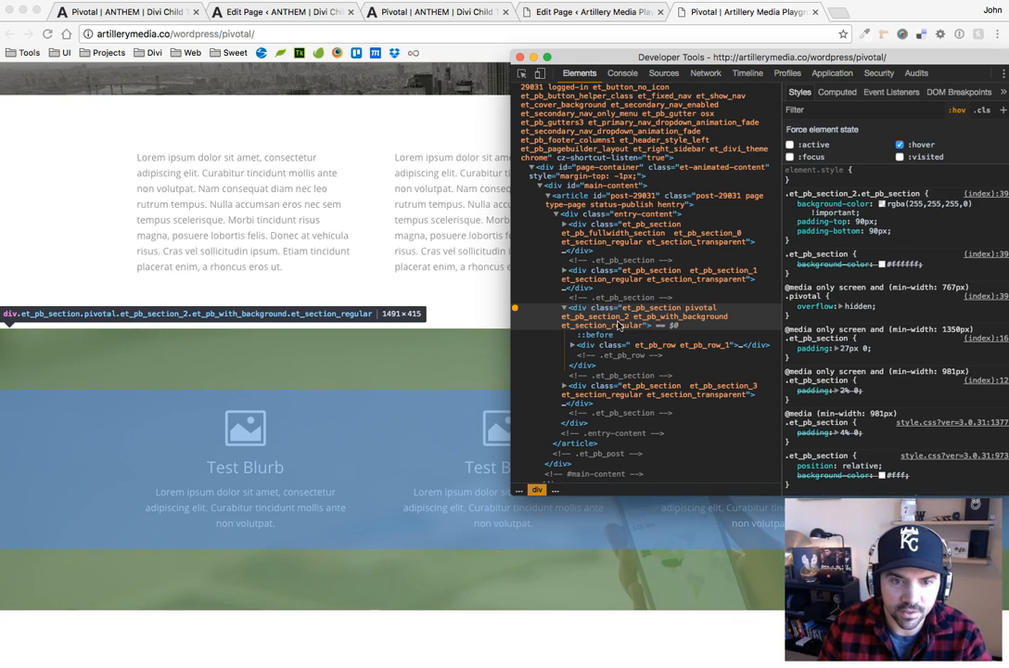
click(611, 337)
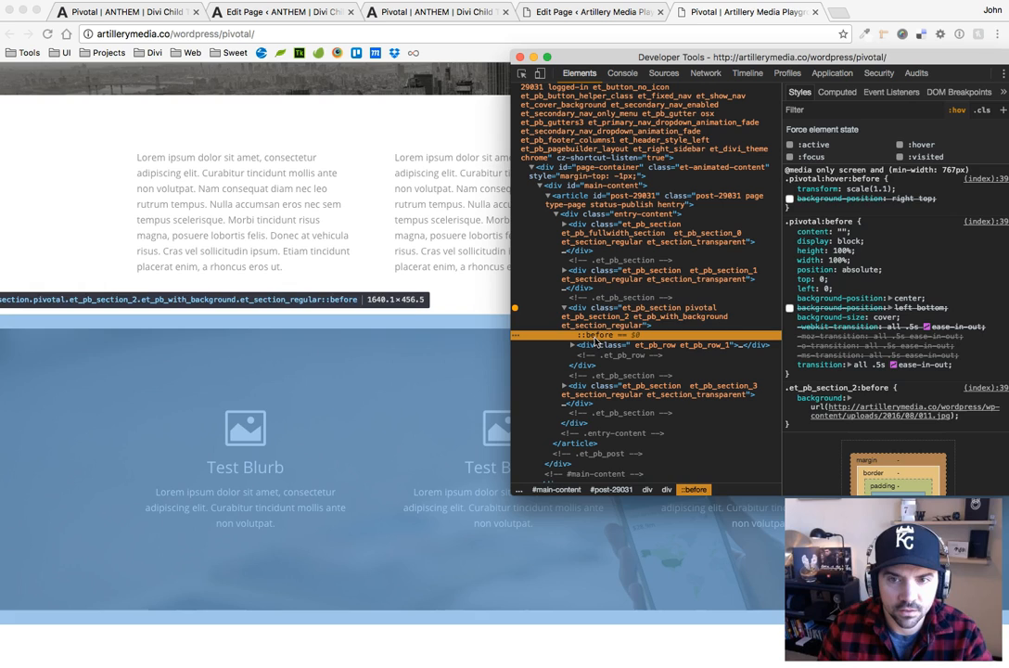
click(898, 144)
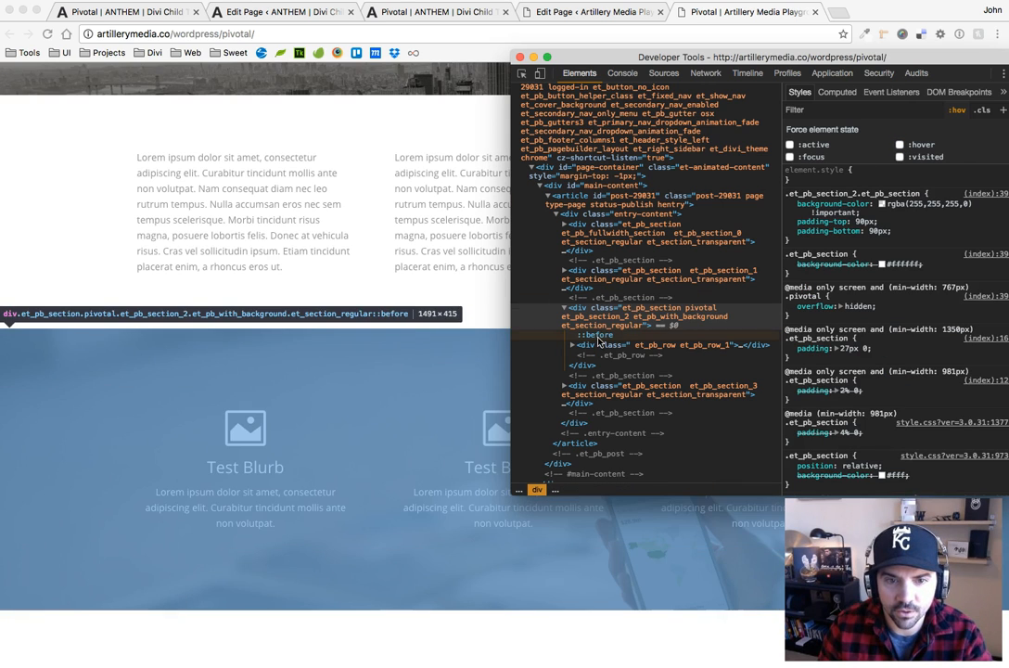
Disable display: block in the .pivotal:before rule, check the section on the page, and reinspect its ::before element
click(594, 335)
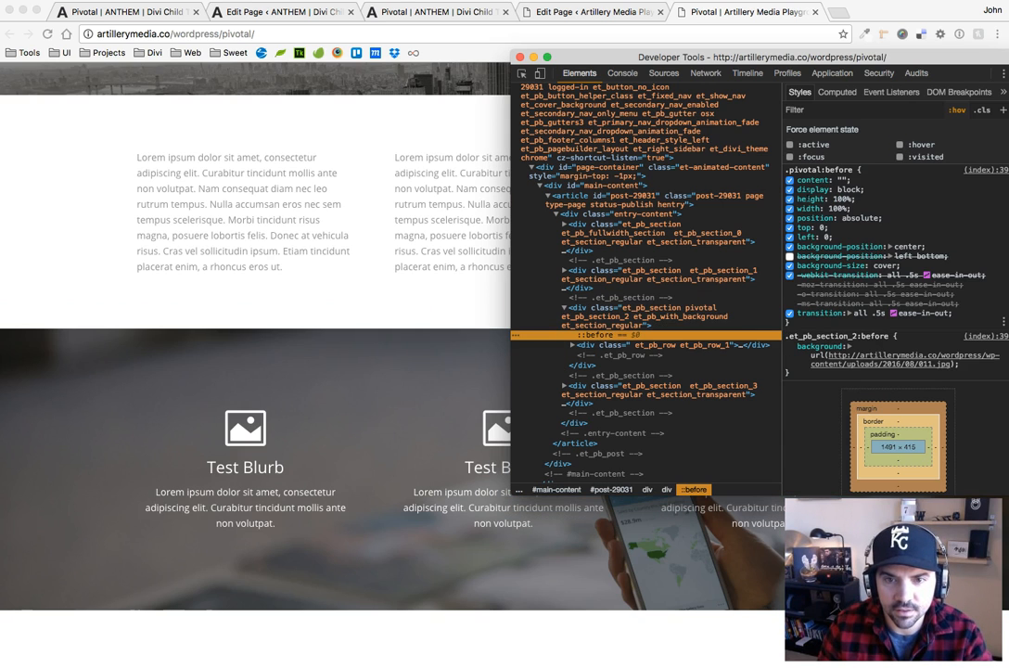
click(790, 189)
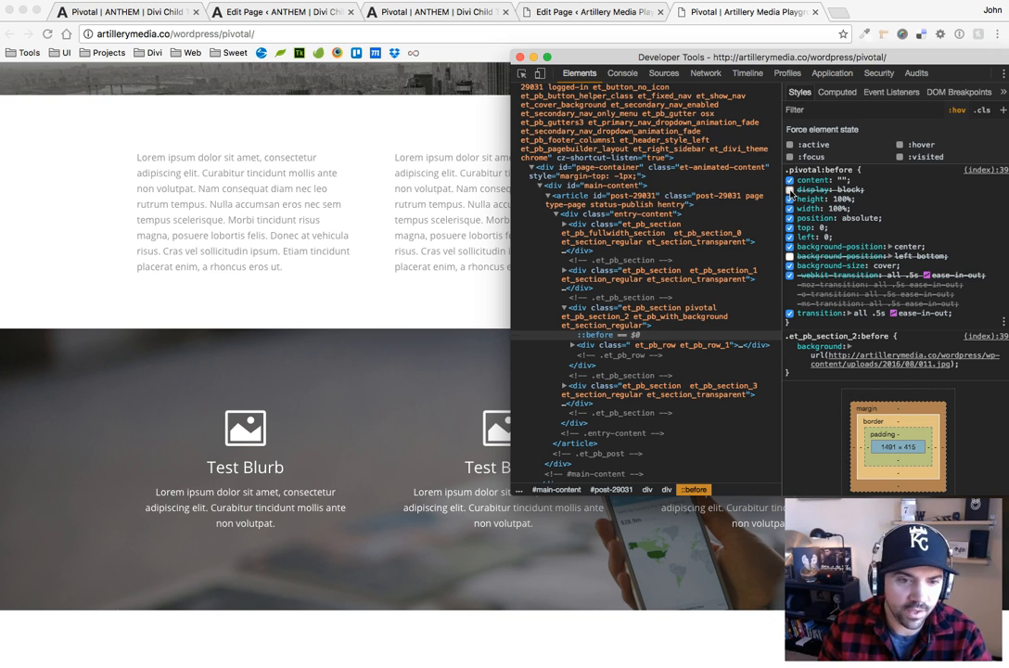
click(278, 315)
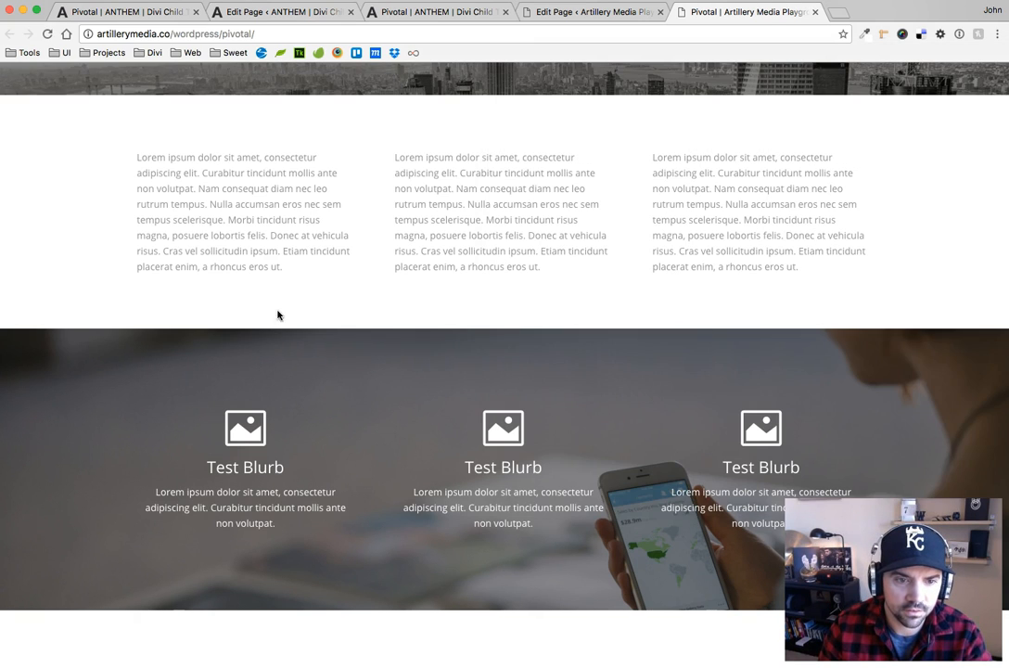
right_click(94, 349)
click(128, 500)
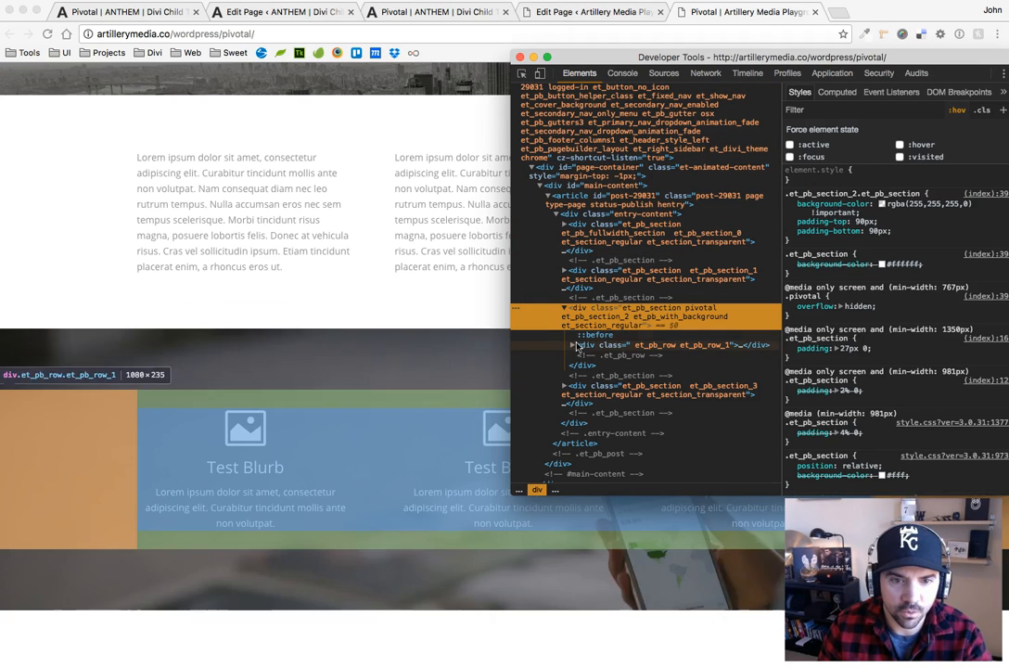
click(593, 335)
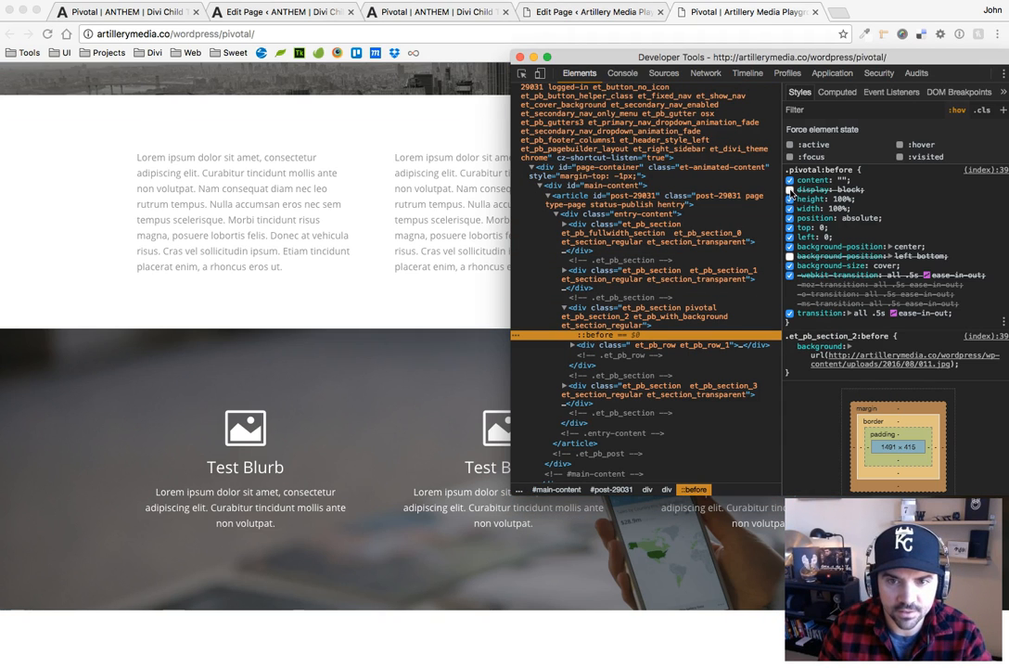
Toggle height, position, top and background-size off and on in .pivotal:before to check their effect, and re-enable display: block
click(789, 198)
click(789, 198)
click(789, 198)
click(789, 198)
click(789, 218)
click(789, 219)
click(789, 228)
click(789, 228)
click(789, 228)
click(790, 228)
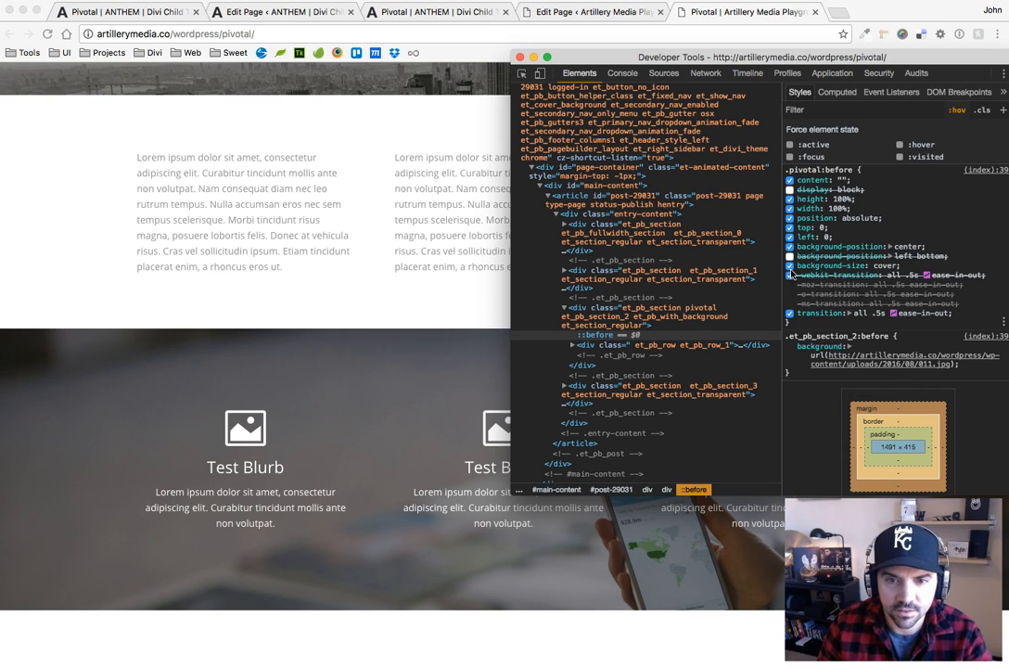
click(789, 265)
click(790, 265)
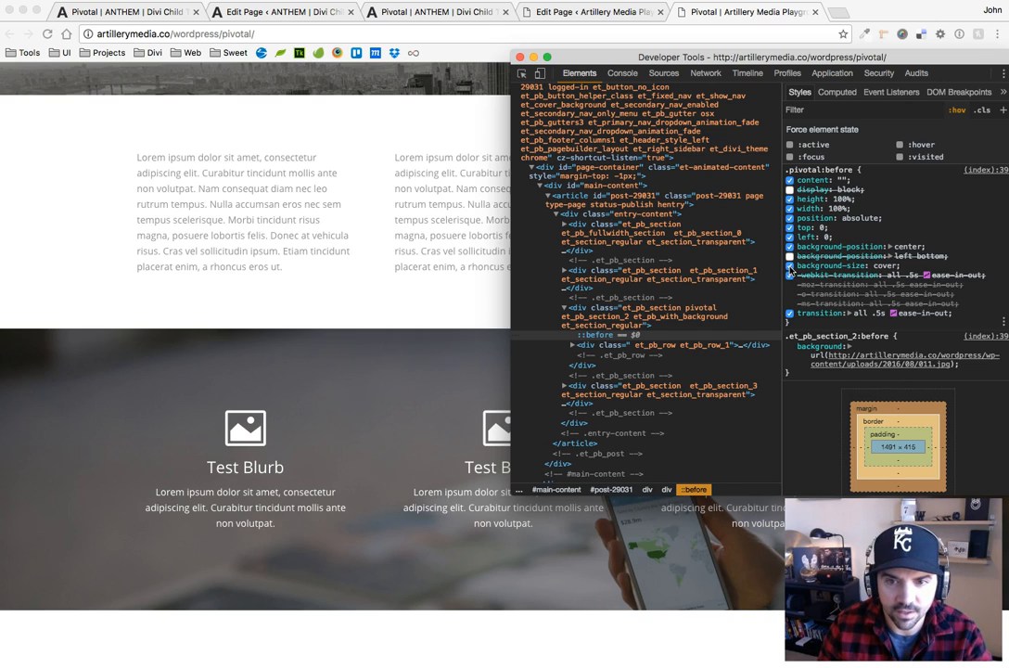
click(789, 189)
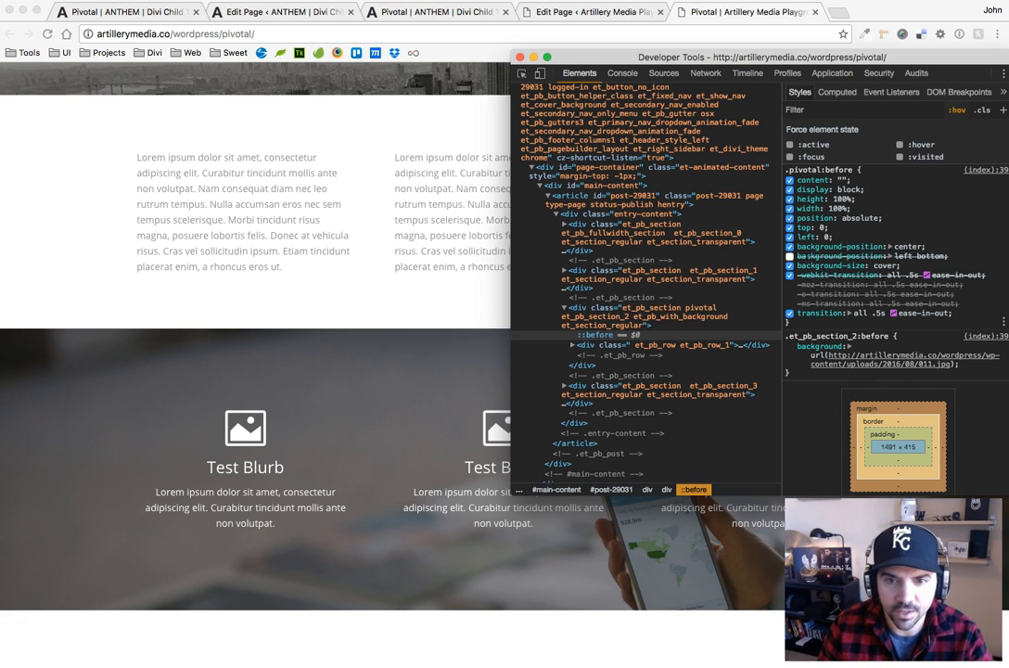
Toggle the top property of .pivotal:before off and on, close the developer tools, and view the image section
click(789, 227)
click(789, 227)
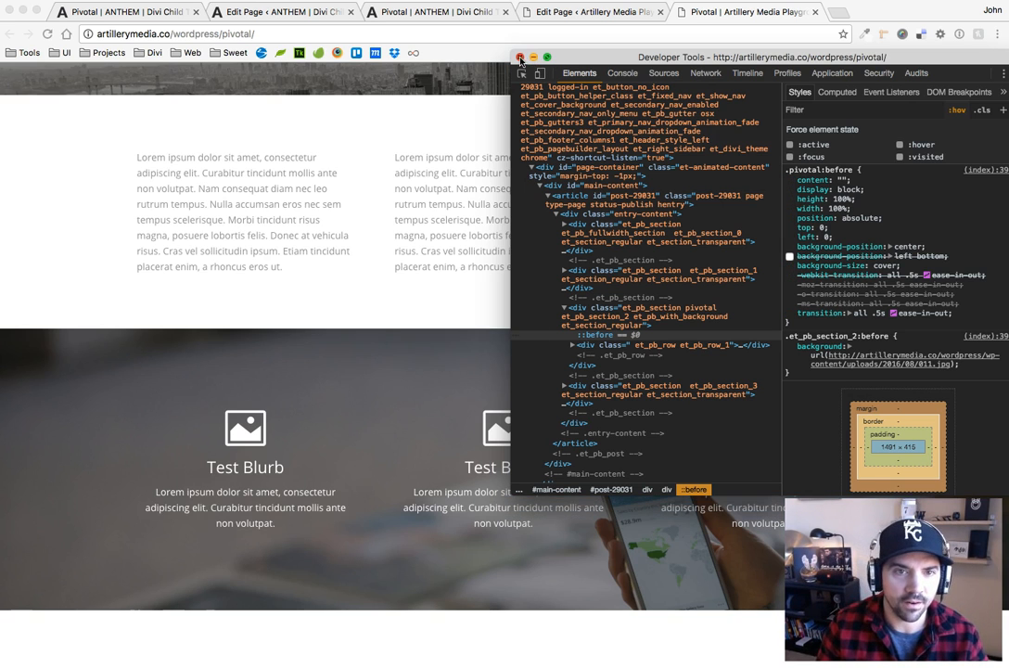
click(521, 58)
scroll(615, 298, down, 2)
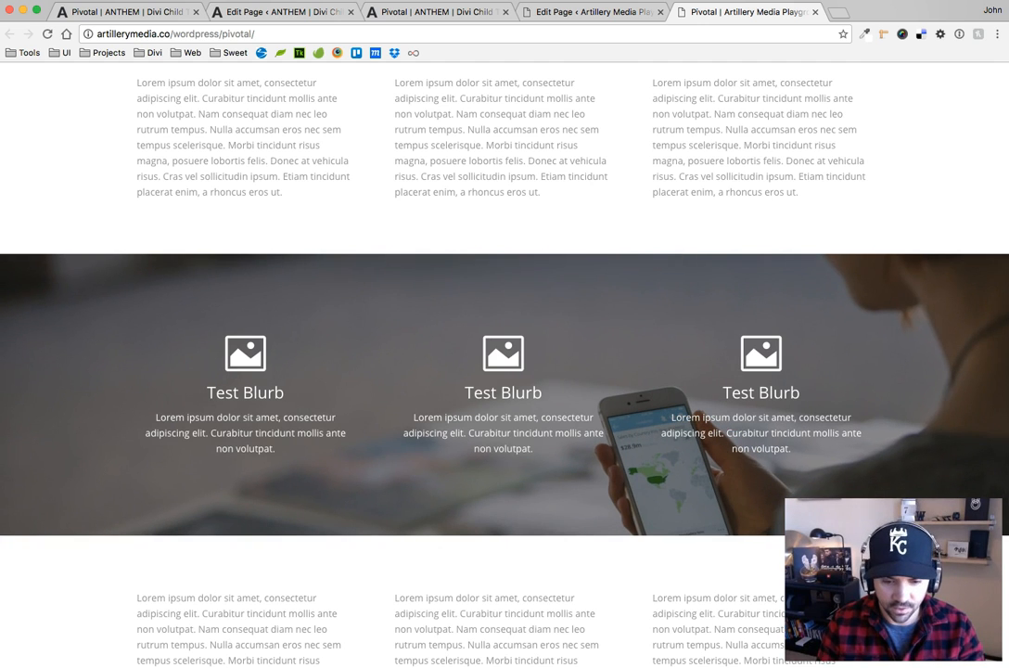
Switch to pivotal.css in the code editor and place the cursor in the -webkit-transition duration
key(super+Tab)
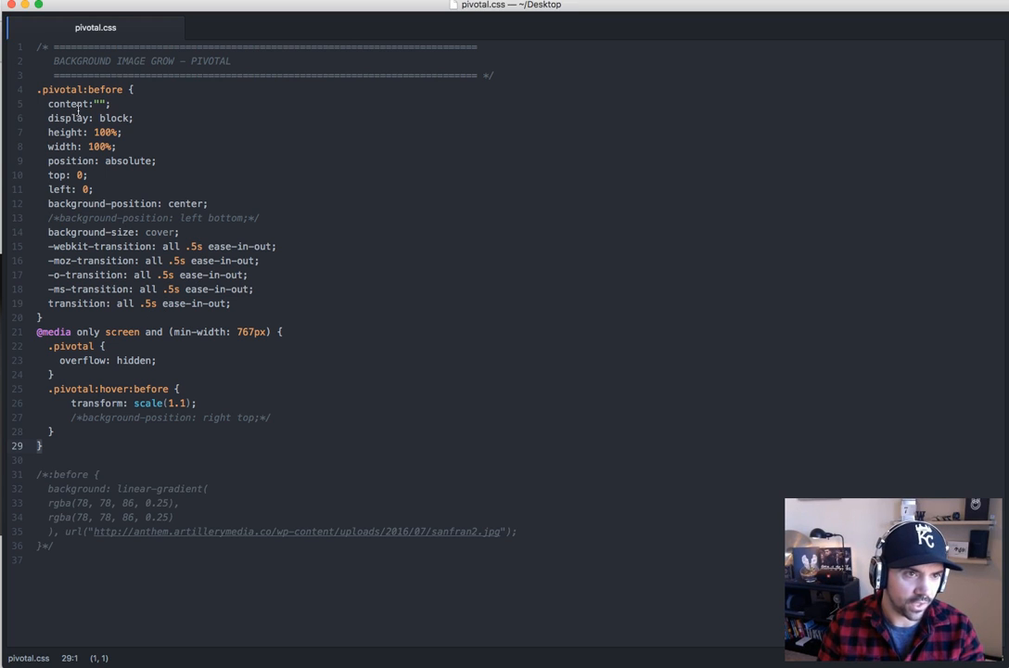
click(197, 245)
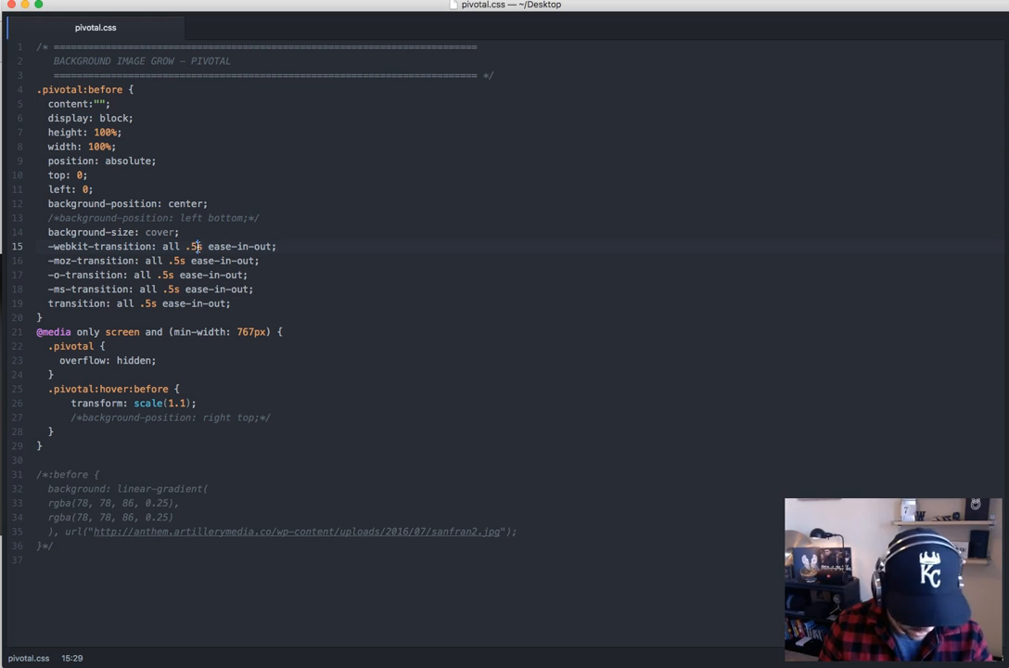
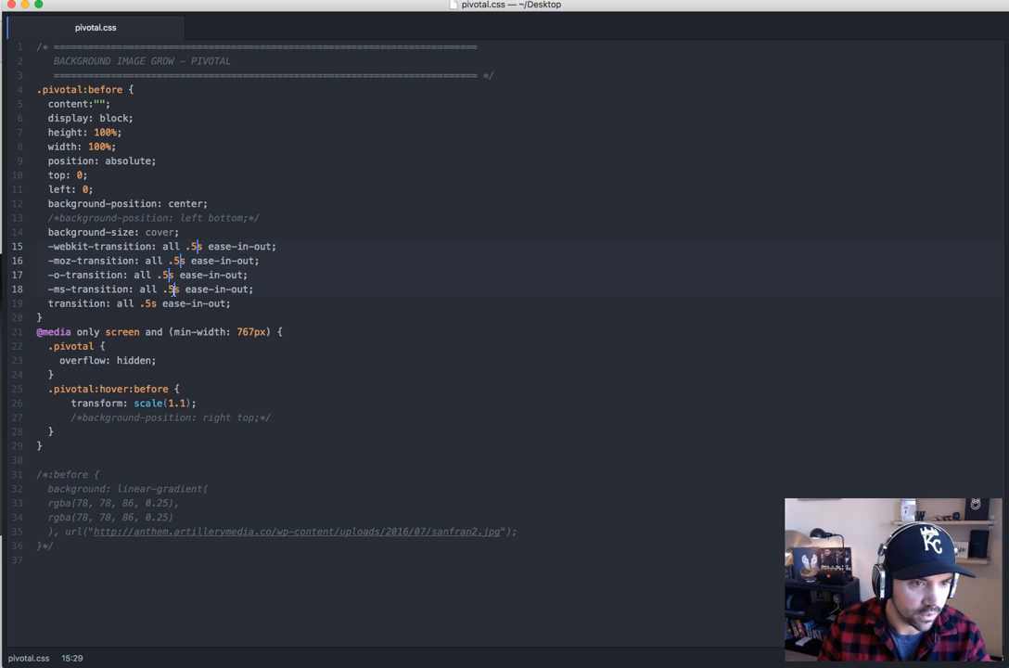
Set the duration in all five transition declarations of .pivotal:before to .1s and copy the code from the header comment through the media query
super+click(151, 303)
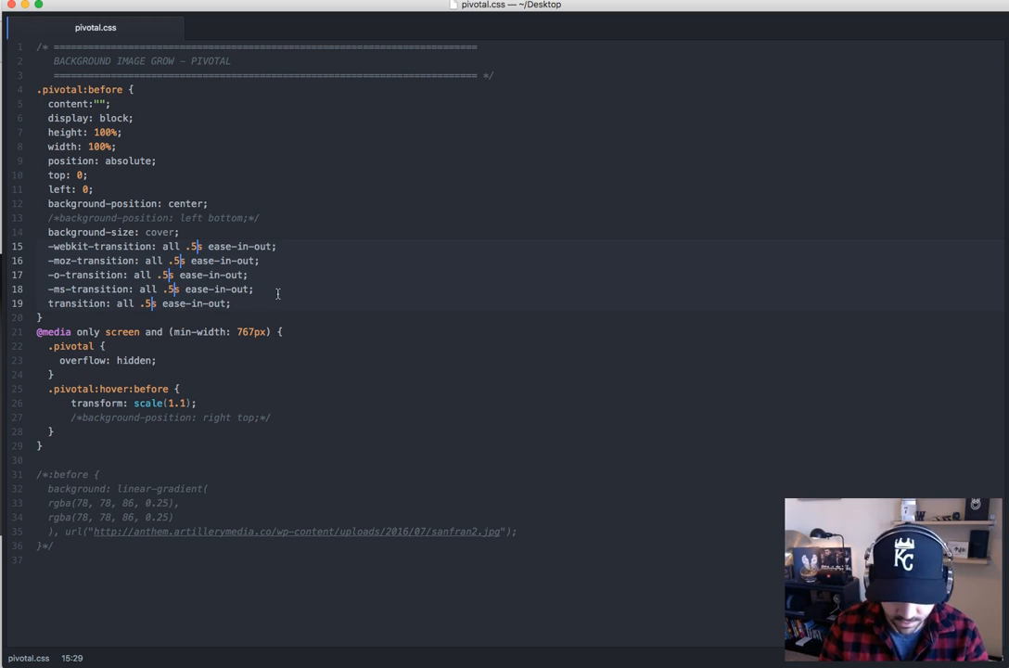
key(BackSpace)
text(1)
drag(57, 446, 37, 47)
Switch to the browser, replace the Custom CSS in the ANTHEM Pivotal page's Divi Builder settings with the copied code, and update the page
key(super+Tab)
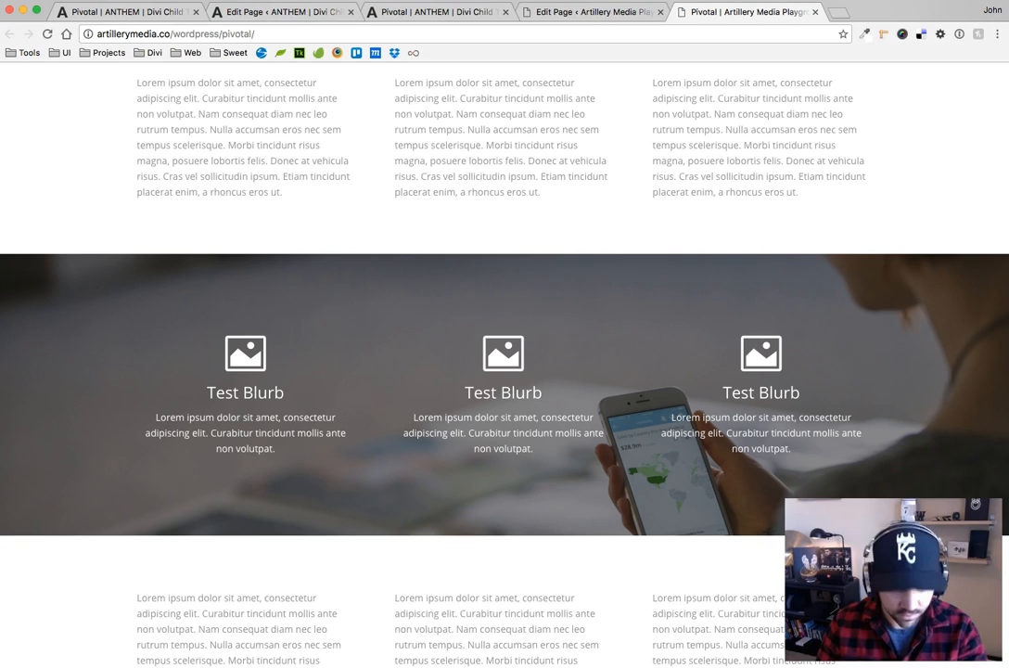
click(591, 12)
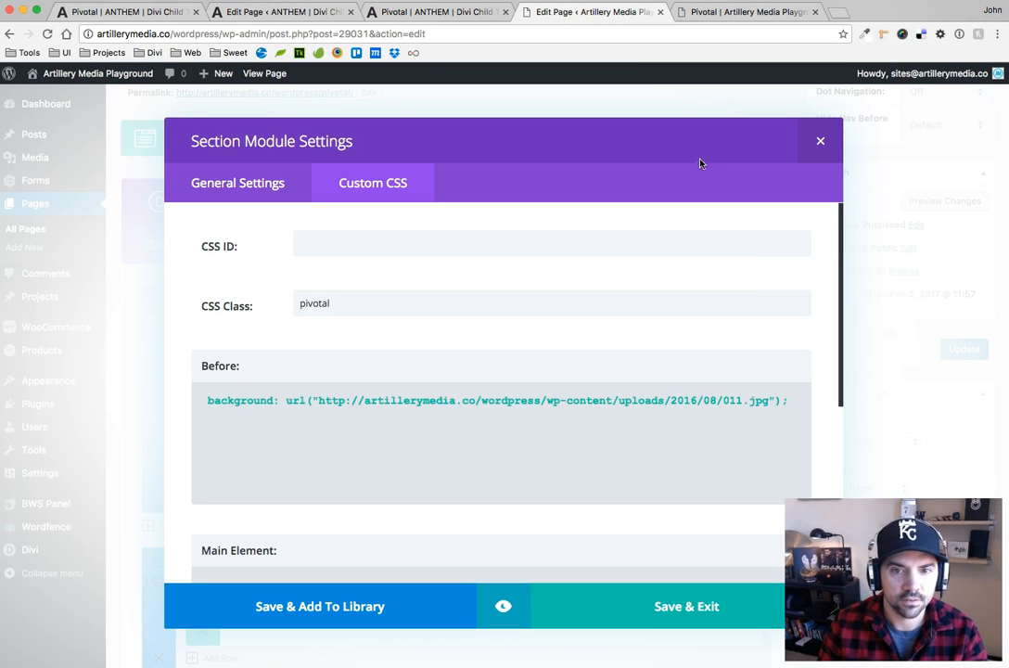
click(278, 12)
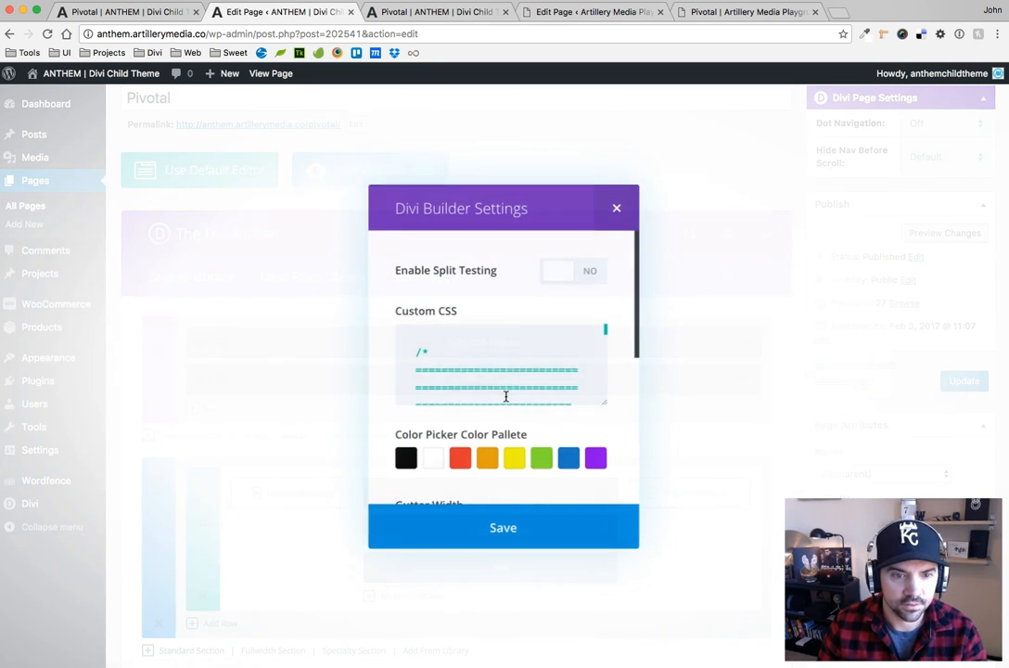
click(495, 381)
key(super+a)
key(BackSpace)
key(super+v)
click(503, 526)
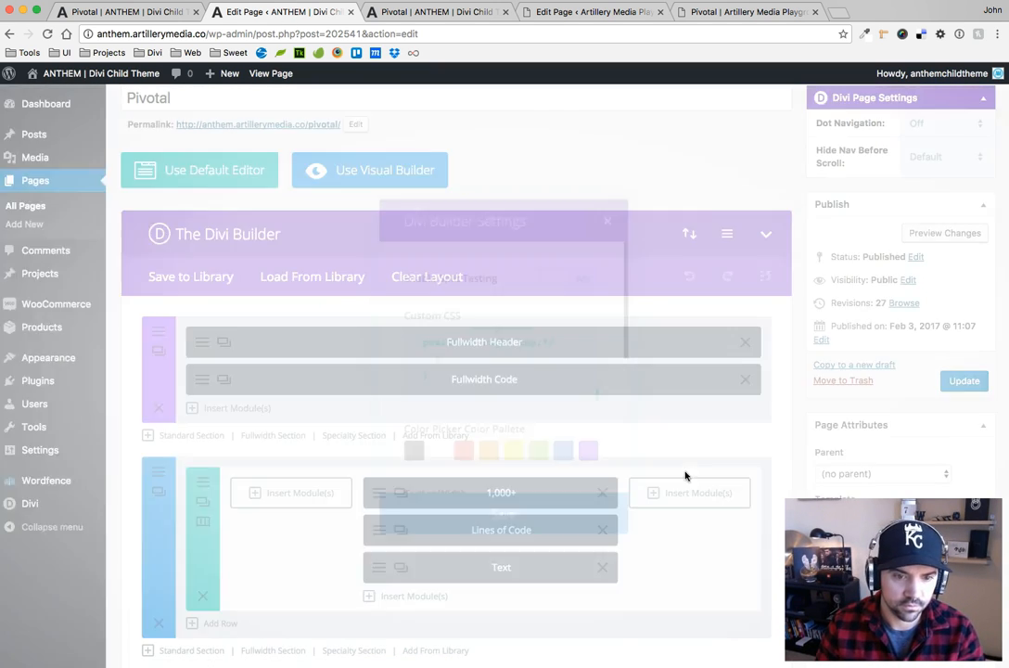
click(964, 382)
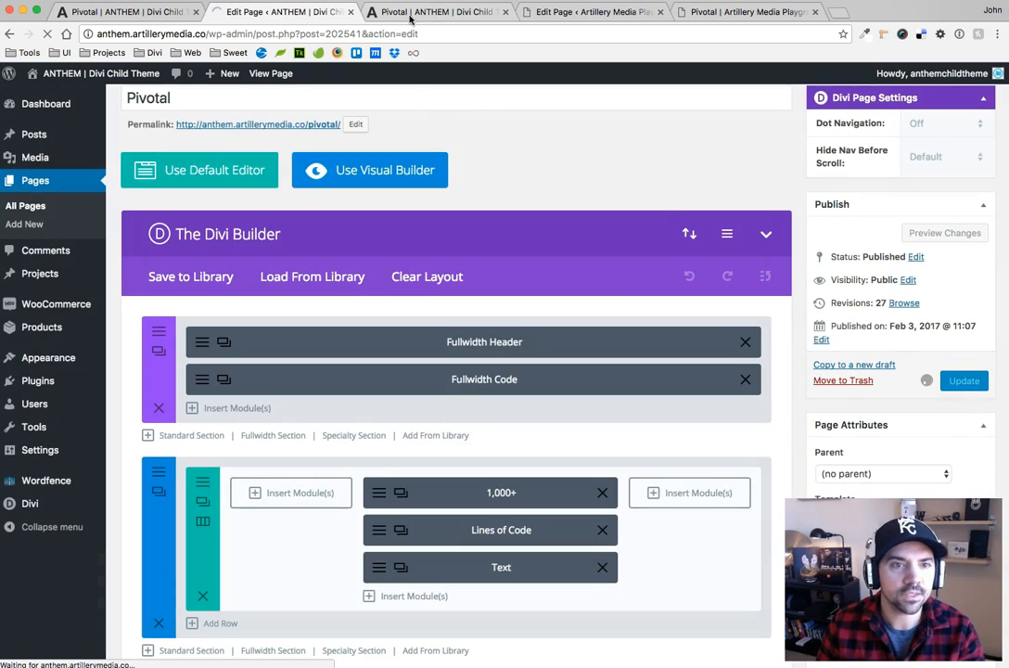
Reload the live ANTHEM Pivotal page and check the hover transition on the Black+White and Anthem Crafts image sections
click(380, 12)
scroll(211, 135, up, 15)
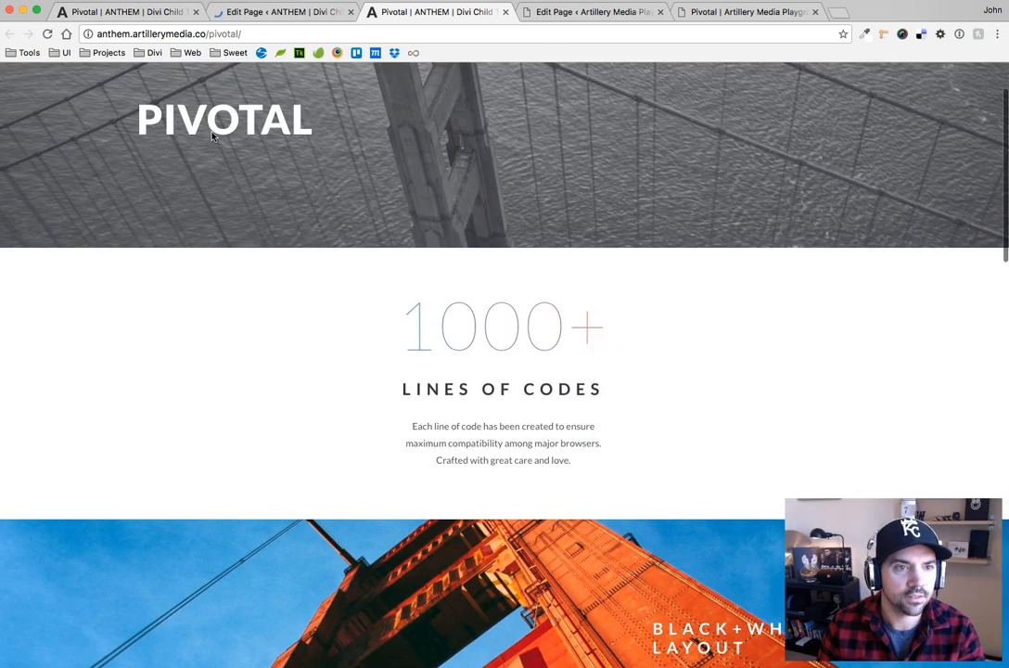
click(47, 33)
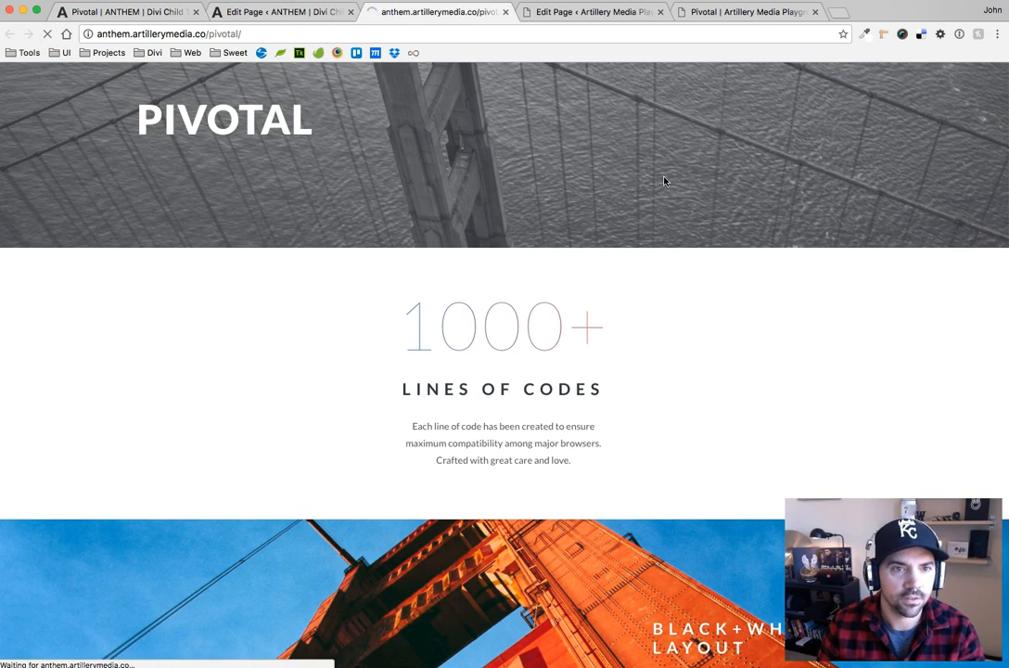
scroll(307, 195, down, 3)
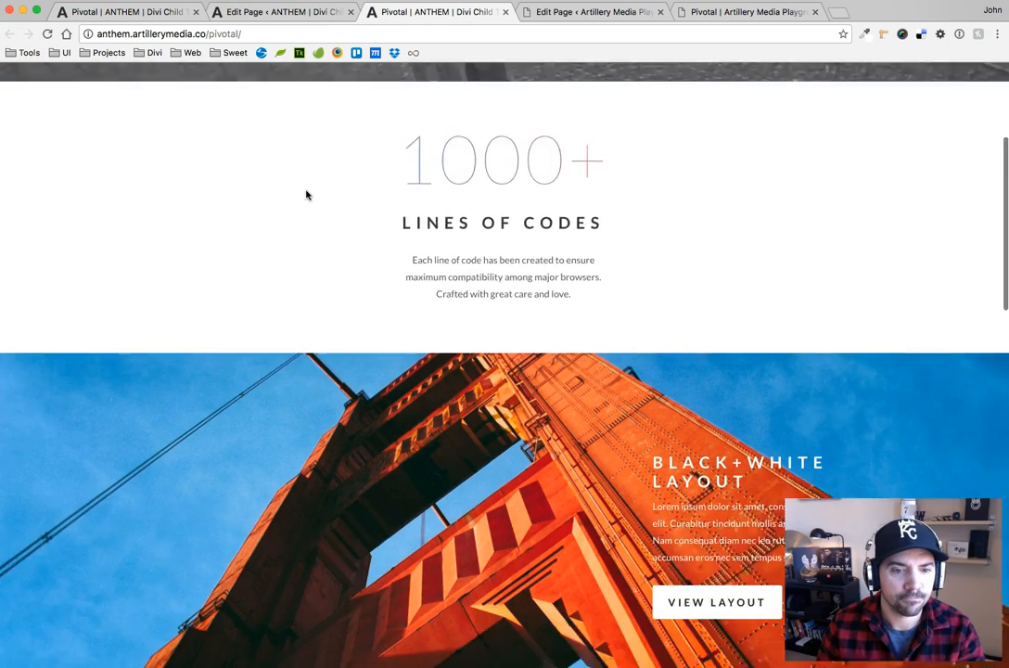
scroll(307, 195, down, 3)
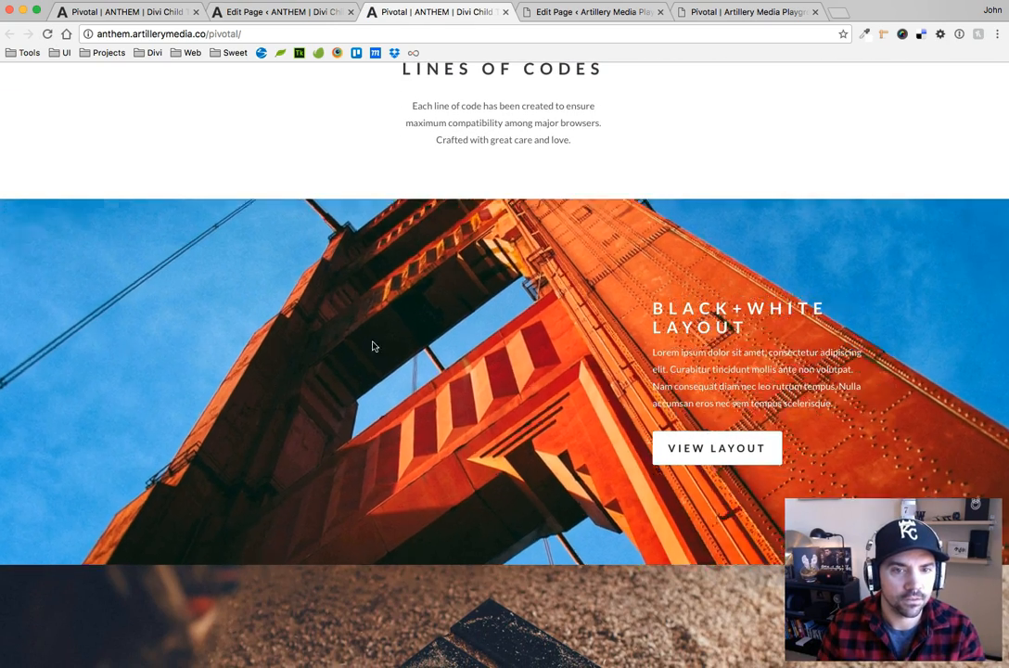
scroll(585, 398, down, 3)
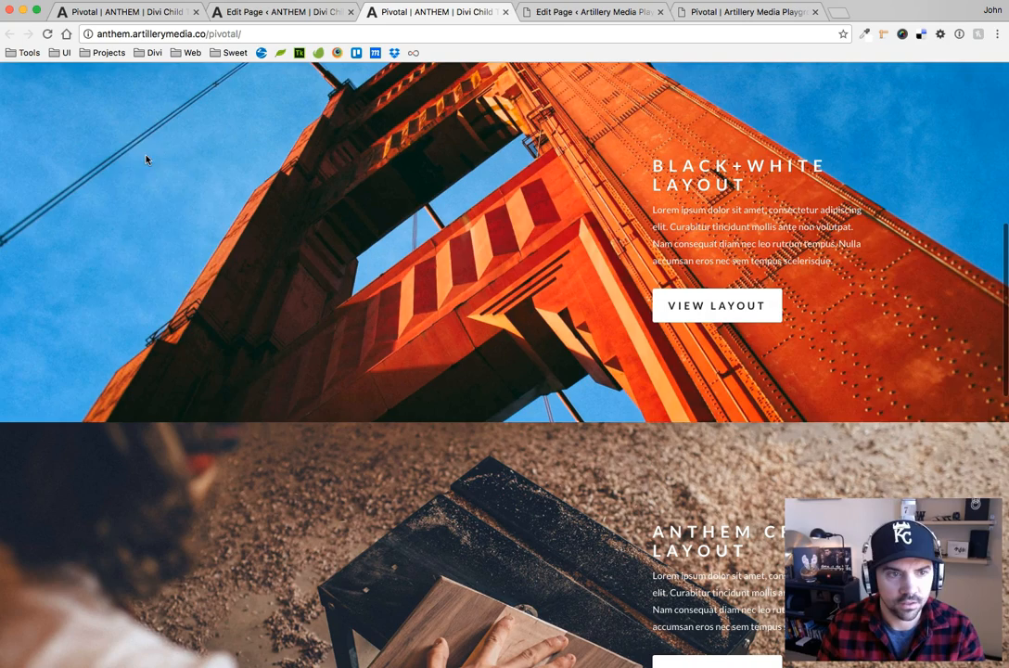
Inspect the Black+White section, force its :hover state, and examine the styles of its ::before element
right_click(136, 142)
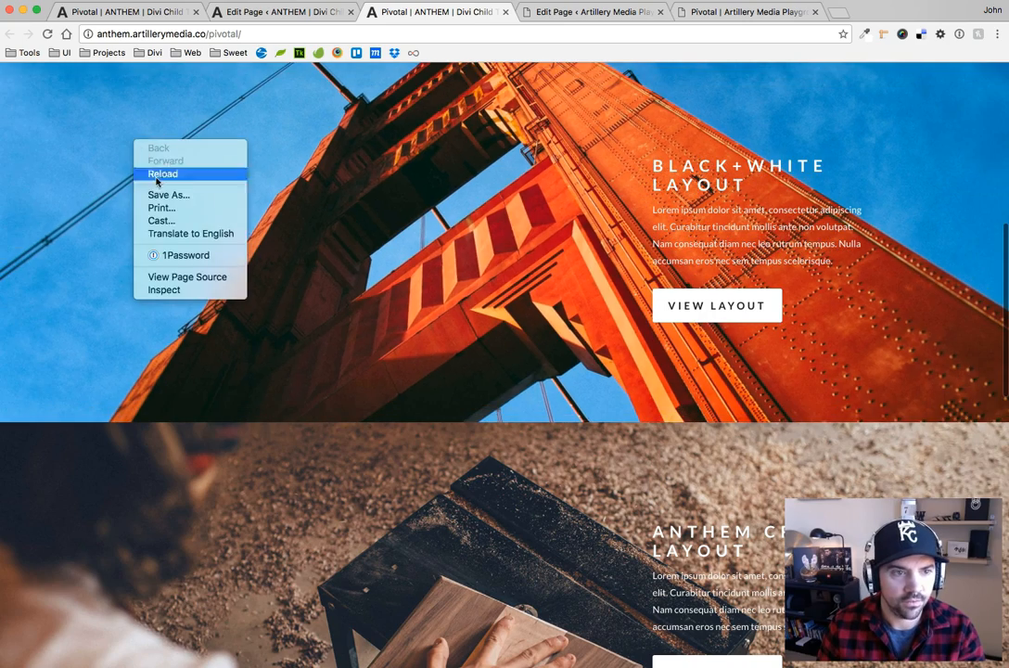
click(183, 291)
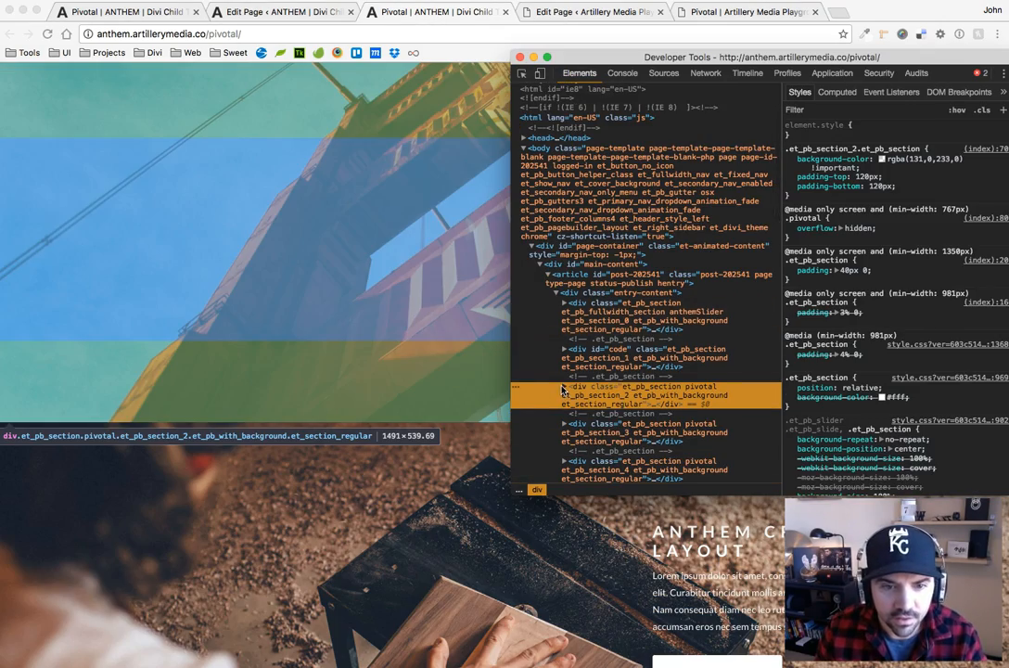
click(566, 386)
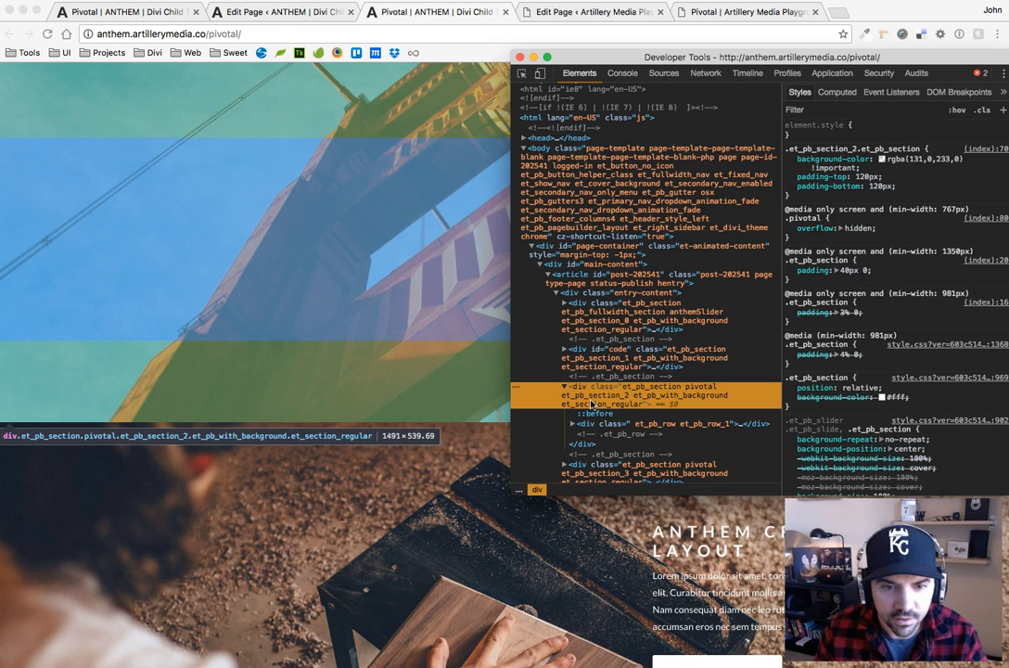
click(957, 110)
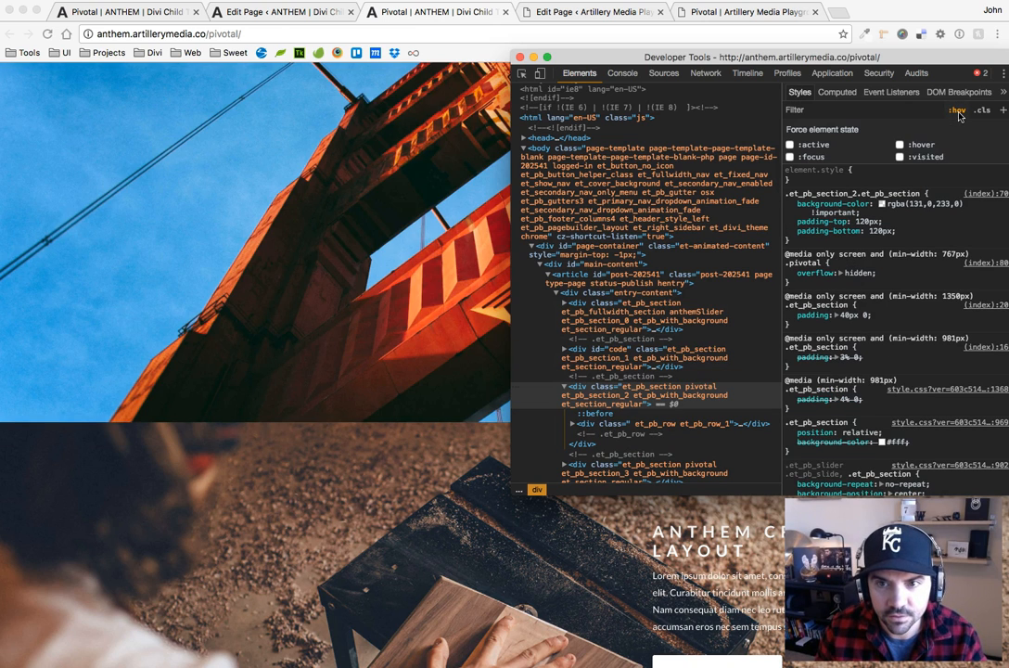
click(899, 146)
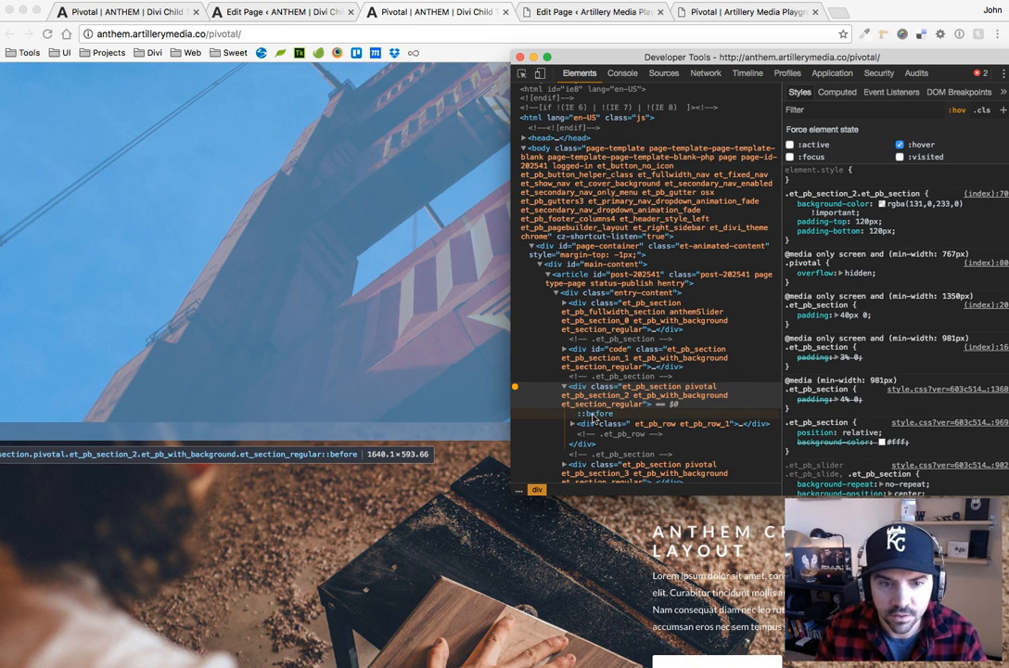
click(598, 414)
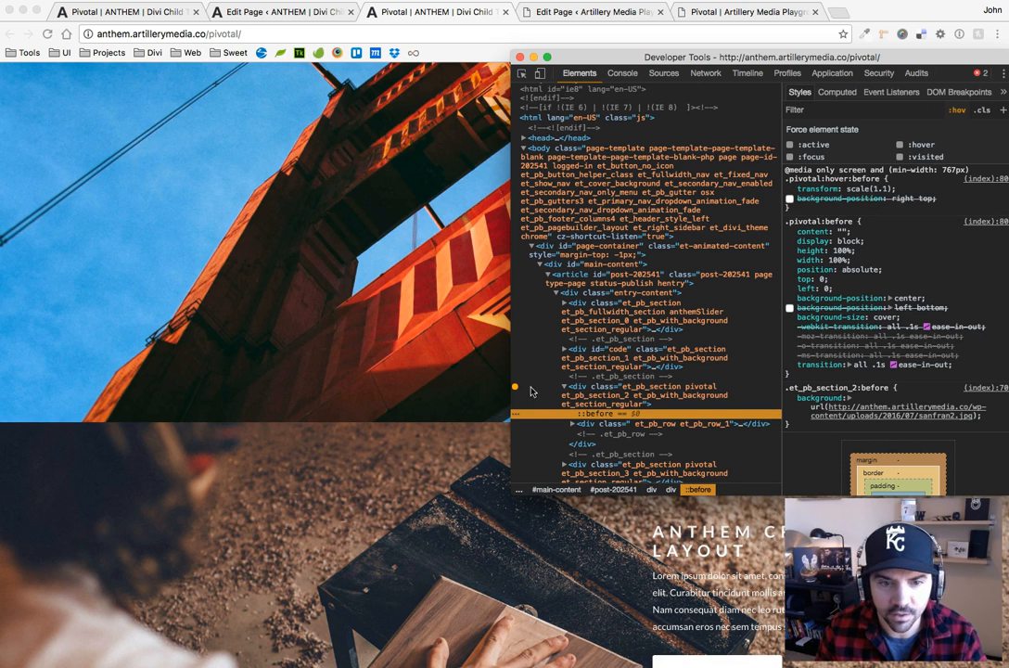
Turn off the forced :hover state on the Black+White section and select its ::before element again
click(631, 390)
click(959, 113)
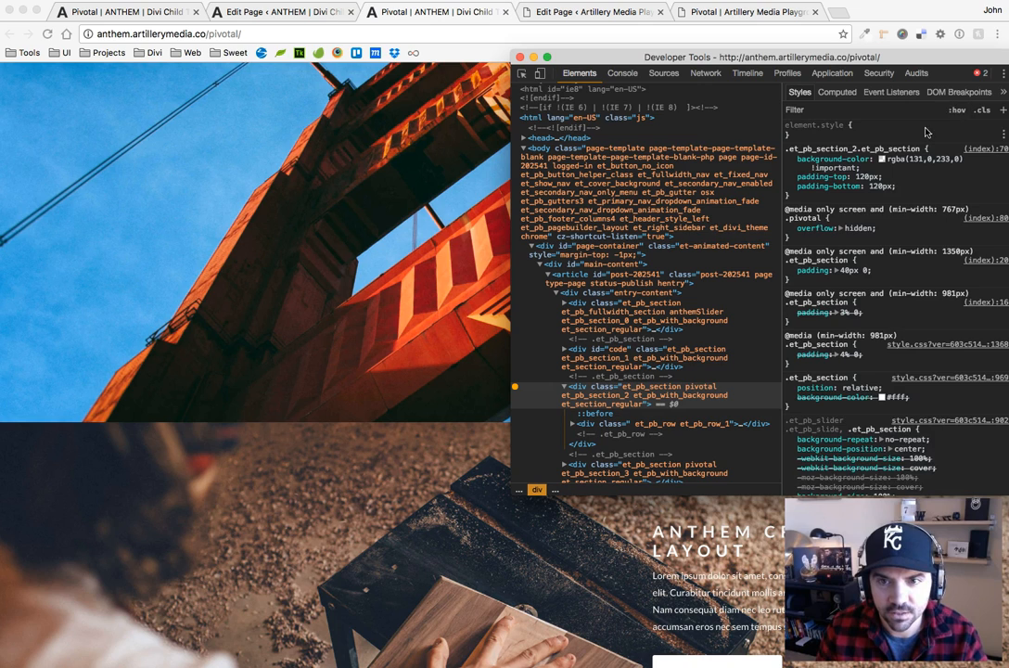
click(958, 112)
click(900, 145)
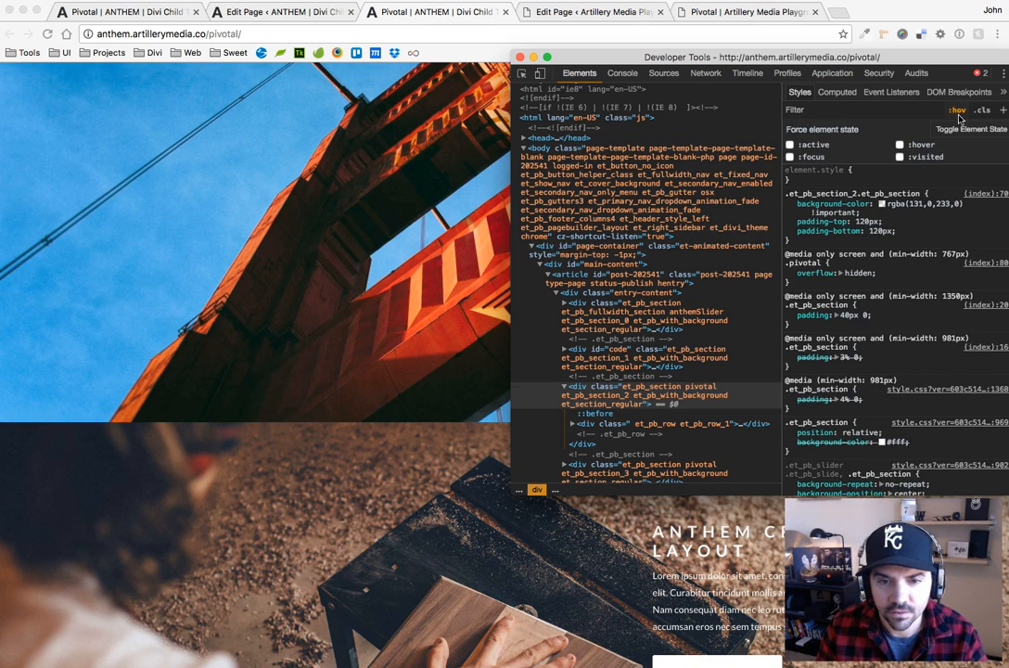
click(647, 363)
click(647, 388)
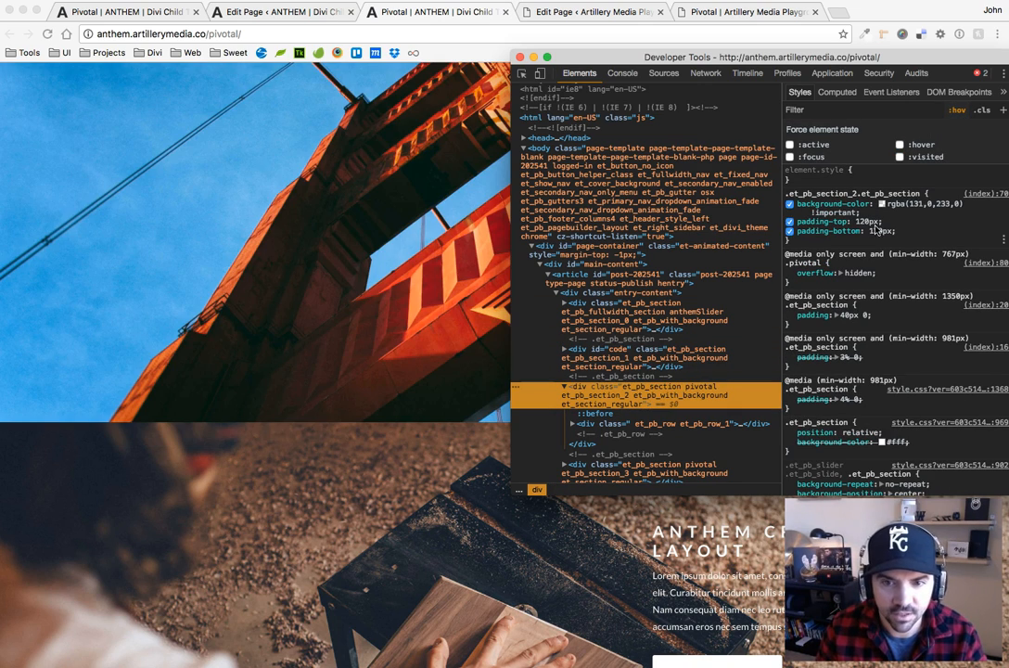
click(601, 414)
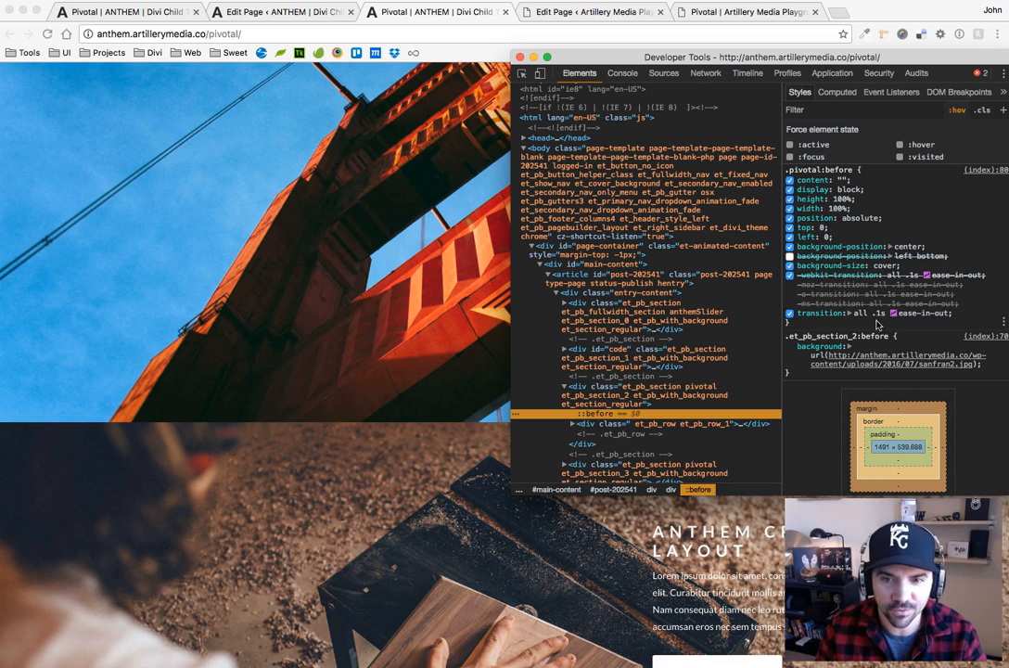
Set the transition duration in the inspected .pivotal:before rule to 1.5s
click(879, 312)
key(Right)
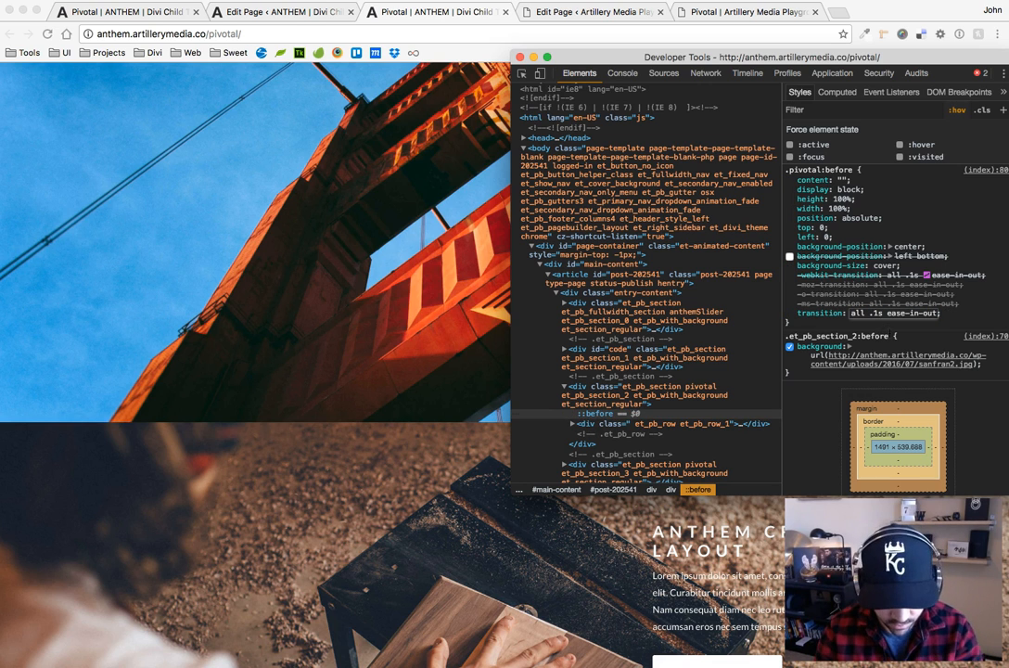
key(BackSpace)
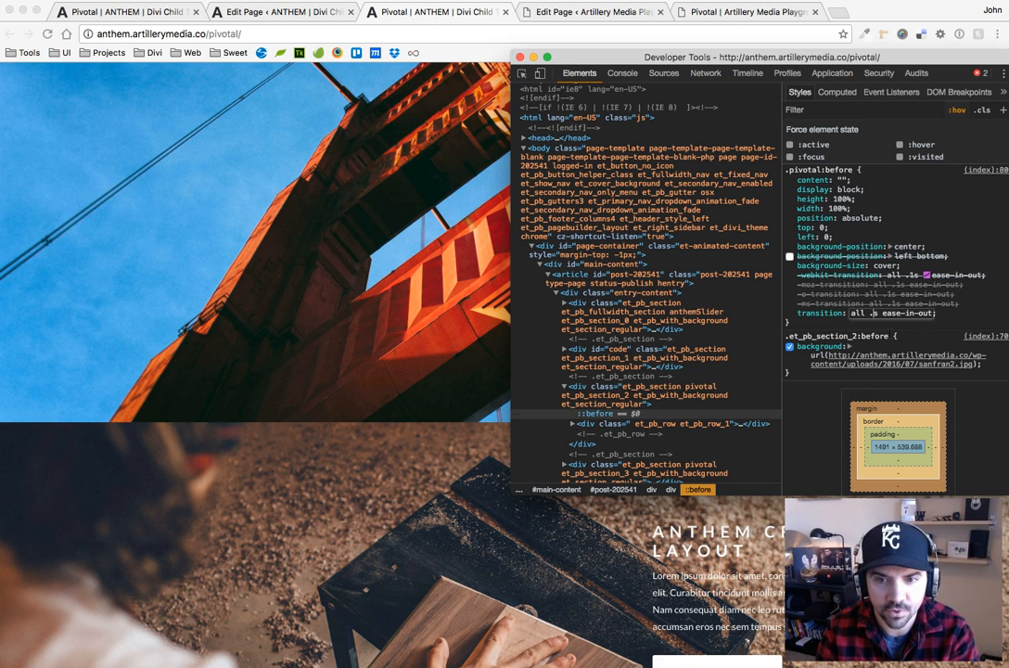
text(1.)
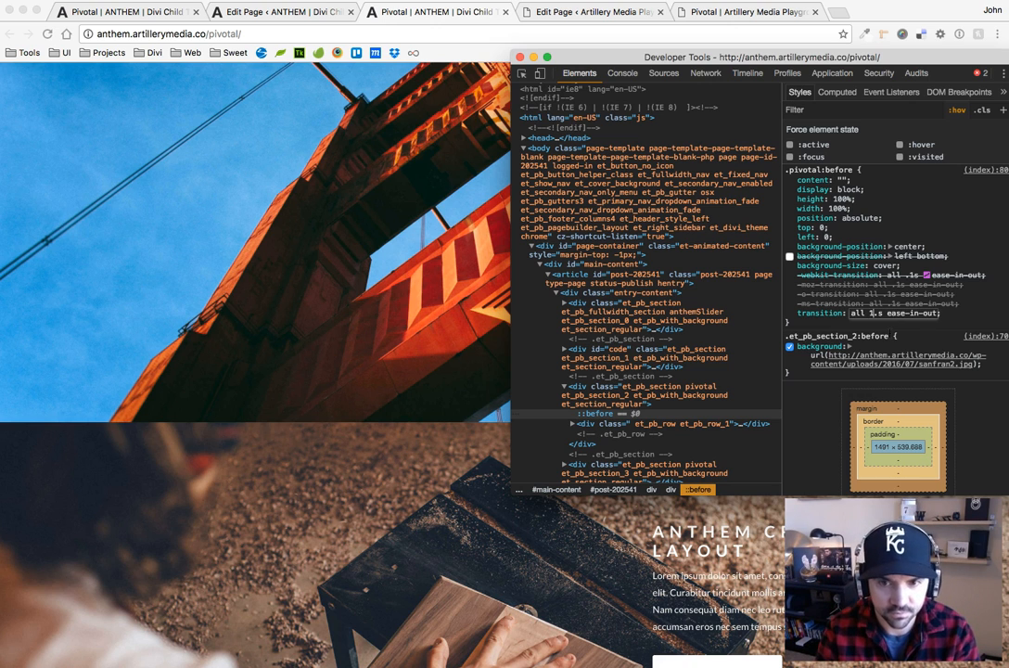
text(5)
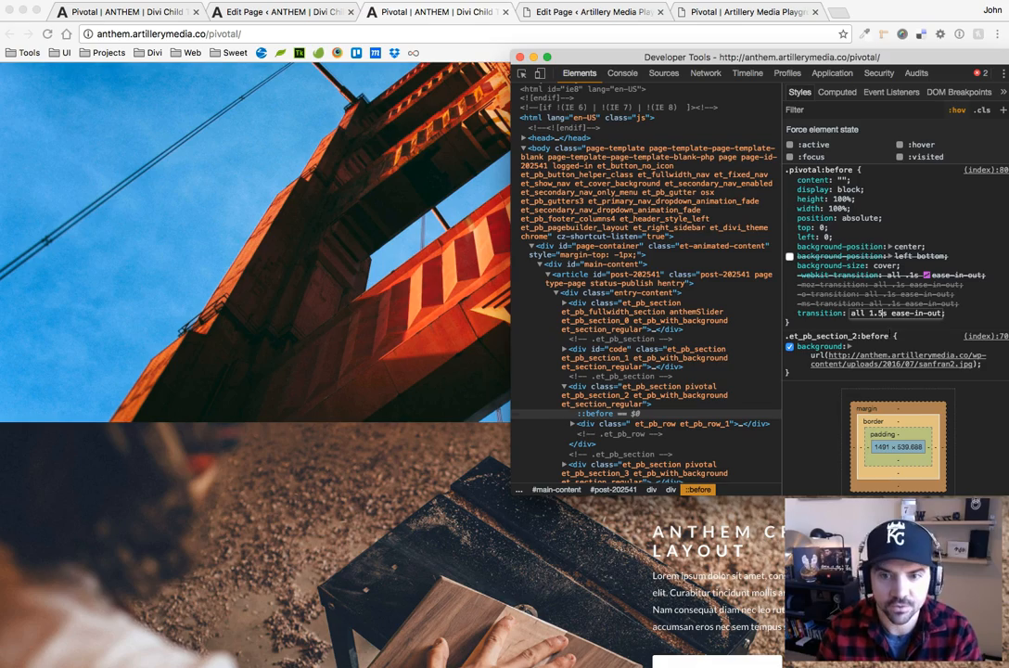
key(Return)
Close the developer tools and check the slower hover scaling on the Black+White, Anthem Crafts and Anthem Cycles sections
scroll(250, 219, up, 3)
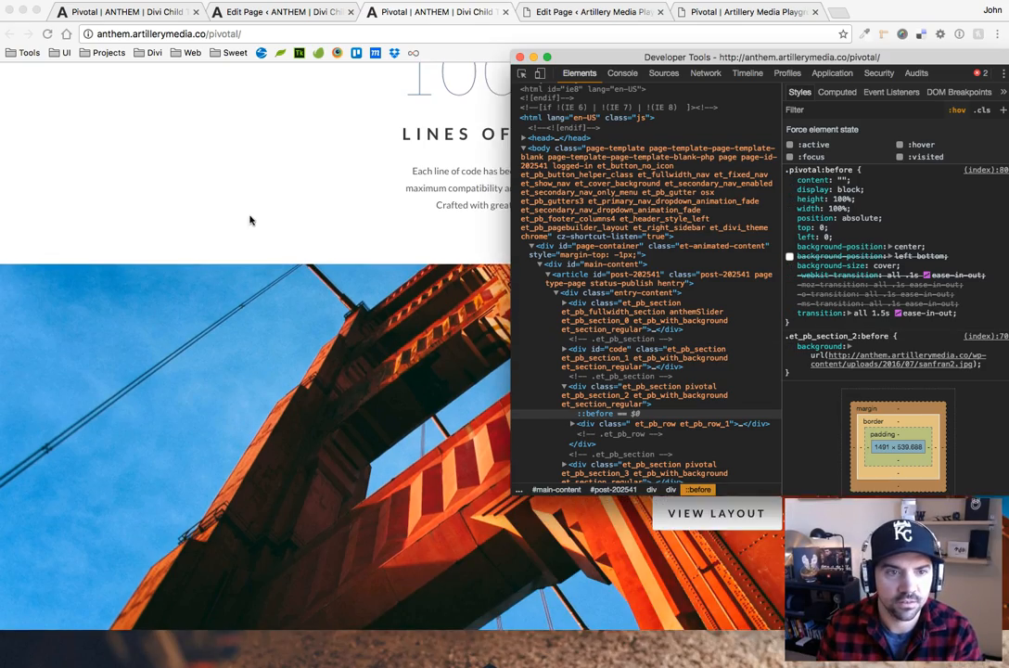
key(super+alt+i)
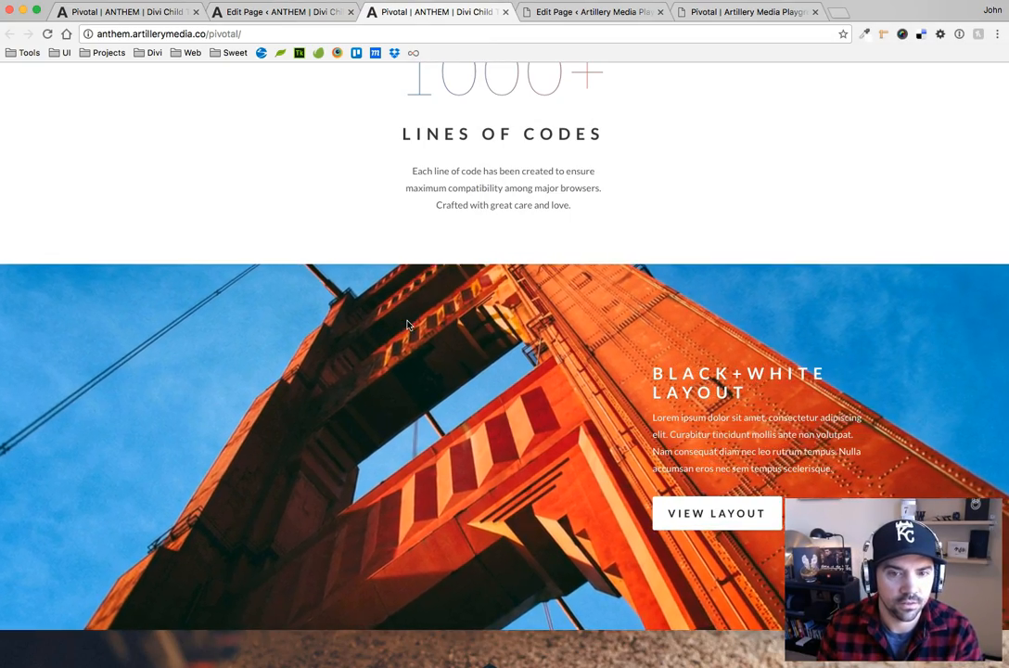
scroll(408, 324, down, 5)
scroll(431, 390, down, 1)
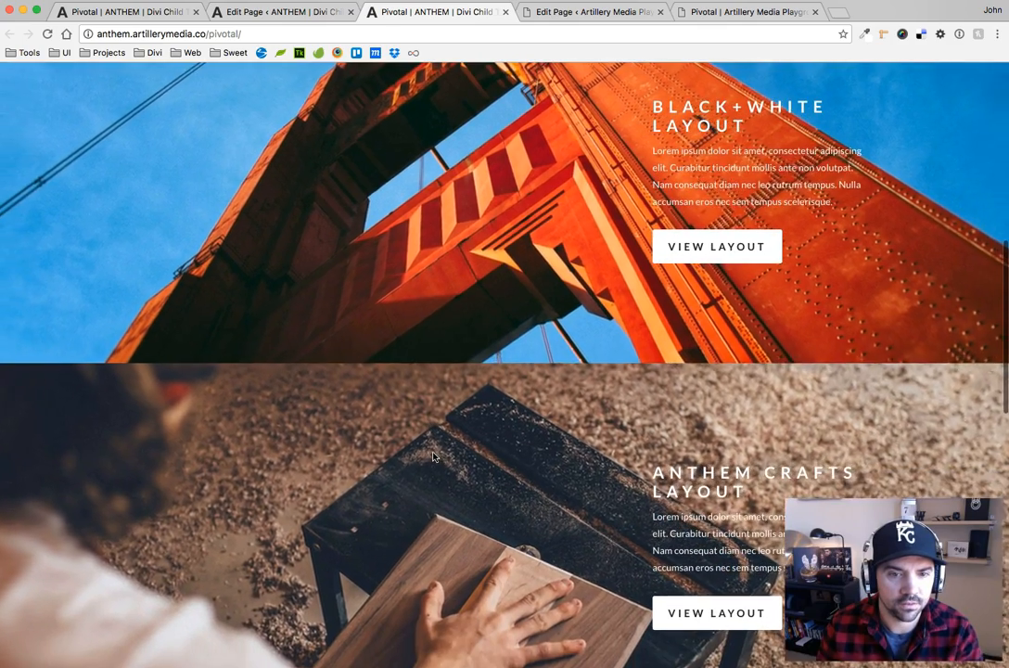
scroll(370, 442, down, 8)
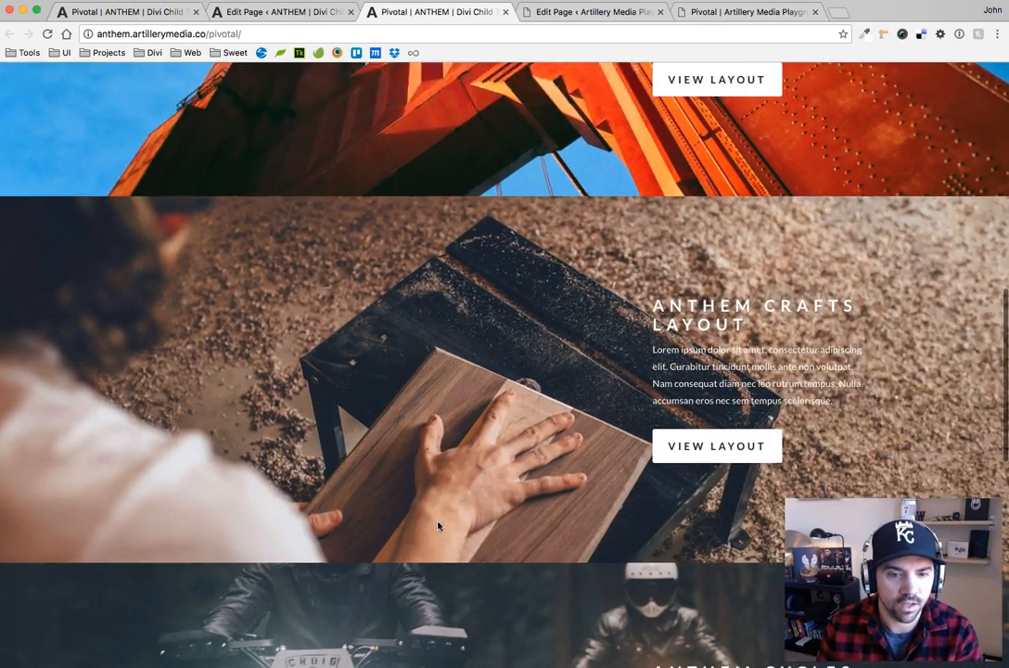
scroll(451, 576, down, 2)
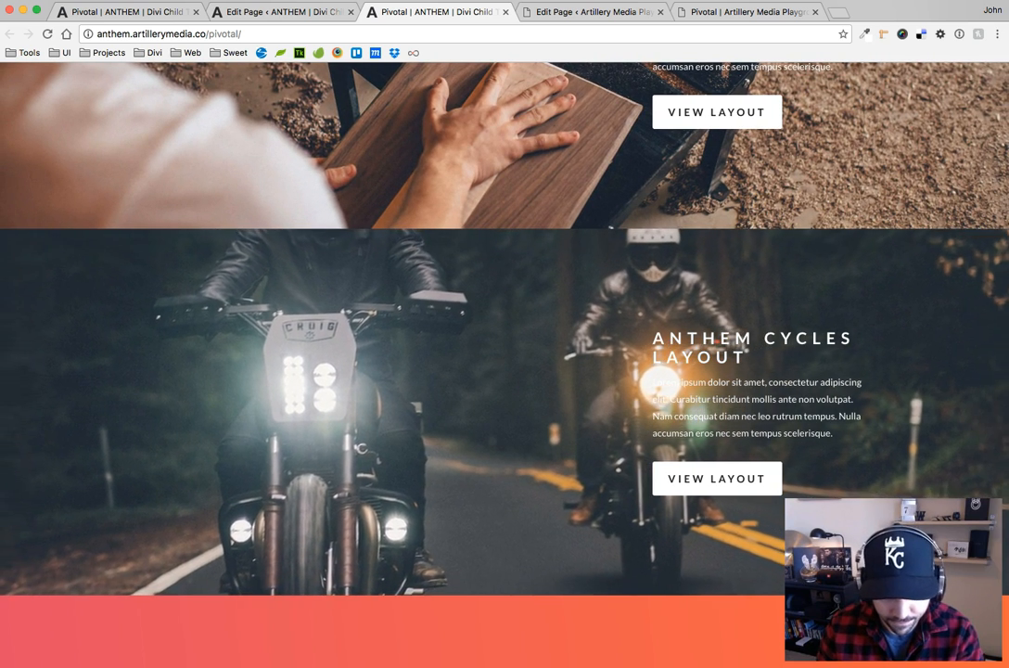
Switch to pivotal.css and, in .pivotal:before, comment out background-position: center and uncomment background-position: left bottom
key(super+Tab)
click(301, 288)
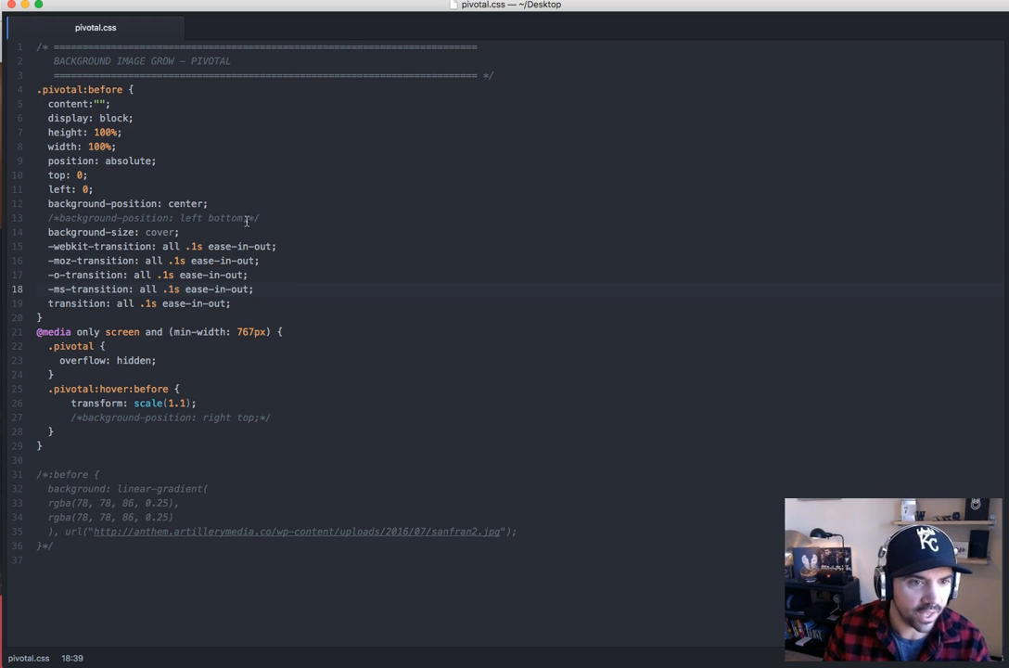
drag(212, 205, 63, 205)
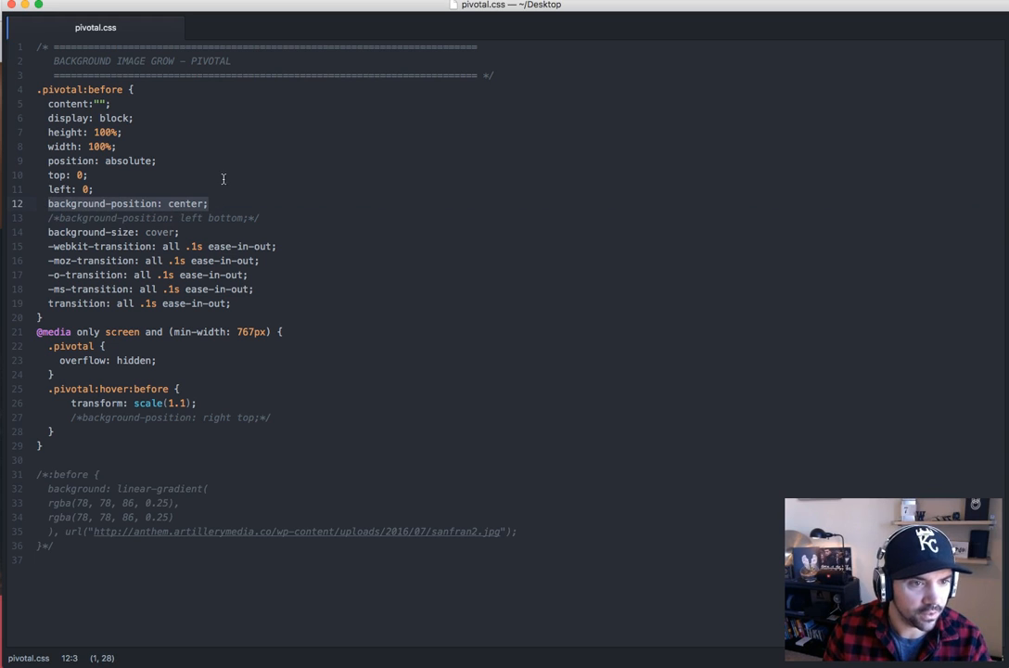
key(super+slash)
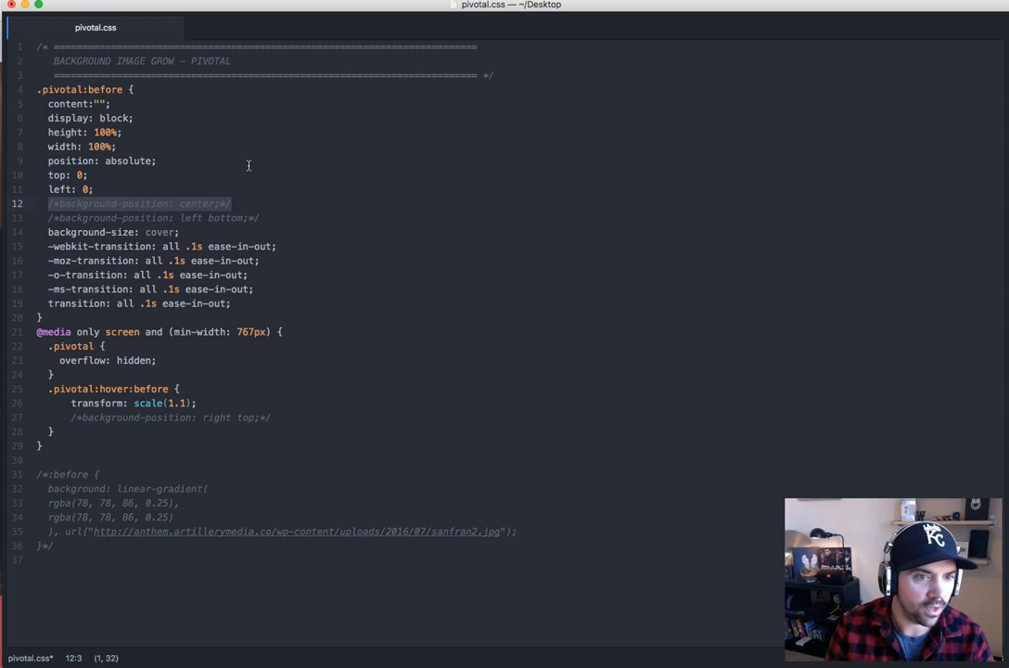
drag(260, 218, 43, 219)
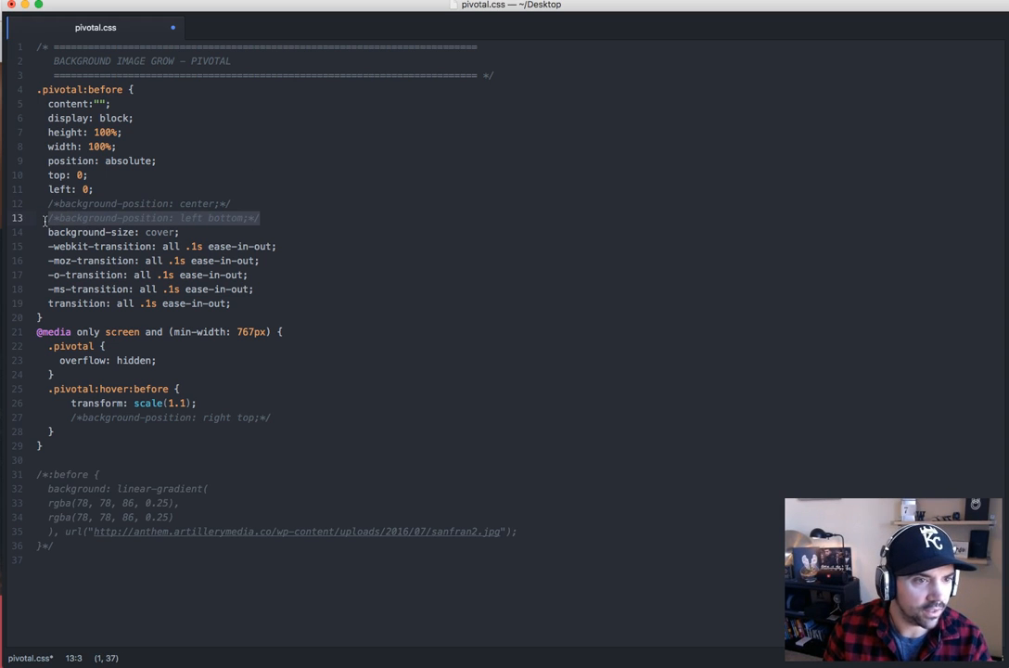
key(super+slash)
click(193, 218)
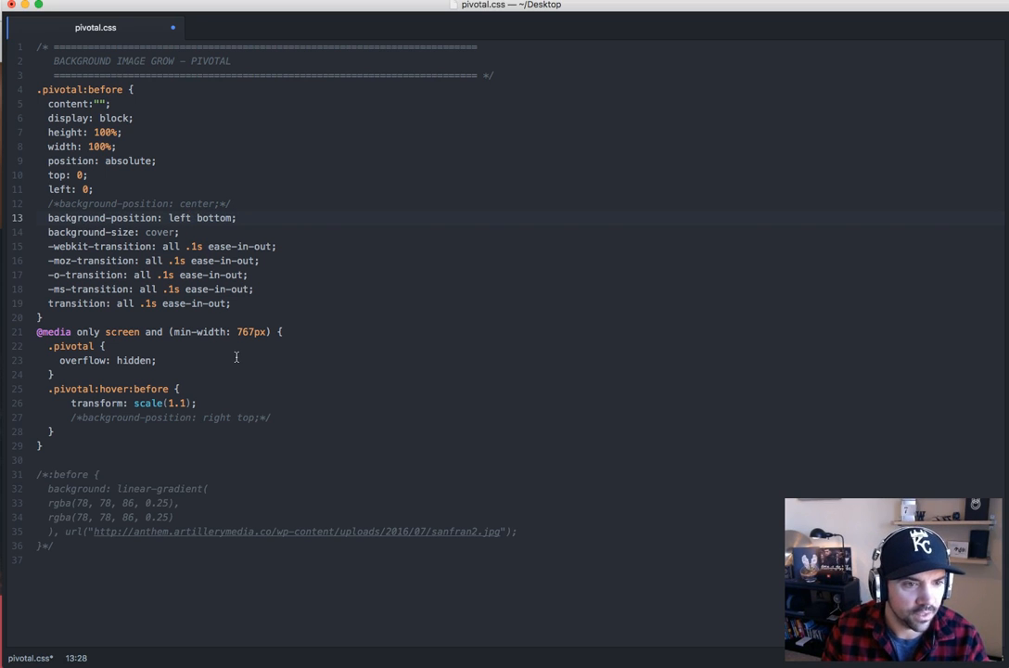
Uncomment background-position: right top in the .pivotal:hover:before rule
drag(186, 231, 136, 231)
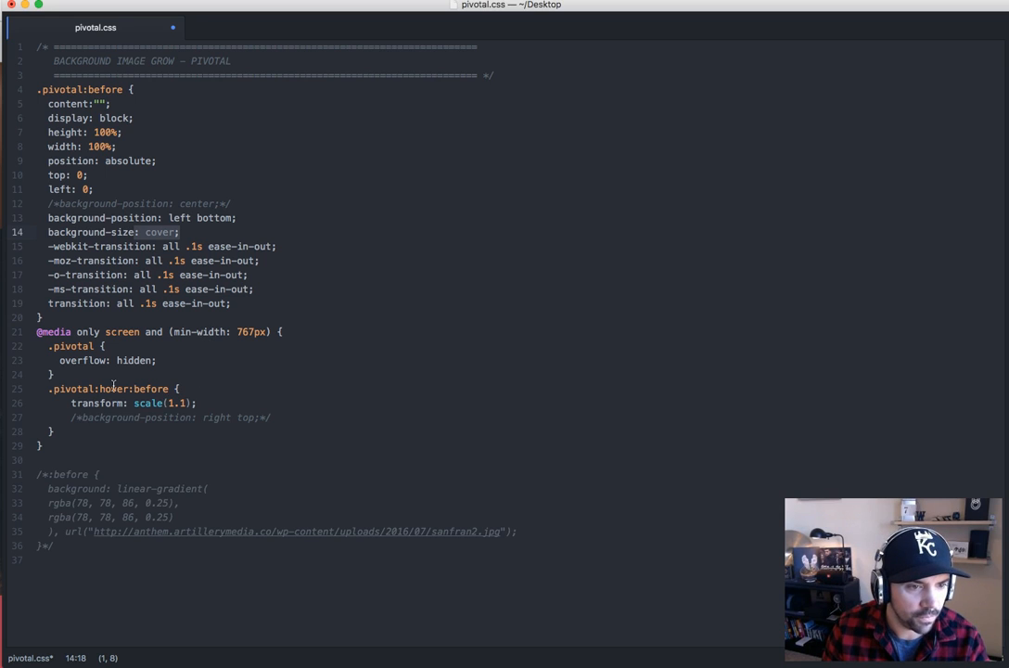
drag(72, 417, 271, 417)
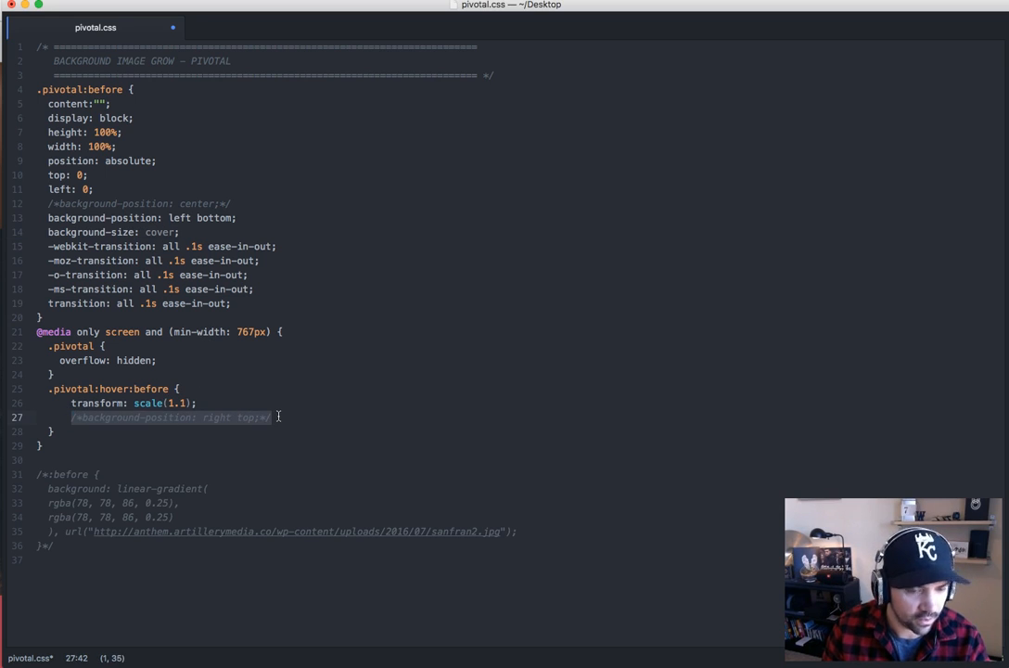
key(super+slash)
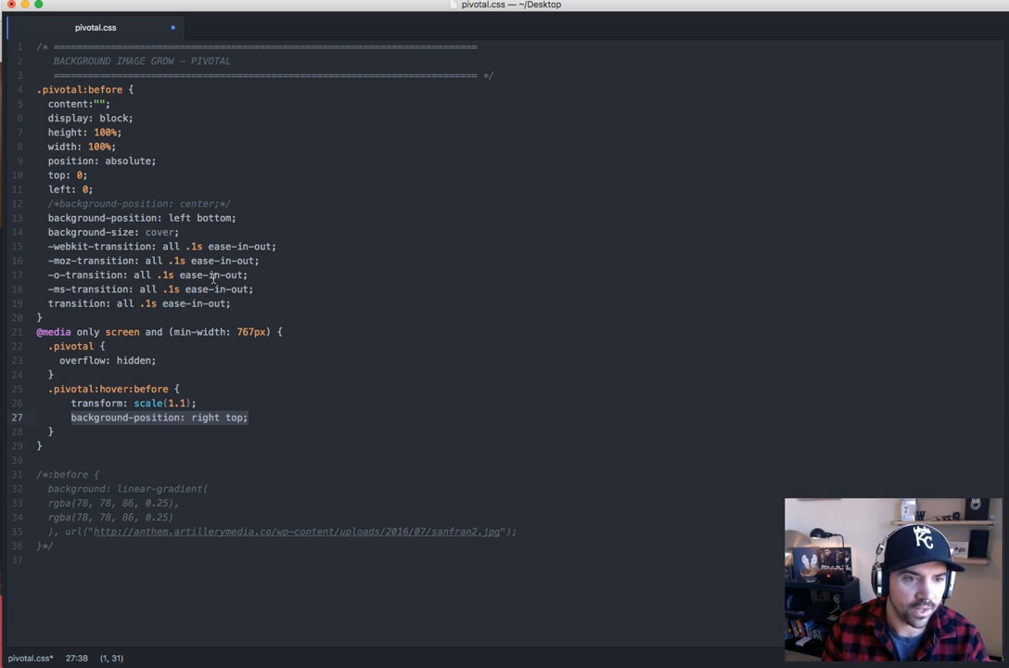
click(345, 412)
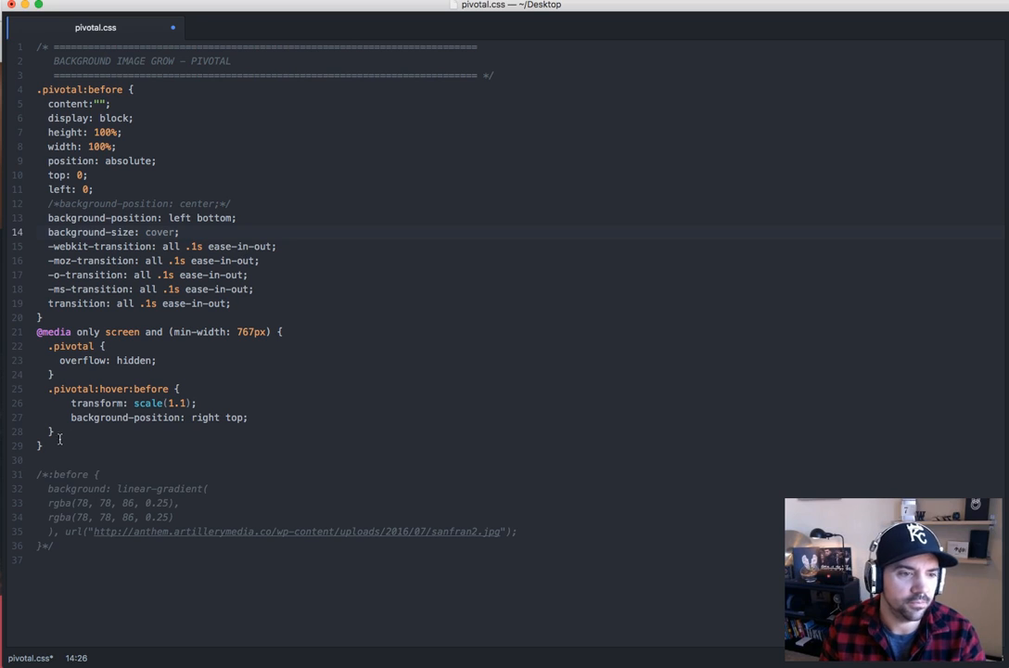
Copy the .pivotal CSS above the commented gradient block and replace the ANTHEM Pivotal page's Divi Builder Custom CSS with it in Chrome
drag(55, 446, 11, 29)
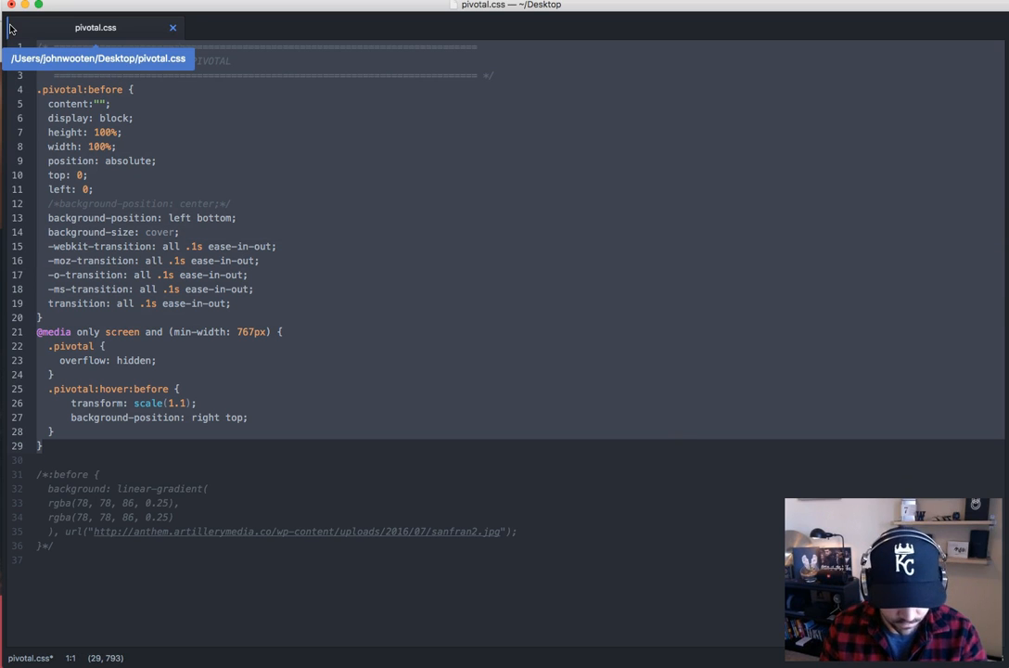
key(super+Tab)
click(278, 12)
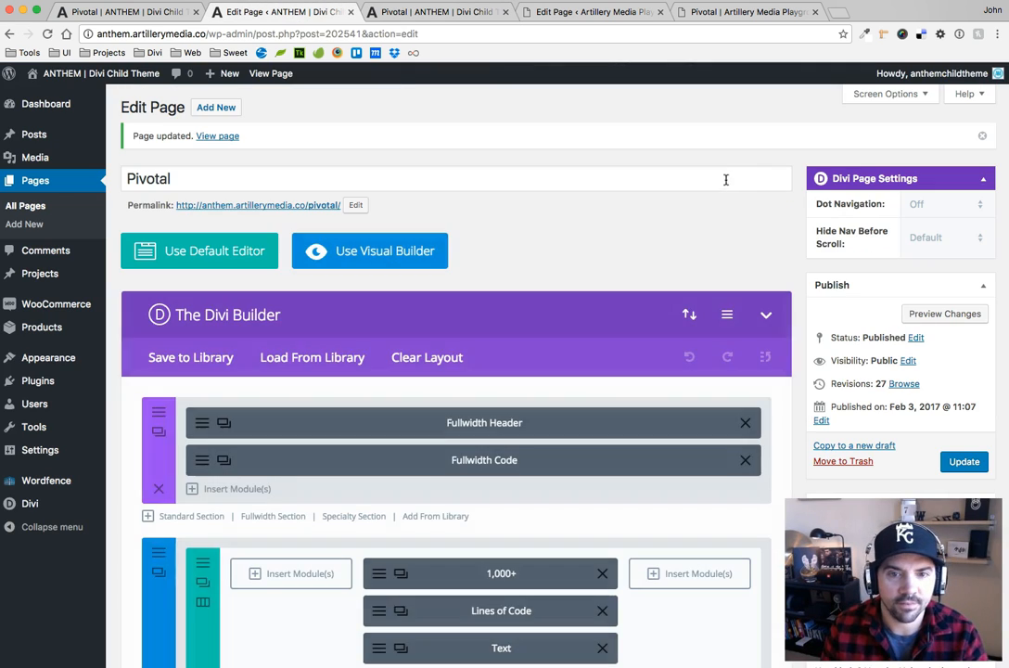
click(729, 315)
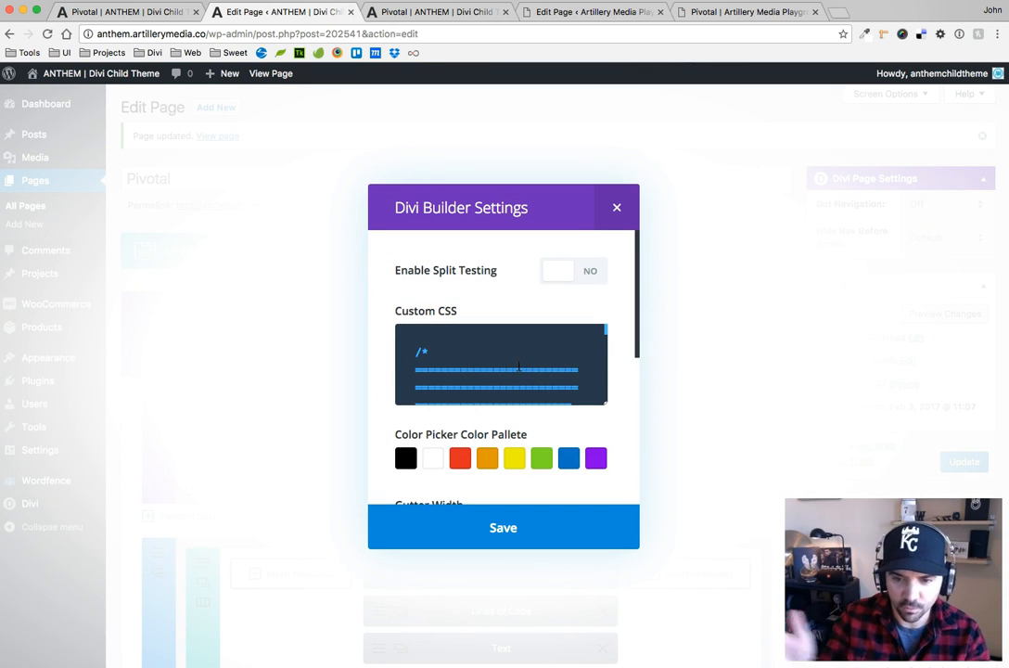
key(ctrl+a)
key(BackSpace)
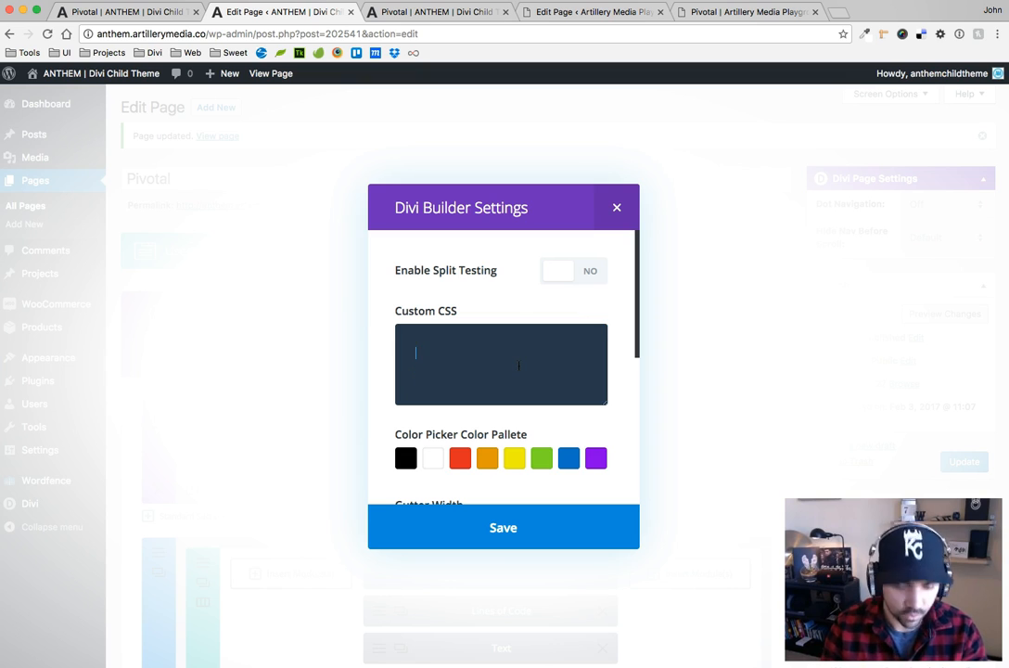
text(position: right top; })
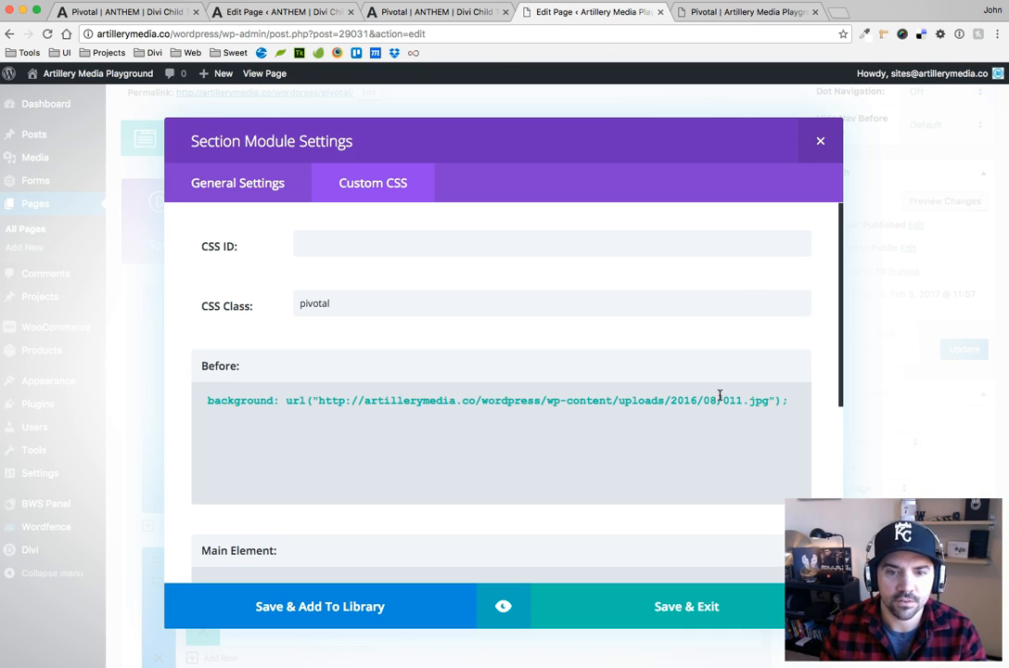
Replace the Artillery Media Playground Pivotal page's Custom CSS with the copied code, and update both this page and the ANTHEM one
click(820, 141)
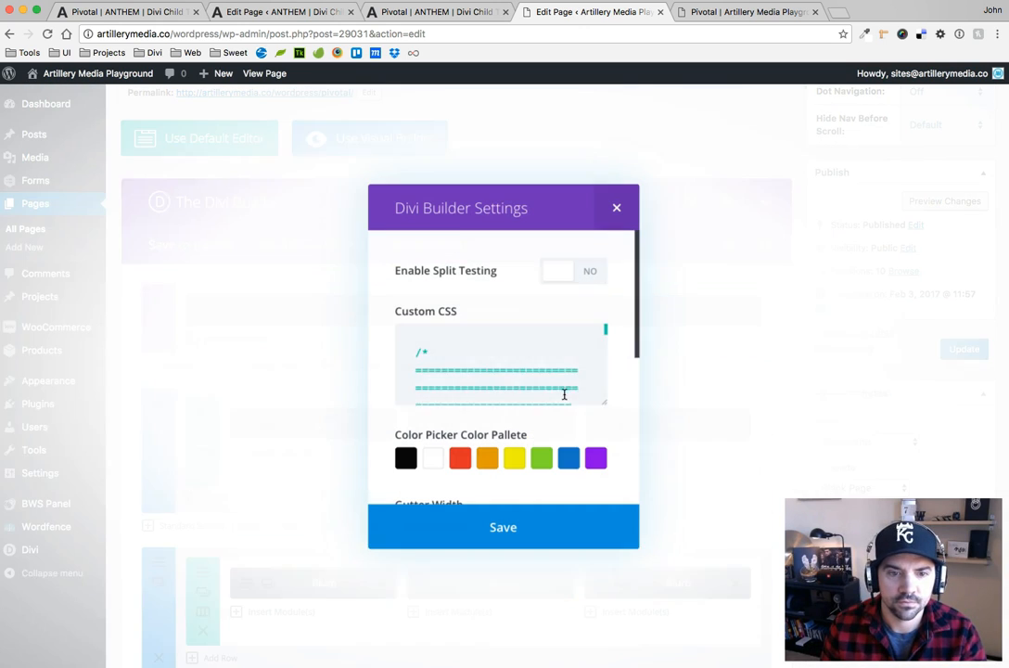
click(540, 388)
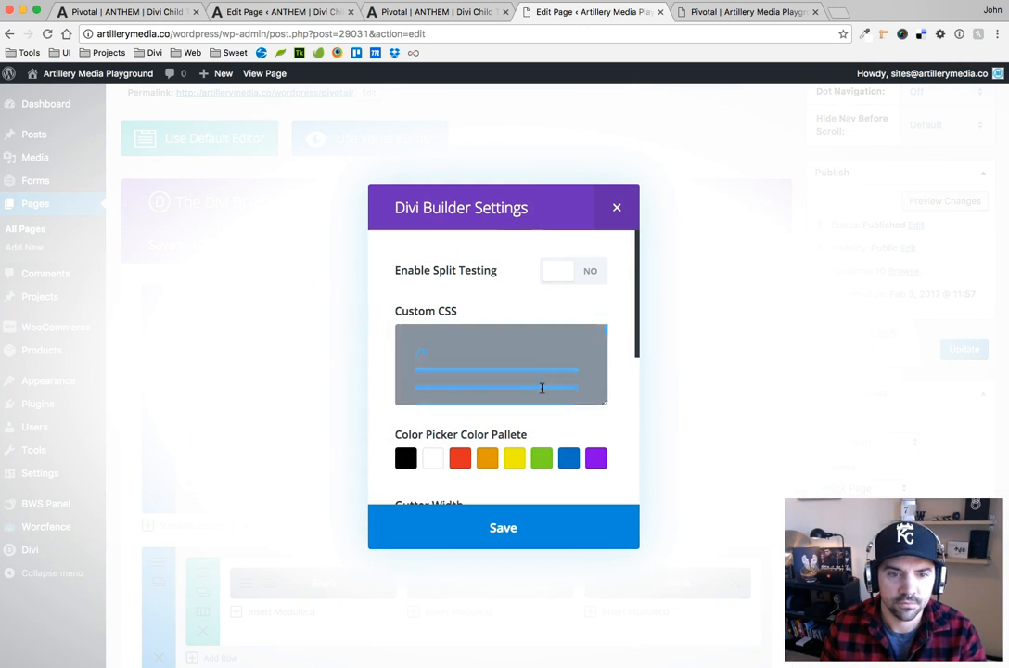
key(ctrl+a)
key(BackSpace)
key(ctrl+v)
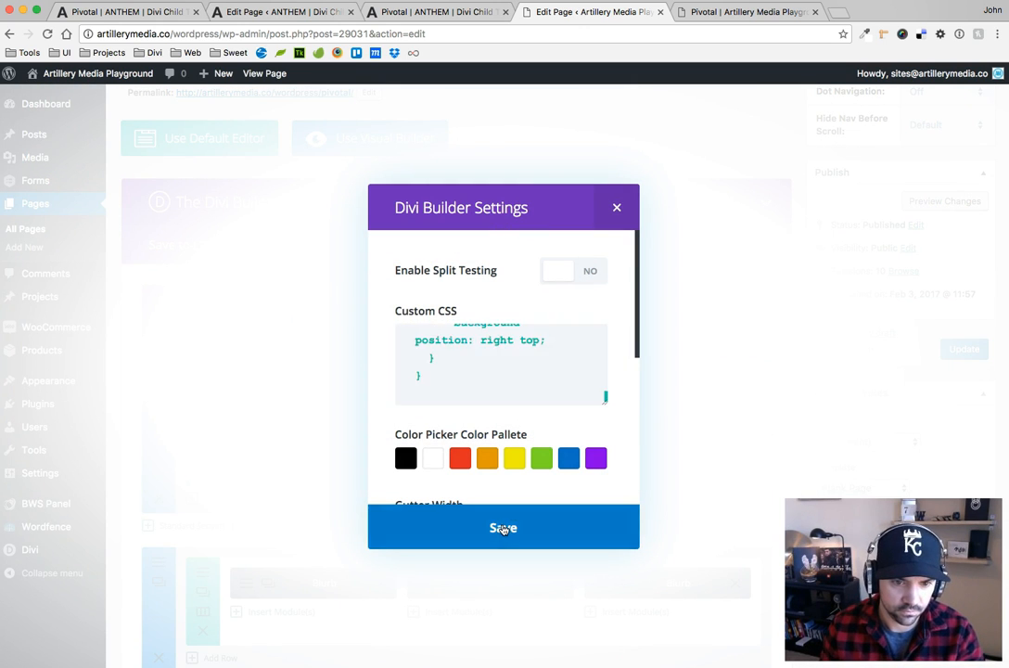
click(503, 527)
click(964, 349)
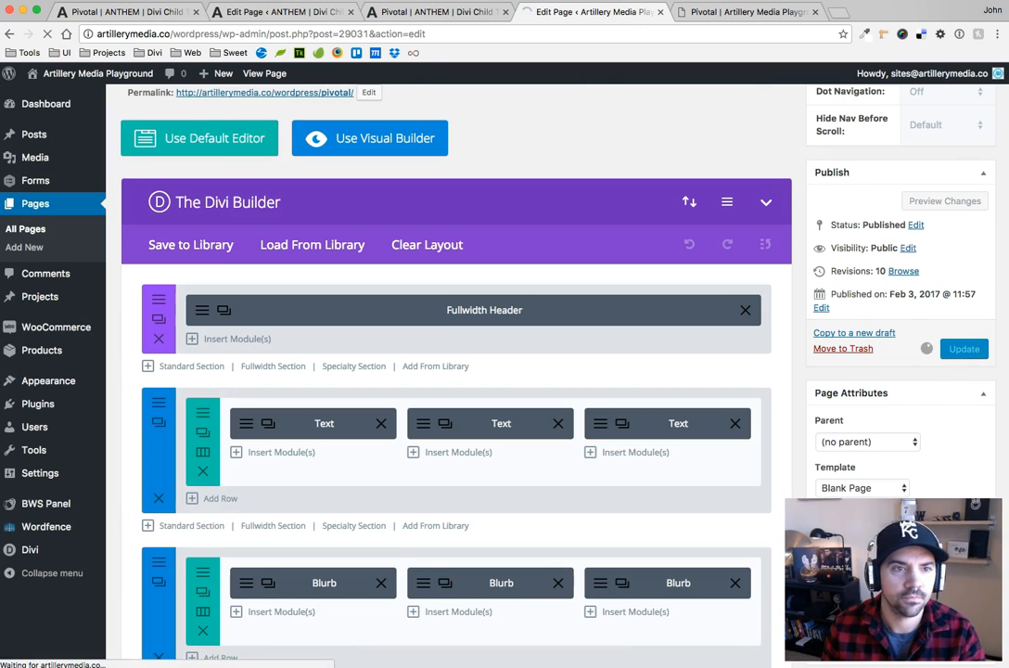
key(super+2)
click(963, 461)
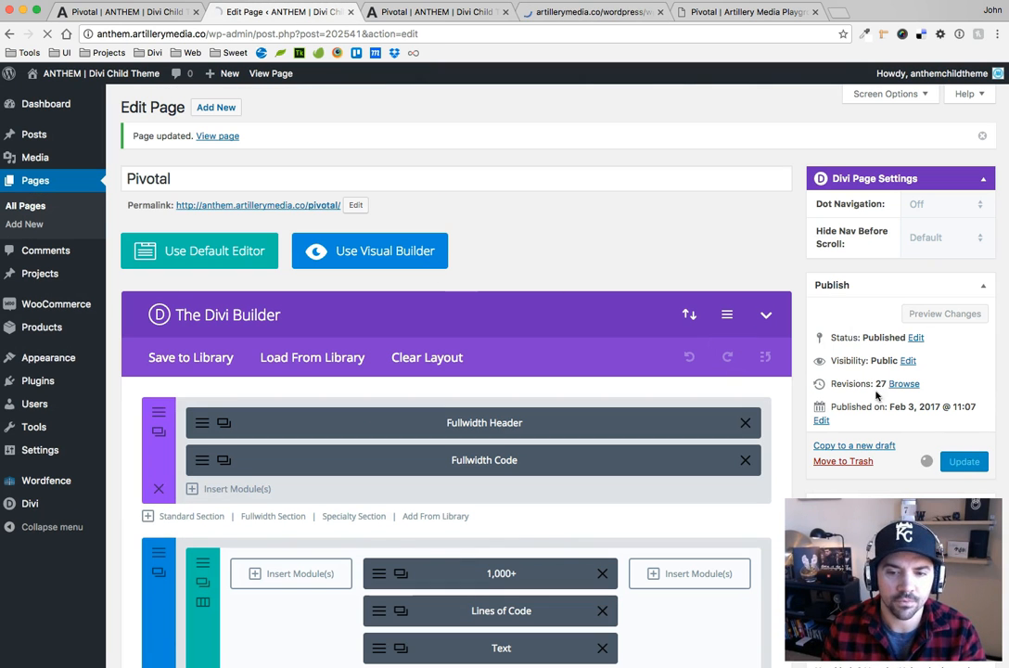
Reload the live Pivotal pages of both the ANTHEM and Artillery Media Playground sites
click(426, 12)
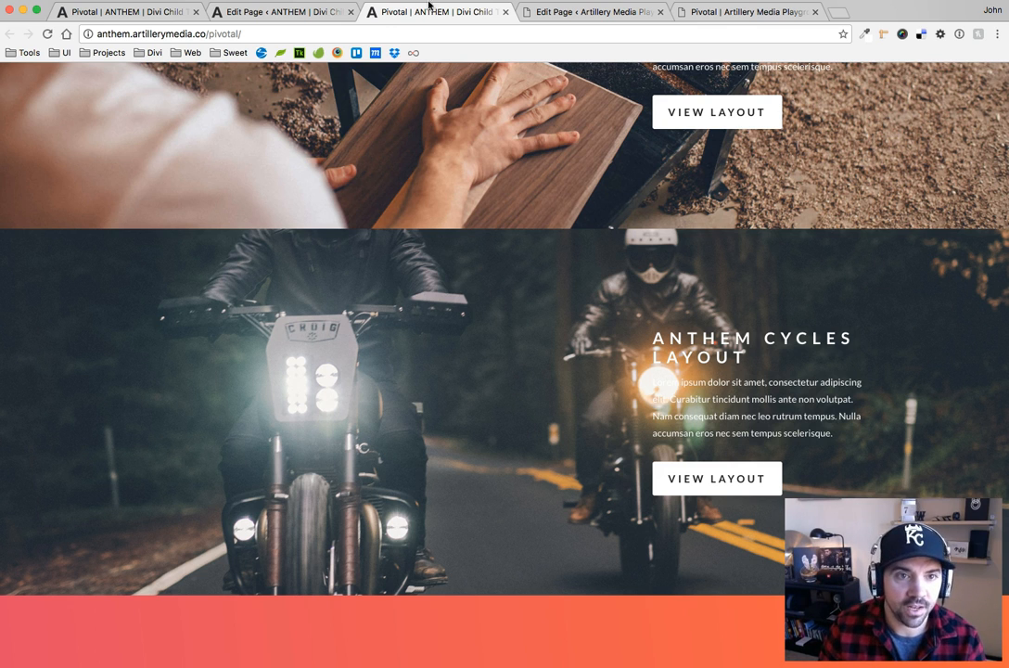
scroll(376, 219, up, 10)
scroll(376, 219, up, 1)
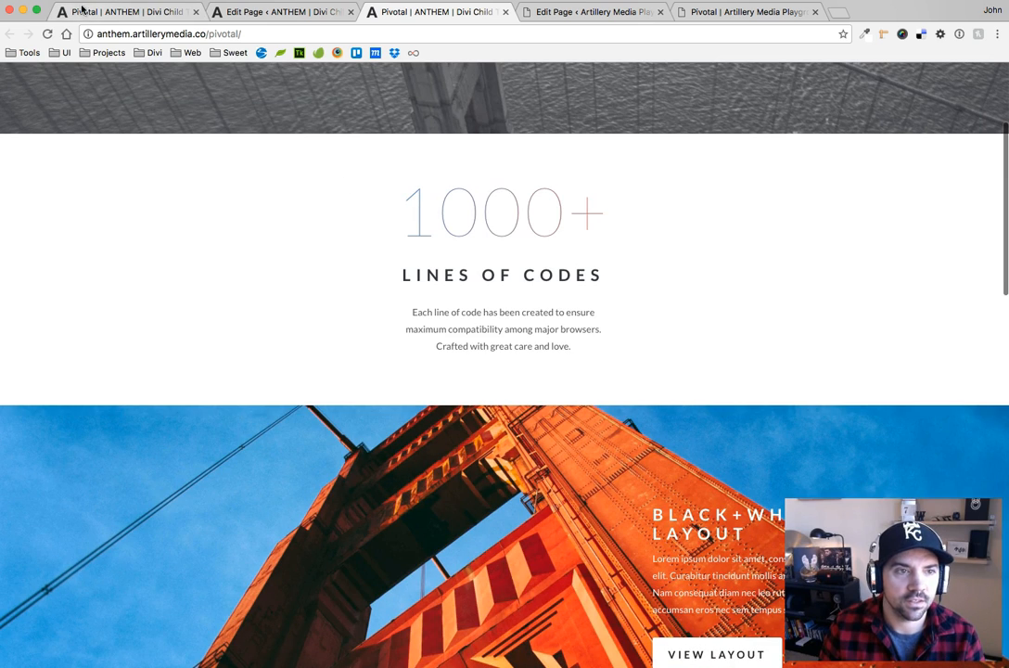
click(48, 35)
click(722, 13)
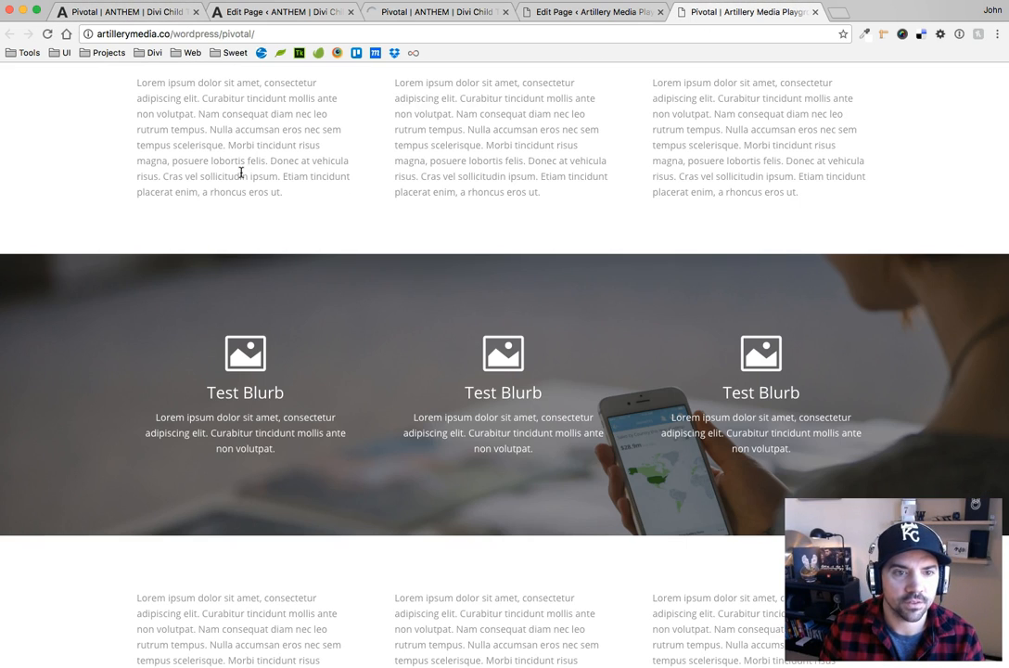
click(48, 34)
click(452, 11)
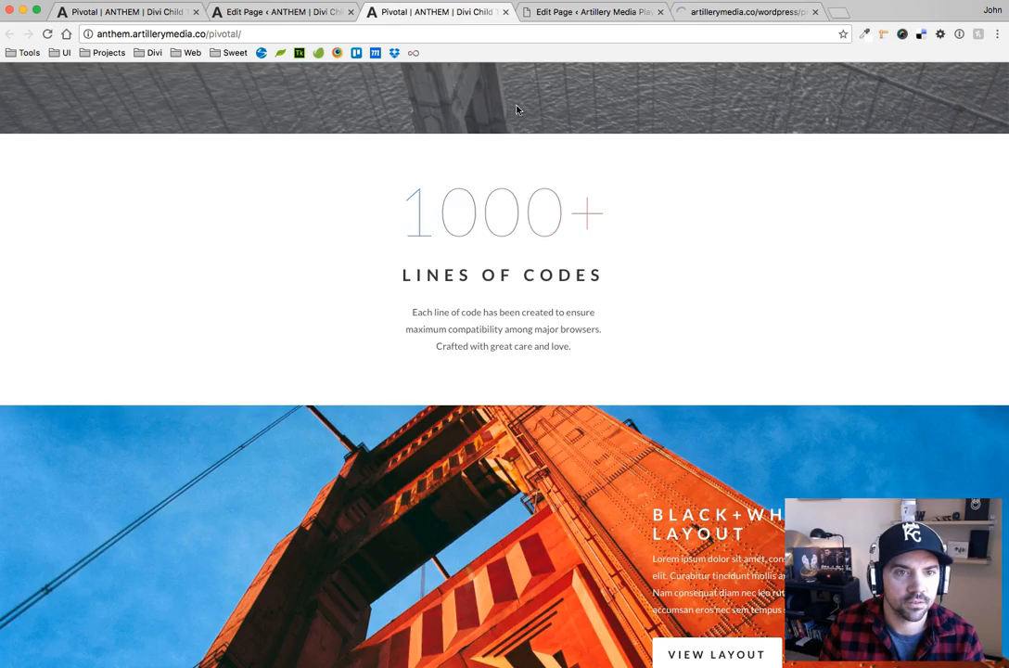
Check the hover movement of the background images in the Black+White and Anthem Crafts sections of the live ANTHEM page
scroll(357, 193, down, 3)
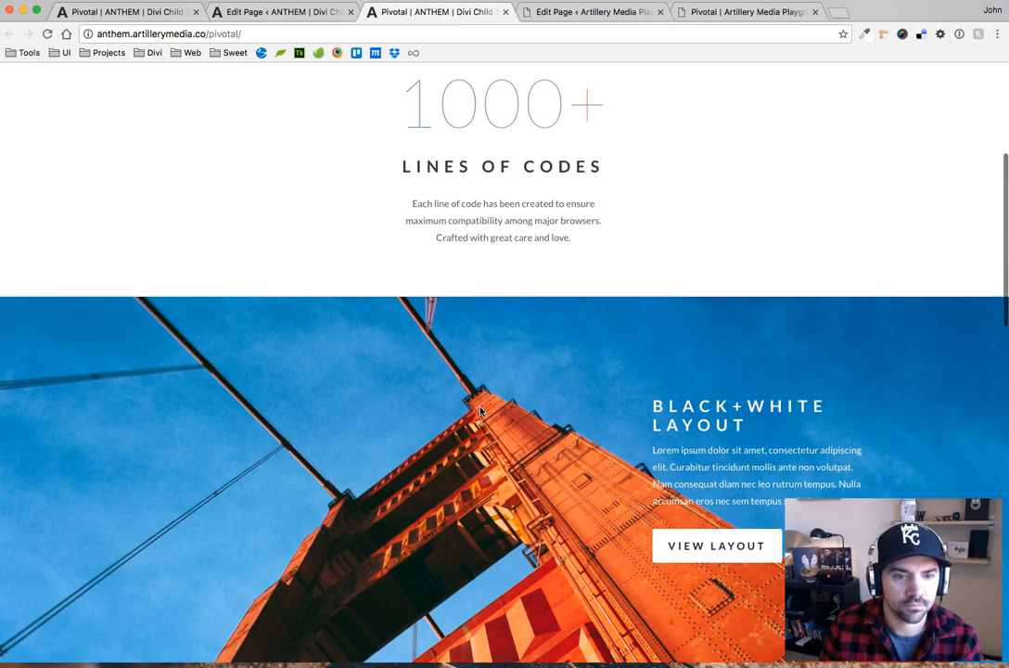
scroll(479, 390, down, 2)
scroll(480, 408, down, 1)
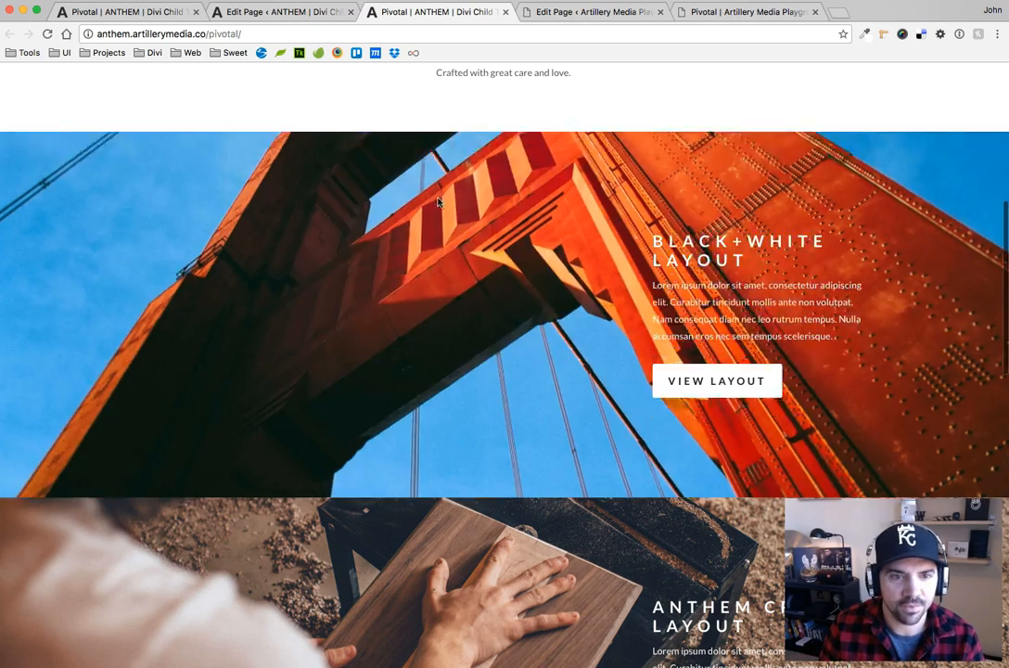
scroll(445, 279, down, 2)
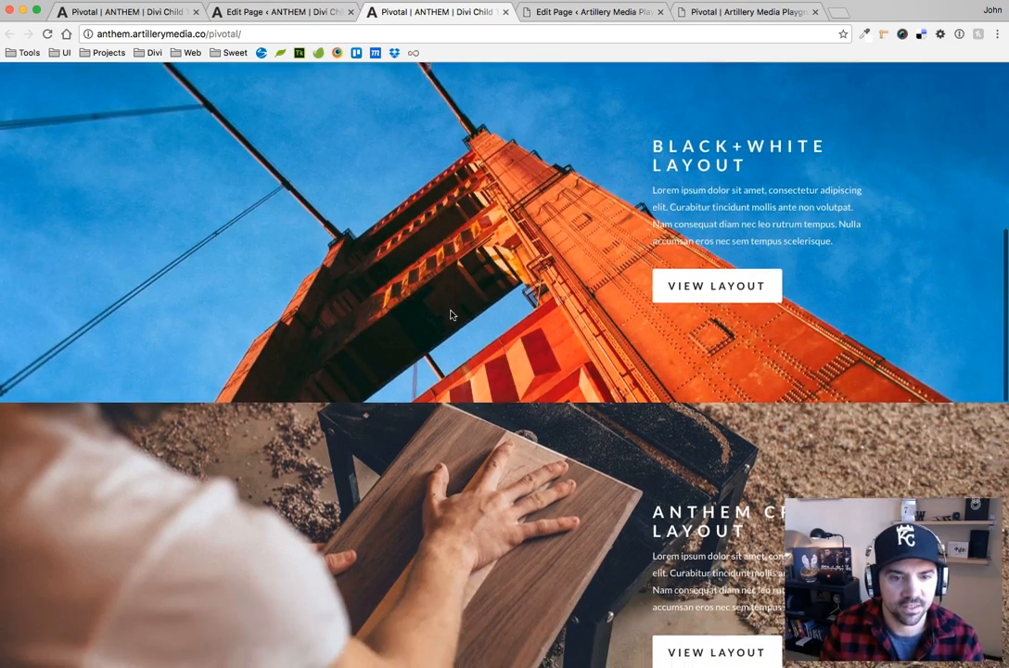
scroll(452, 316, down, 4)
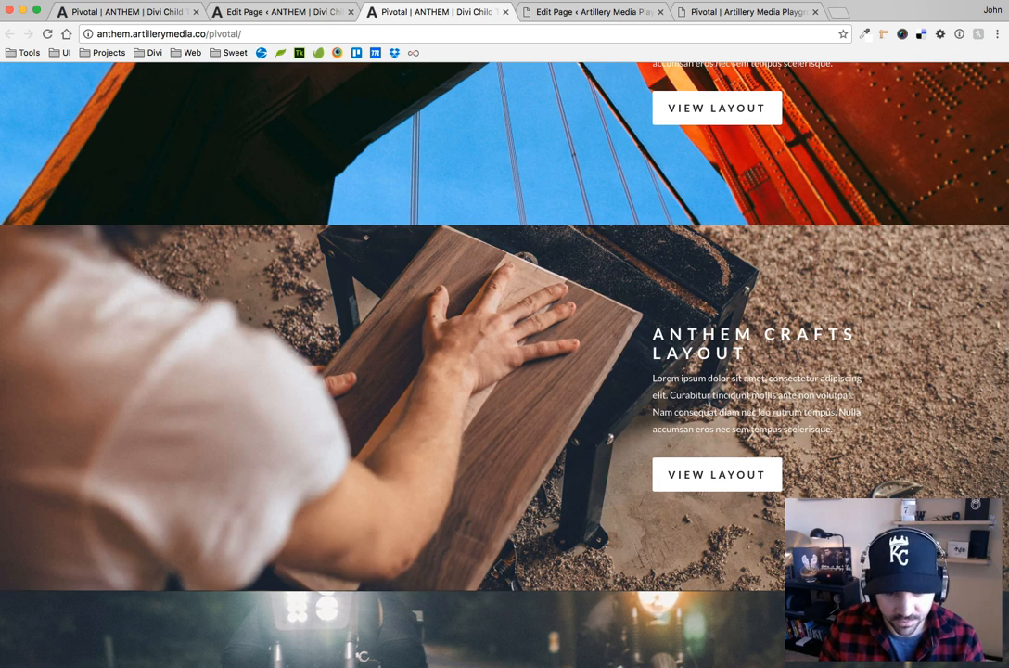
Switch to pivotal.css and set the duration of all five transition declarations in .pivotal:before to .5s
key(super+Tab)
click(195, 245)
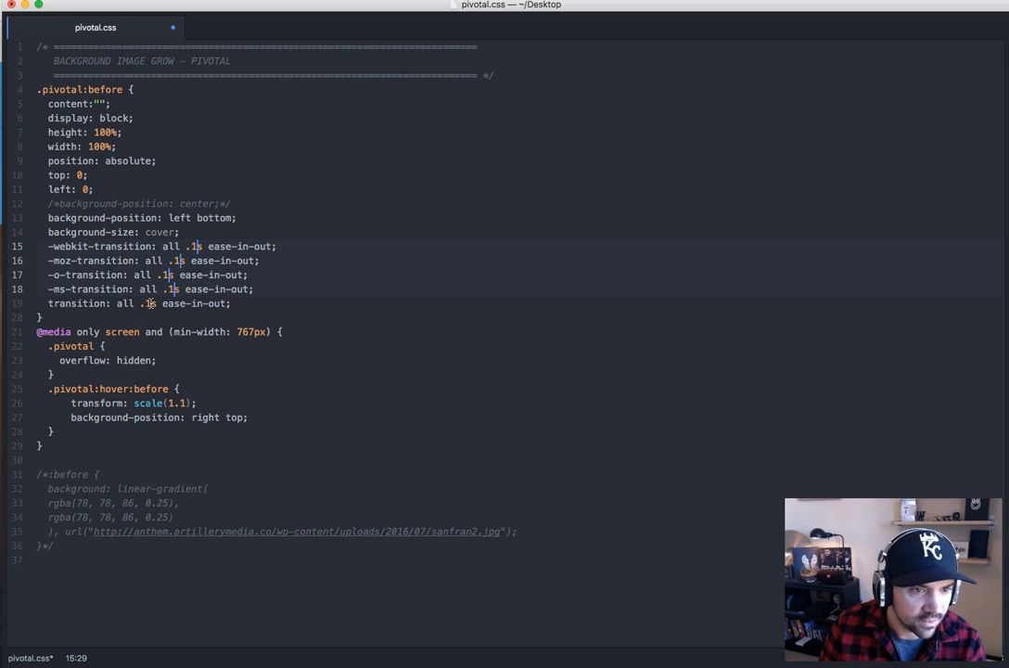
key(BackSpace)
text(5)
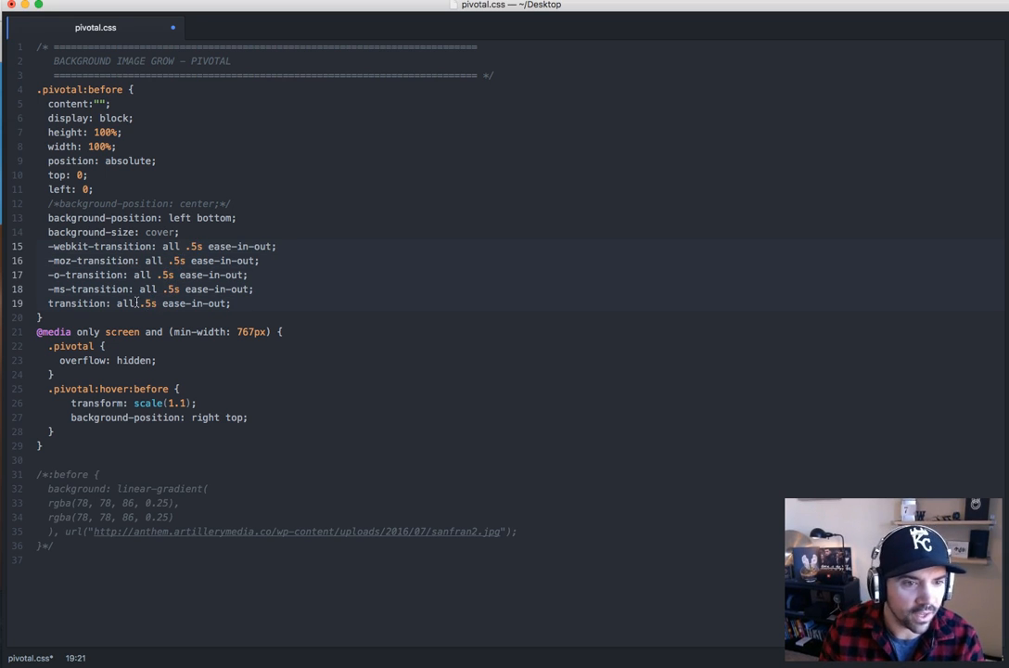
Comment out transform: scale(1.1) in the .pivotal:hover:before rule
click(186, 402)
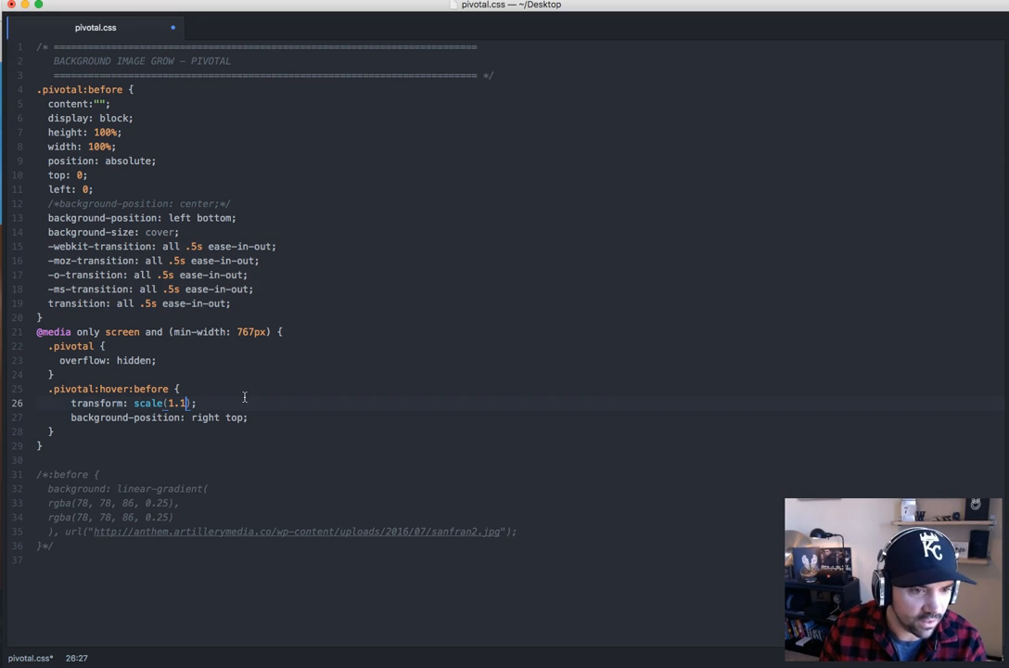
drag(213, 403, 71, 404)
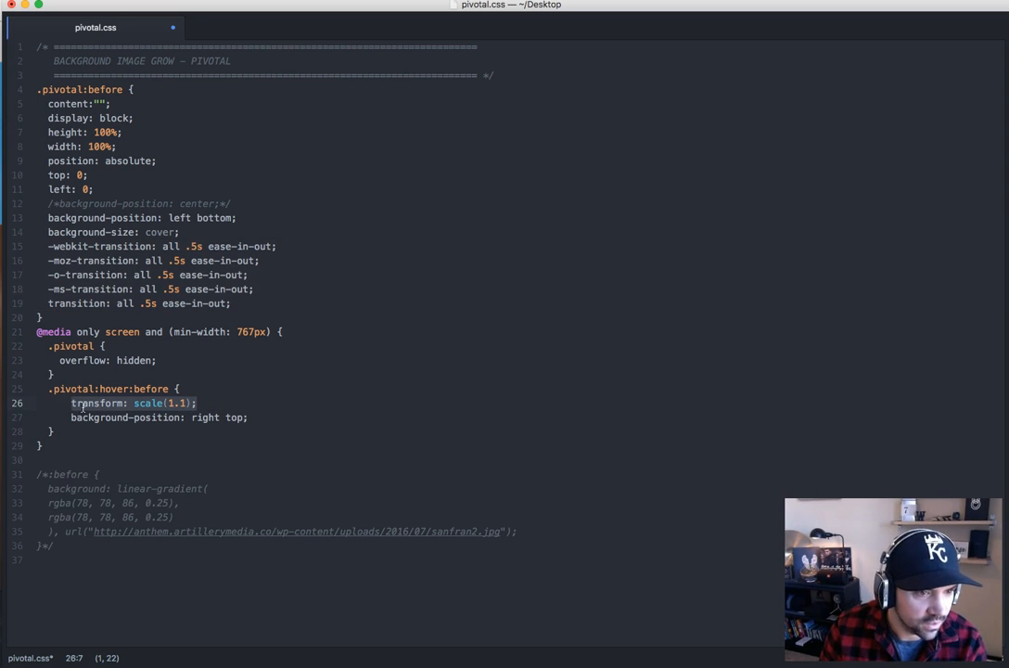
key(super+slash)
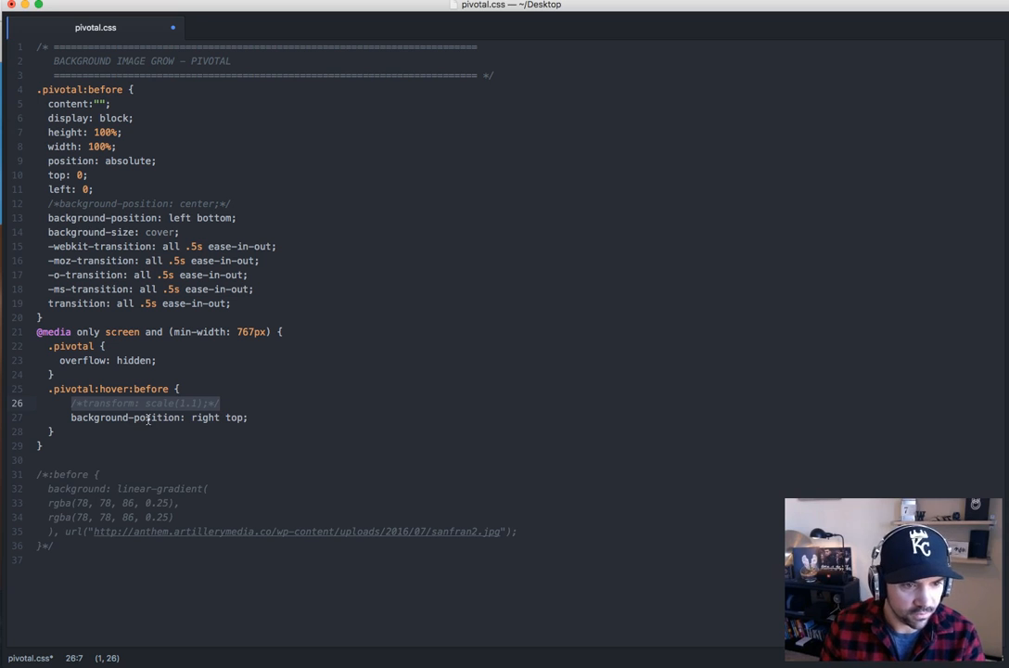
Copy the revised .pivotal CSS, replace the ANTHEM Pivotal page's Custom CSS with it in Chrome, and update the page
drag(49, 442, 37, 46)
key(super+Tab)
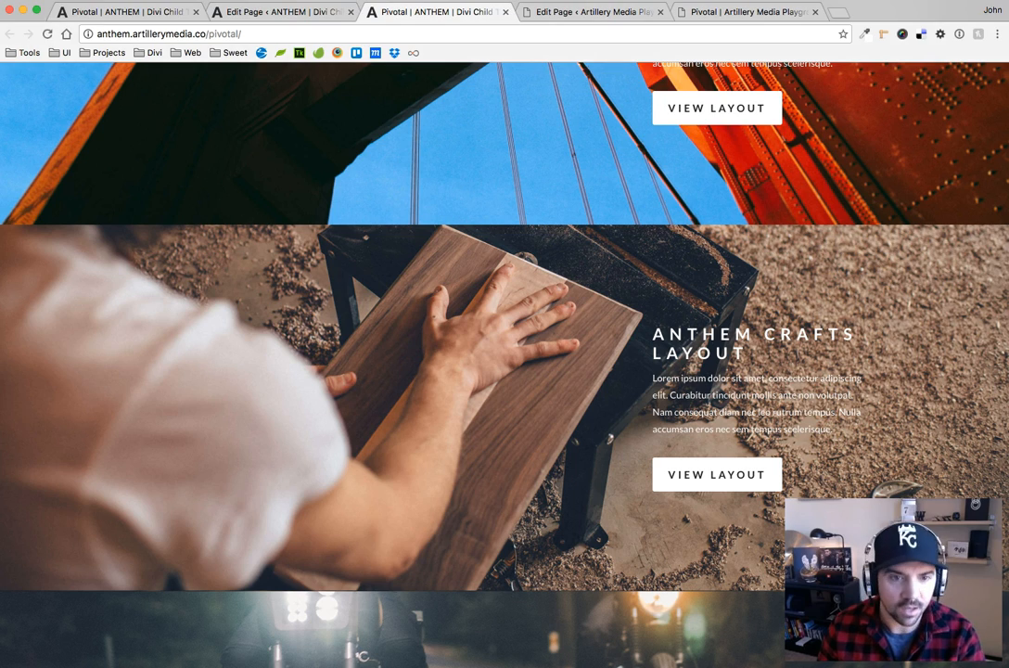
click(289, 12)
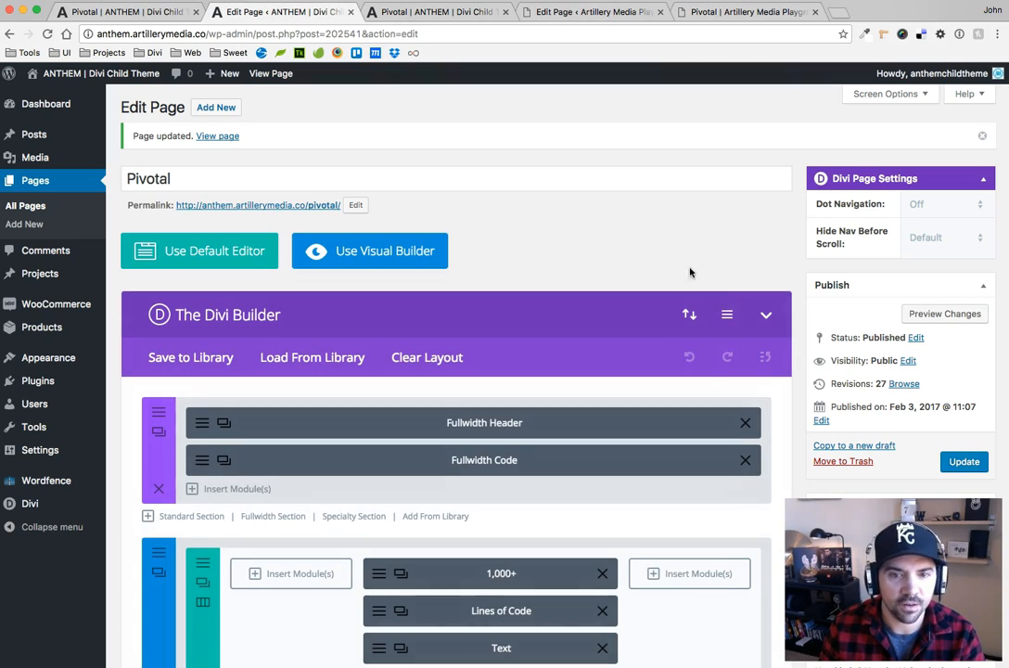
click(727, 315)
click(541, 379)
key(super+a)
key(BackSpace)
key(super+v)
click(519, 528)
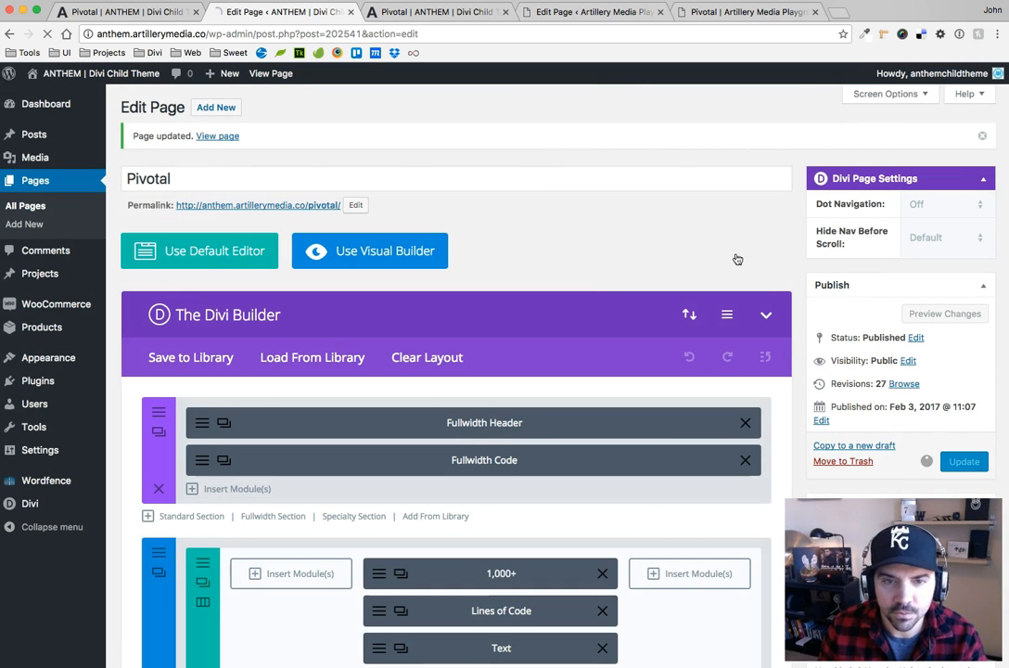
Replace the Artillery Media Playground Pivotal page's Custom CSS with the revised code and update that page
click(580, 12)
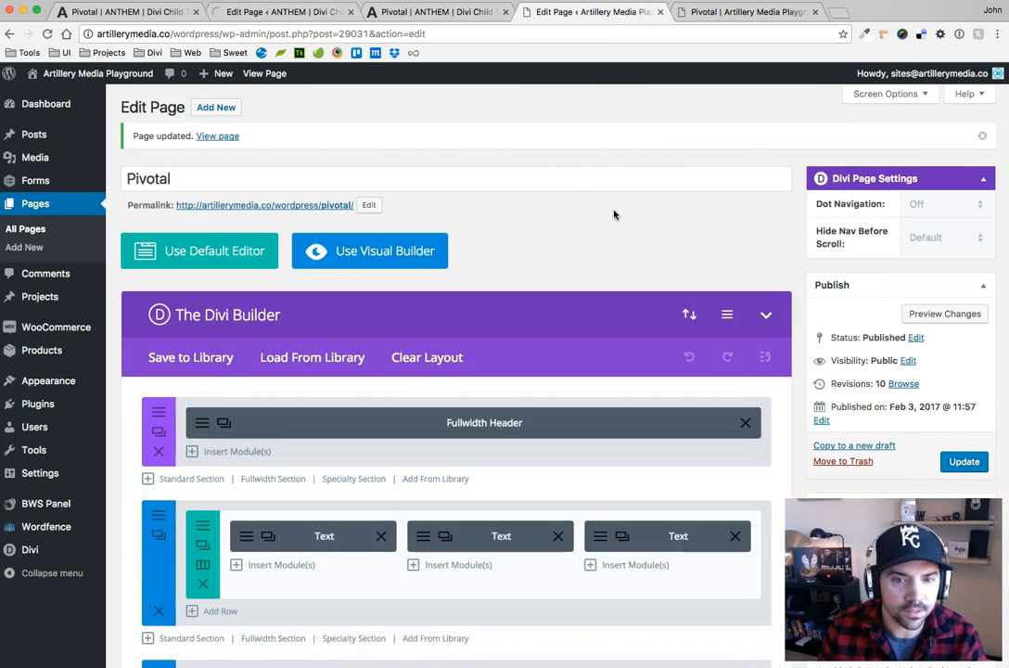
click(727, 314)
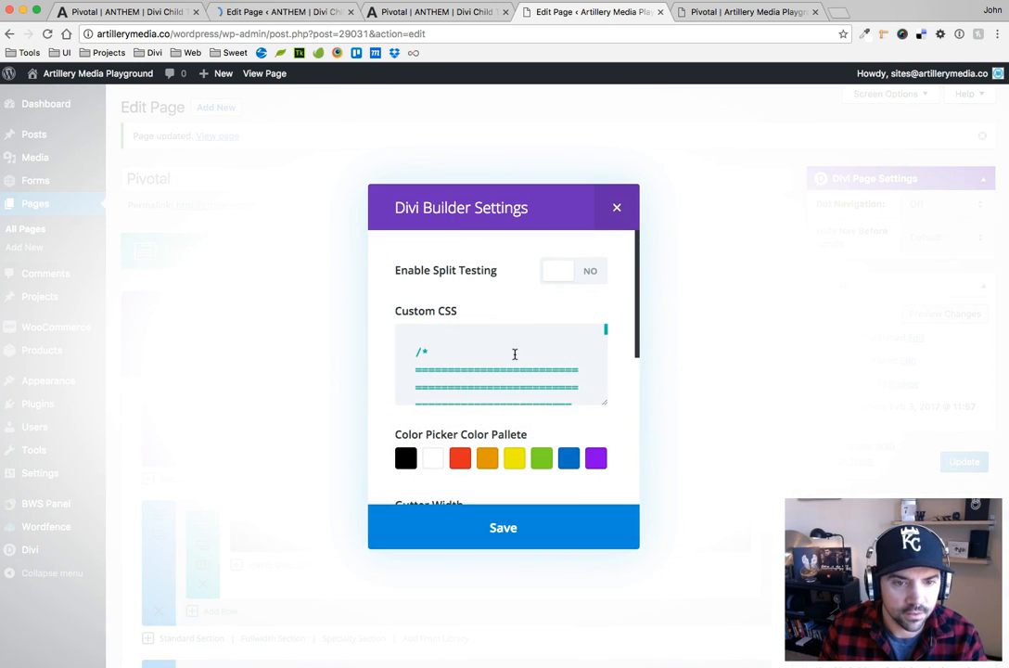
click(514, 354)
key(super+a)
key(BackSpace)
key(super+v)
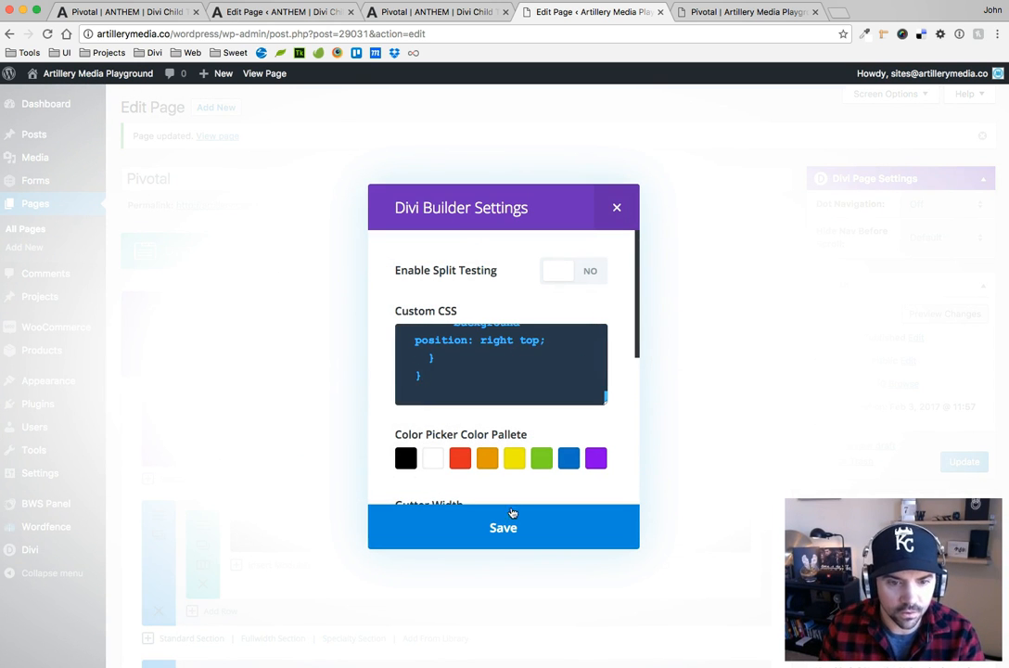
click(512, 514)
click(964, 464)
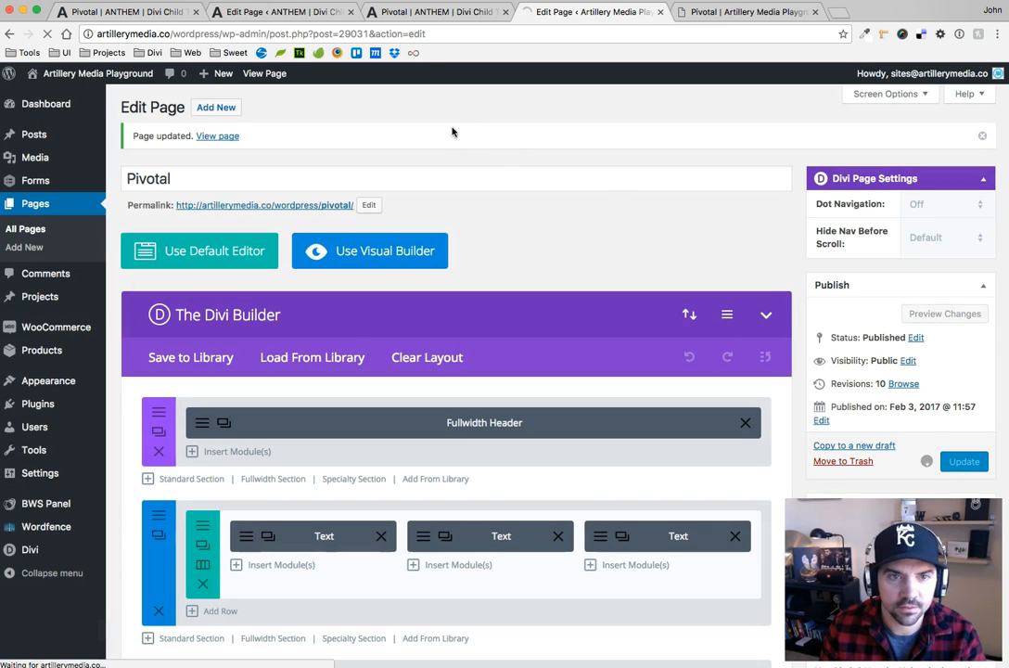
Reload the live Pivotal pages of ANTHEM and Artillery Media Playground to load the updated CSS
click(413, 22)
click(45, 33)
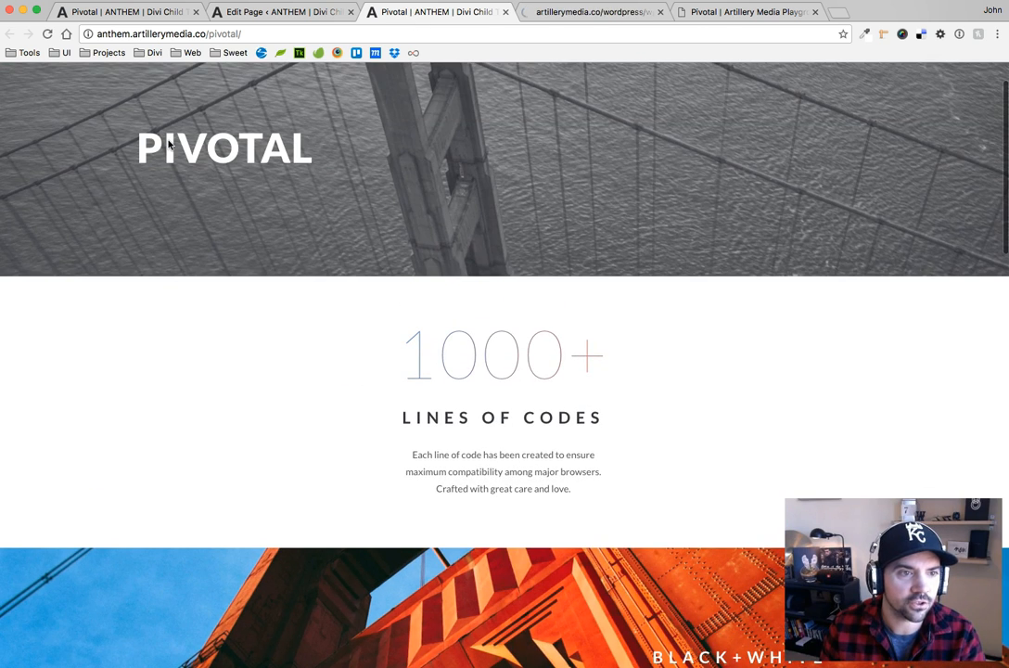
click(45, 34)
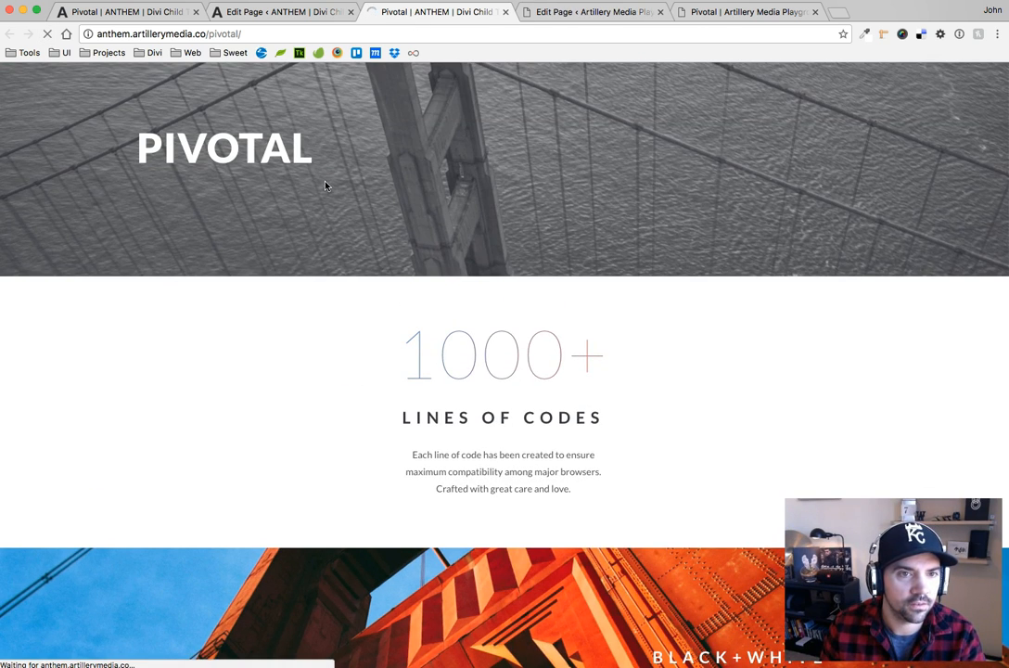
click(730, 12)
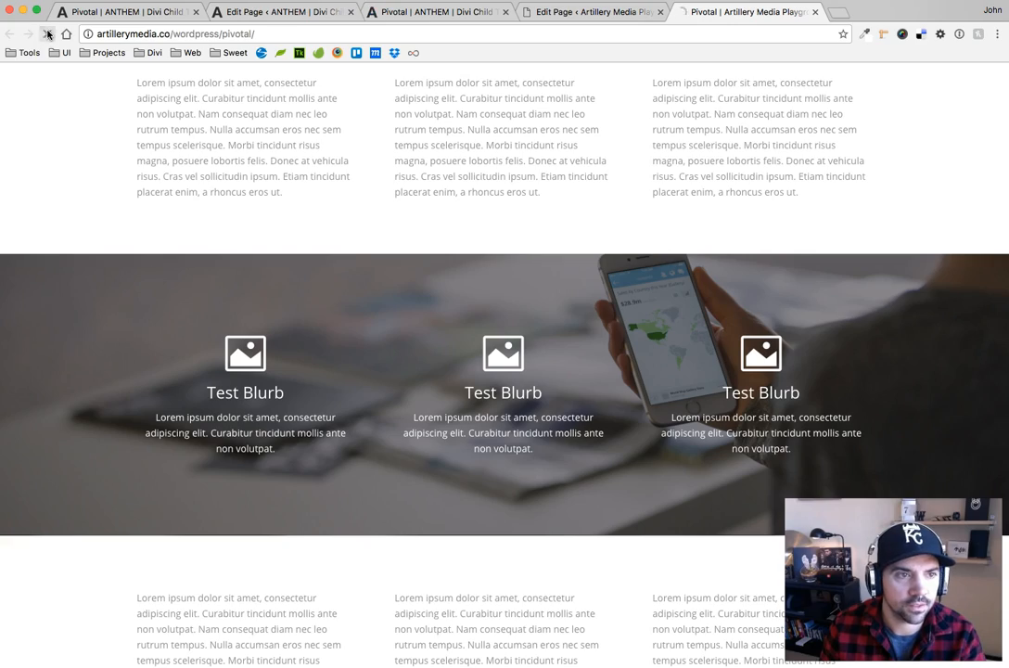
Examine the background movement on hover across the ANTHEM page's image sections and the Artillery Media Playground page's blurb section
click(435, 12)
scroll(243, 208, down, 2)
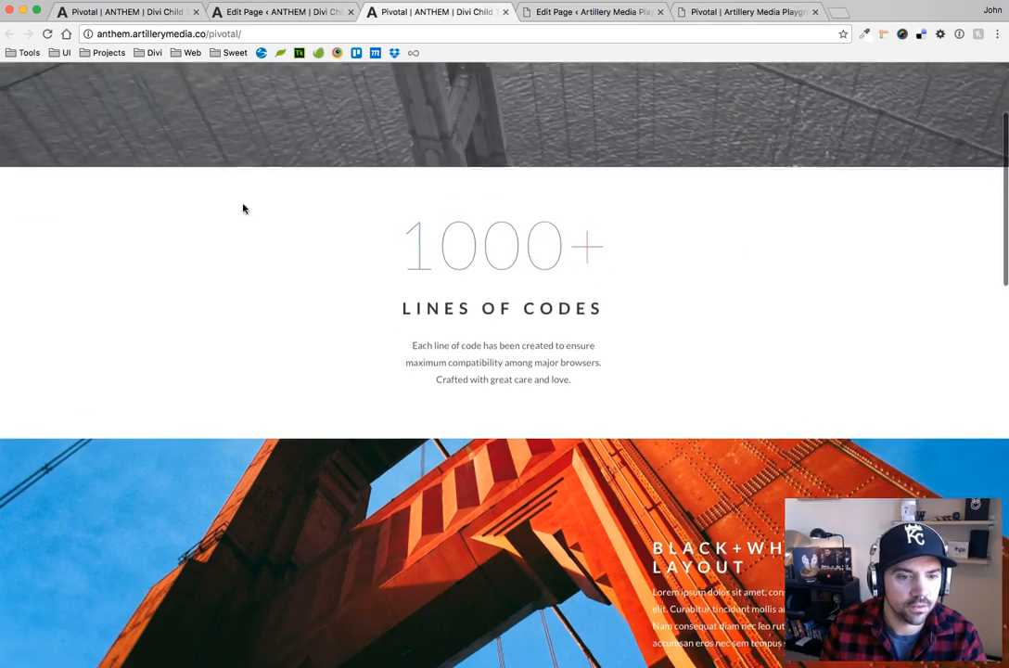
scroll(243, 208, down, 5)
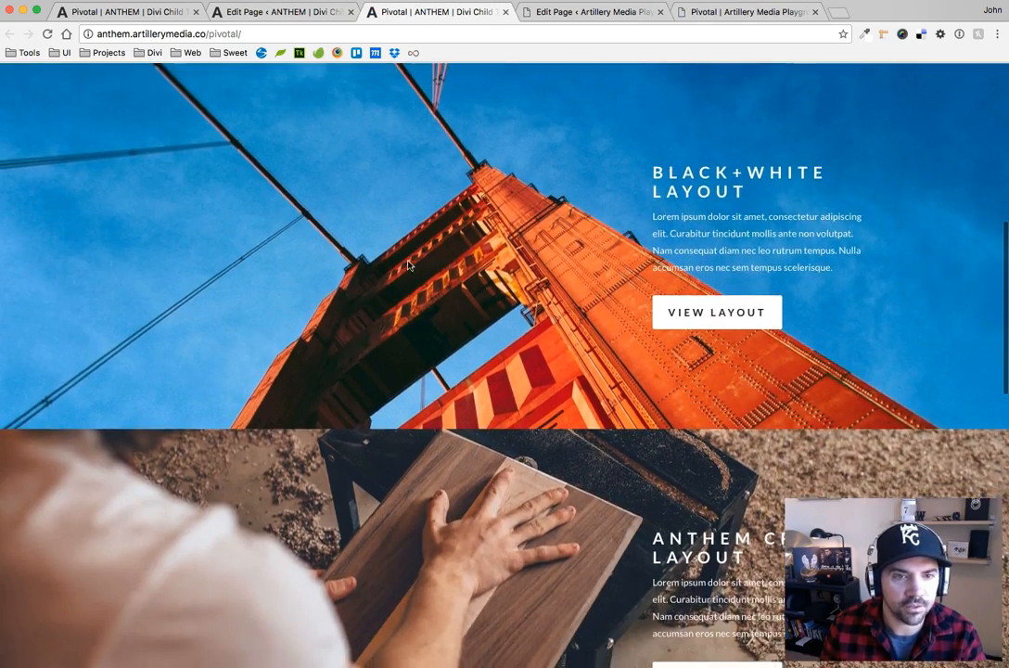
scroll(437, 442, down, 2)
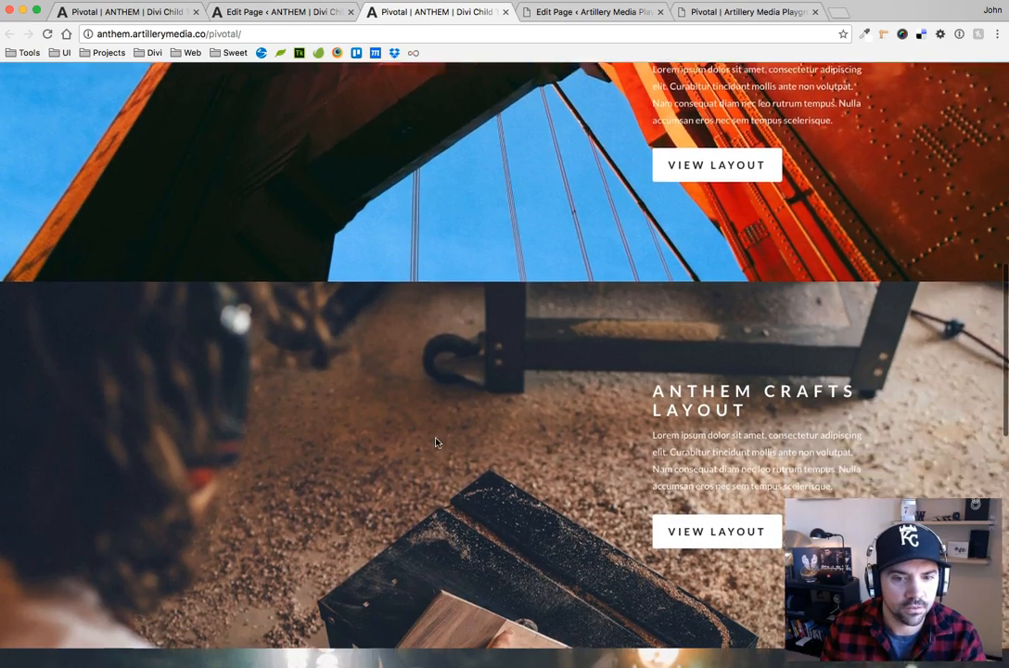
scroll(437, 442, down, 2)
scroll(509, 315, down, 2)
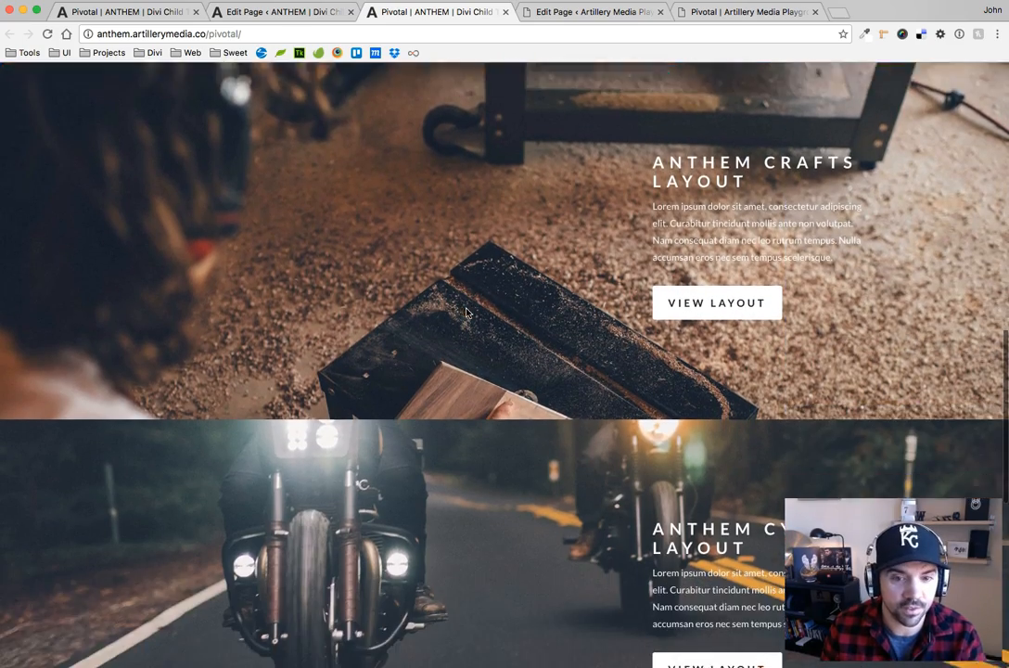
scroll(405, 536, down, 2)
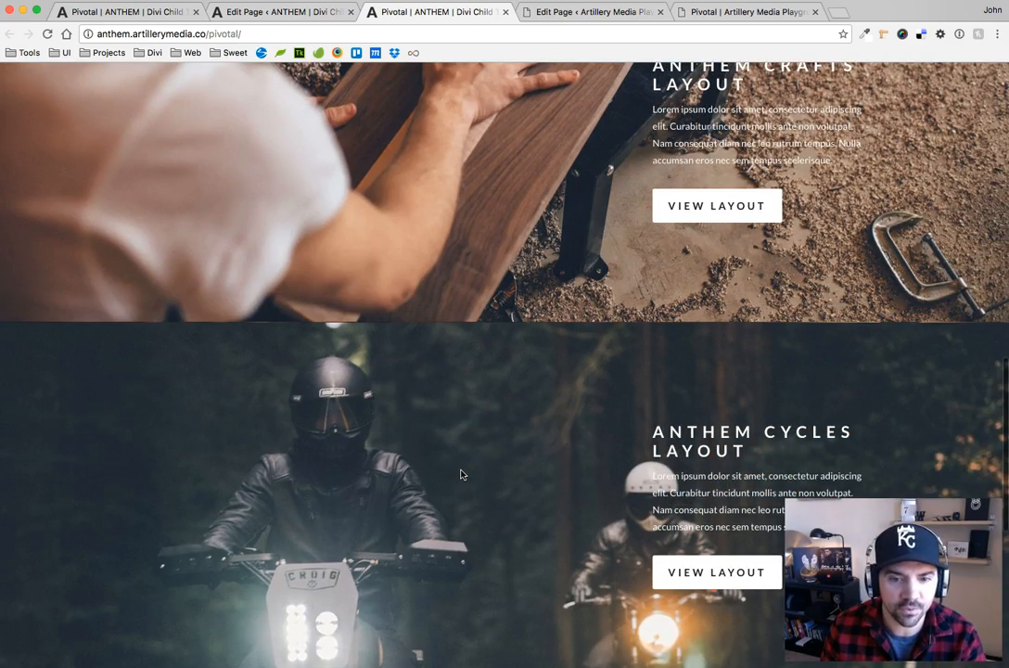
scroll(461, 474, up, 5)
scroll(439, 412, up, 6)
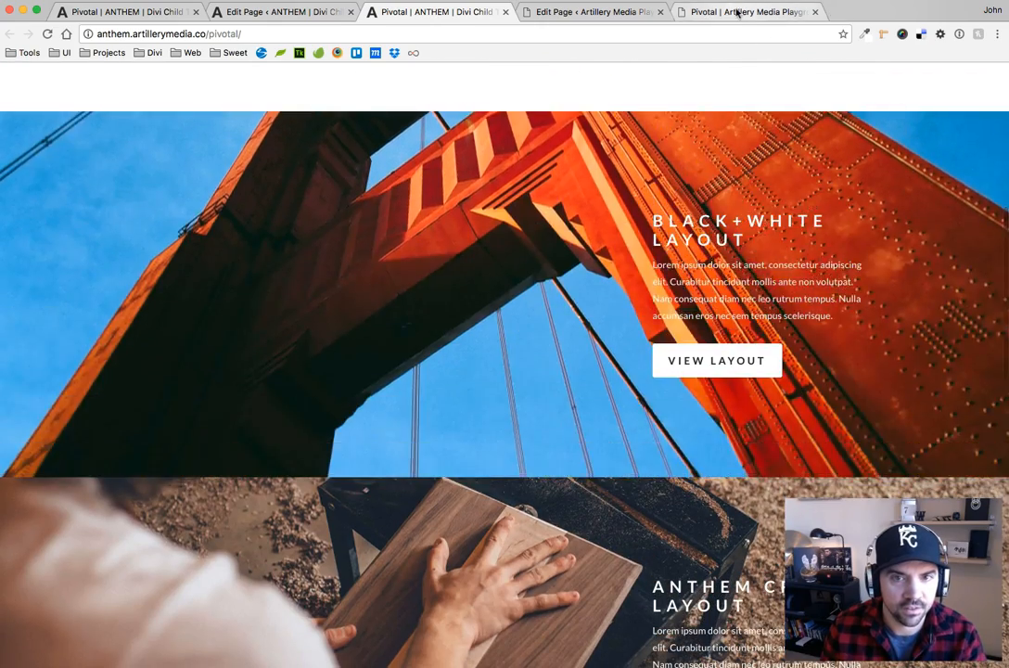
click(734, 11)
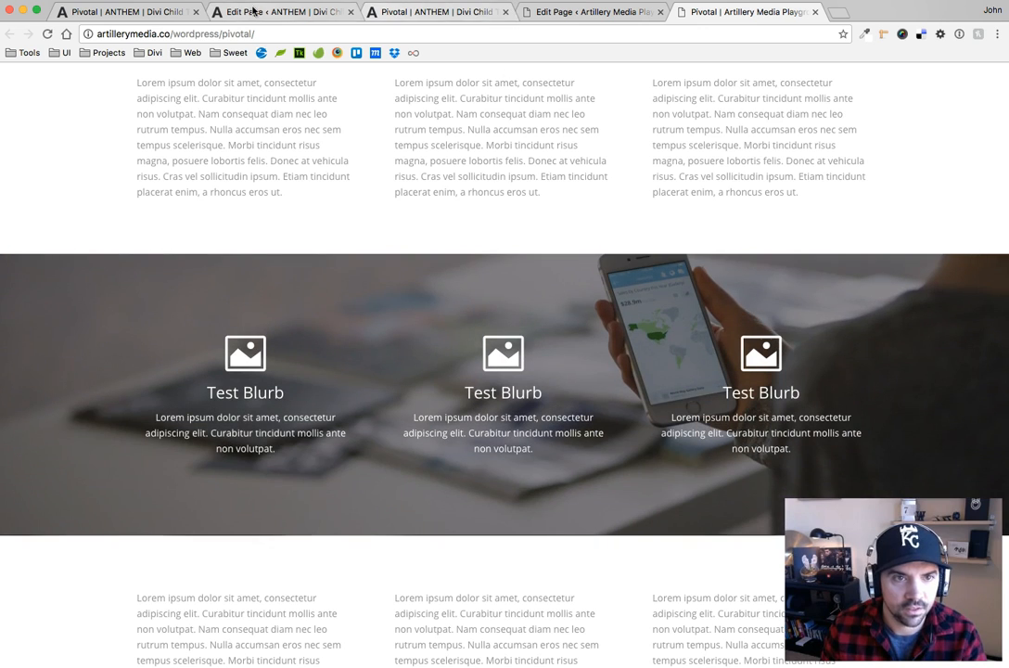
Switch to pivotal.css and comment out background-size: cover in the .pivotal:before rule
key(super+Tab)
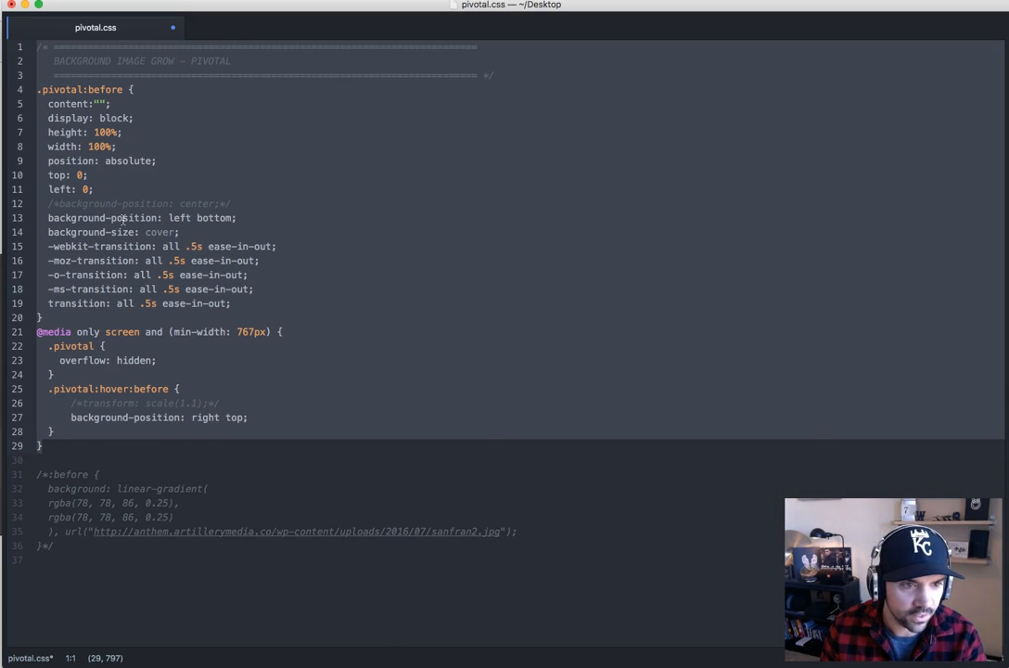
click(122, 219)
drag(180, 232, 49, 232)
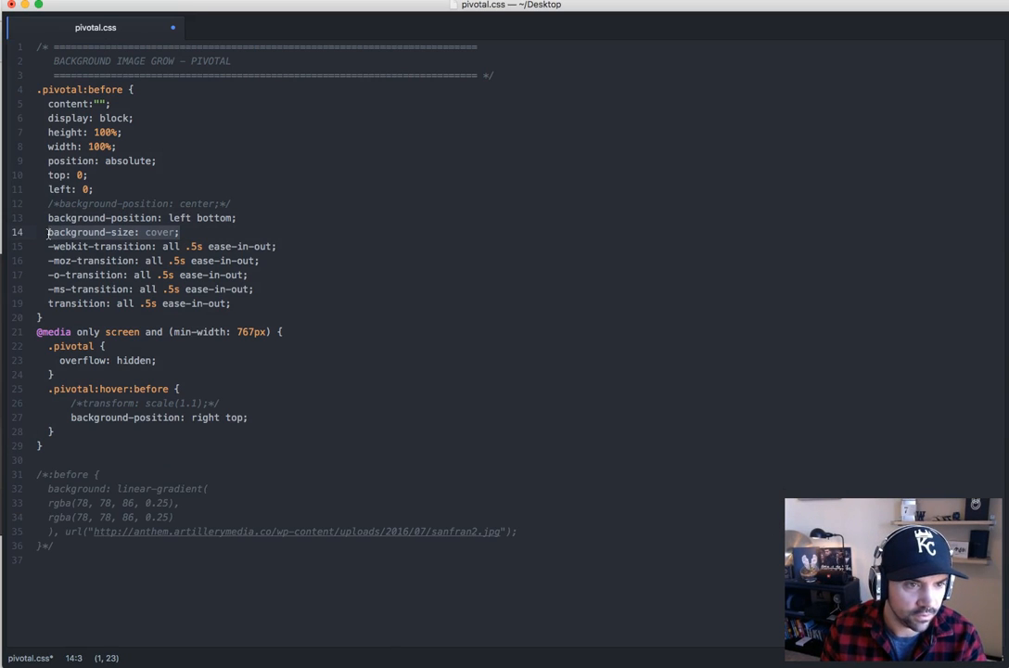
key(super+slash)
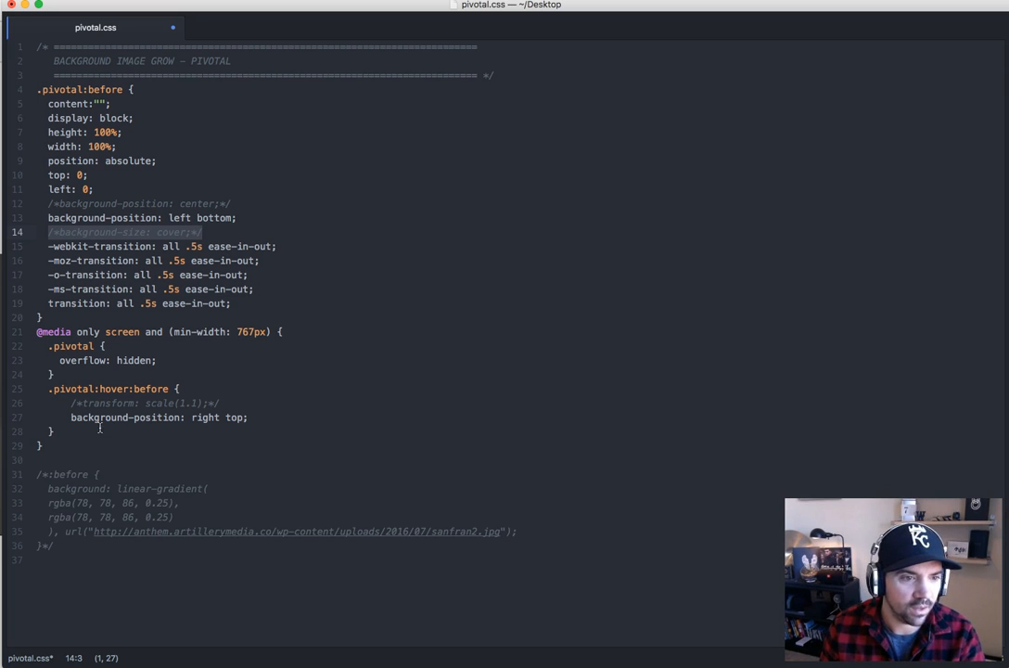
Copy the revised .pivotal CSS, replace the Artillery Media Playground Pivotal page's Custom CSS with it in Chrome, and update the page
drag(54, 447, 37, 42)
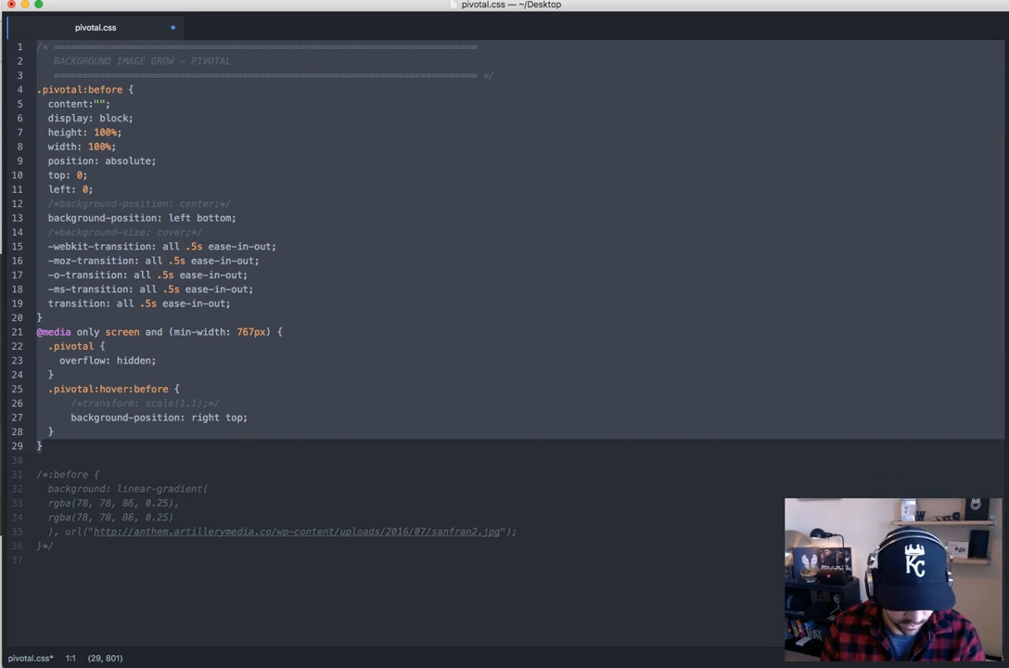
key(super+Tab)
click(642, 13)
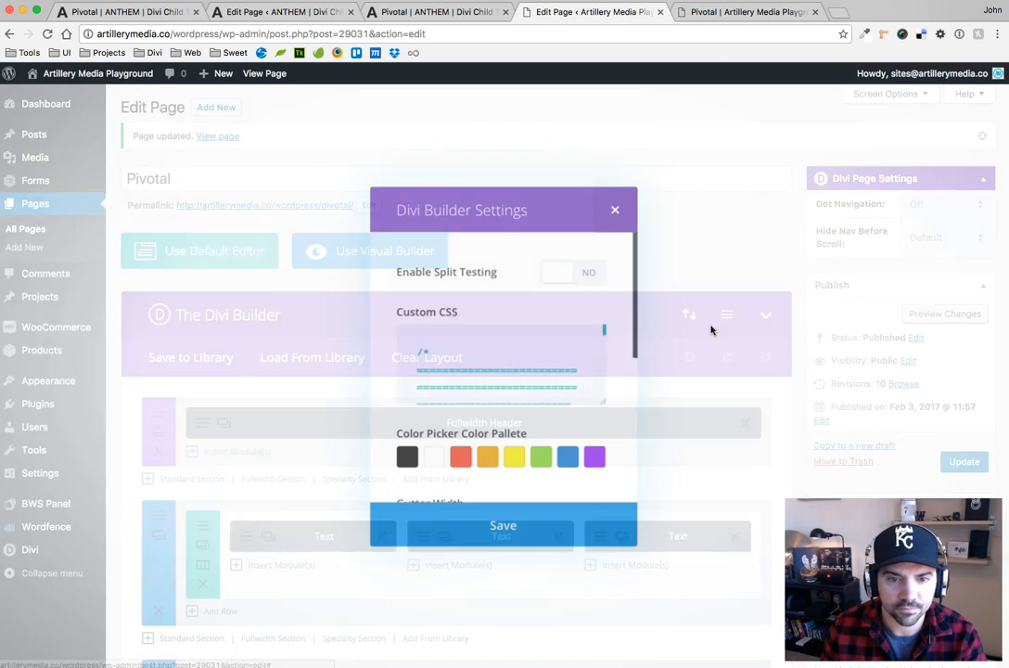
click(728, 317)
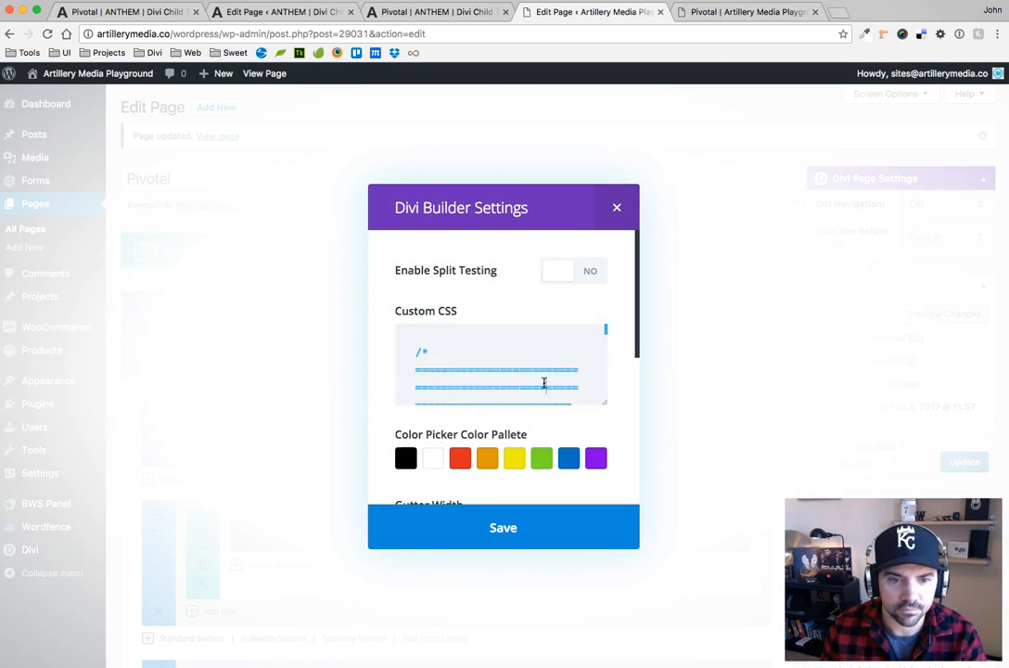
click(543, 384)
key(super+a)
key(super+v)
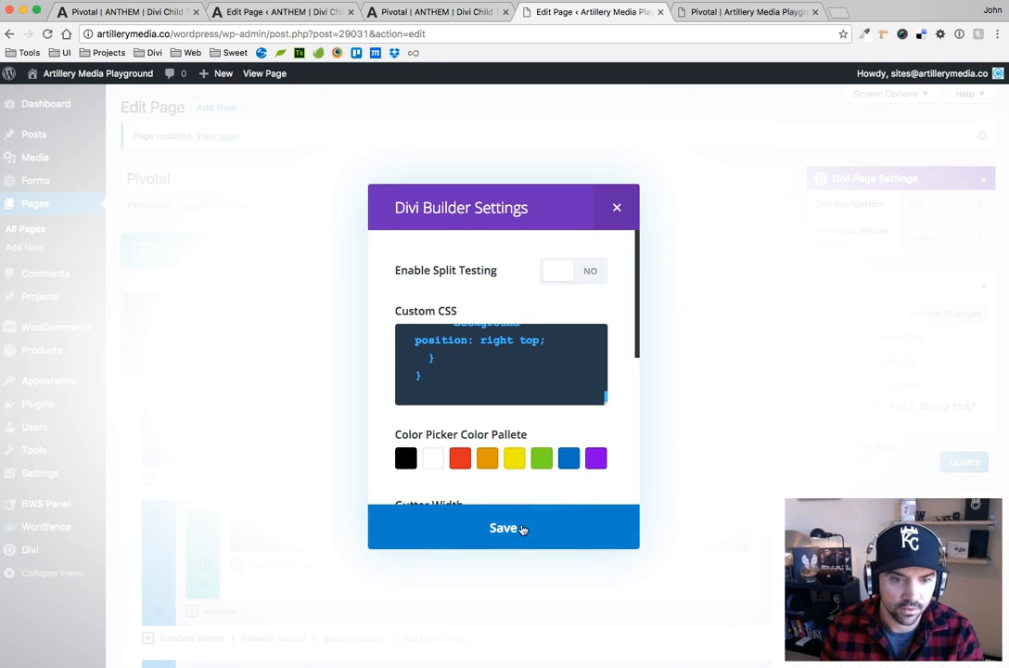
click(503, 526)
Replace the ANTHEM Pivotal page's Custom CSS with the copied code that omits background-size: cover, and update the page
click(269, 17)
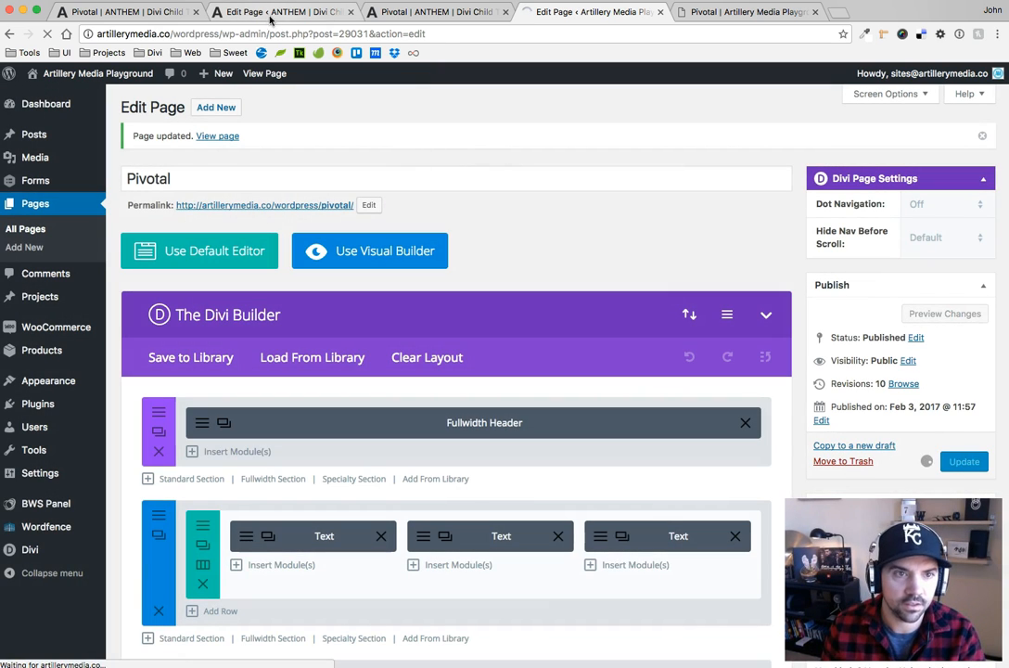
click(727, 314)
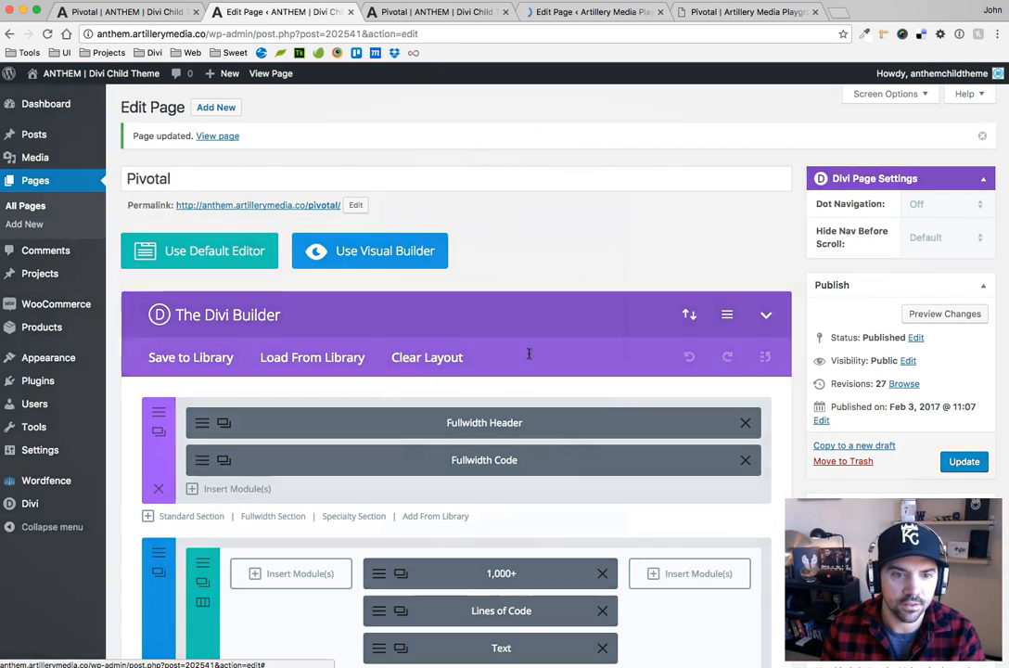
click(517, 363)
key(super+a)
key(BackSpace)
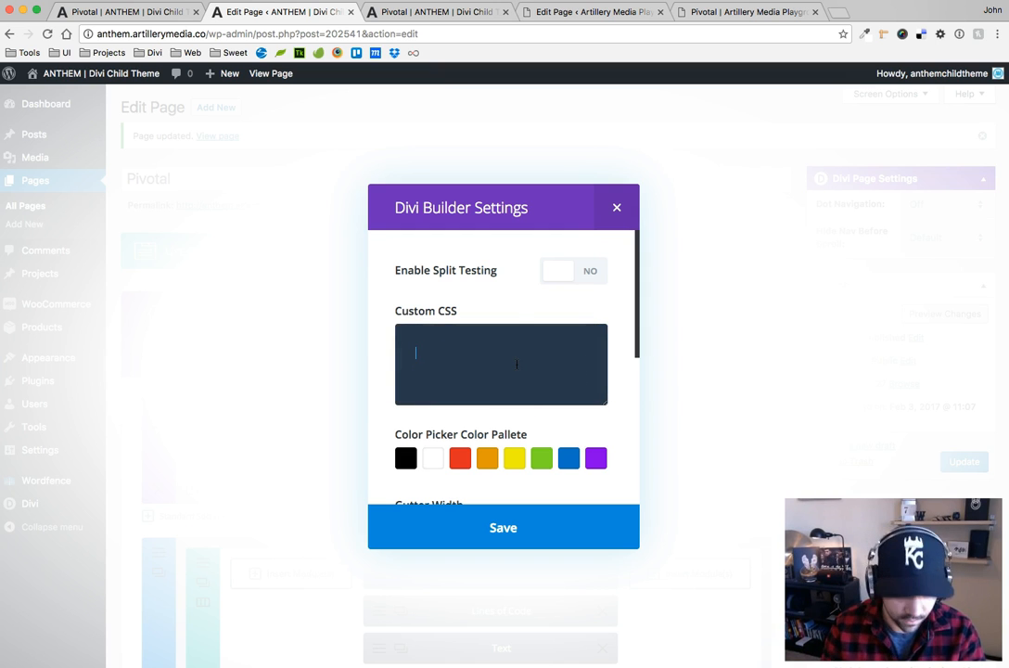
key(super+v)
click(516, 531)
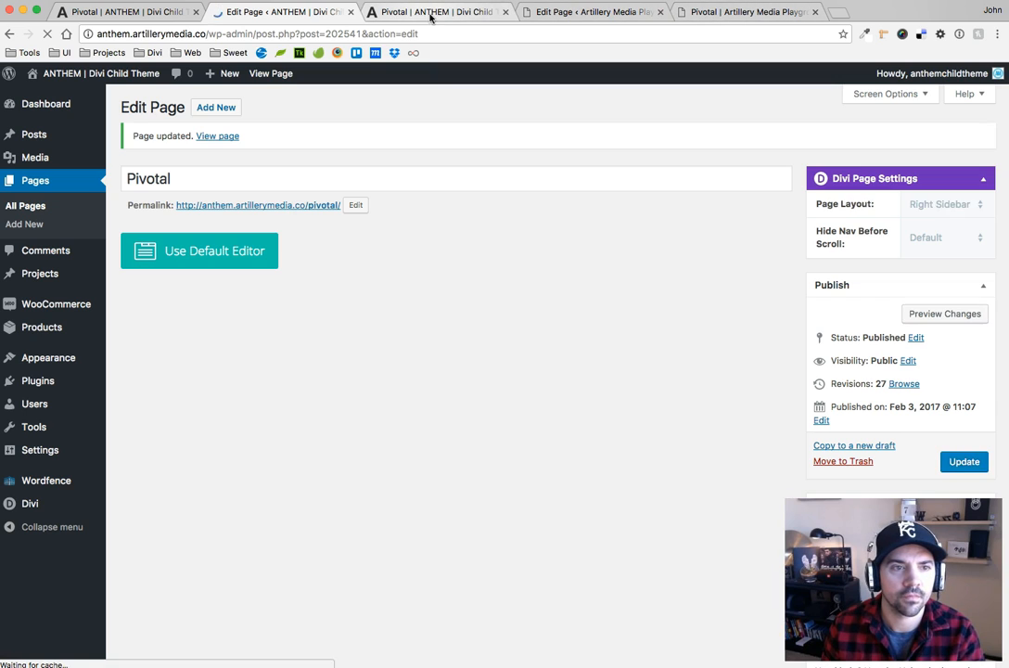
Reload the live ANTHEM Pivotal page and test the hover movement on its bridge and Anthem Crafts sections without cover sizing
click(429, 12)
scroll(388, 164, up, 5)
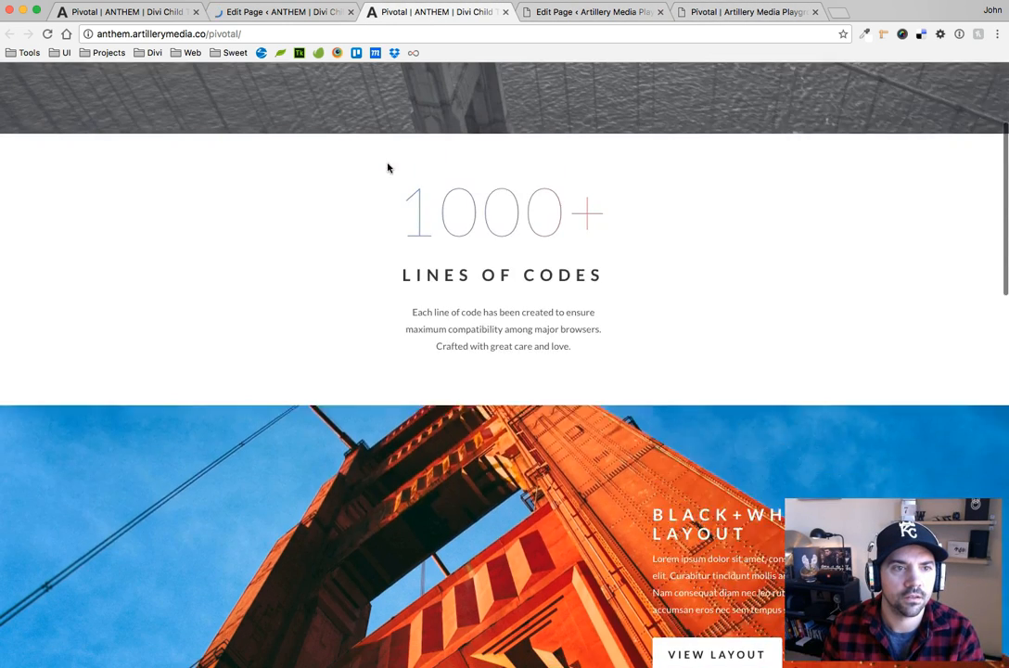
click(47, 34)
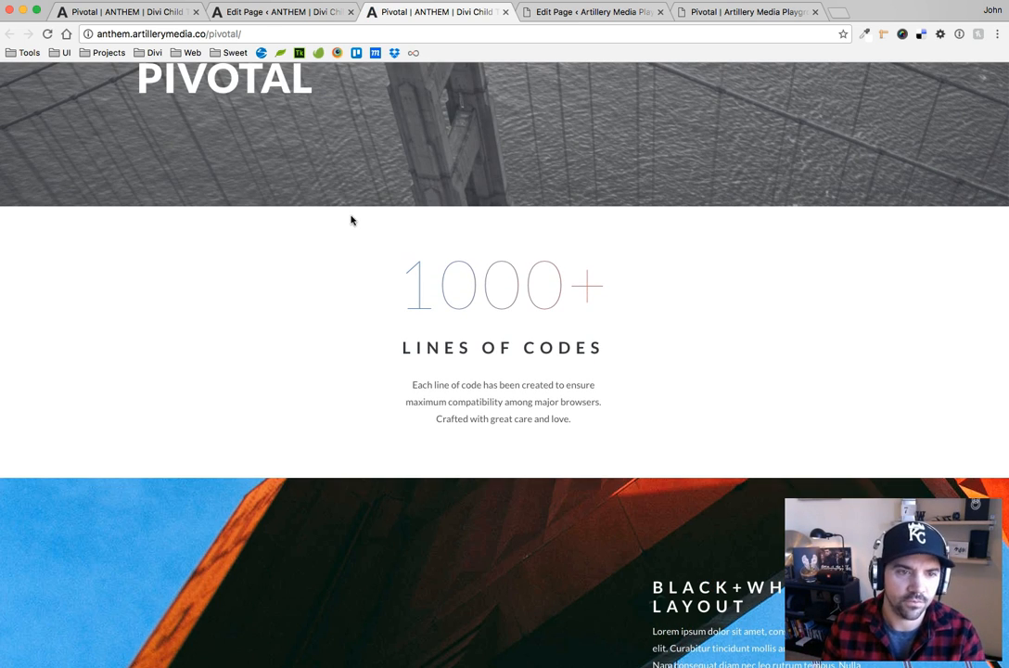
scroll(144, 205, down, 3)
scroll(151, 148, down, 2)
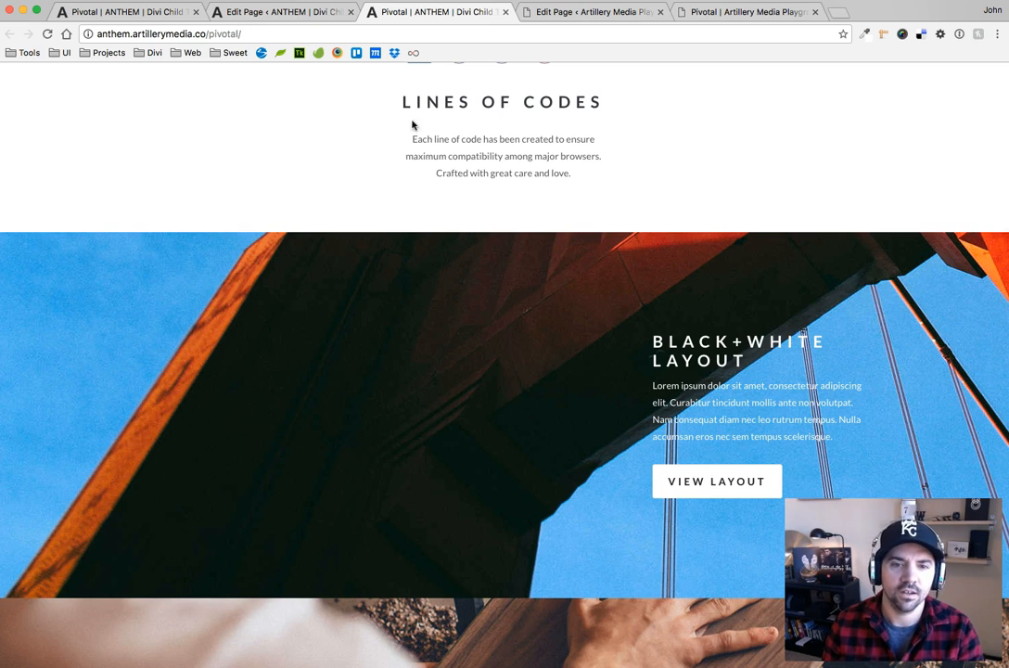
scroll(413, 124, down, 2)
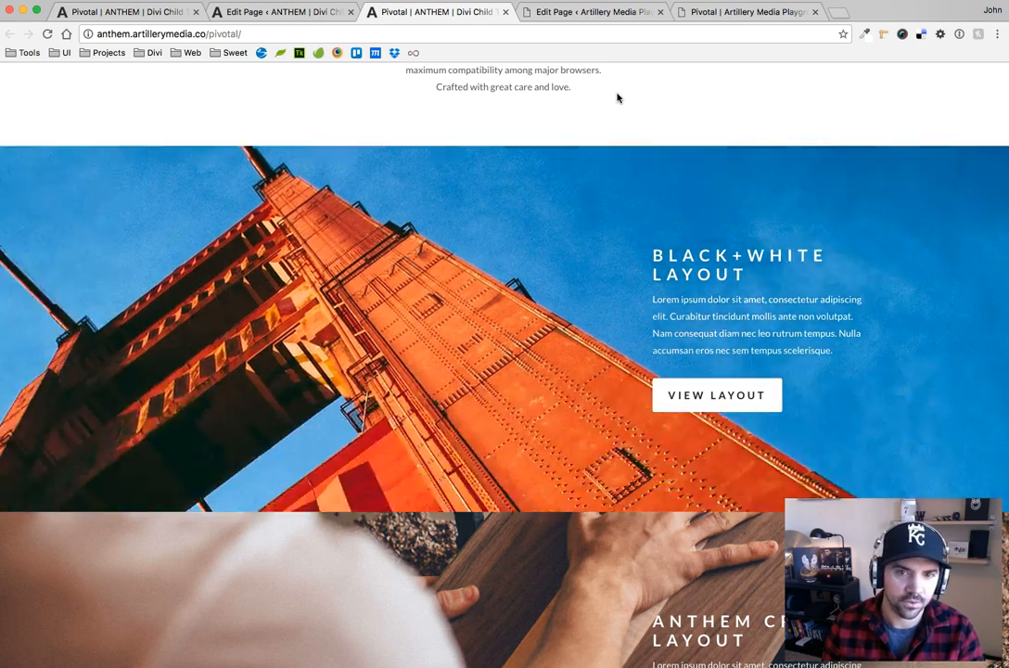
scroll(519, 304, down, 5)
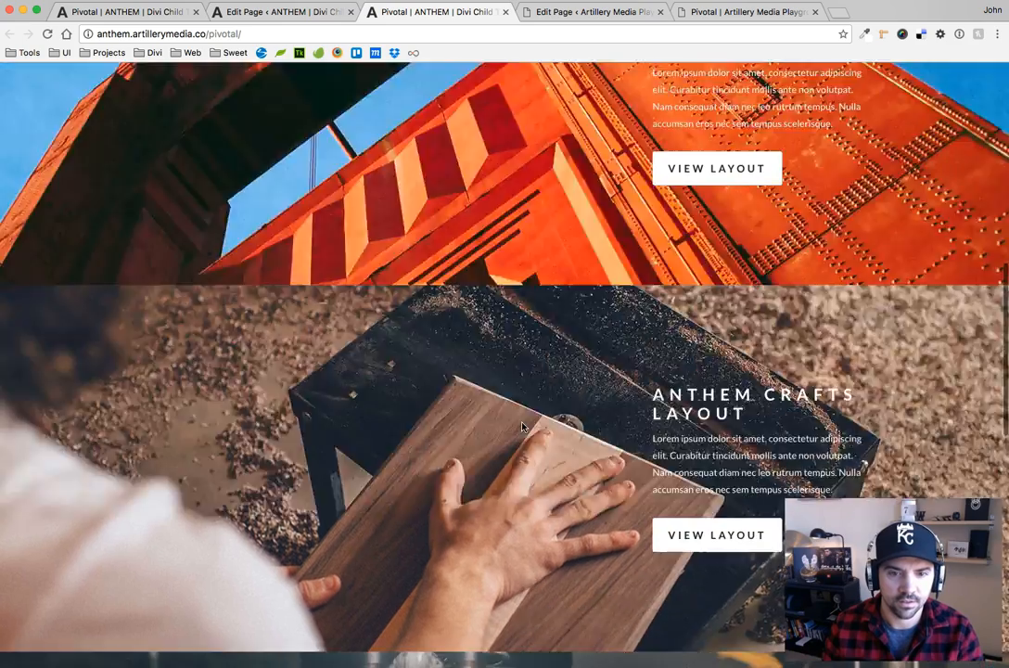
scroll(525, 300, up, 3)
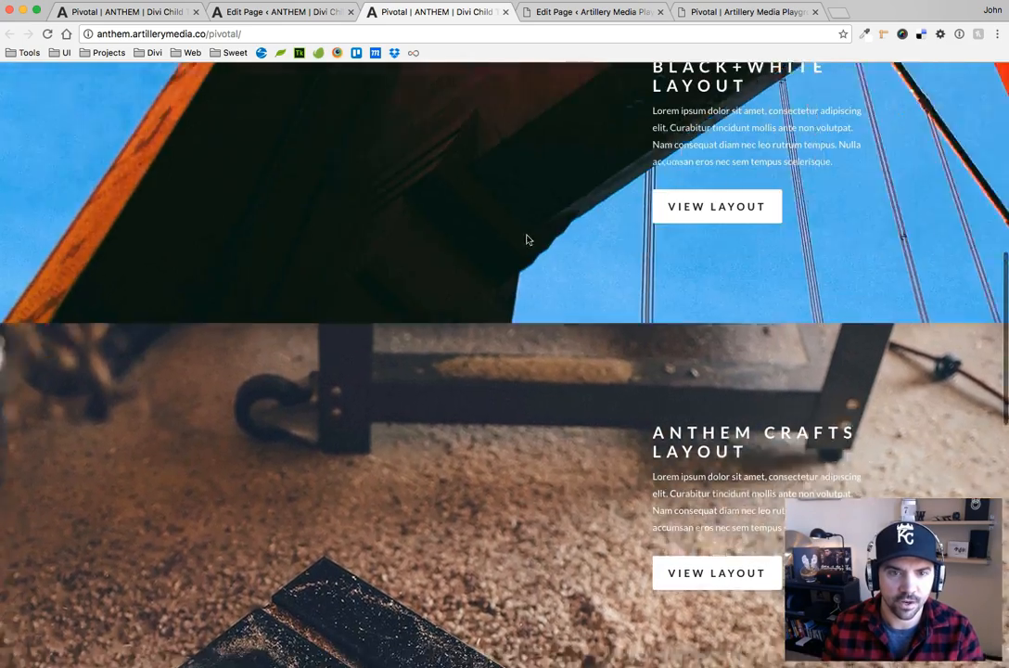
scroll(530, 373, down, 3)
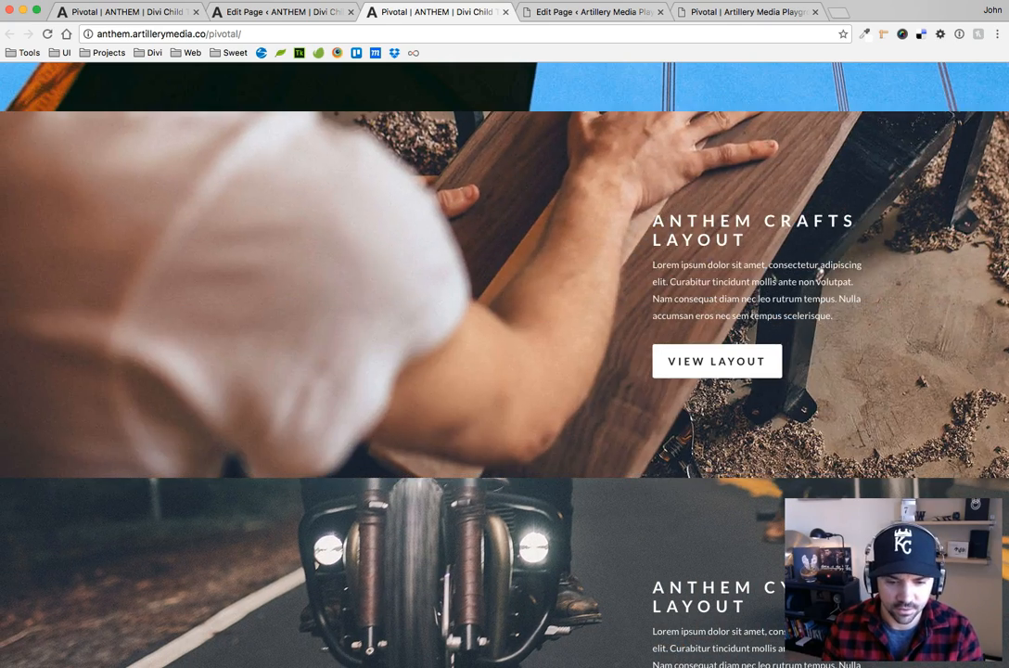
click(449, 662)
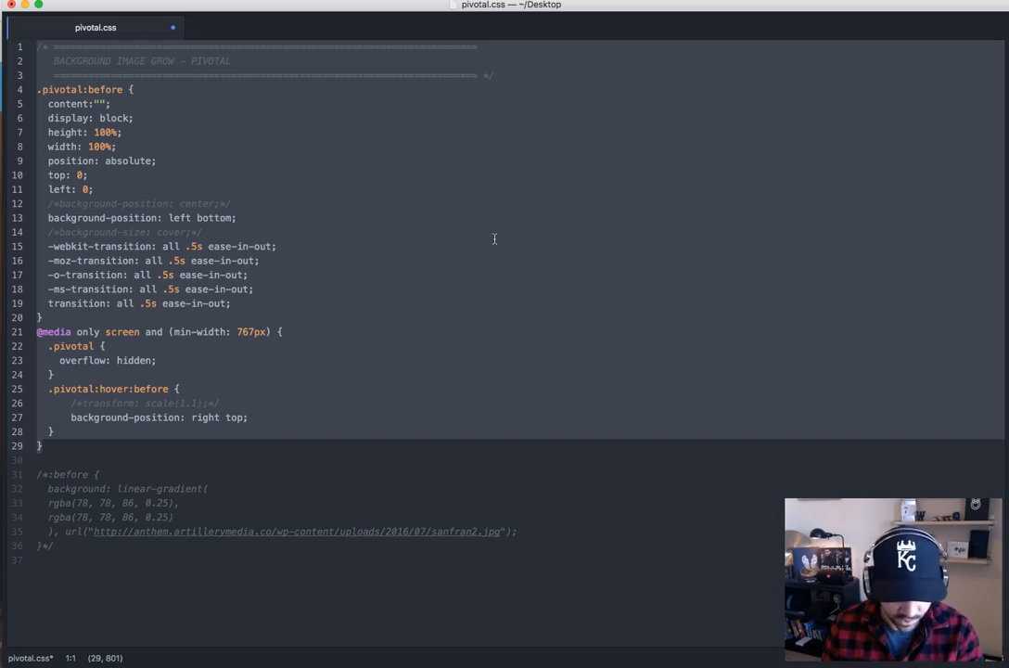
key(super+Tab)
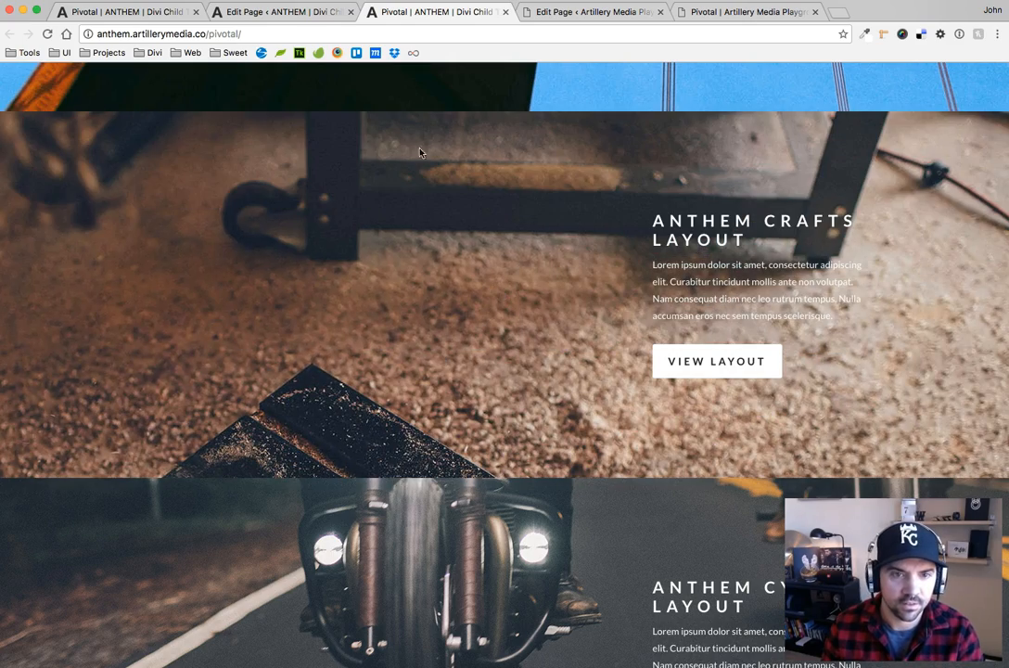
Inspect the Anthem Crafts section's ::before element, set its transition duration to .9s in the .pivotal:before rule, and close Developer Tools
right_click(343, 160)
click(399, 306)
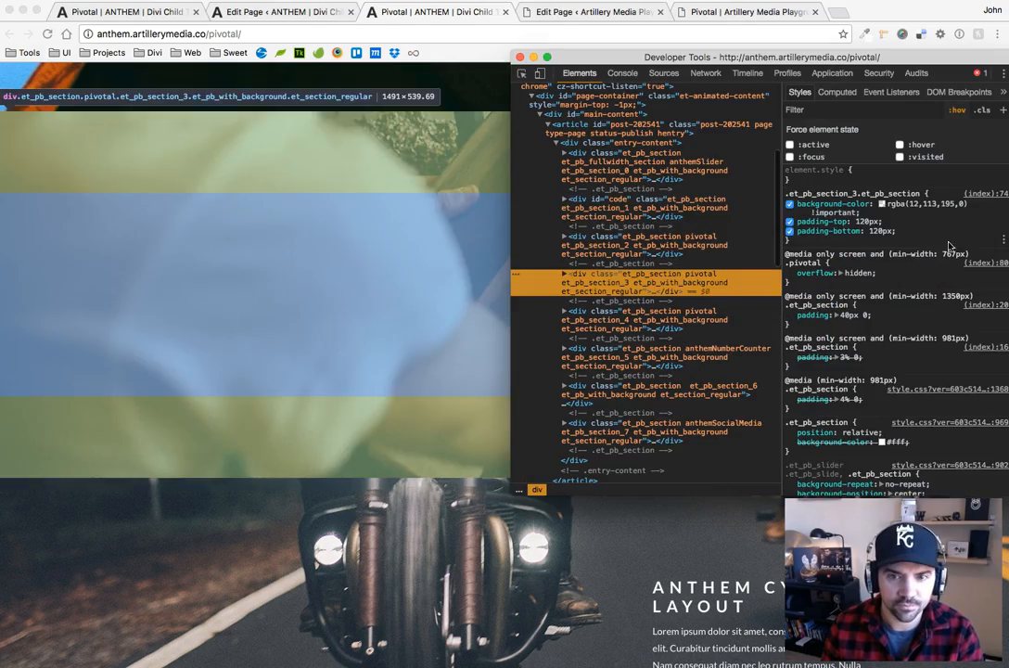
click(563, 277)
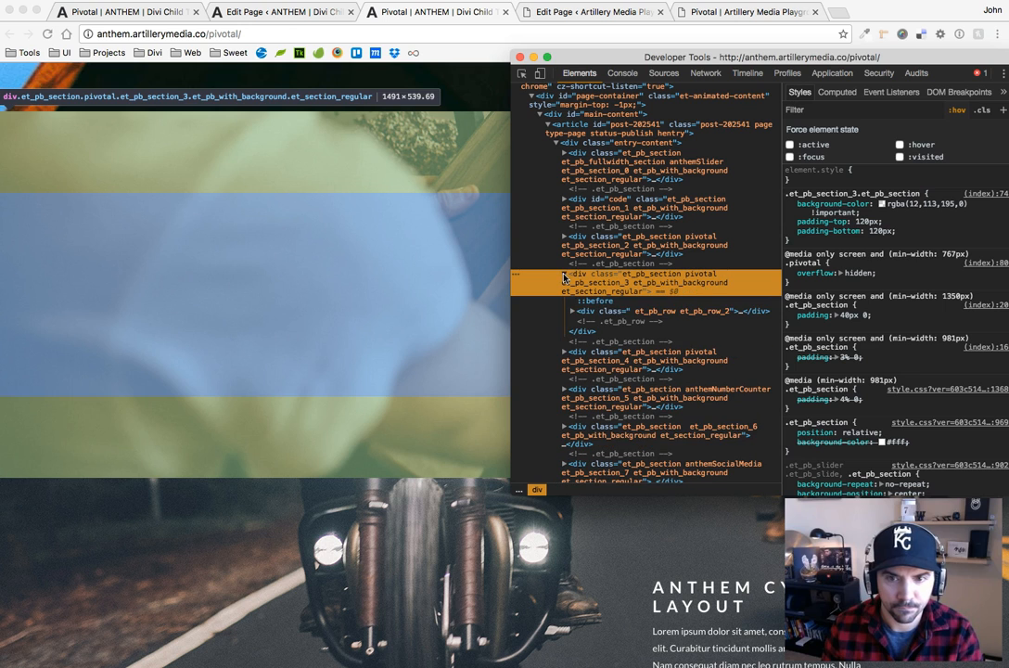
click(598, 301)
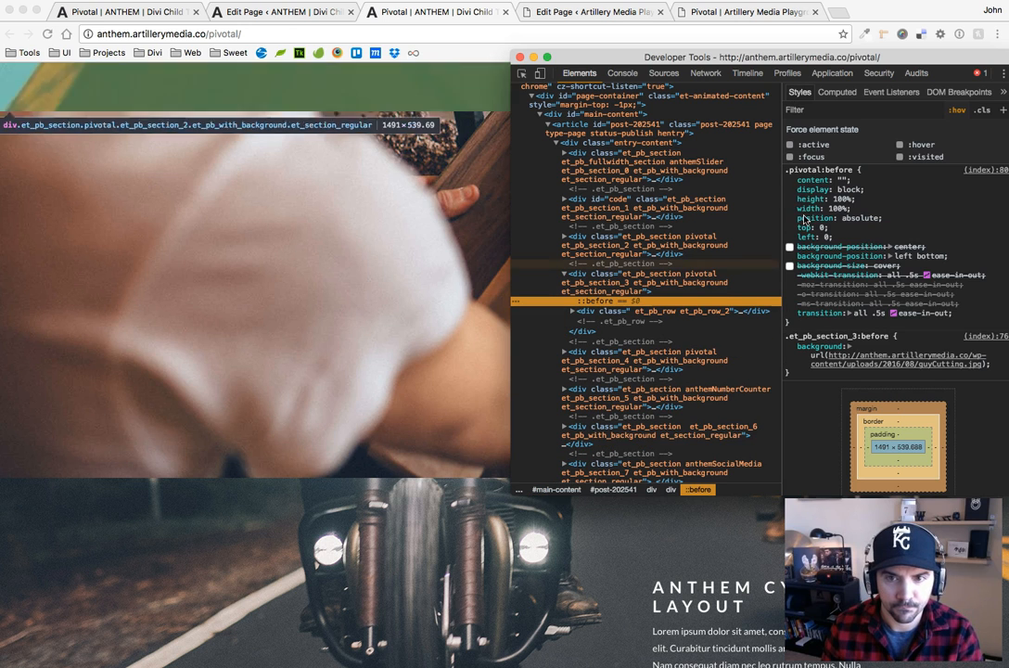
click(870, 316)
text(9)
key(Return)
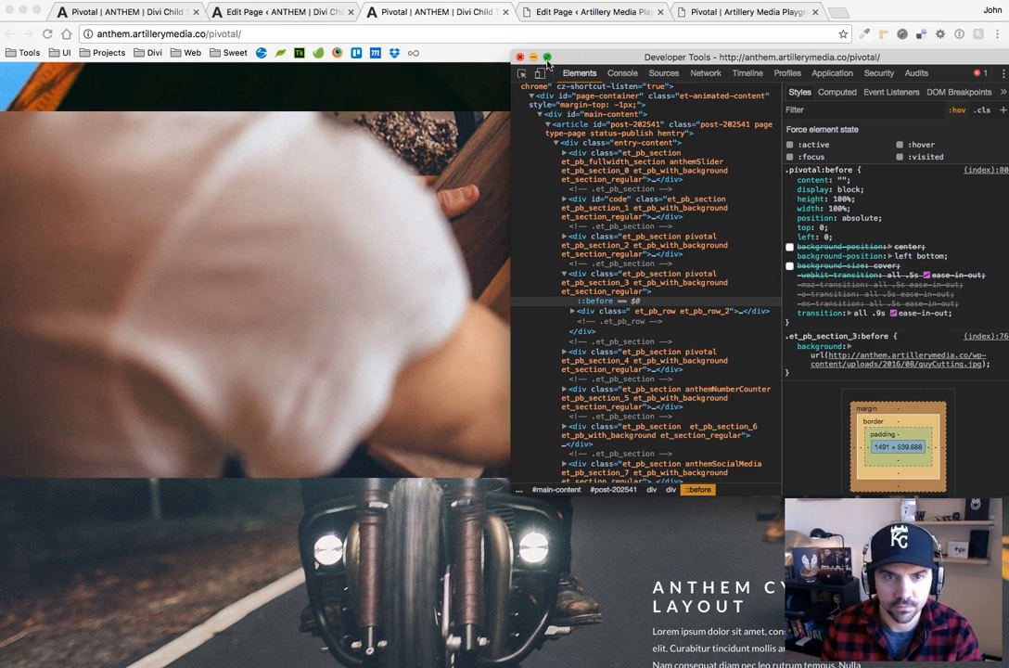
click(519, 57)
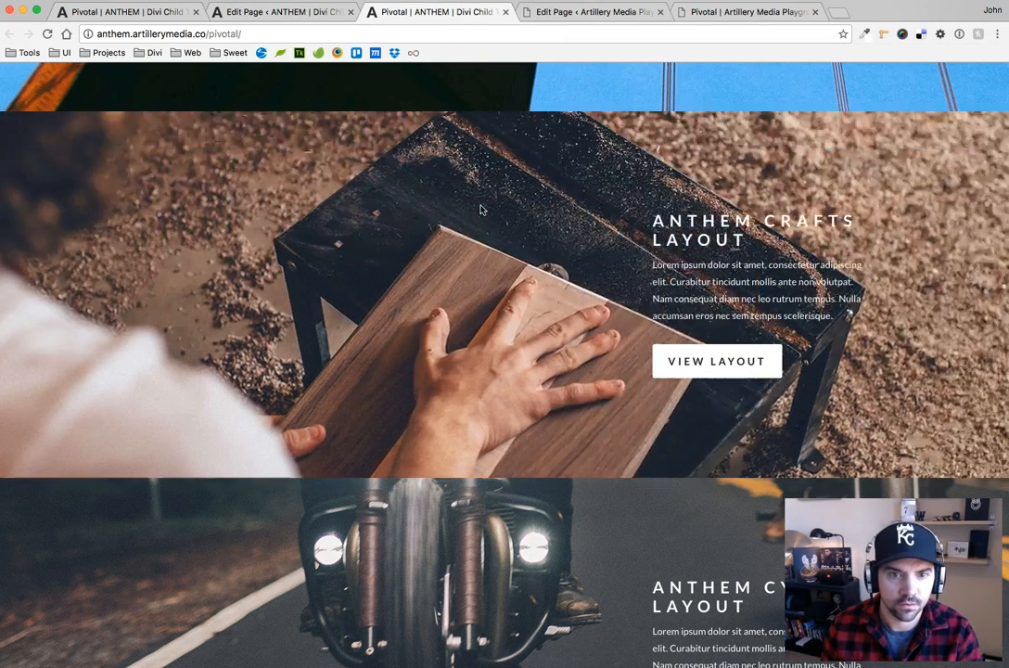
Test the hover movement on the Anthem Crafts and Anthem Cycles sections and review the Test Blurb section on the Playground page
scroll(481, 216, down, 5)
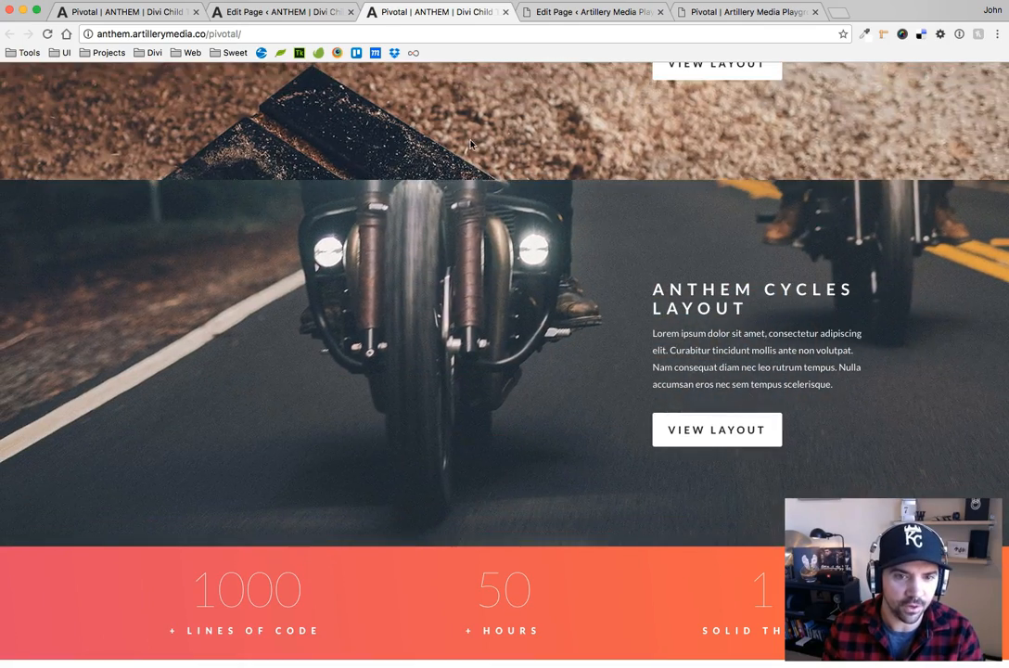
scroll(466, 423, up, 1)
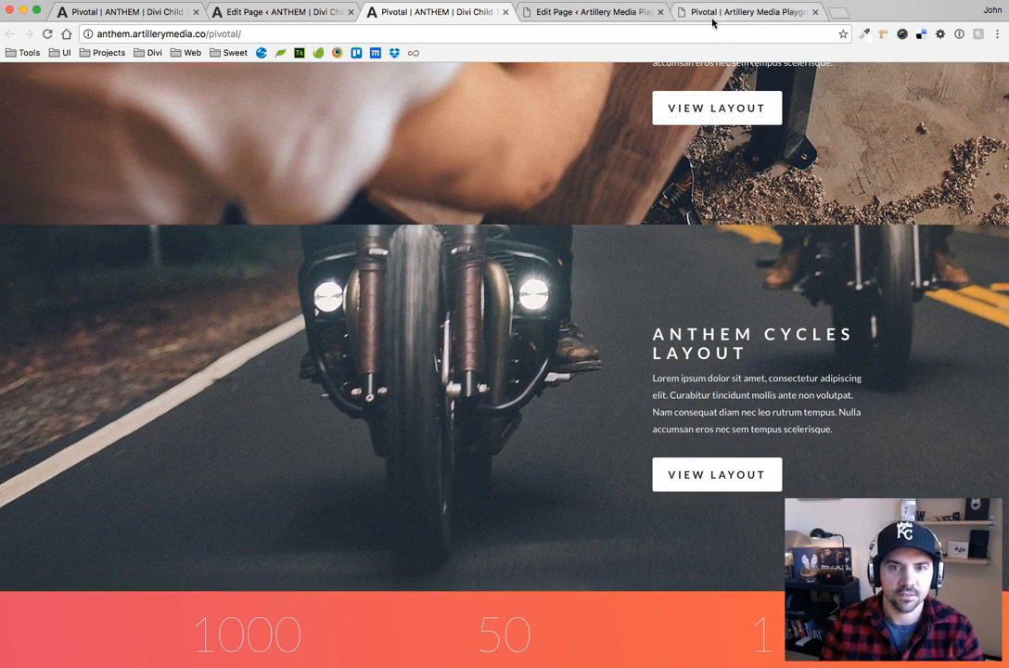
click(712, 23)
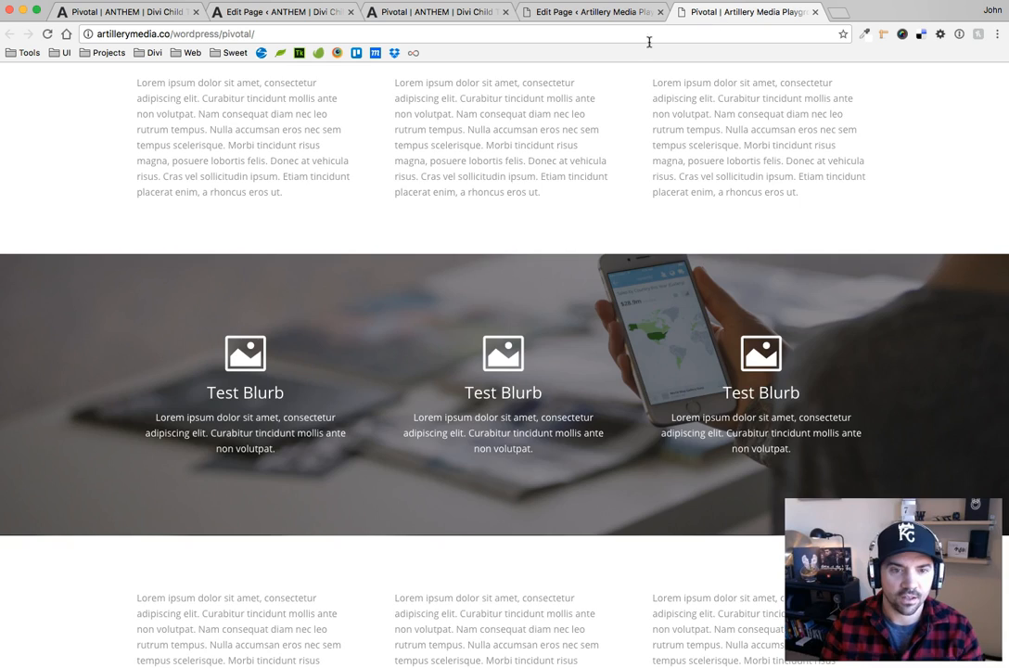
scroll(569, 162, up, 3)
scroll(500, 155, down, 3)
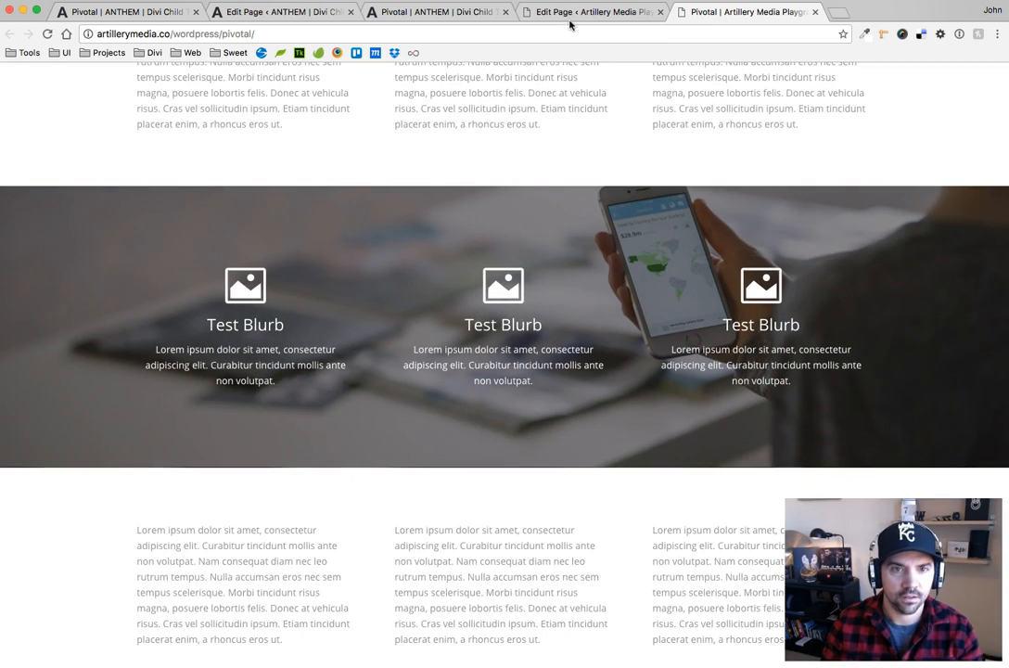
Replace the Artillery Media Playground Pivotal page's Custom CSS with the copied code that omits background-size: cover, and update the page
click(569, 18)
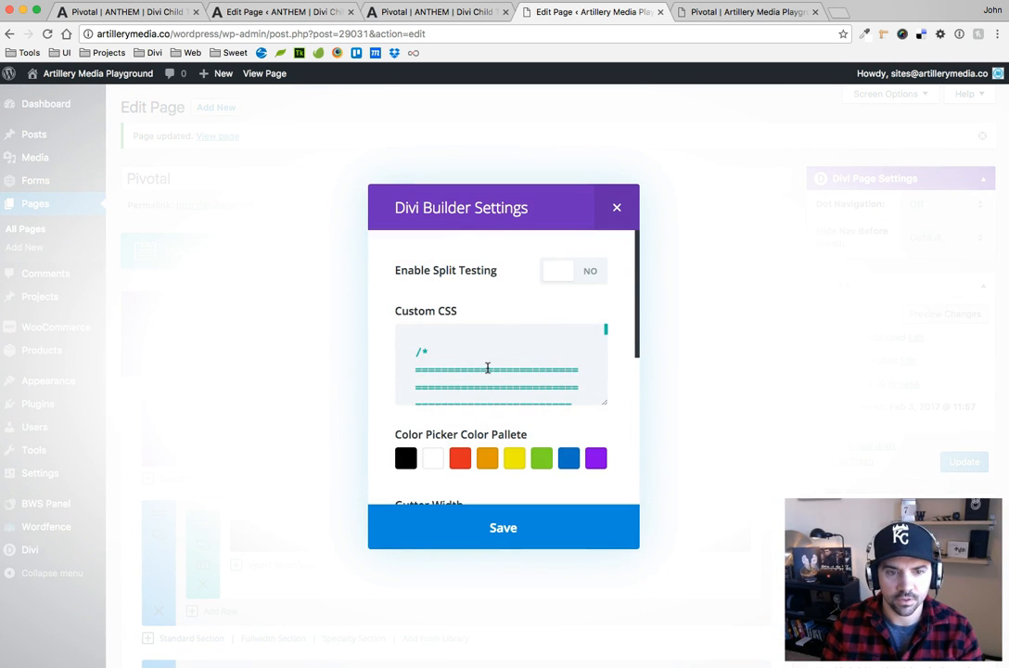
click(487, 368)
key(super+a)
key(BackSpace)
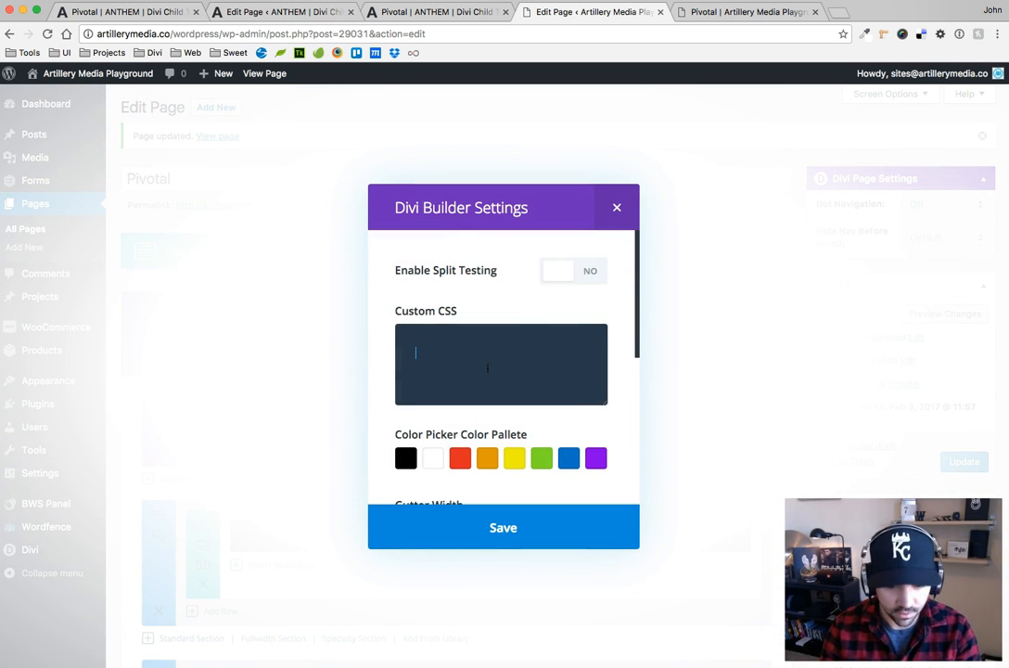
key(super+v)
click(497, 521)
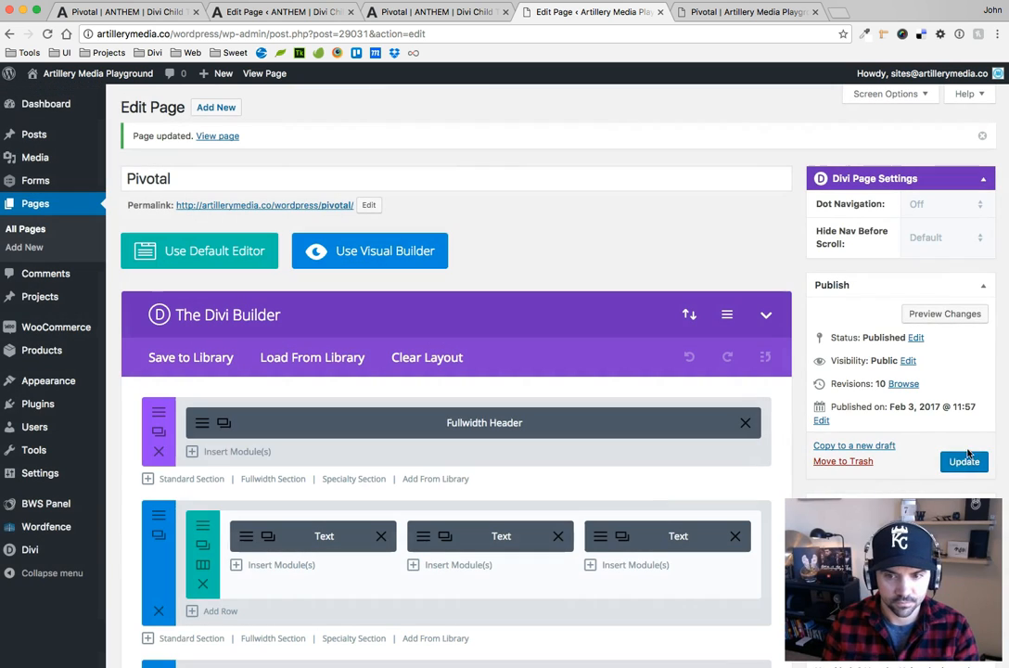
Reload the live Playground Pivotal page, test its Test Blurb background without cover sizing, and compare it with the ANTHEM sections
click(695, 19)
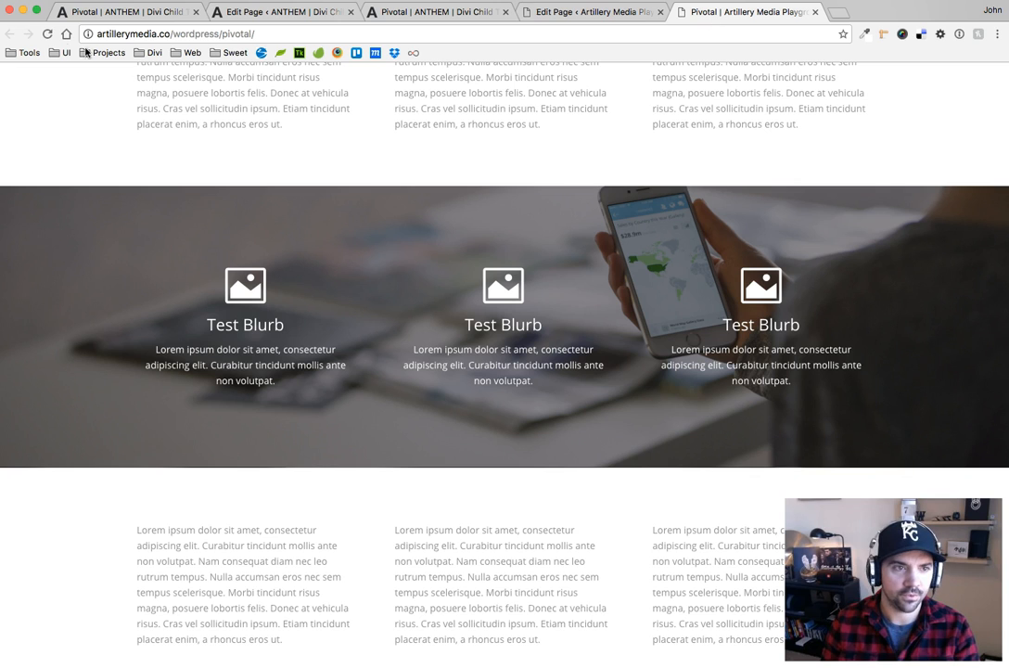
click(46, 35)
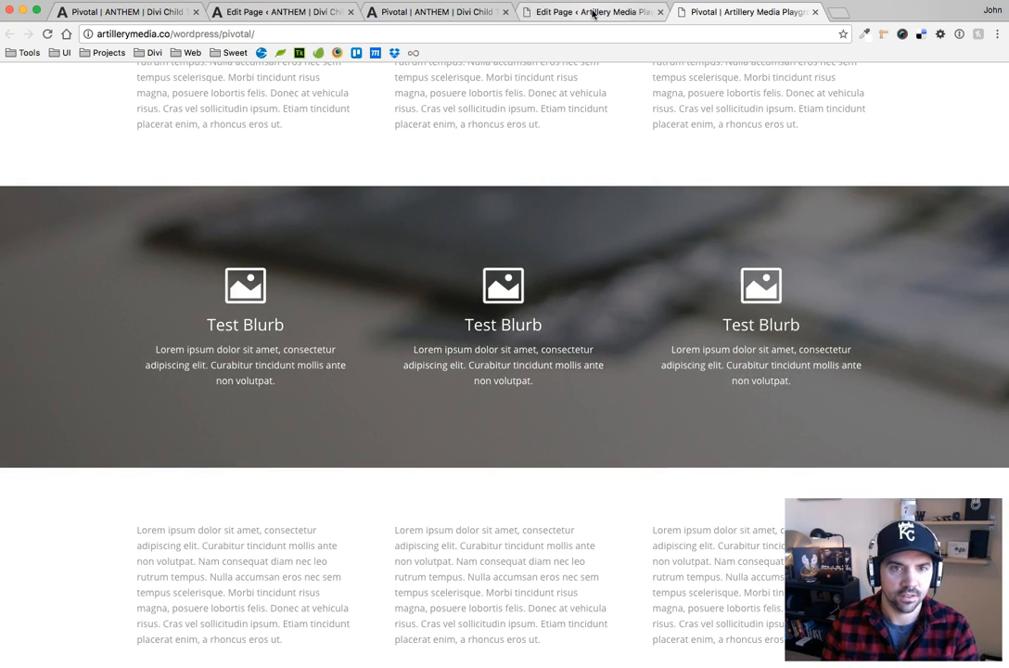
click(592, 12)
click(441, 11)
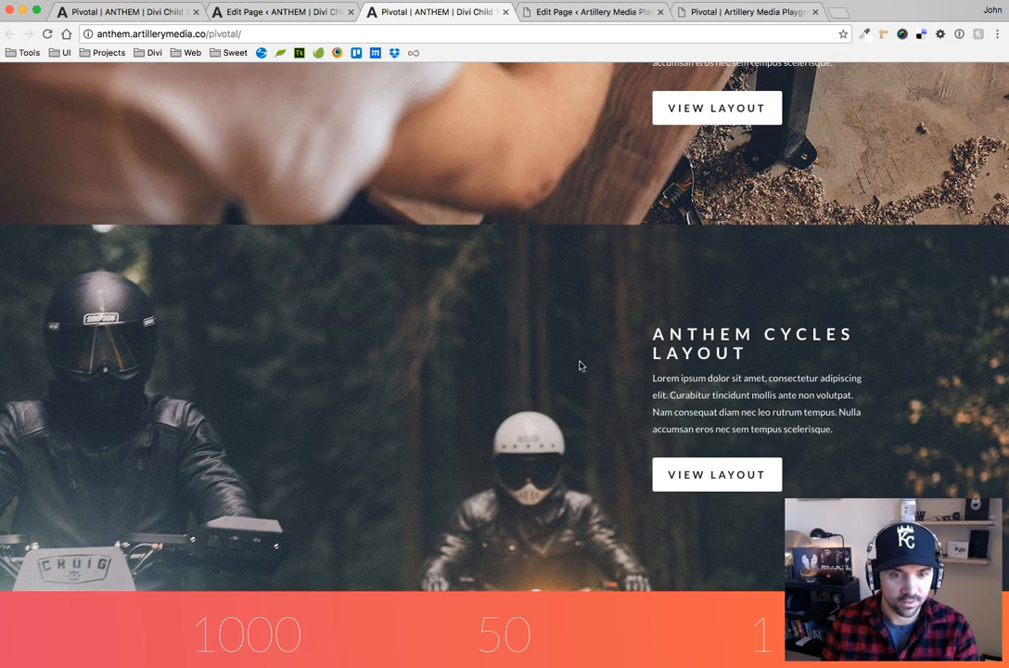
scroll(791, 227, up, 4)
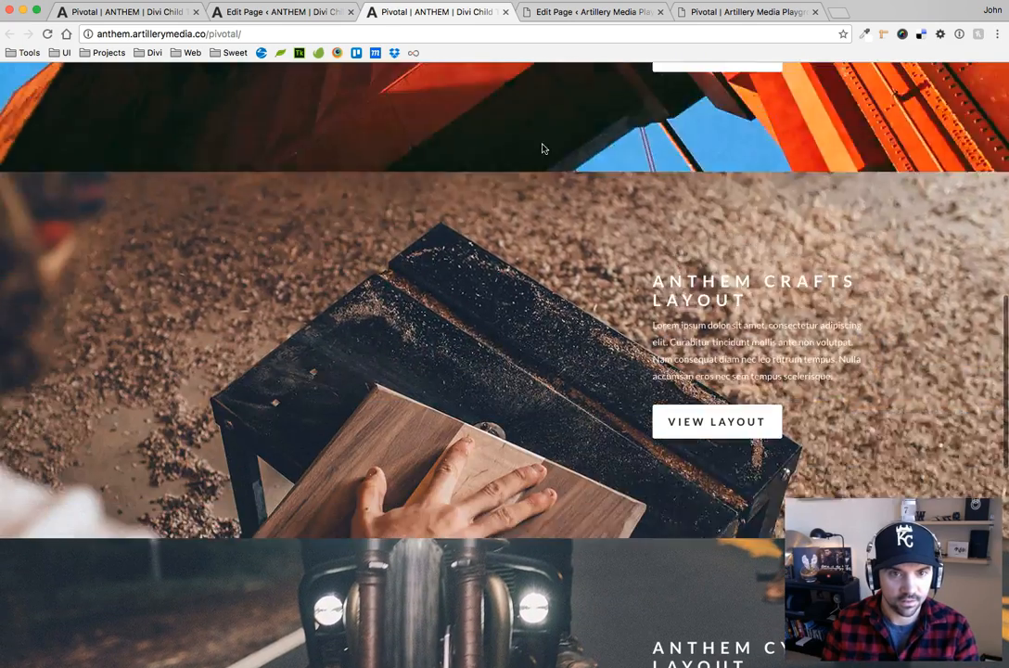
In pivotal.css in the code editor, comment out background-position: left bottom and re-enable background-position: center and background-size: cover in .pivotal:before
key(super+Tab)
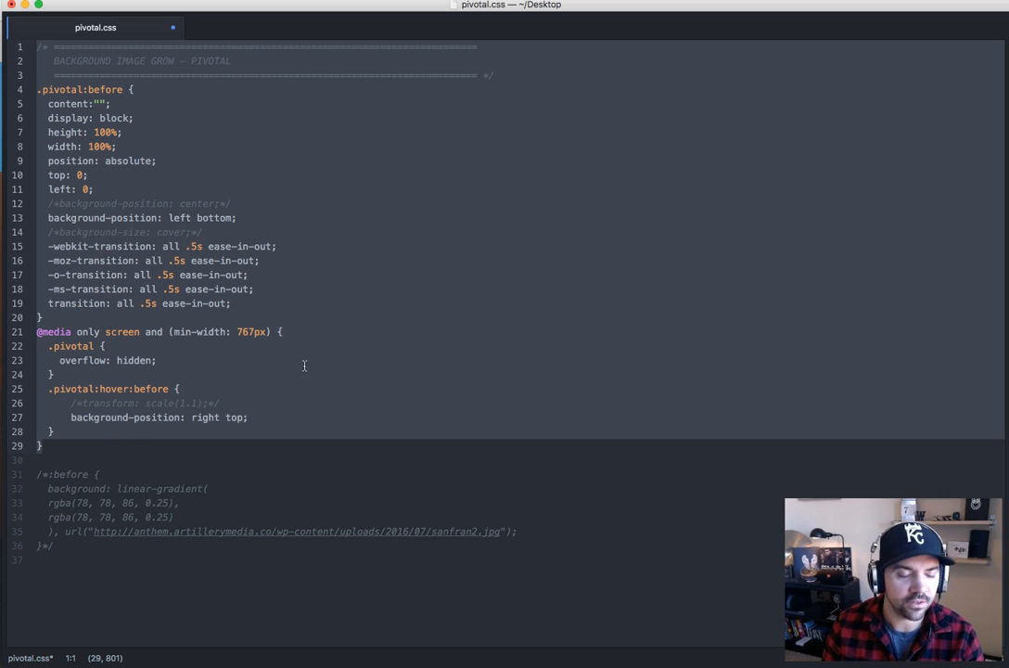
click(215, 233)
drag(239, 217, 72, 216)
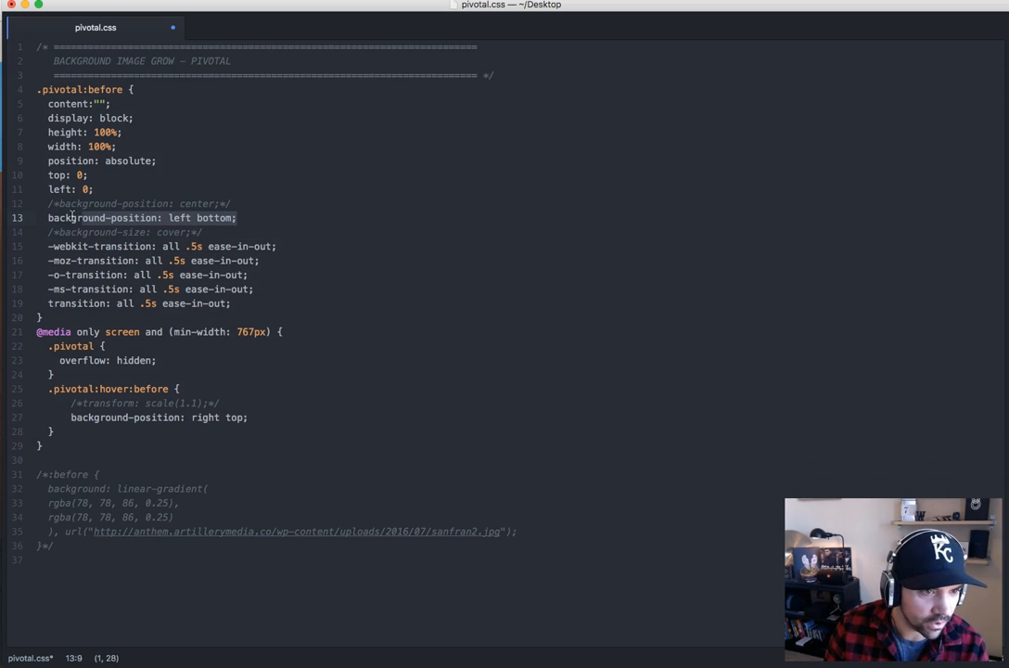
key(super+slash)
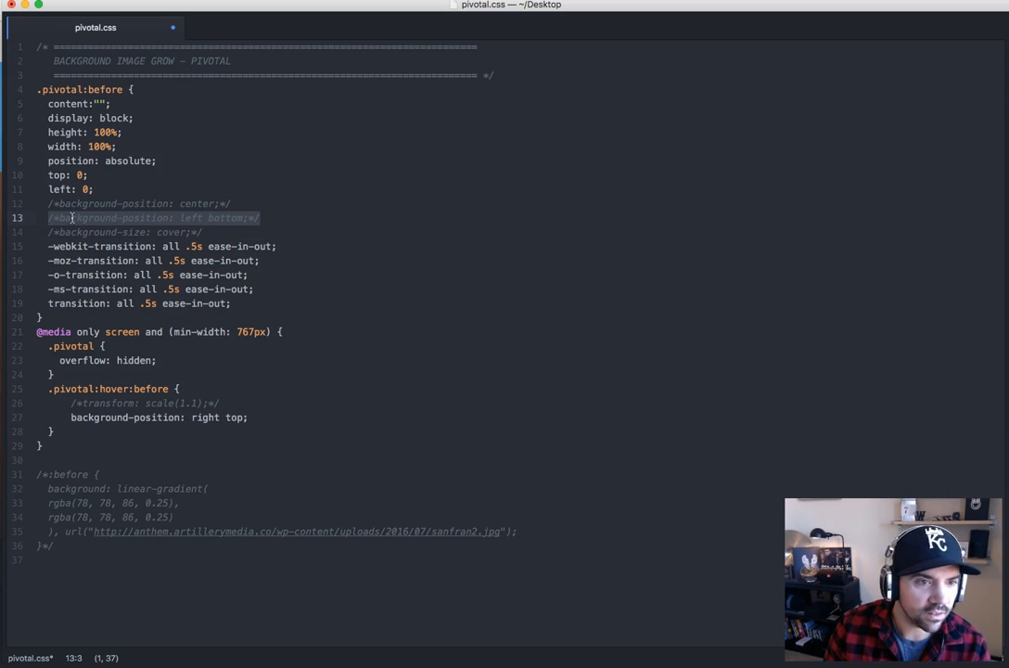
drag(228, 204, 51, 206)
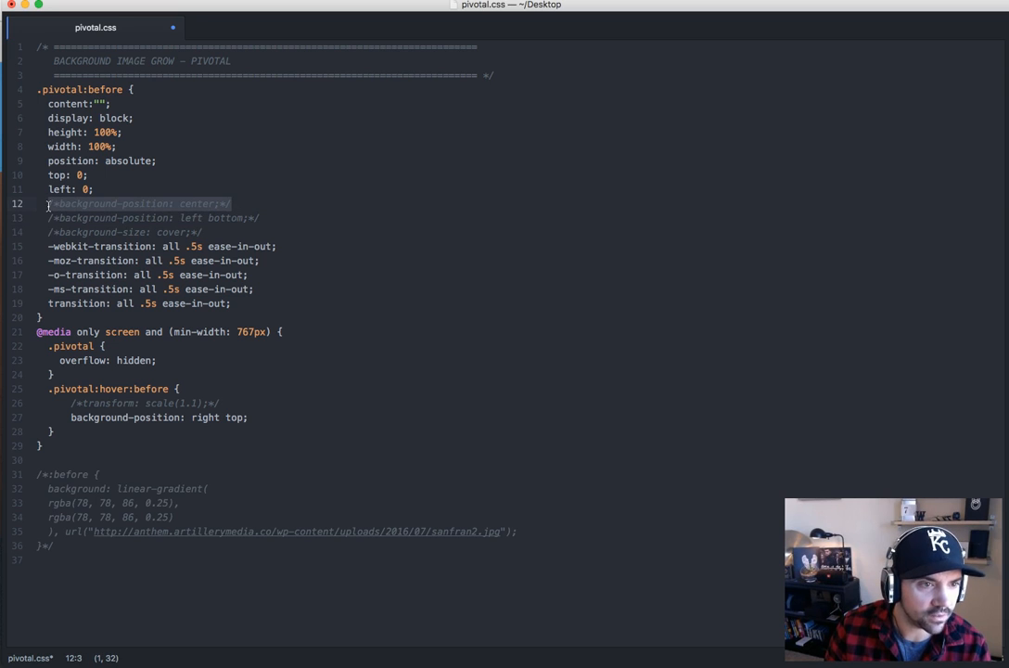
key(super+slash)
drag(202, 232, 60, 233)
key(super+slash)
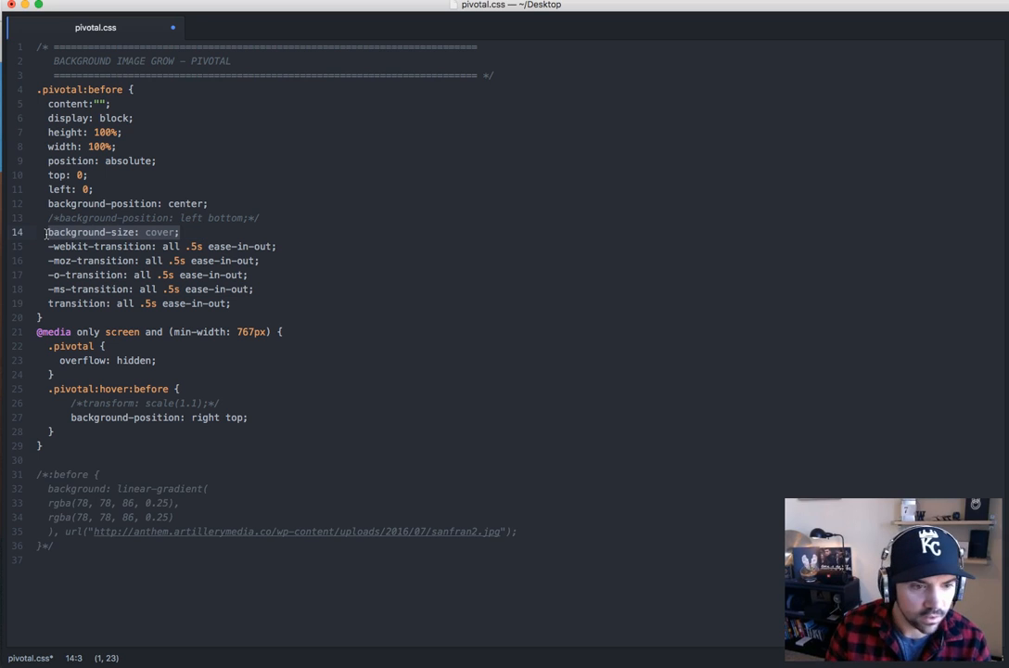
In the .pivotal:hover:before rule, re-enable transform: scale(1.1) and comment out background-position: right top
drag(227, 401, 72, 404)
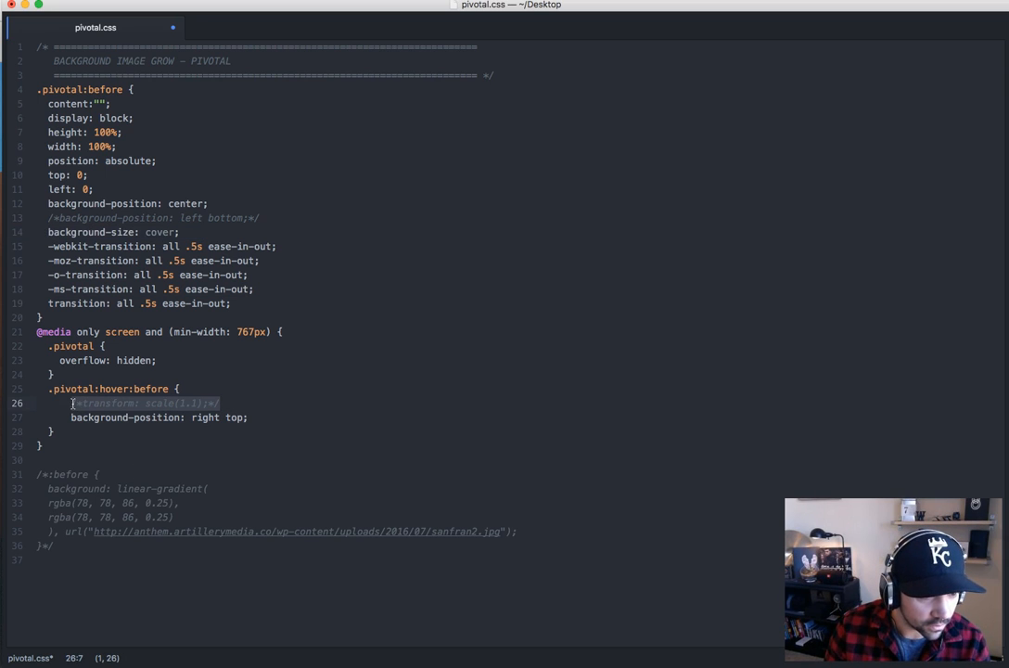
key(super+slash)
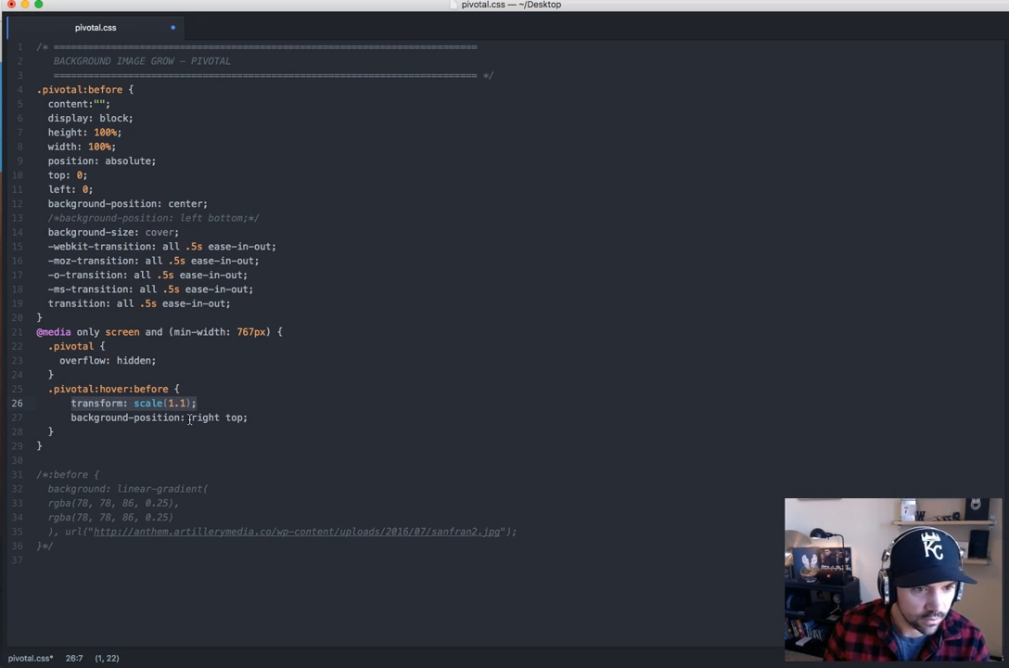
drag(280, 418, 65, 418)
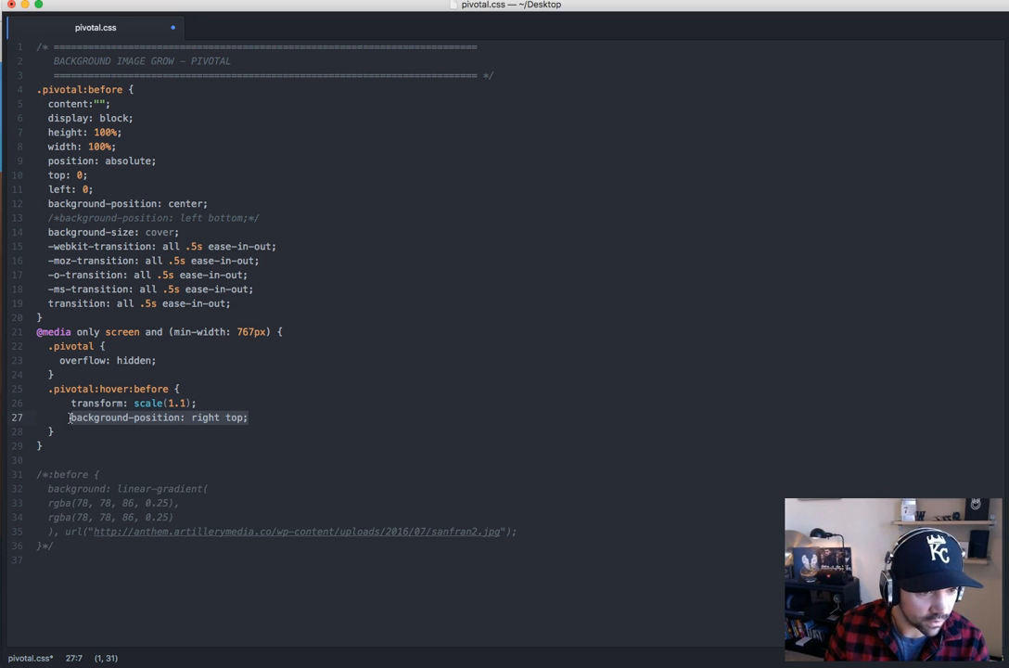
key(super+slash)
Save and copy the scale version of the .pivotal CSS, replace the ANTHEM Pivotal page's Custom CSS with it in Chrome, and update the page
drag(44, 449, 35, 47)
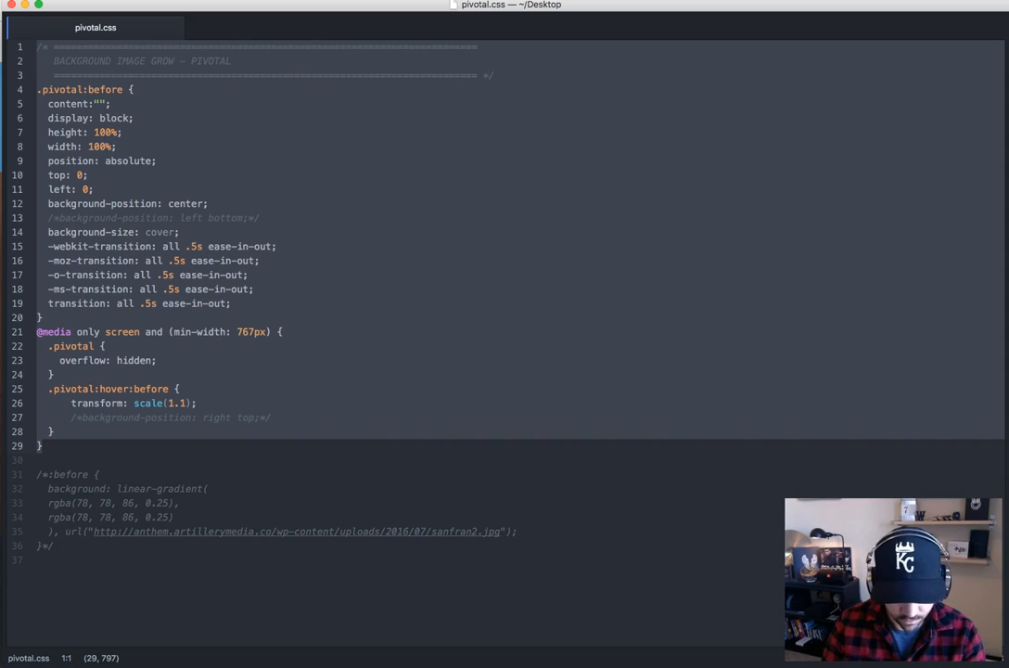
key(super+Tab)
click(269, 12)
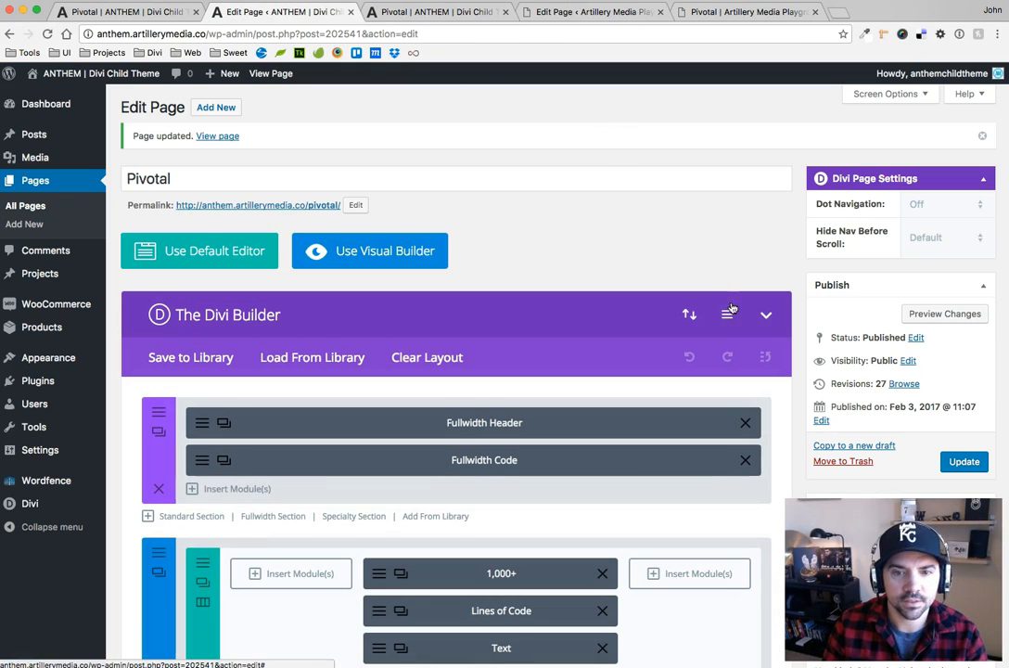
click(726, 315)
click(534, 389)
key(ctrl+a)
key(ctrl+v)
click(527, 526)
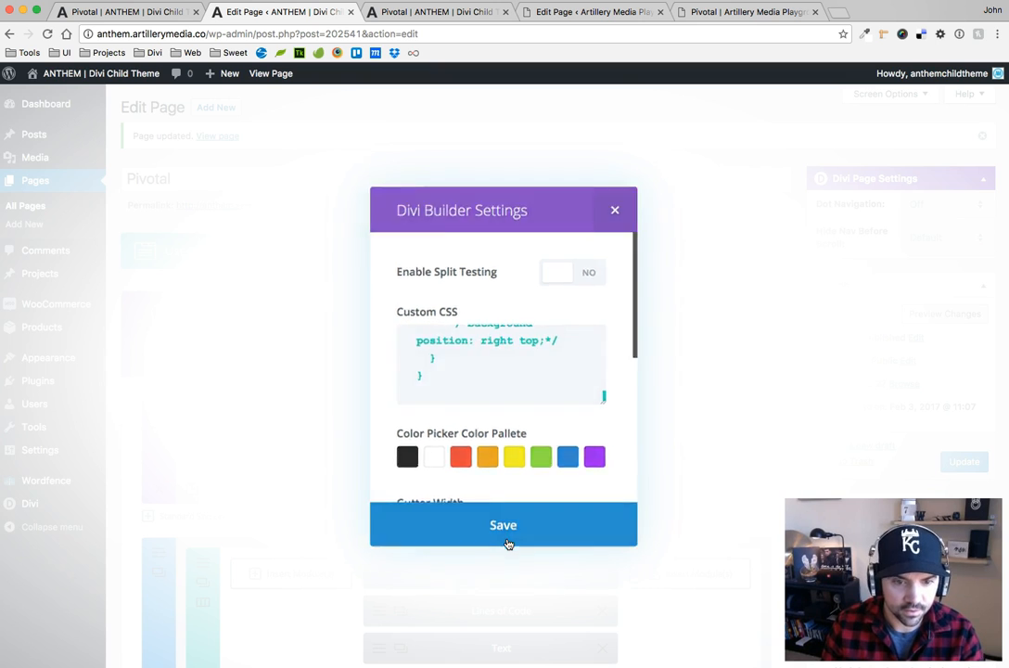
click(963, 461)
Replace the Playground Pivotal page's Custom CSS with the same scale(1.1) code and update the page
click(612, 7)
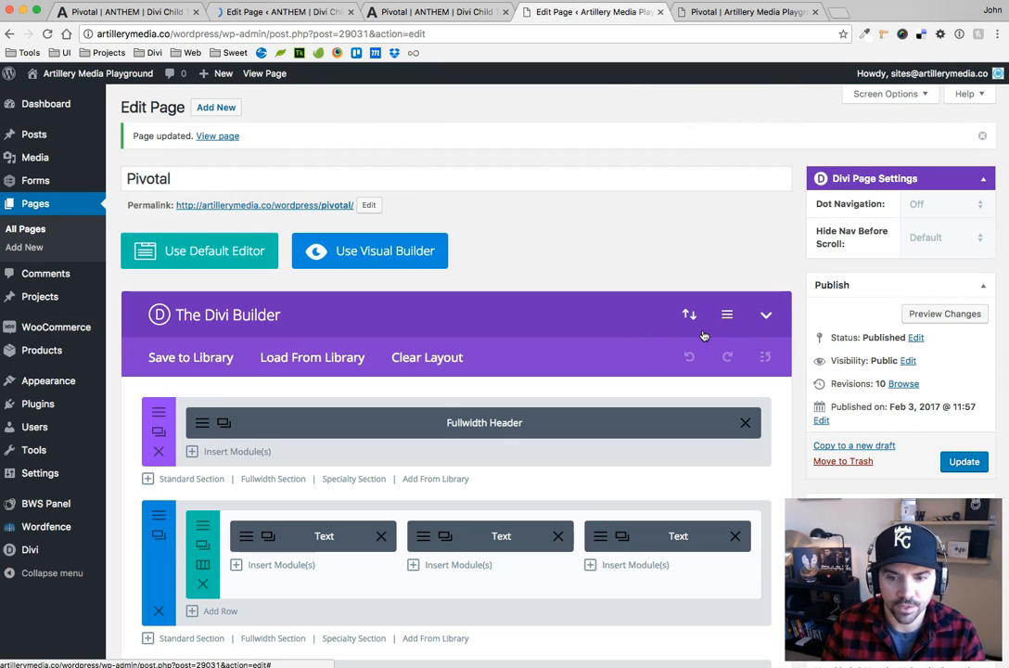
click(727, 315)
click(515, 373)
key(super+a)
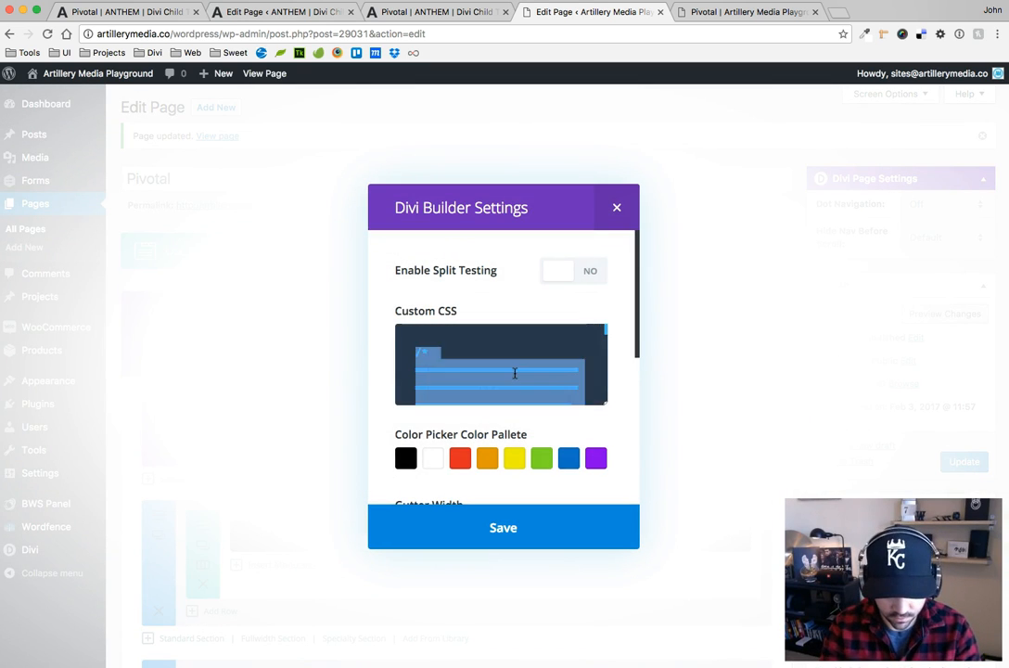
key(super+v)
click(523, 536)
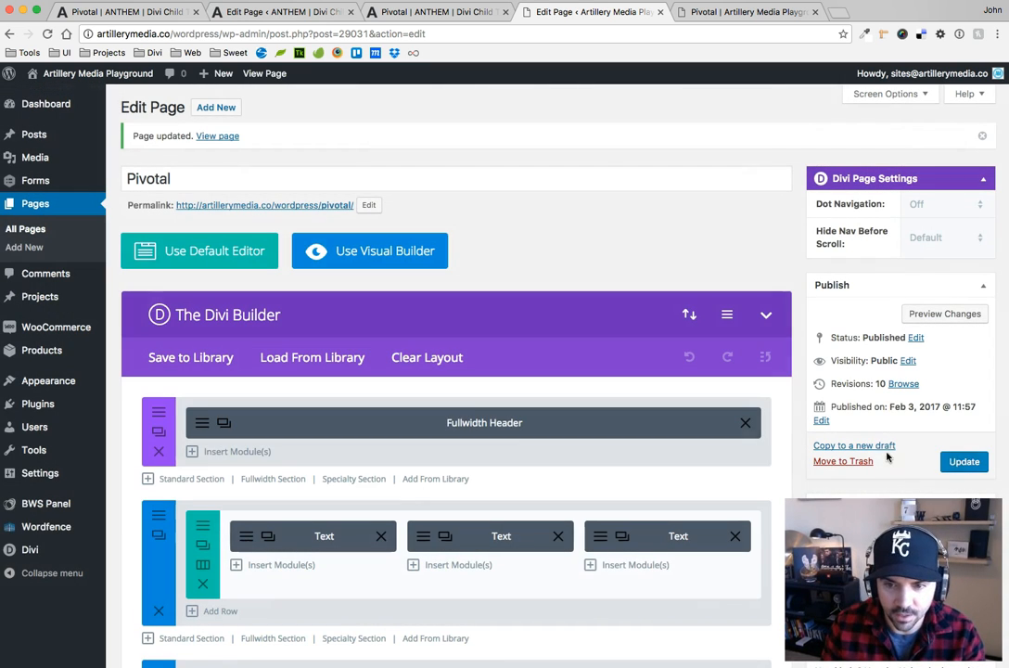
click(961, 462)
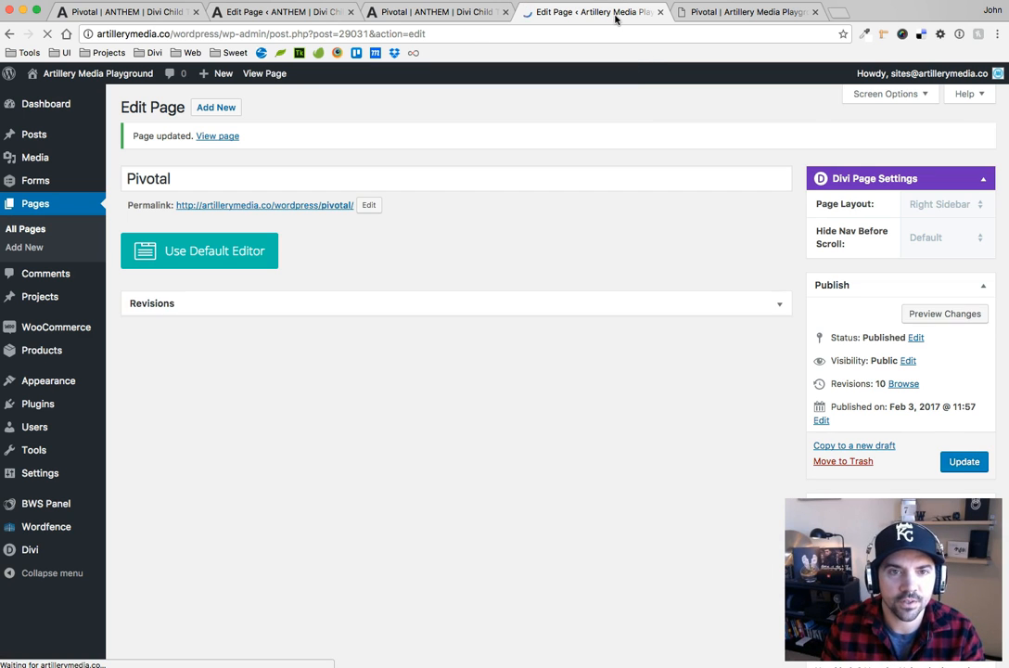
Reload both live Pivotal pages and test the hover scaling on the ANTHEM page's bridge, Crafts and Cycles sections
click(734, 13)
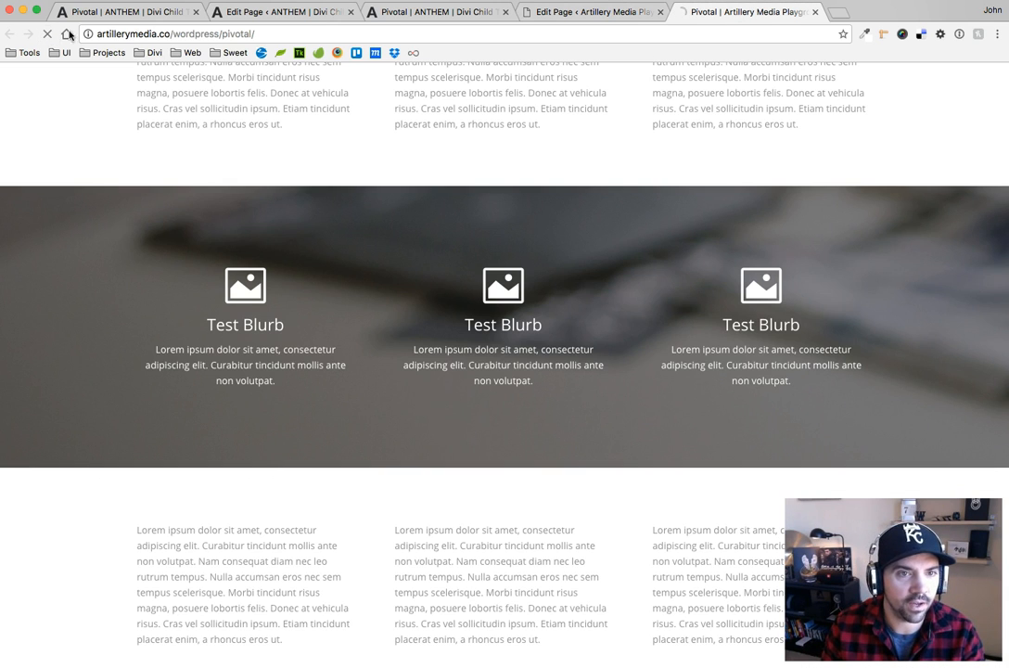
click(387, 12)
click(44, 34)
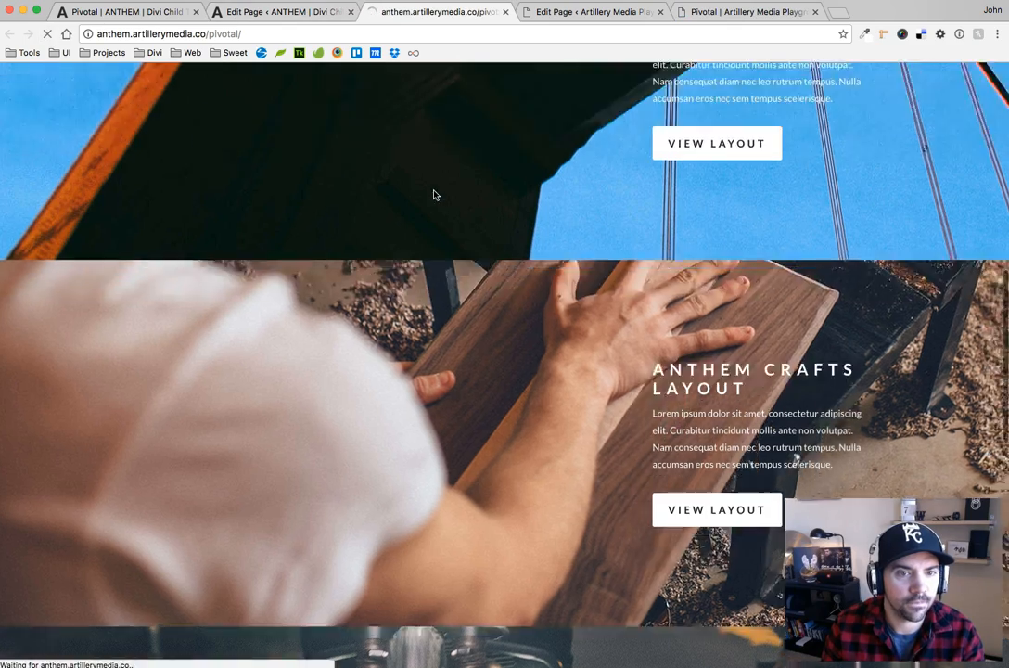
scroll(303, 183, down, 2)
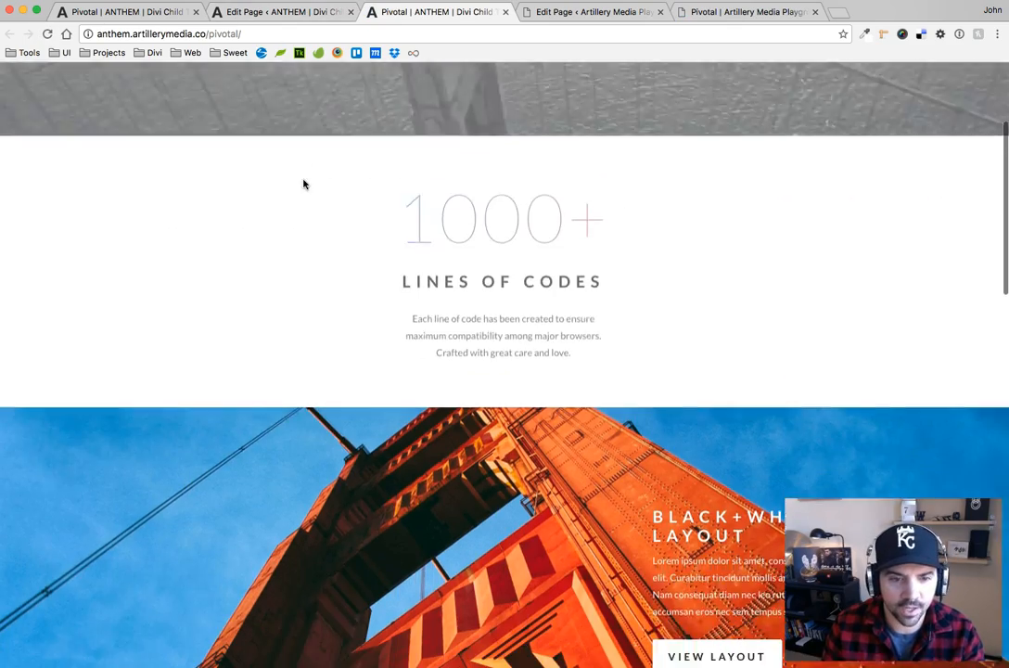
scroll(303, 183, down, 4)
scroll(383, 377, down, 9)
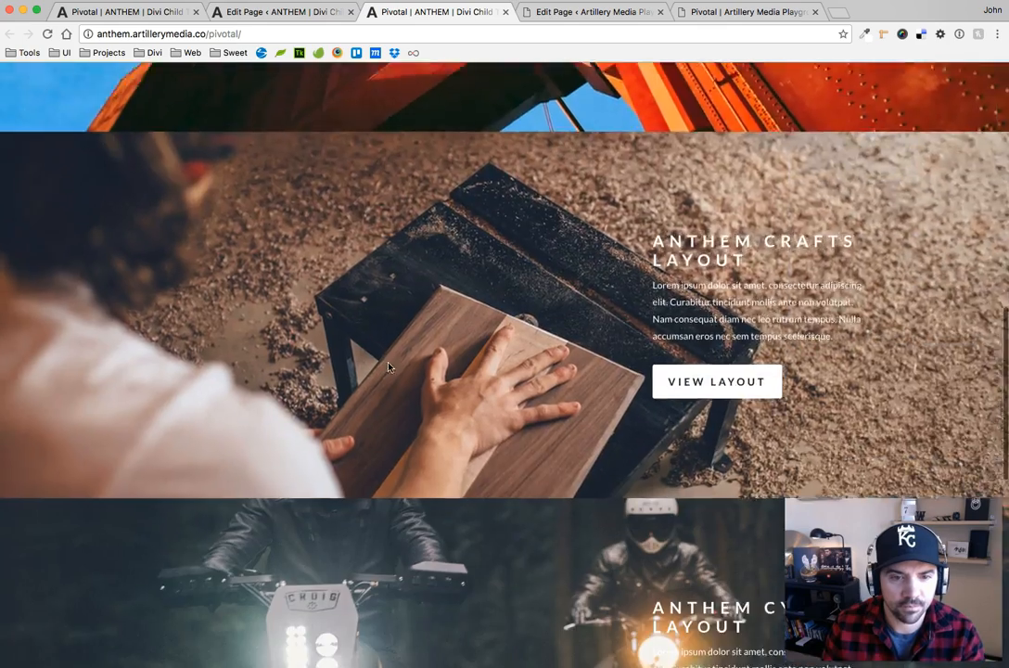
scroll(416, 480, down, 3)
scroll(417, 479, up, 6)
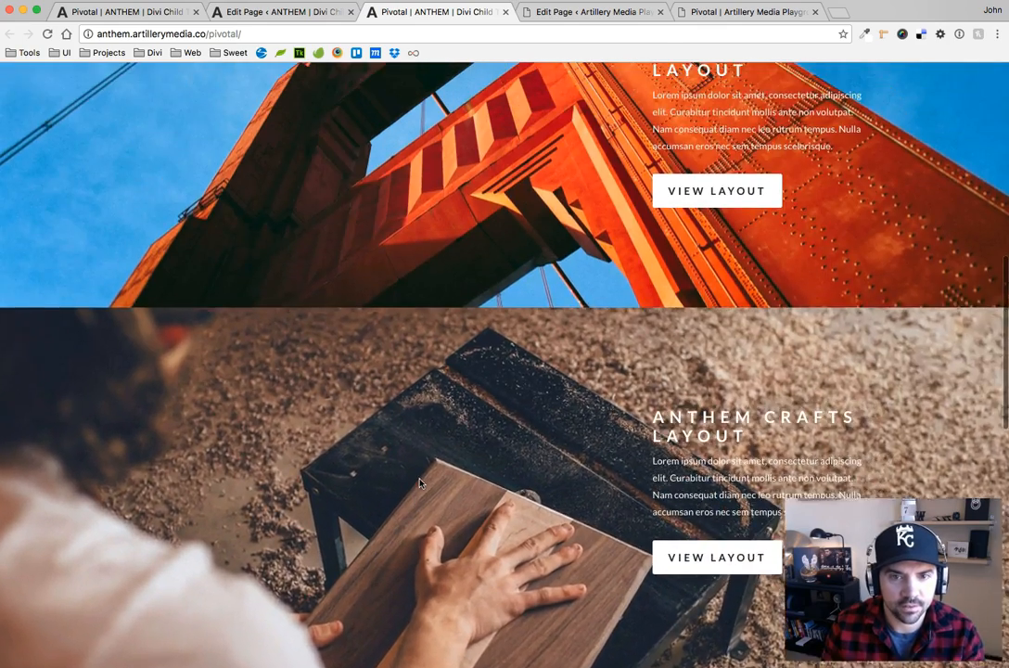
scroll(419, 483, up, 2)
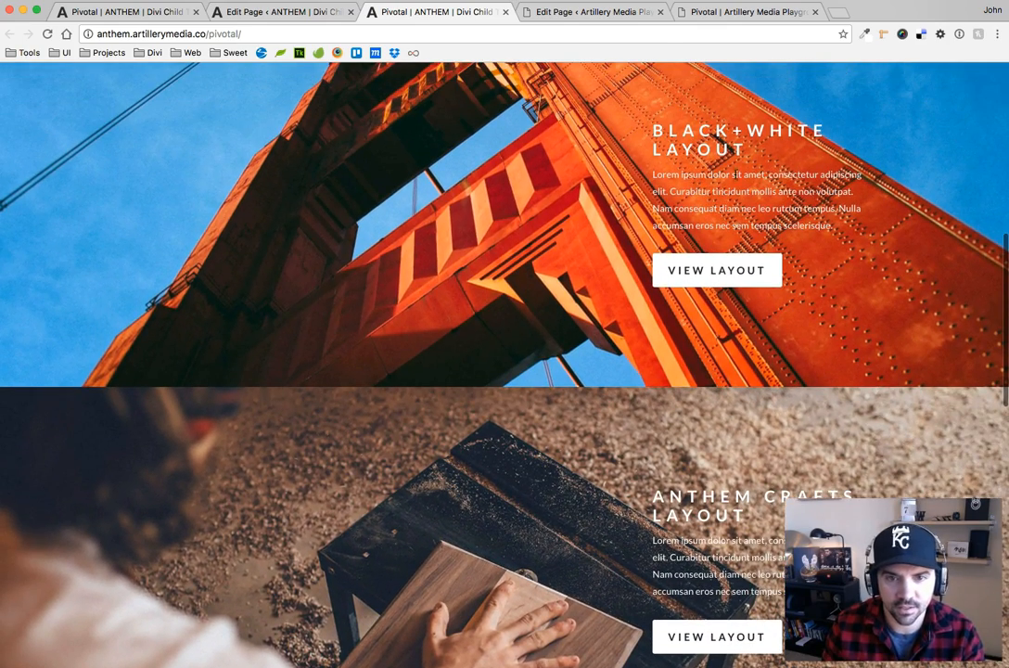
Test the hover scaling on the Playground page's Test Blurb section and recheck the ANTHEM page's Black+White Layout section
click(730, 13)
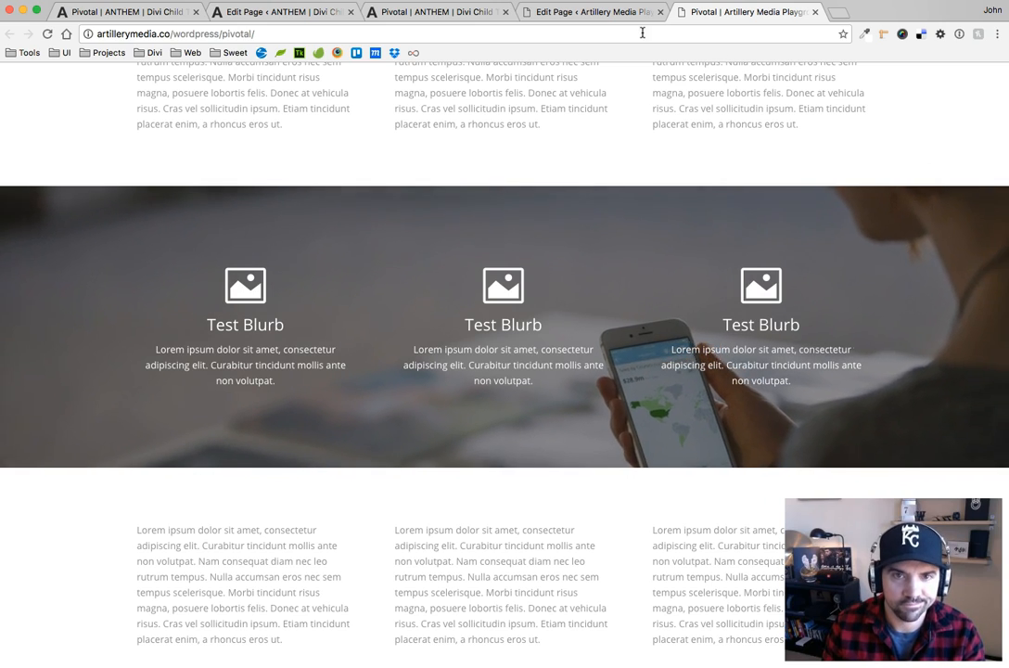
click(415, 11)
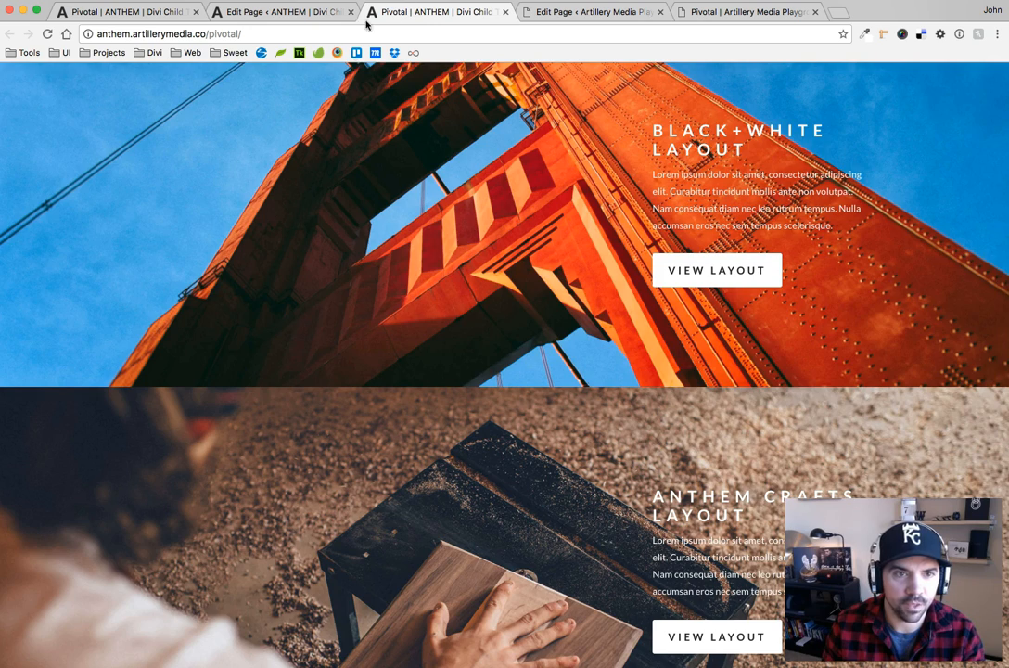
scroll(451, 198, up, 3)
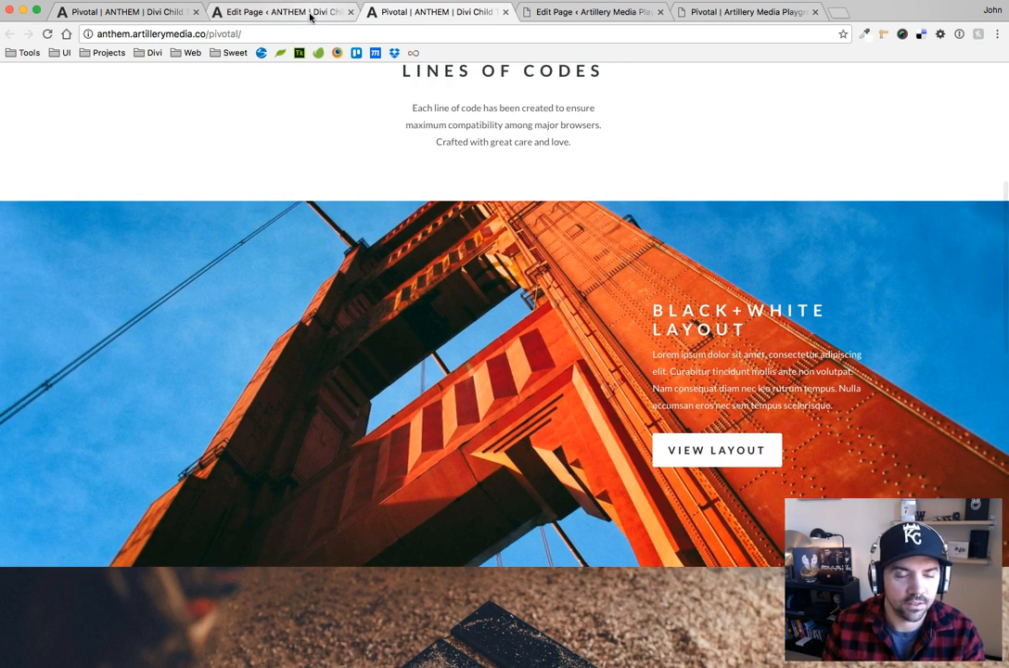
Open the custom CSS settings of the sanfran2.jpg bridge section on the ANTHEM Pivotal edit page
click(311, 17)
scroll(300, 306, down, 10)
scroll(302, 306, up, 5)
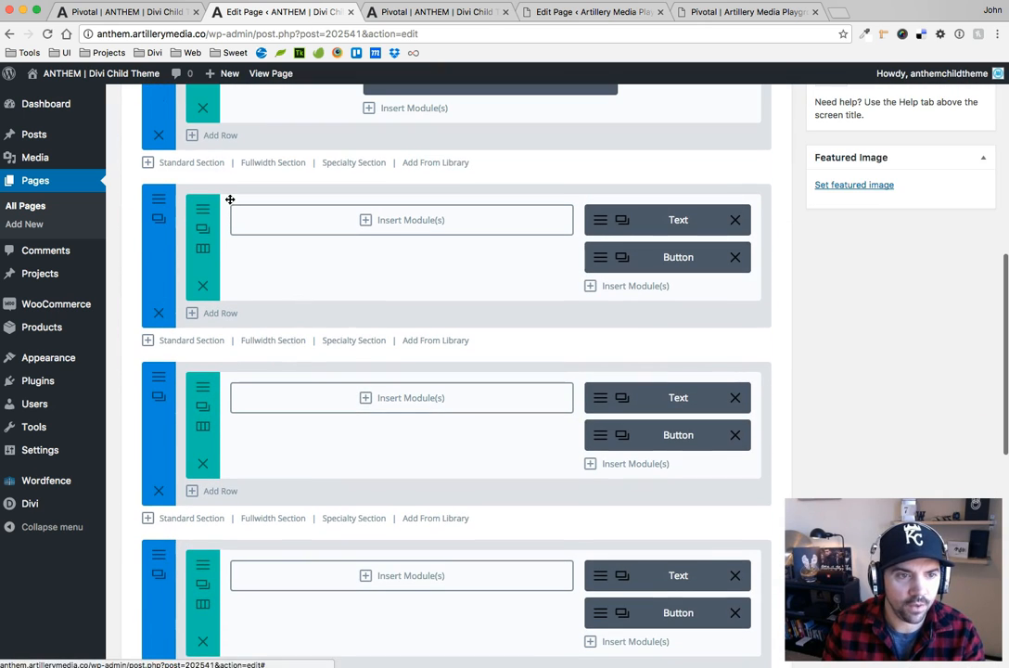
click(159, 202)
click(361, 186)
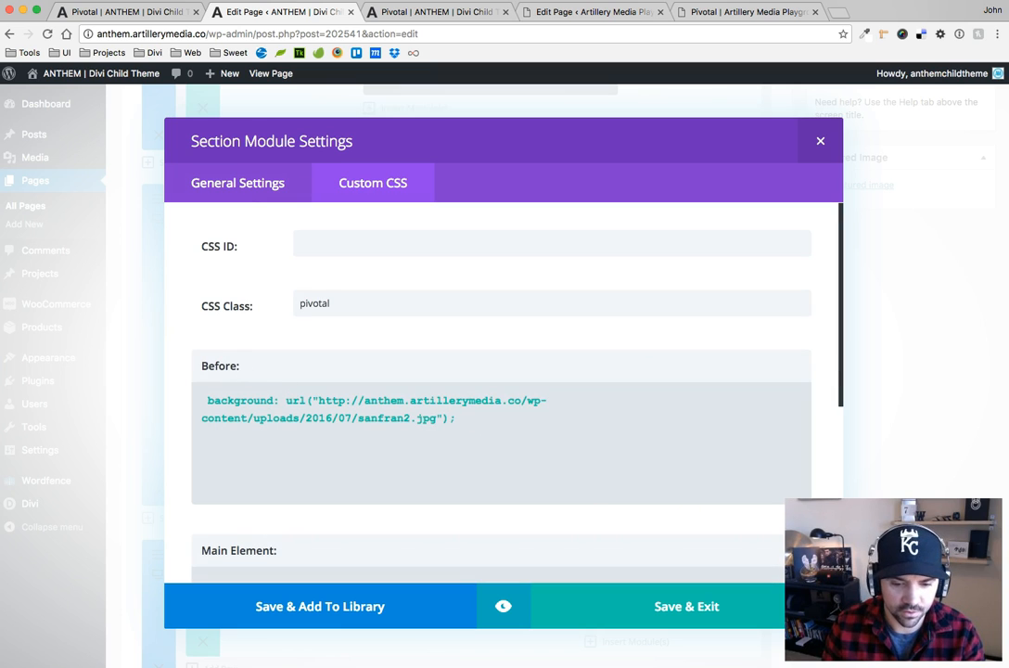
Switch to pivotal.css in the code editor and copy the commented linear-gradient background declaration, including its sanfran2.jpg URL
key(super+Tab)
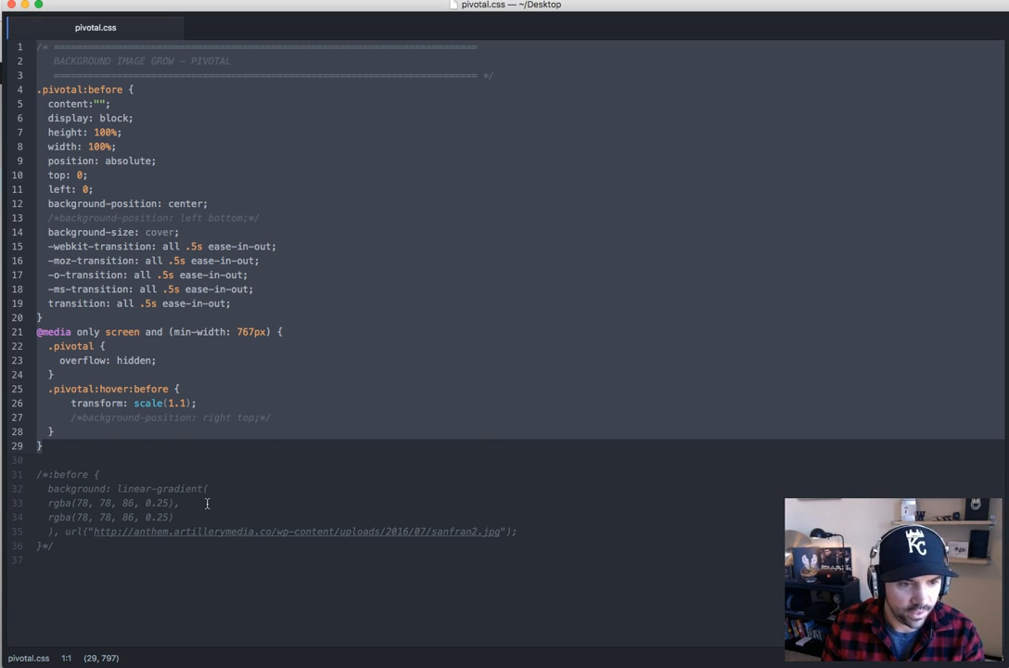
click(206, 504)
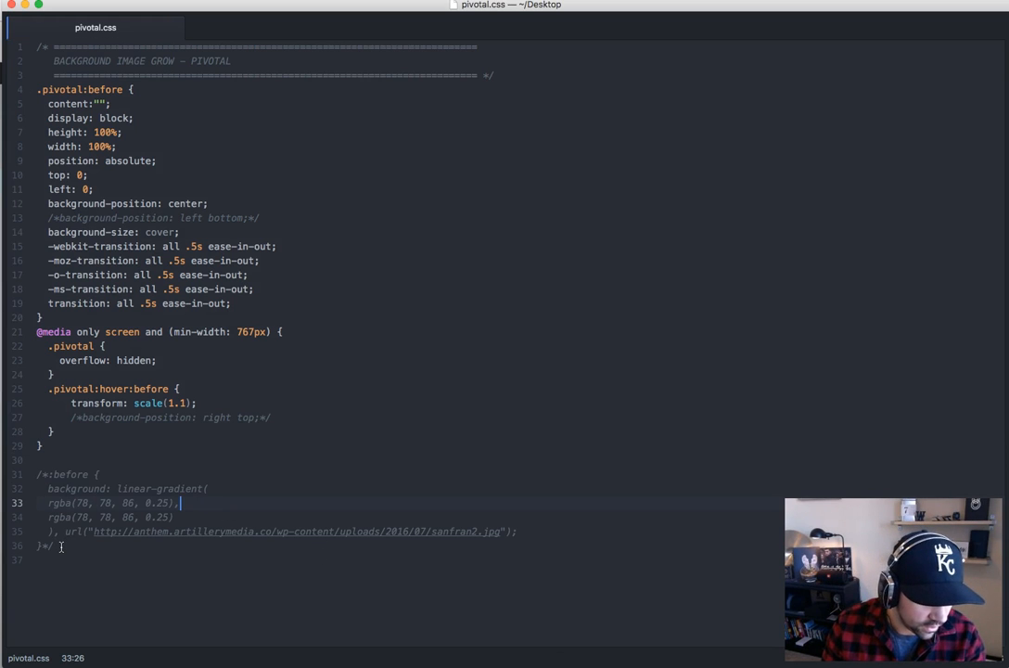
drag(49, 489, 512, 528)
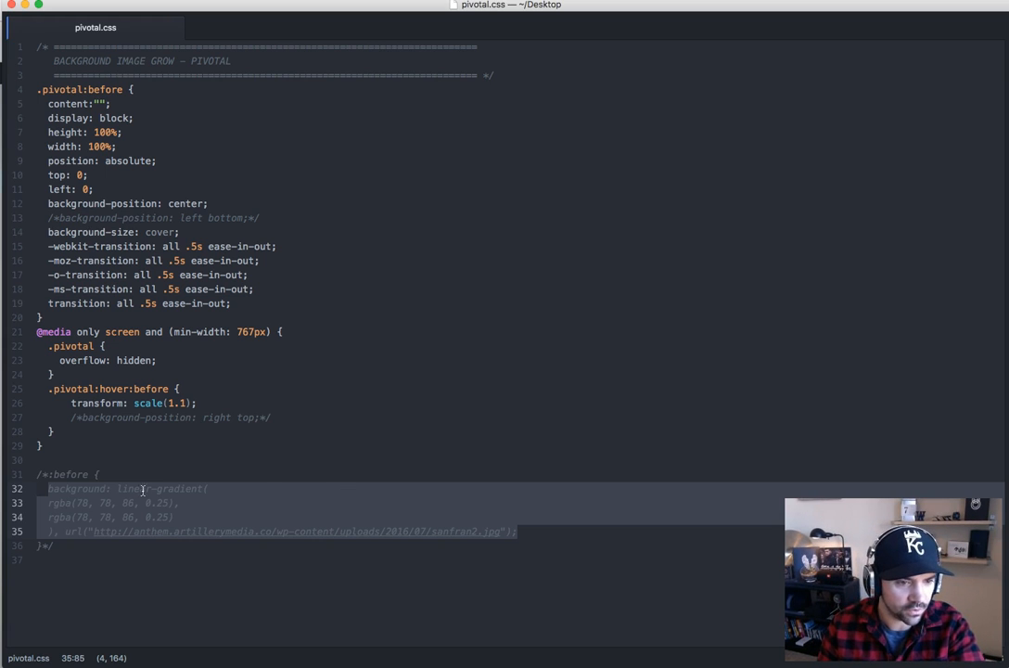
click(214, 504)
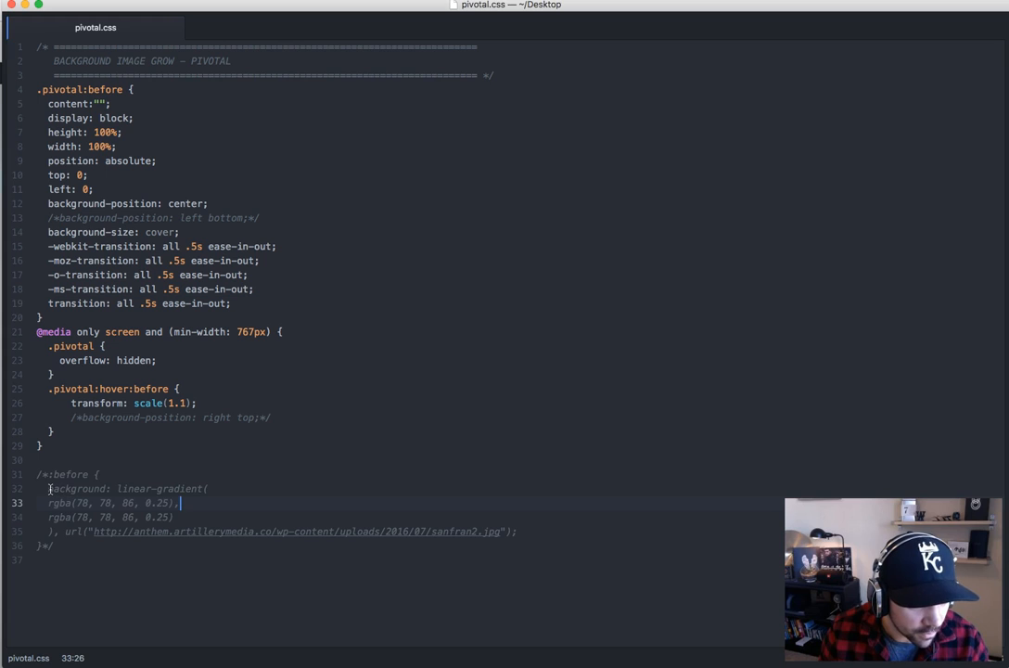
drag(48, 489, 534, 533)
key(super+c)
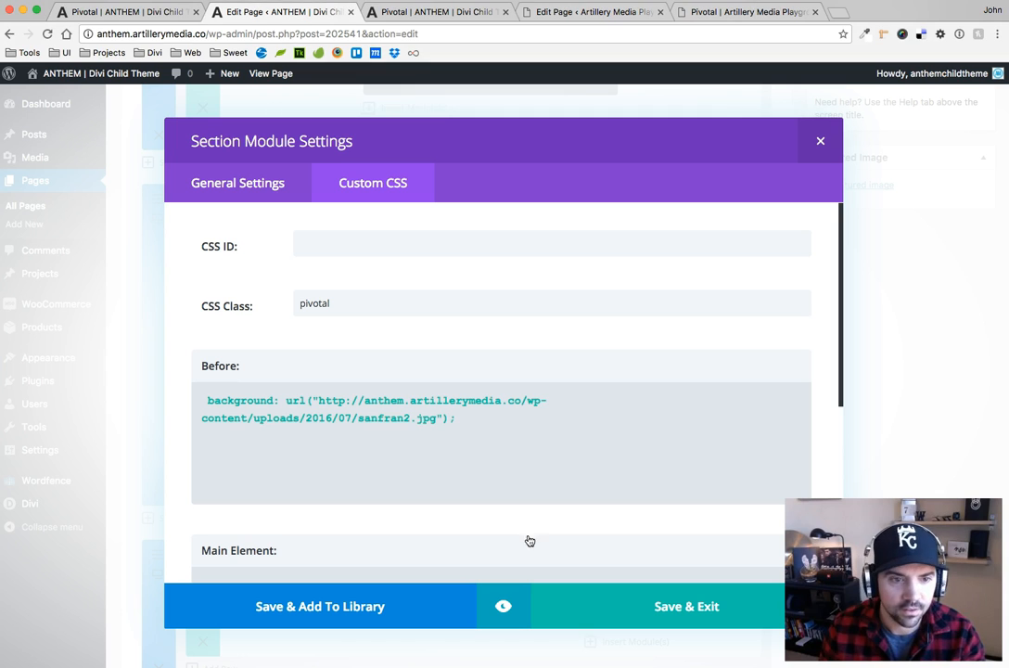
Back in Chrome, paste the rgba(78, 78, 86, 0.25) linear-gradient declaration below the bridge section's existing Before background and compare the image URLs
click(451, 419)
text(;)
key(Return)
key(Return)
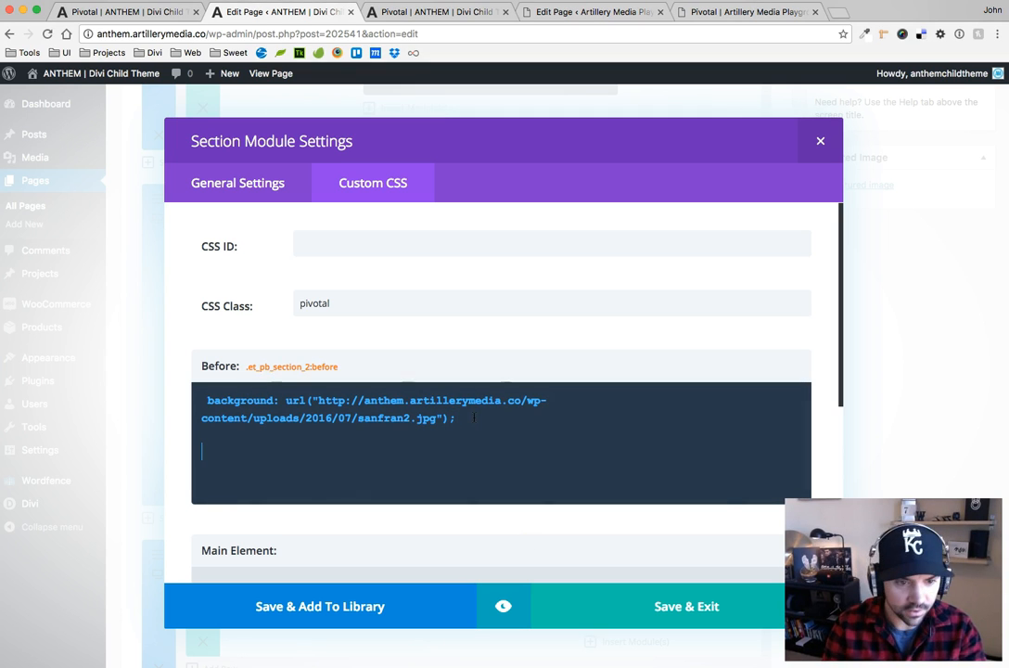
key(super+v)
drag(318, 400, 432, 418)
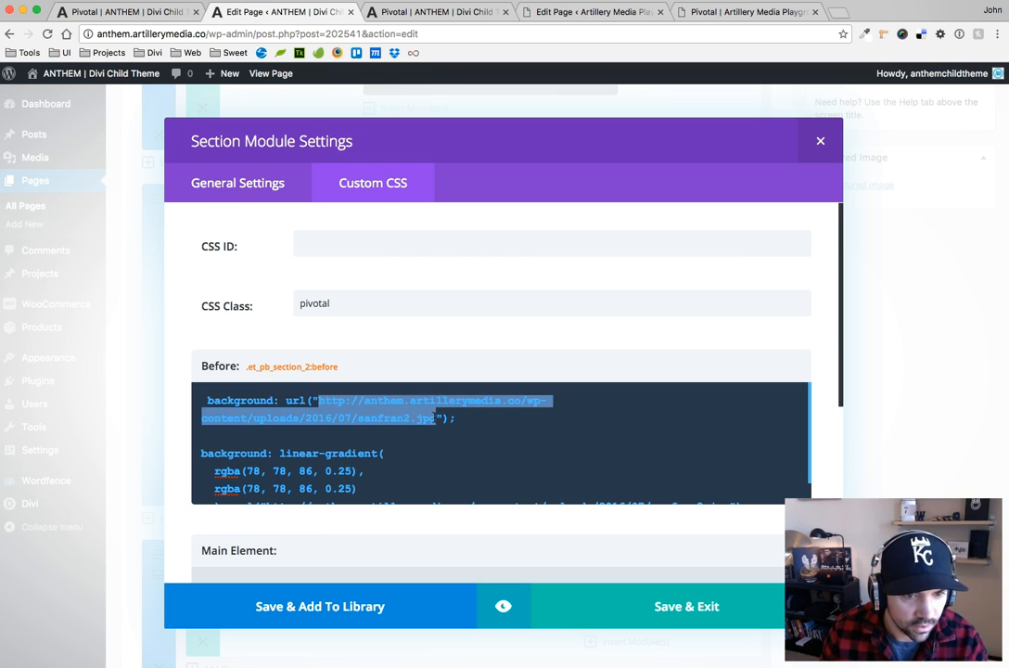
scroll(405, 444, down, 3)
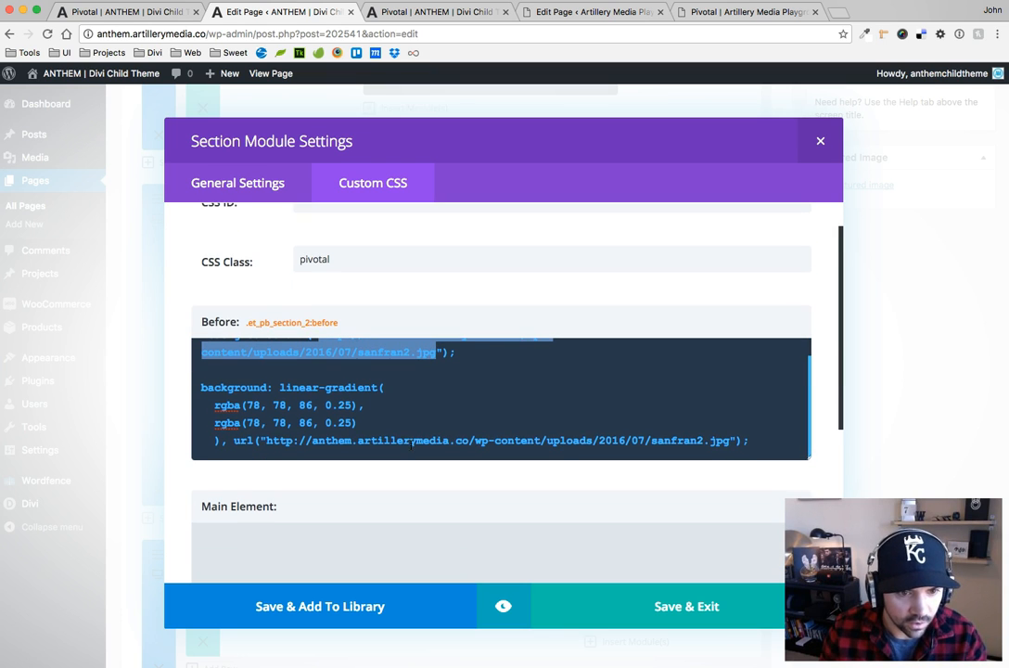
drag(267, 441, 729, 440)
click(729, 440)
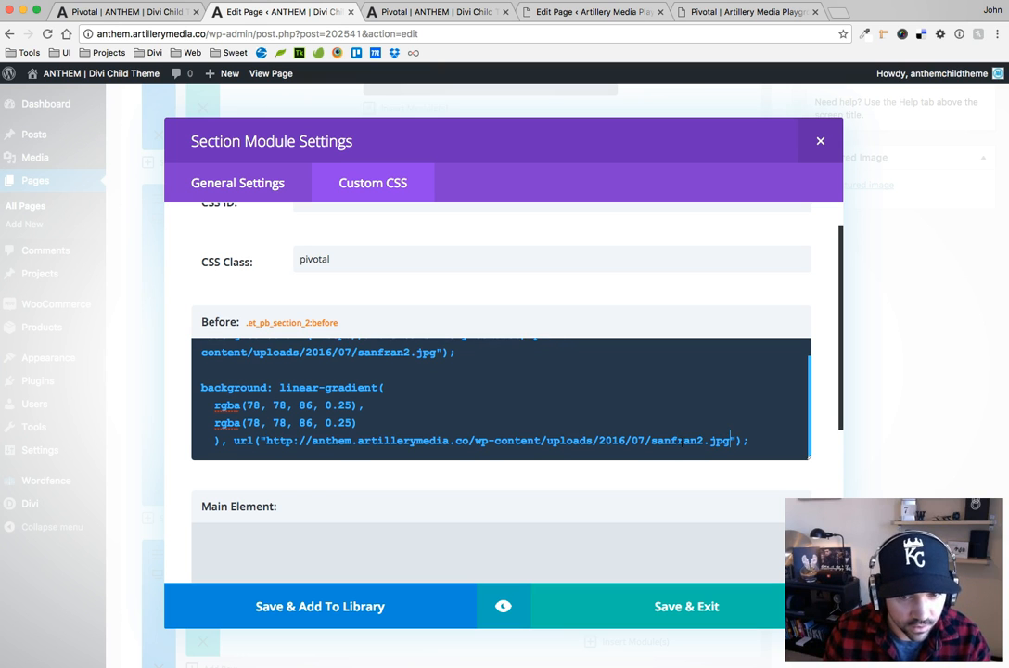
Delete the bridge section's original plain background declaration, copy the remaining gradient code, and save the section
scroll(448, 386, up, 2)
drag(466, 396, 239, 365)
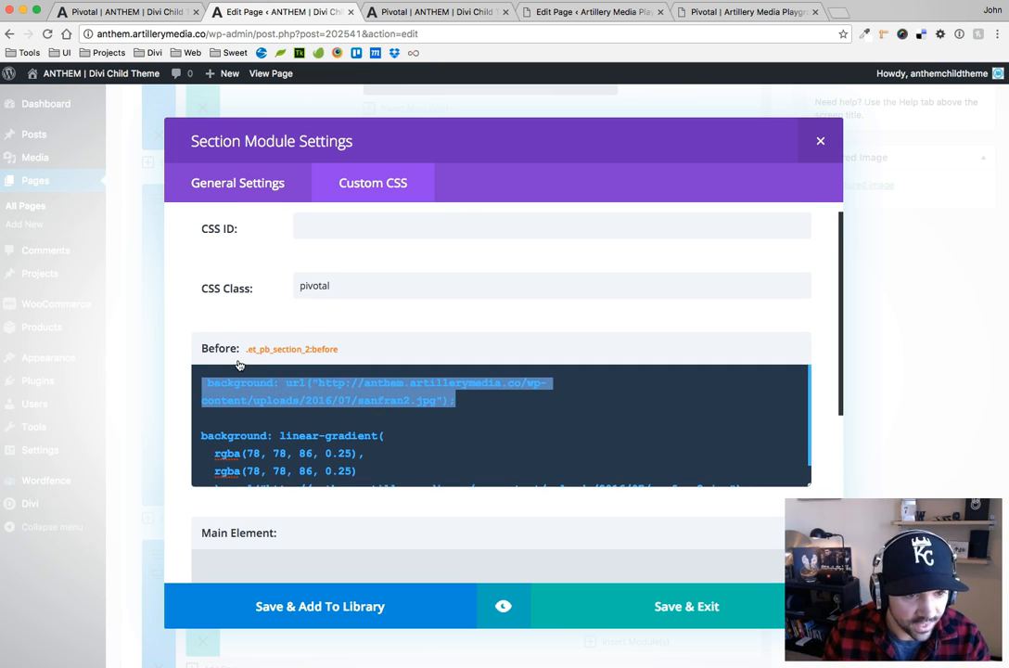
key(BackSpace)
key(BackSpace)
key(BackSpace)
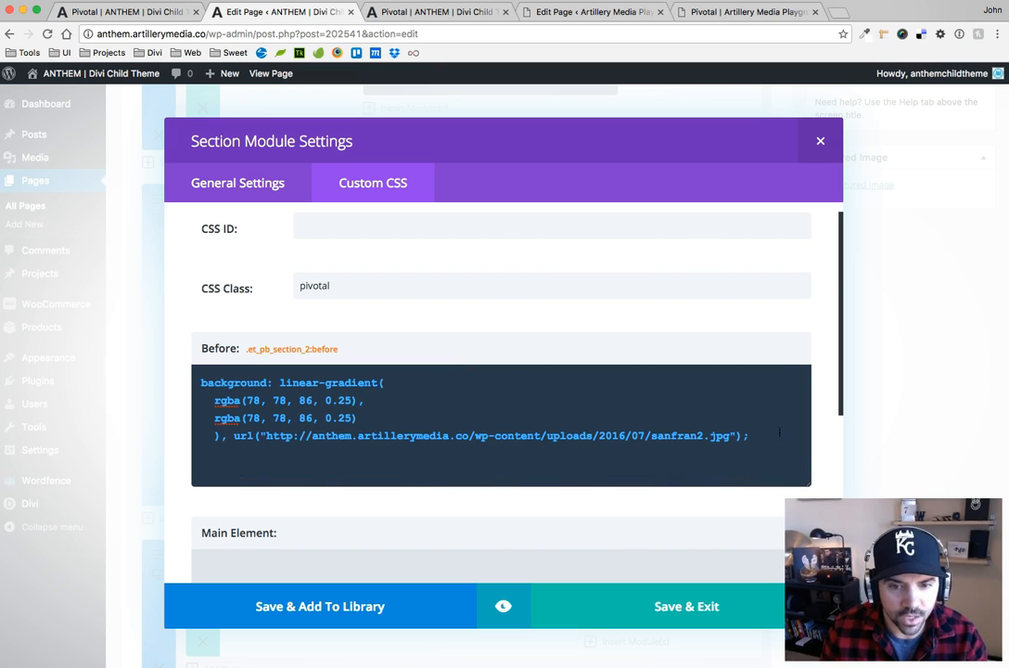
drag(779, 432, 187, 374)
key(super+c)
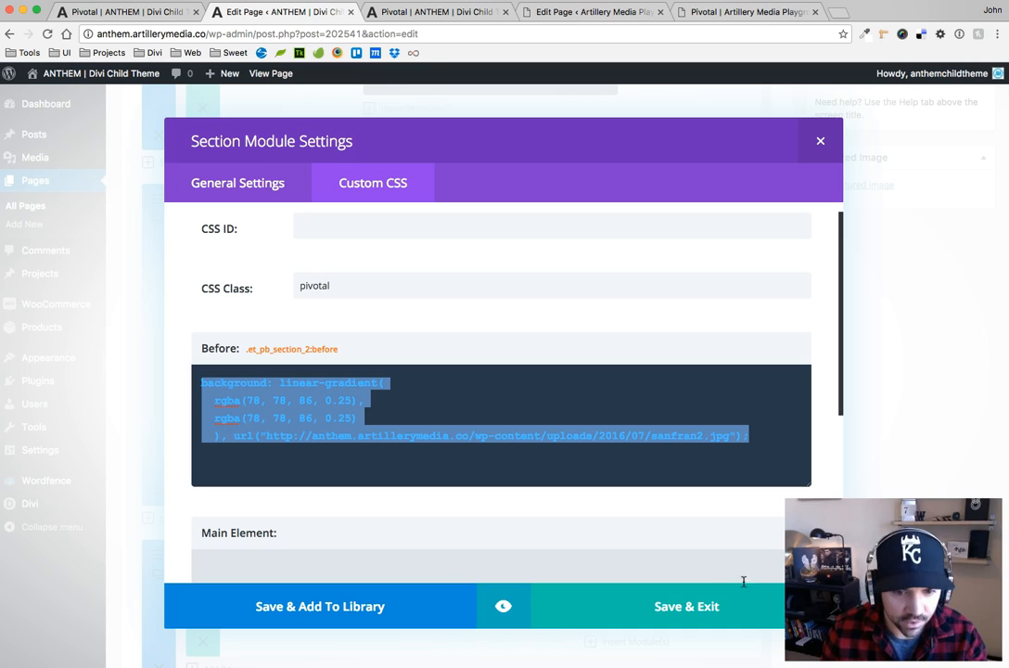
click(683, 608)
Paste the gradient declaration into the guyCutting.jpg section's Before CSS and replace its image URL with the section's own guyCutting.jpg address
scroll(252, 408, down, 2)
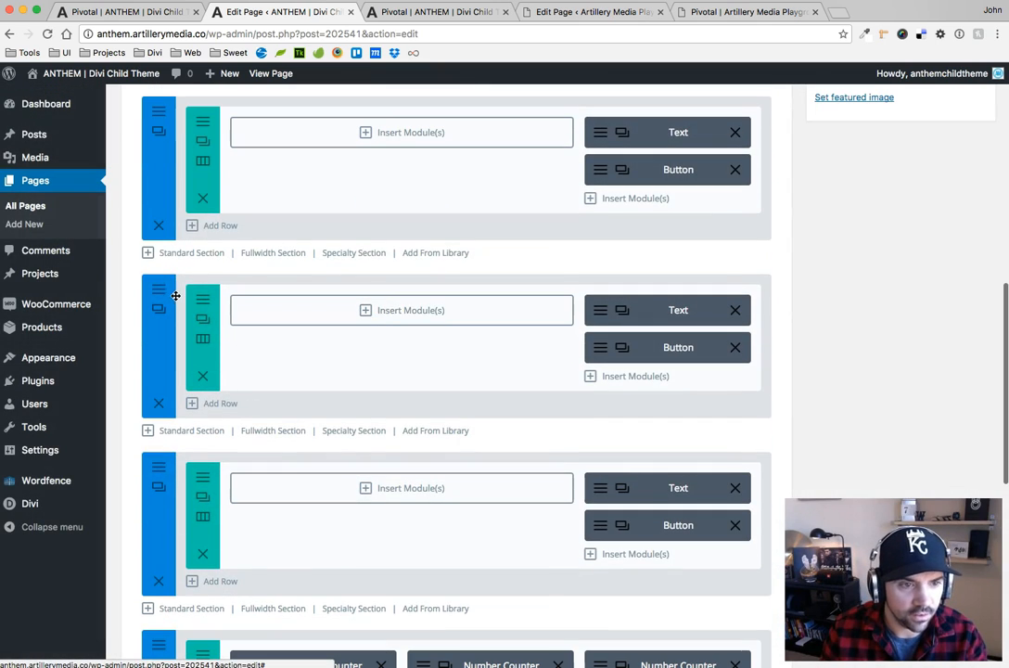
click(158, 298)
click(354, 193)
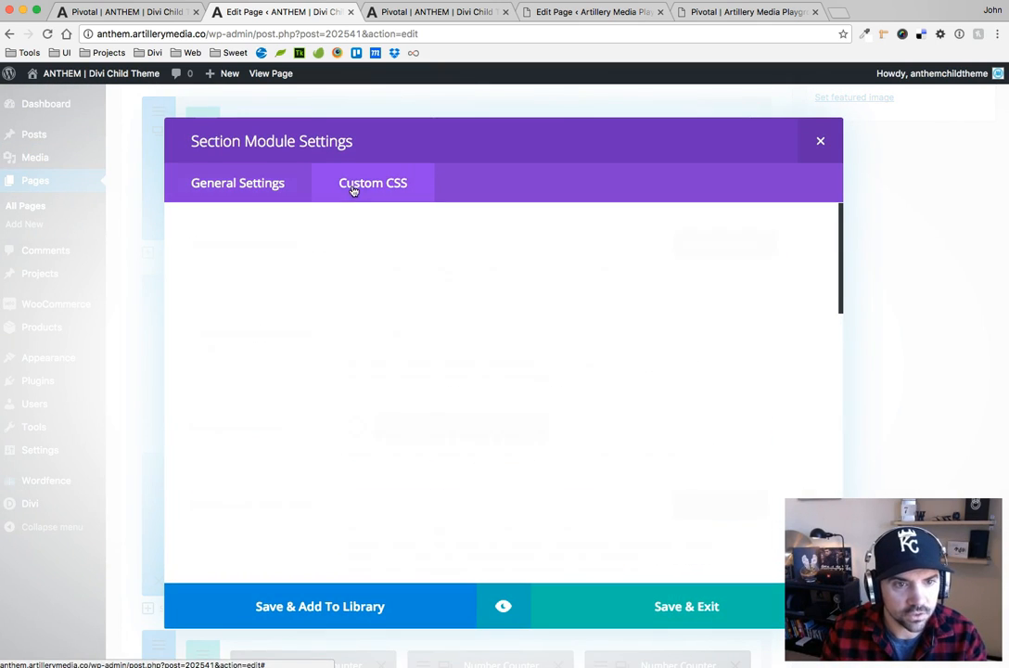
click(477, 416)
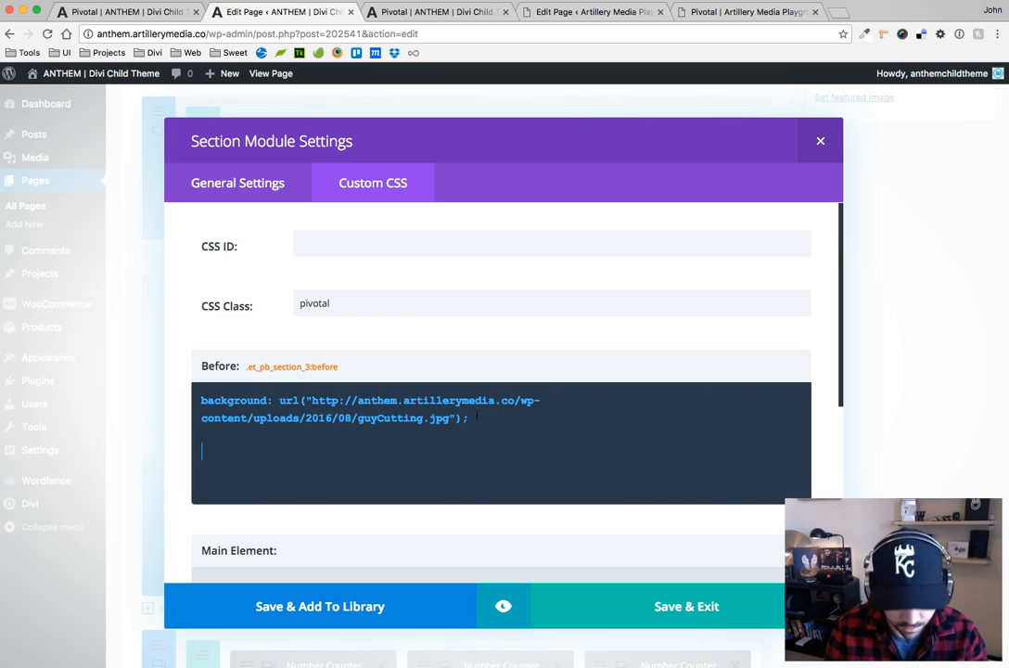
key(super+v)
drag(312, 399, 435, 419)
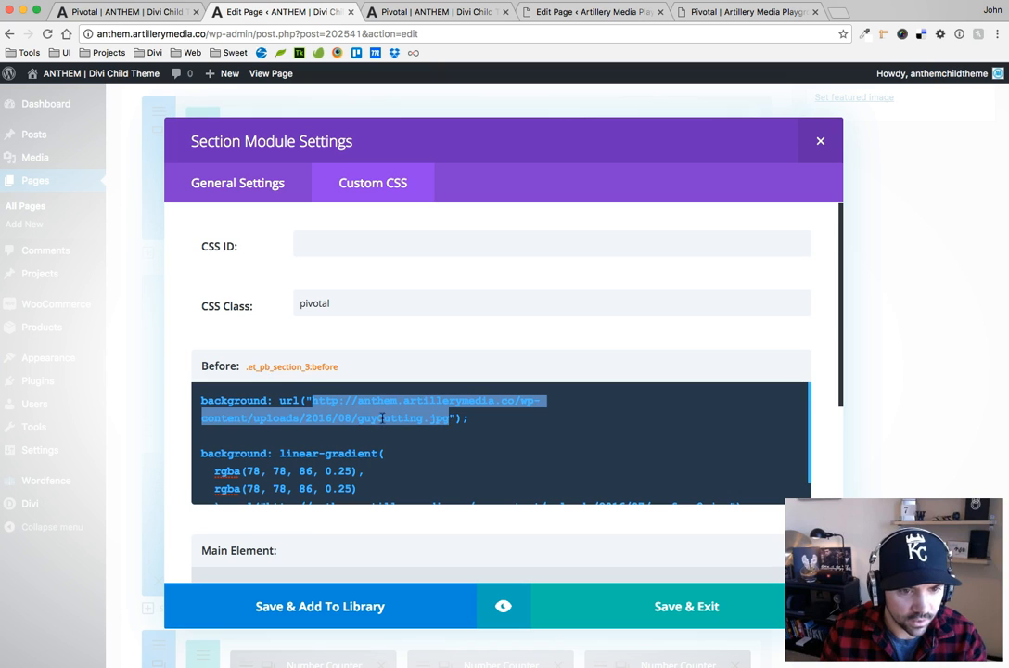
scroll(381, 418, down, 3)
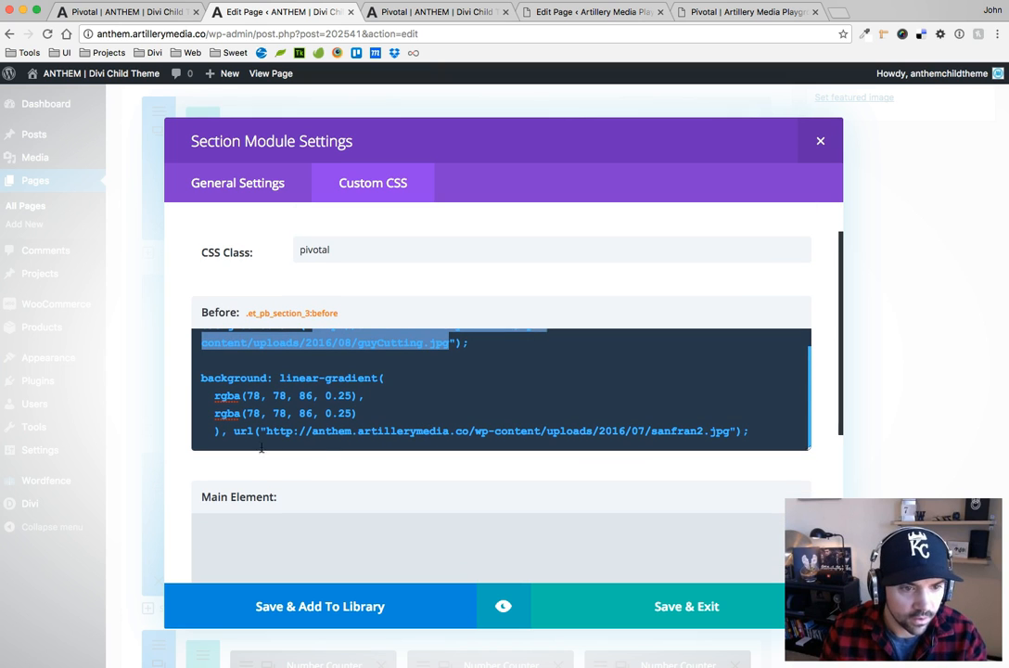
drag(266, 432, 729, 432)
text(http://anthem.artillerymedia.co/wp-content/uploads/2016/08/guyCutting.jpg)
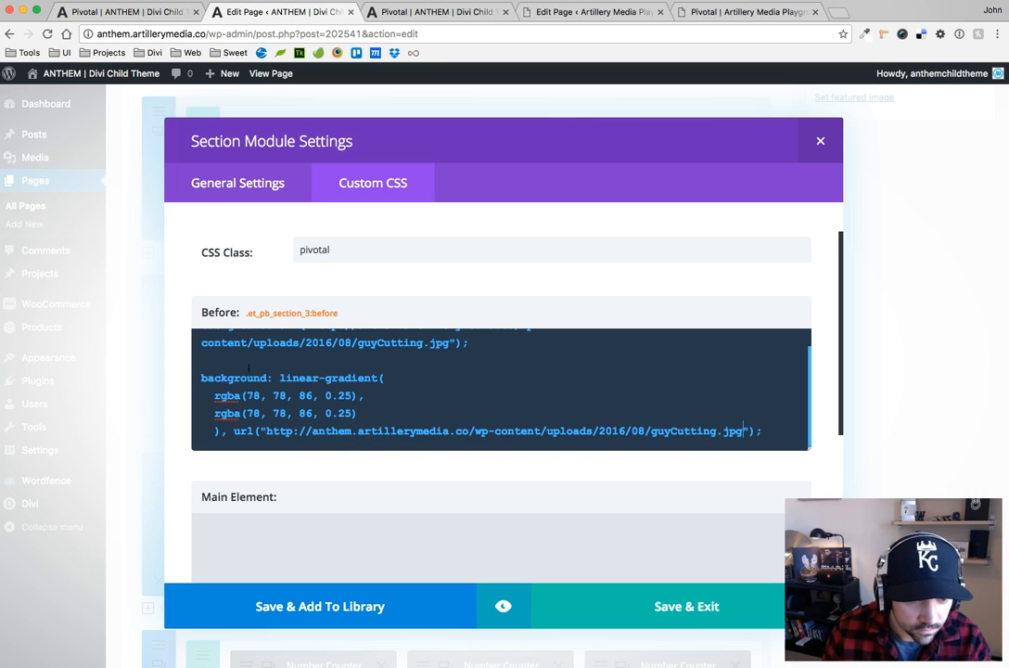
Delete the original plain background declaration from the guyCutting.jpg section's Before CSS and save the section
drag(243, 363, 149, 301)
key(BackSpace)
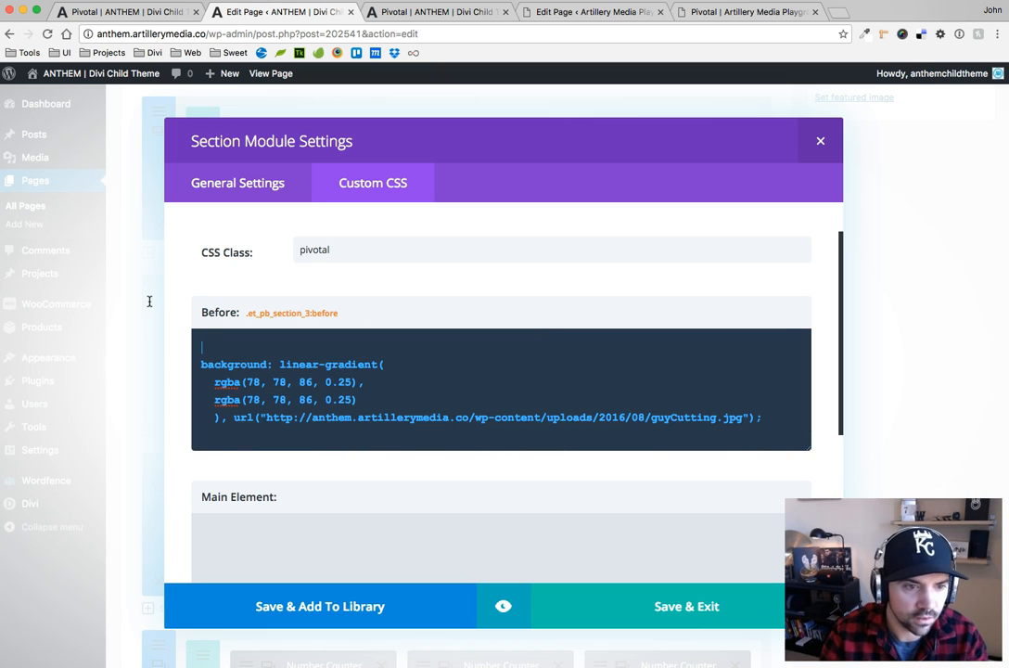
click(651, 606)
click(159, 468)
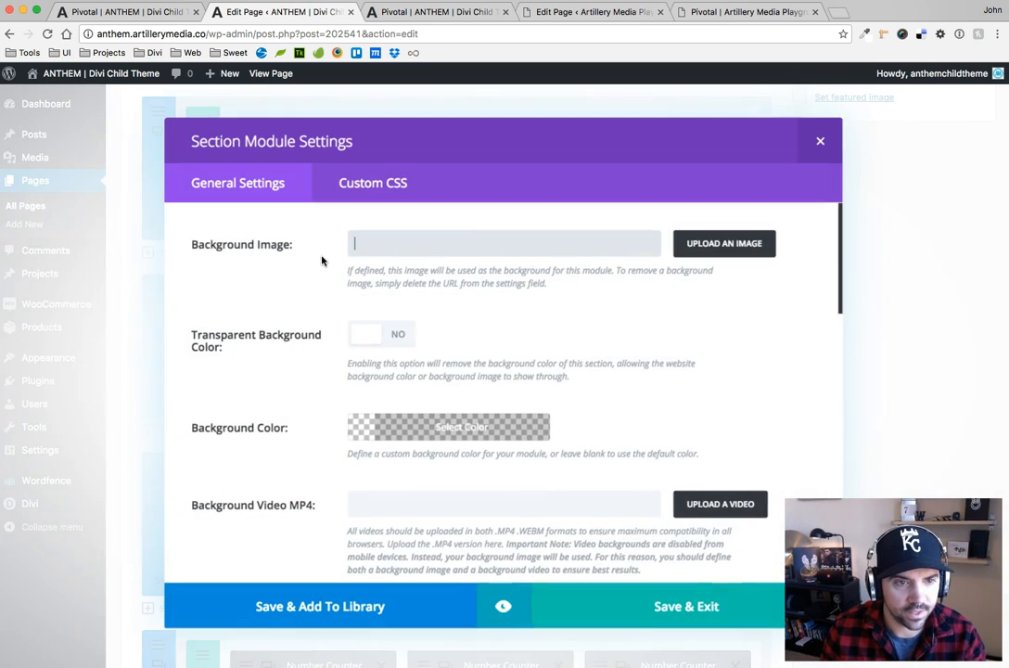
click(367, 185)
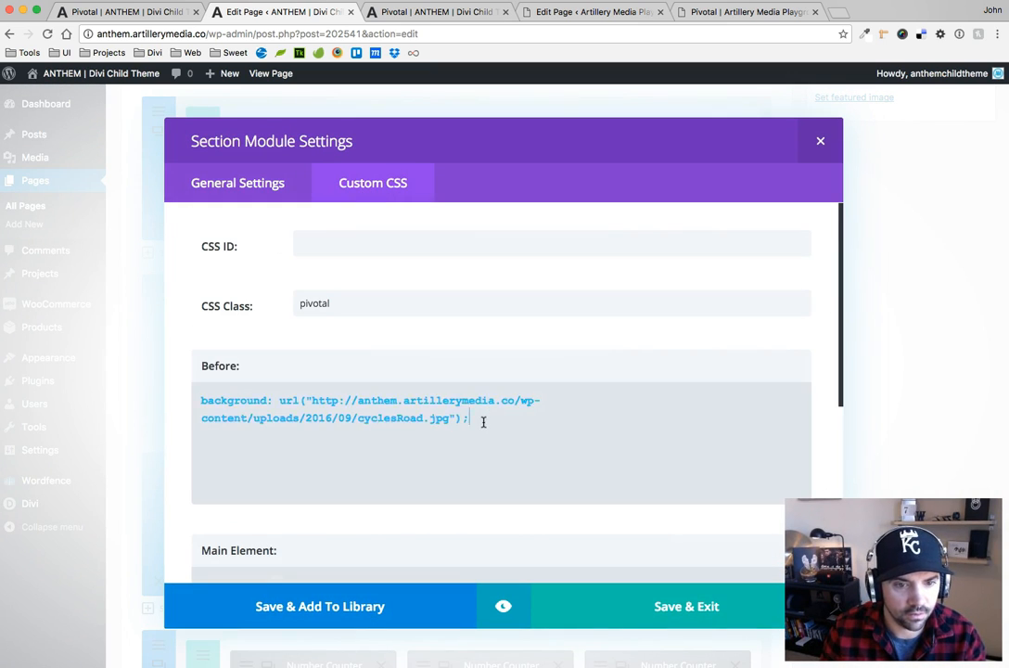
click(483, 422)
key(Return)
key(Return)
text(http://anthem.artillerymedia.co/wp-content/uploads/2016/08/guyCutting.jpg)
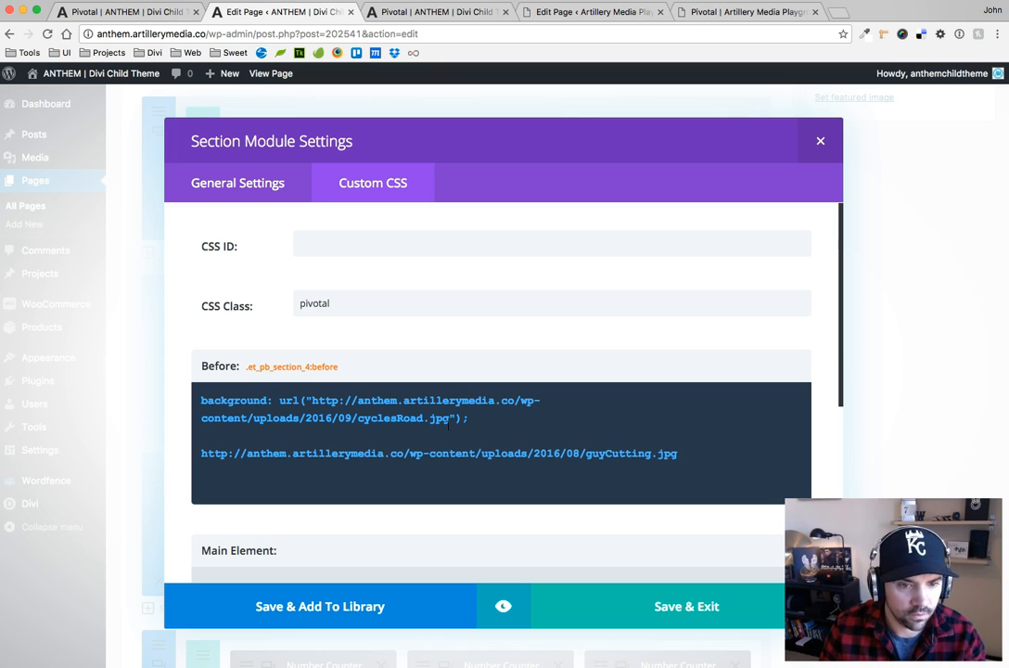
drag(692, 450, 678, 426)
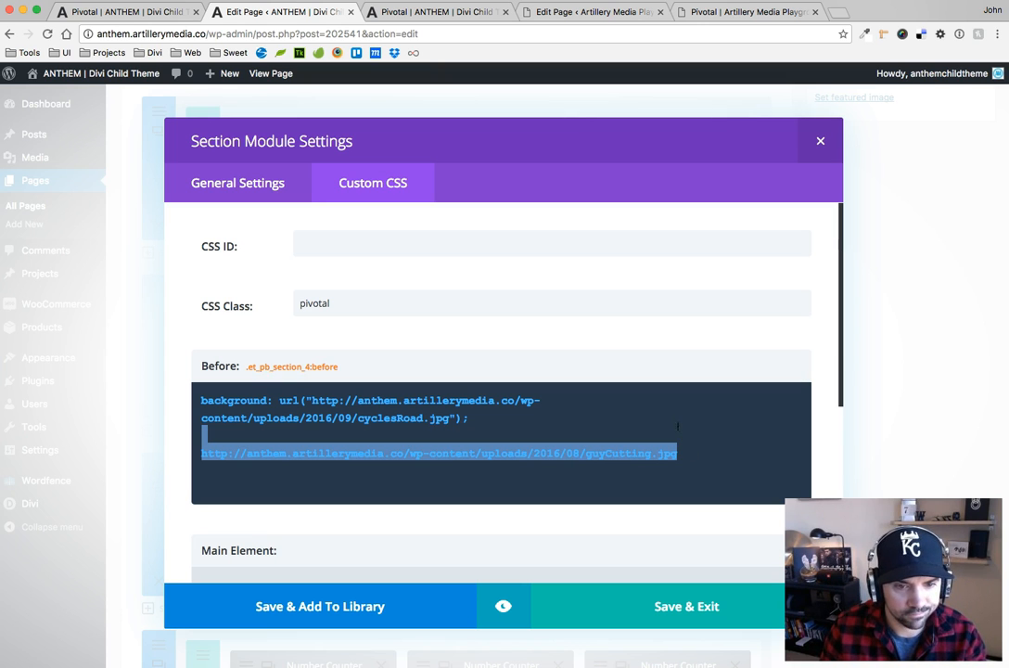
key(BackSpace)
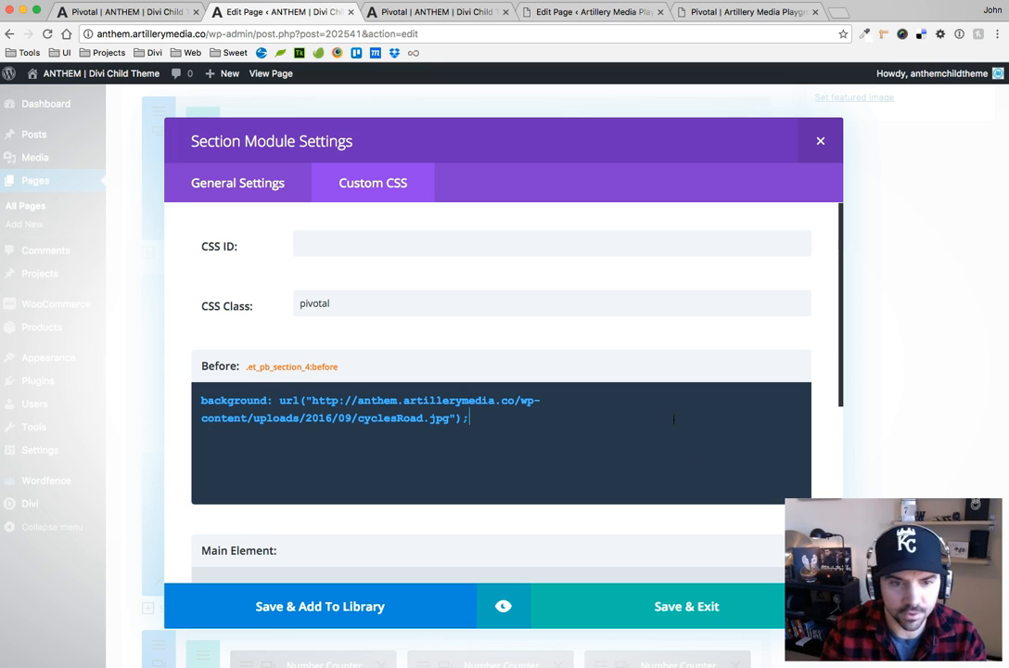
click(819, 140)
Copy the full linear-gradient declaration from the guyCutting.jpg section's Before CSS and save that section
click(158, 288)
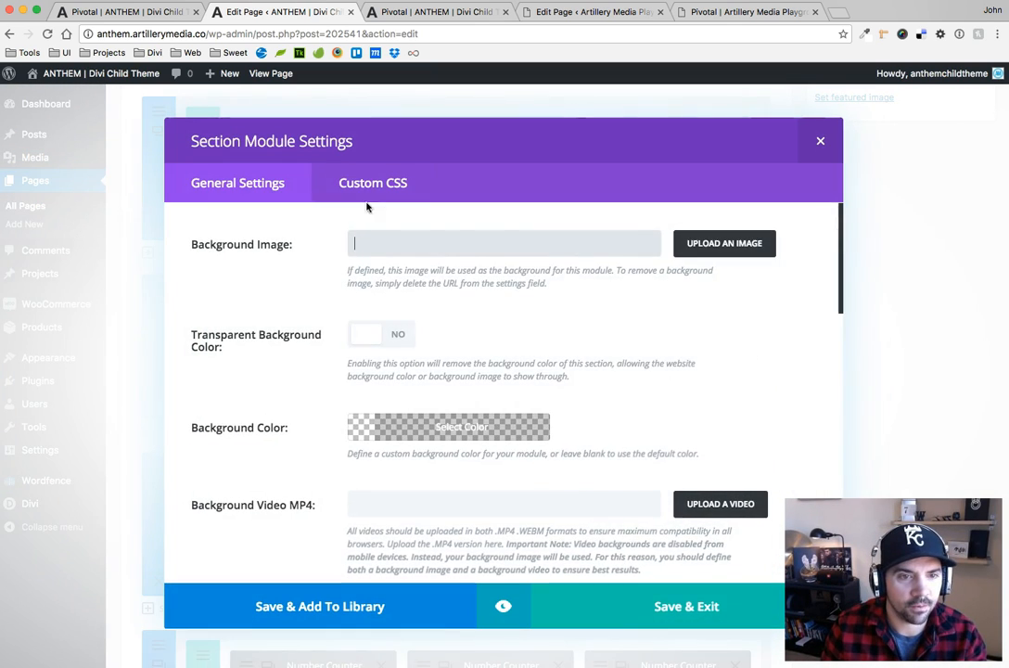
drag(775, 462, 435, 337)
key(super+c)
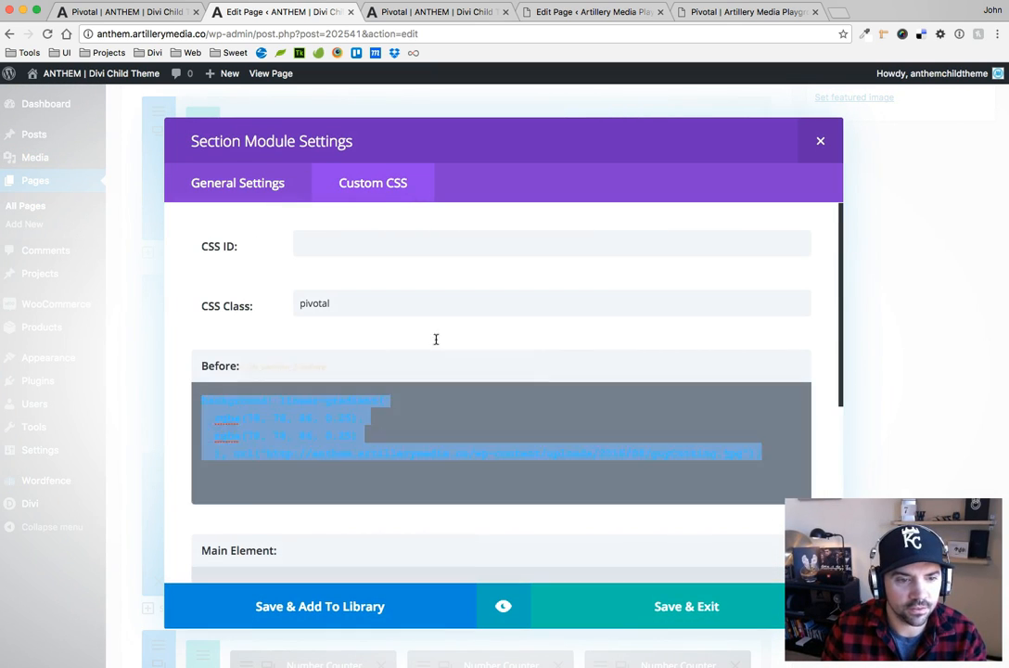
click(676, 608)
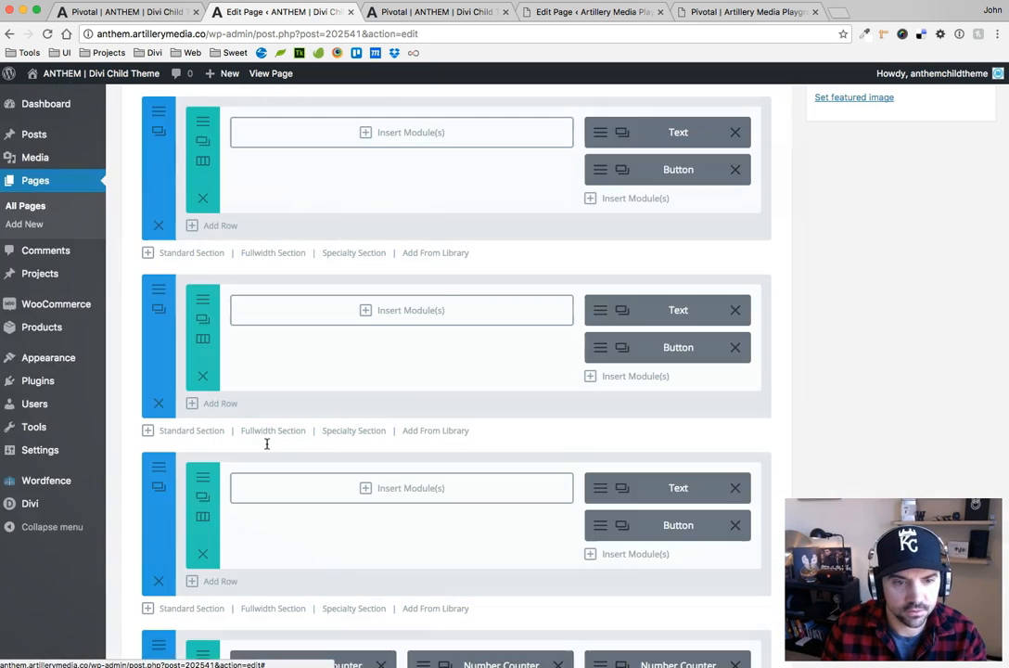
Paste the gradient declaration into the cyclesRoad.jpg section's Before CSS and replace its image URL with the section's own cyclesRoad.jpg address
click(160, 466)
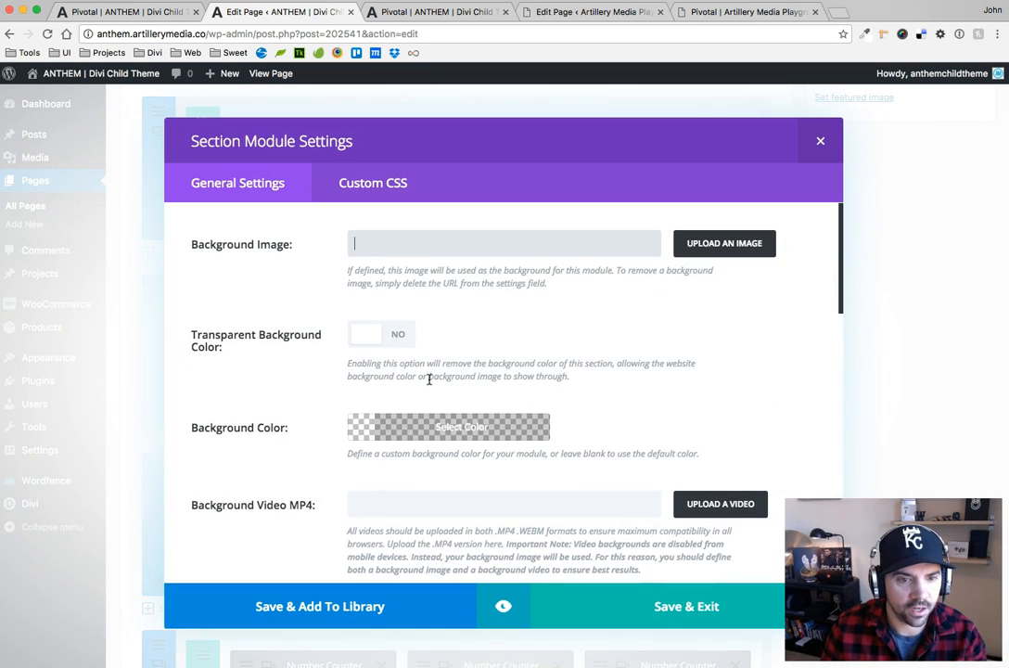
click(351, 186)
click(484, 422)
key(Return)
key(Return)
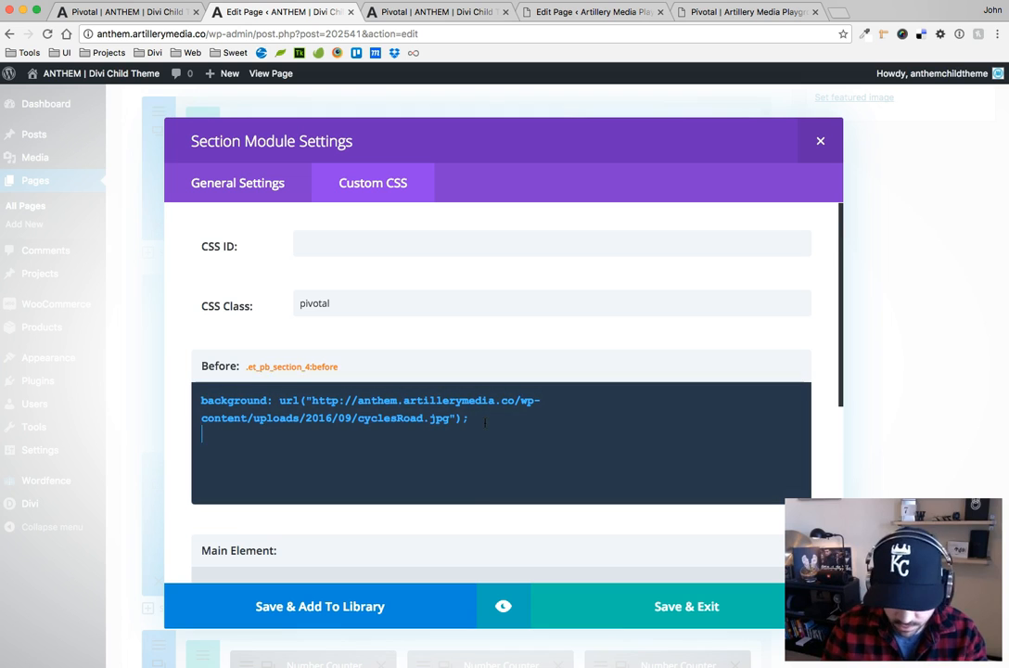
key(super+v)
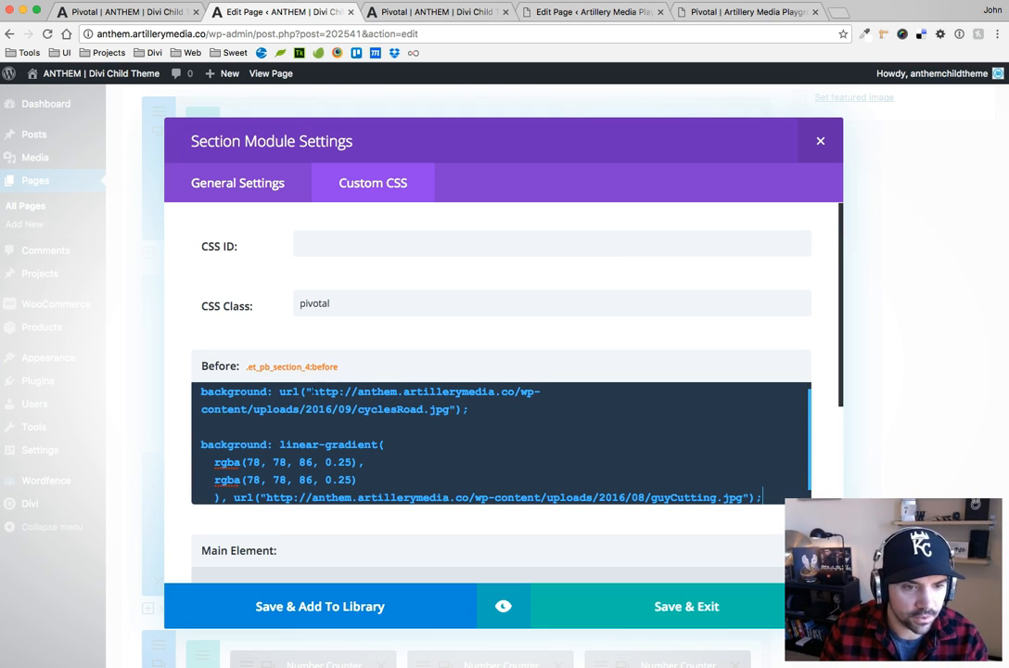
drag(311, 391, 449, 418)
key(super+c)
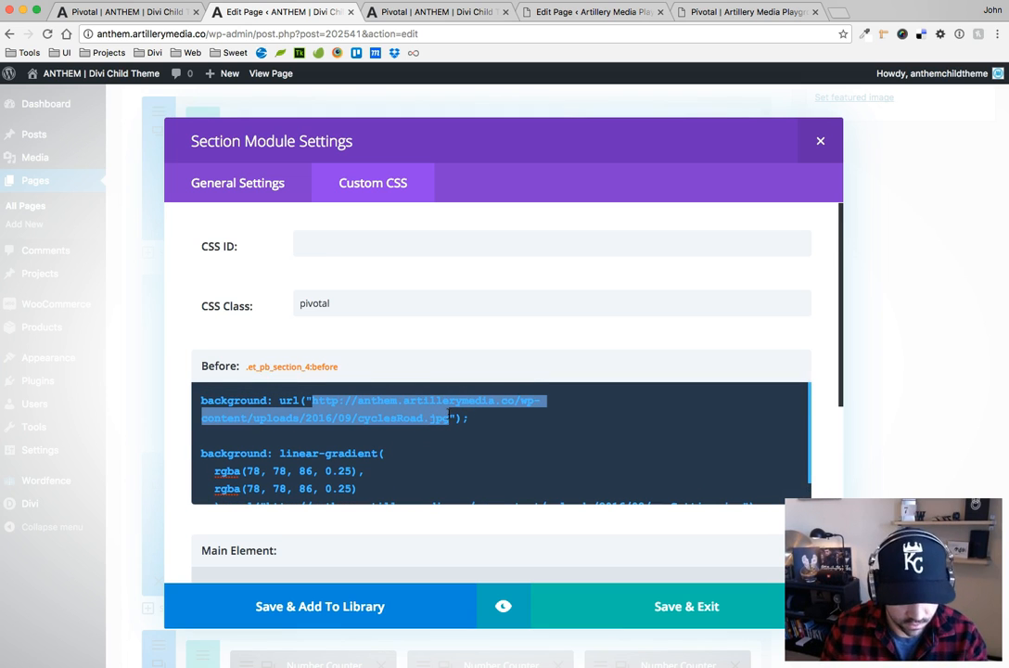
scroll(501, 442, down, 2)
drag(264, 447, 744, 447)
key(super+v)
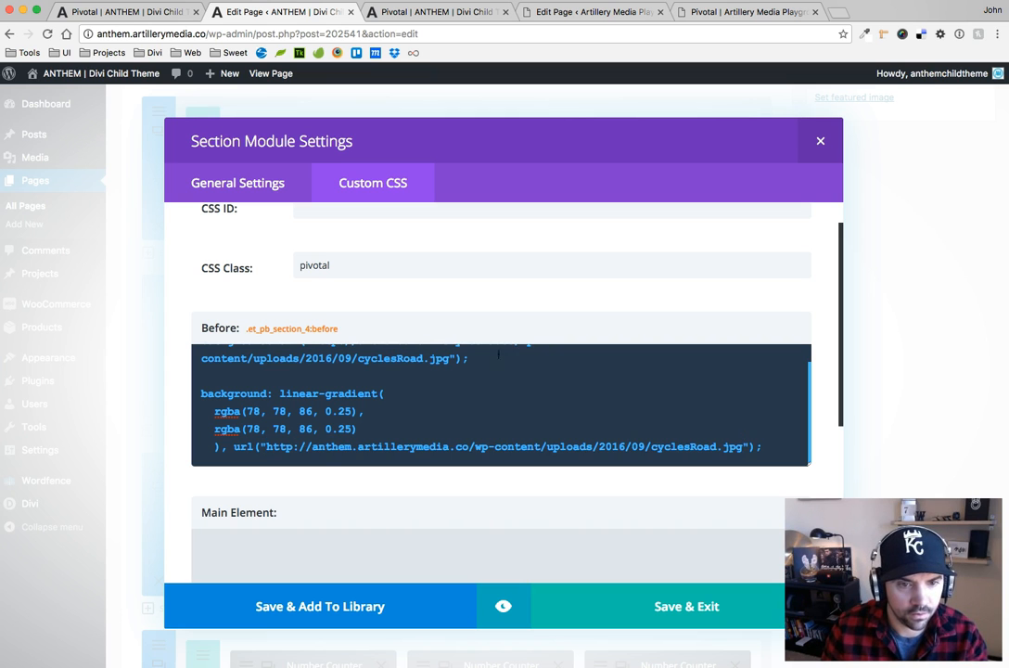
Delete the original plain background declaration and the blank lines above the gradient in the cyclesRoad.jpg section's Before CSS
drag(499, 354, 147, 283)
key(BackSpace)
key(Delete)
key(Delete)
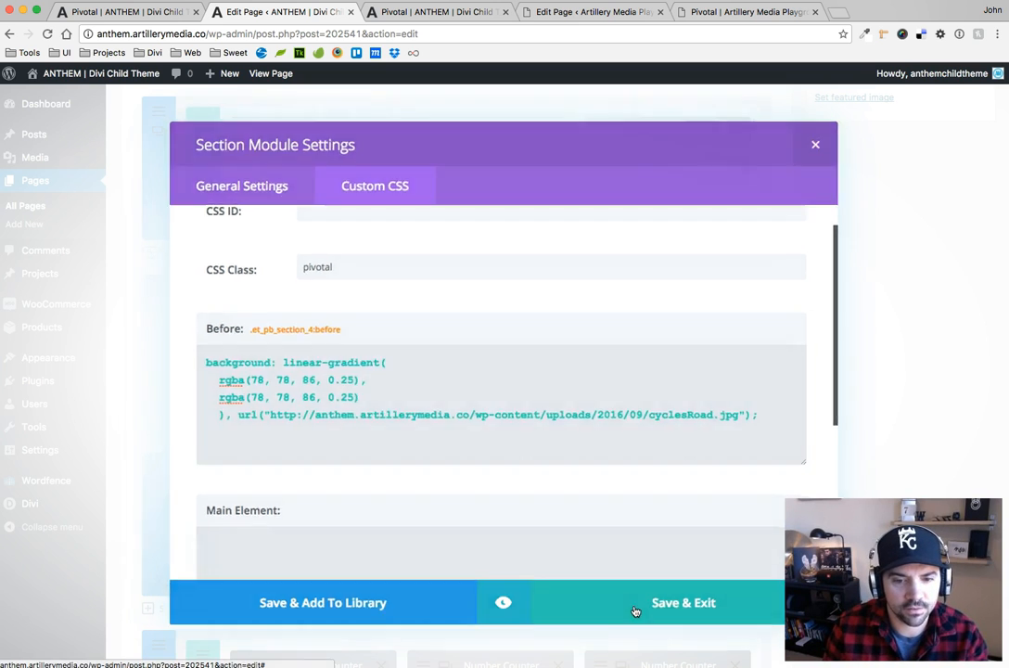
Save the cyclesRoad.jpg section settings and update the ANTHEM Pivotal page
click(637, 608)
scroll(937, 316, up, 5)
click(964, 172)
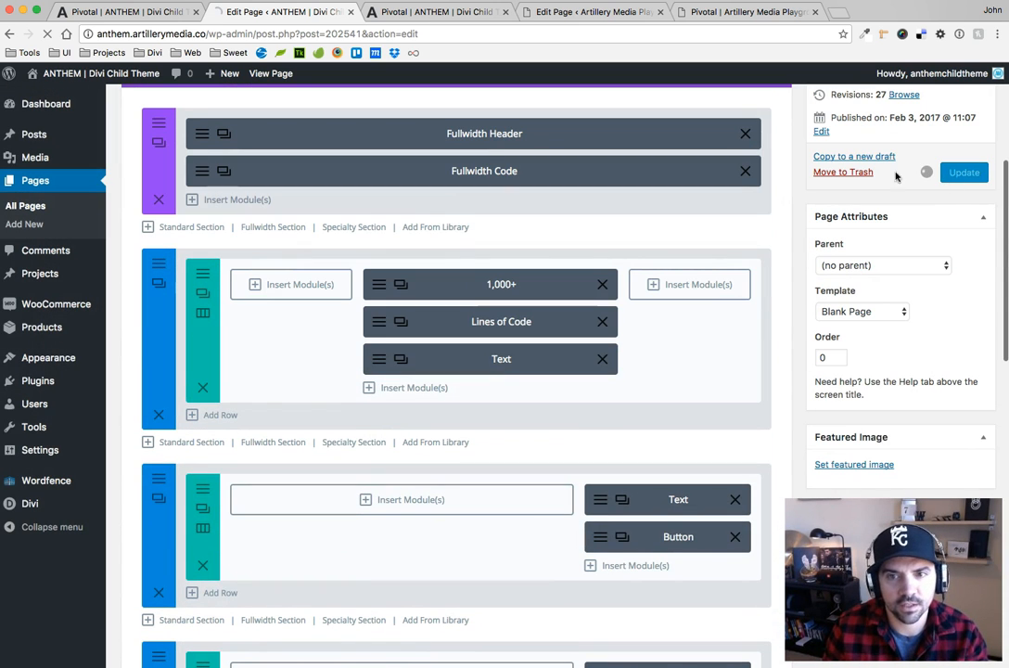
Reload the live ANTHEM Pivotal page and examine the gradient overlay on the bridge, crafts and cycles sections
click(443, 13)
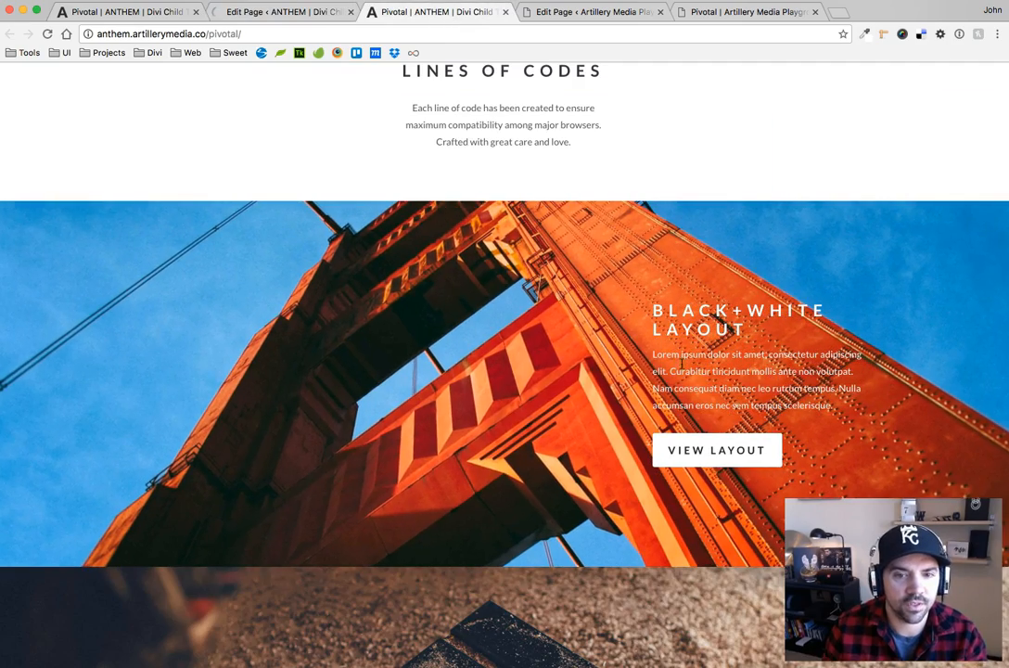
scroll(638, 336, down, 2)
scroll(524, 306, down, 5)
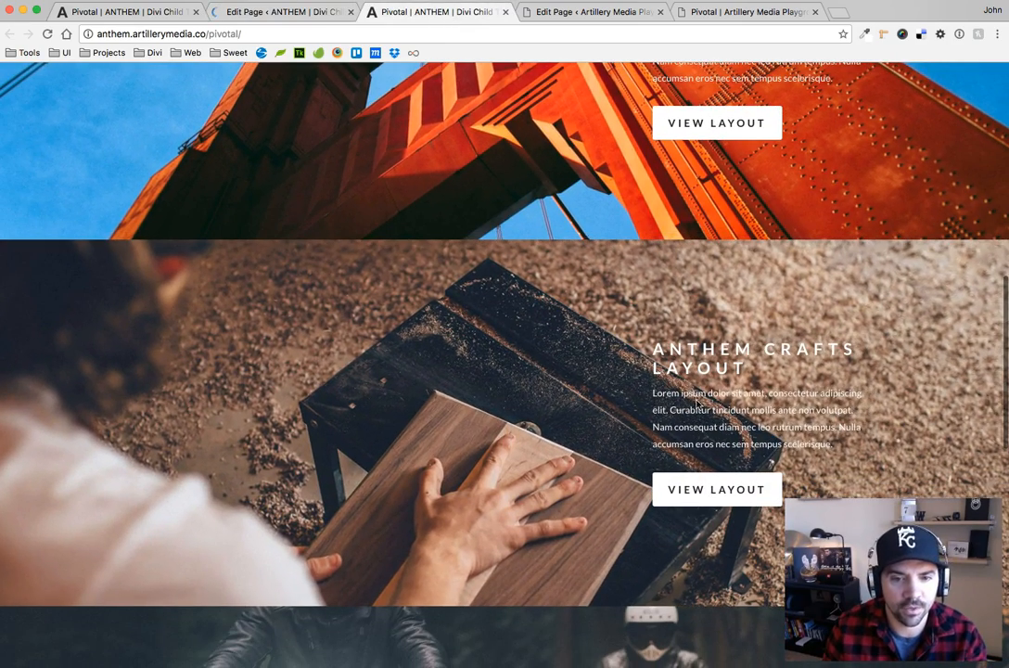
drag(697, 394, 791, 437)
click(448, 423)
scroll(434, 328, up, 10)
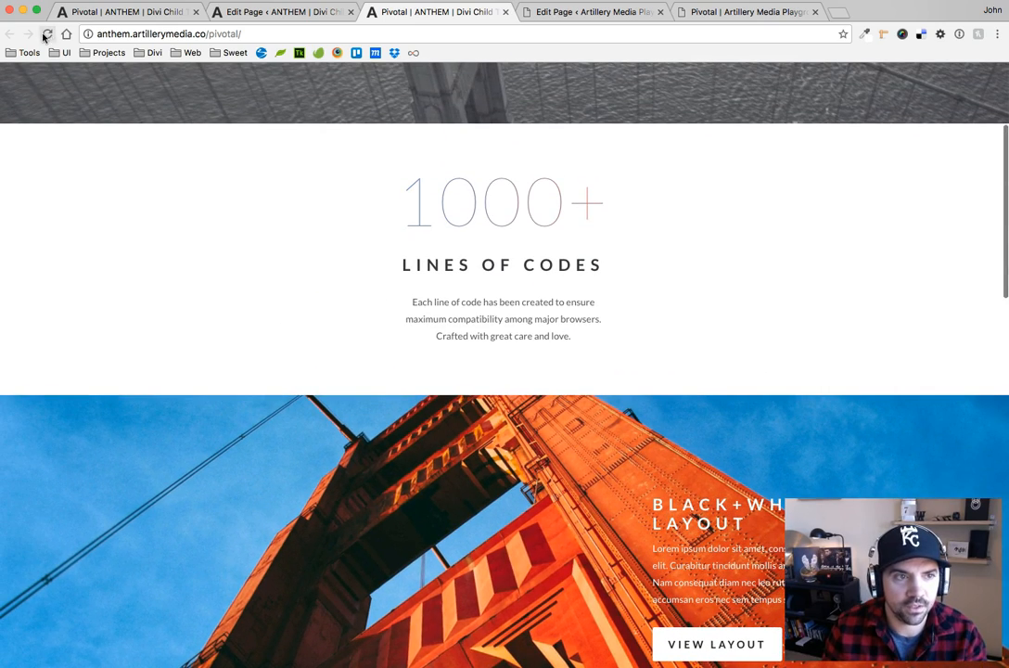
click(48, 34)
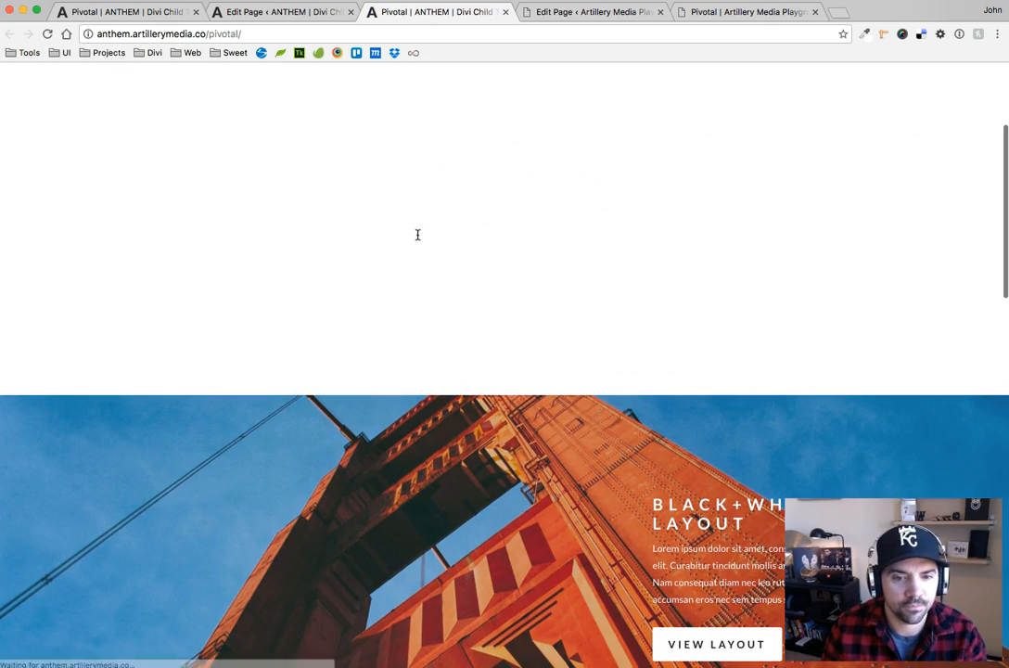
scroll(593, 302, down, 10)
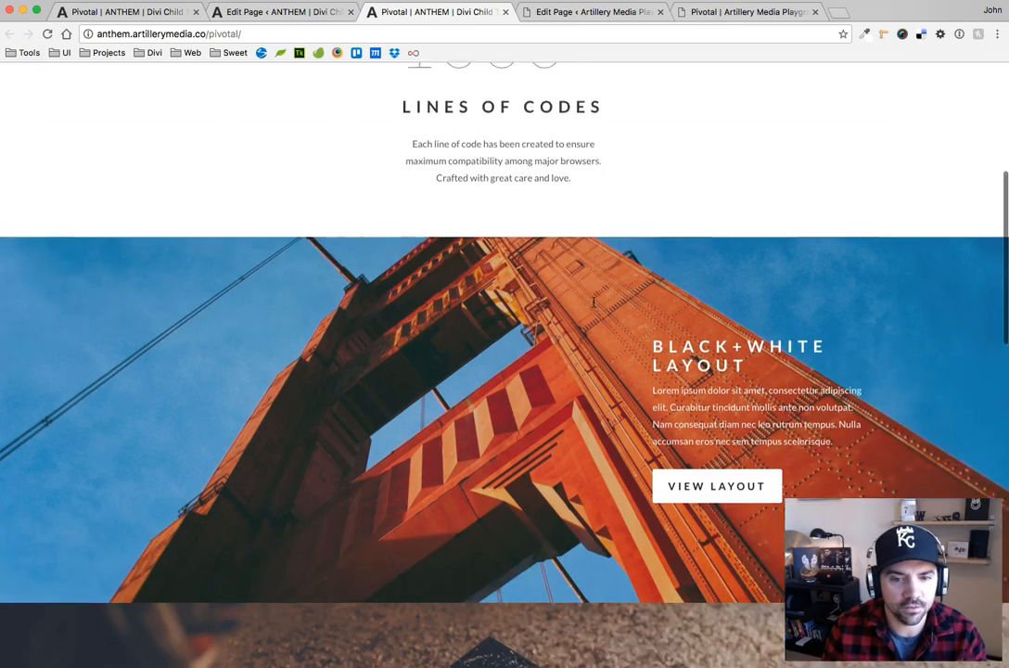
scroll(505, 353, down, 7)
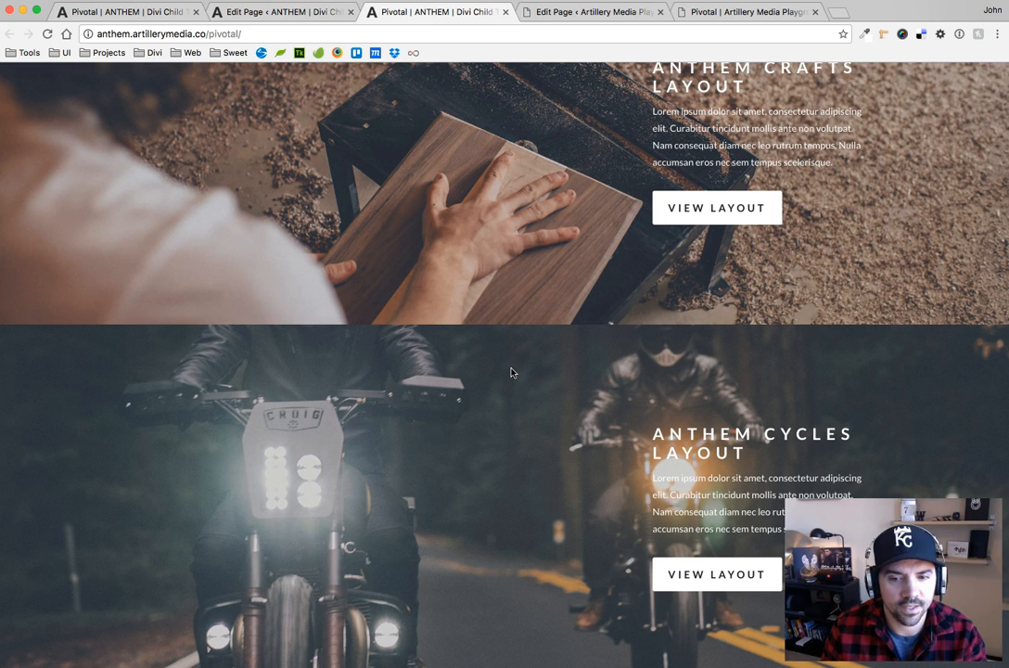
In the guyCutting.jpg section's Before CSS, set the gradient's first alpha to 0.0 and second to 0.9, and save the section
click(281, 11)
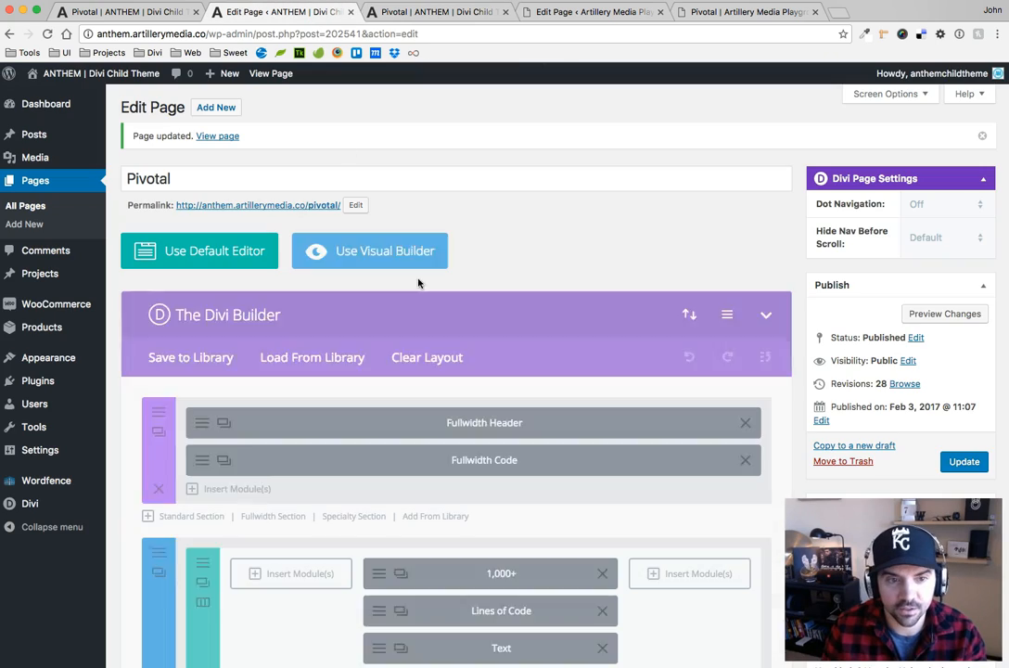
scroll(348, 435, down, 12)
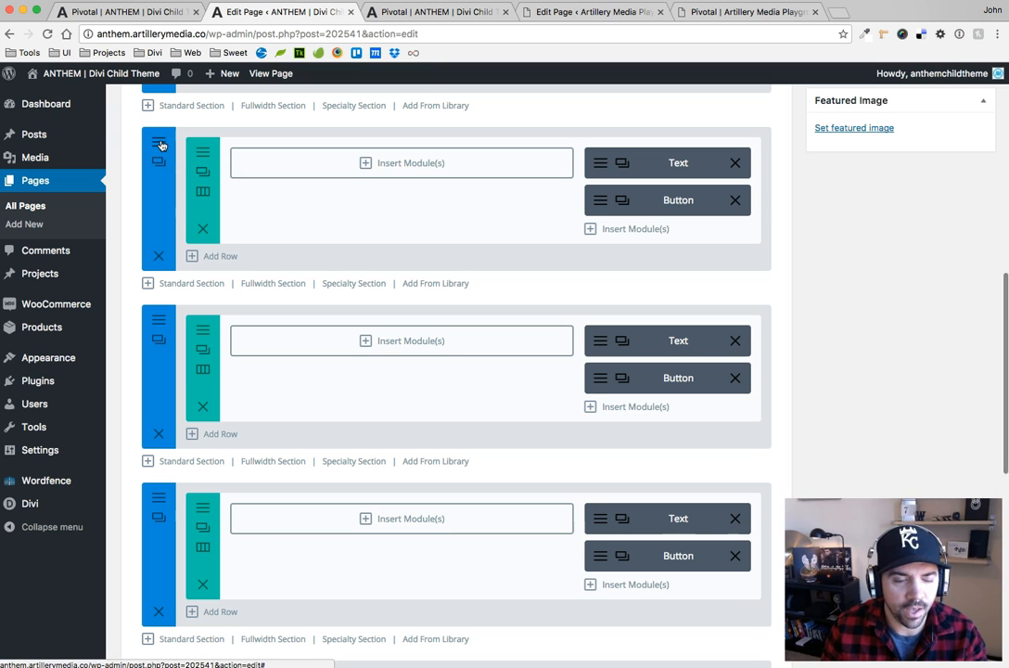
click(159, 338)
click(379, 185)
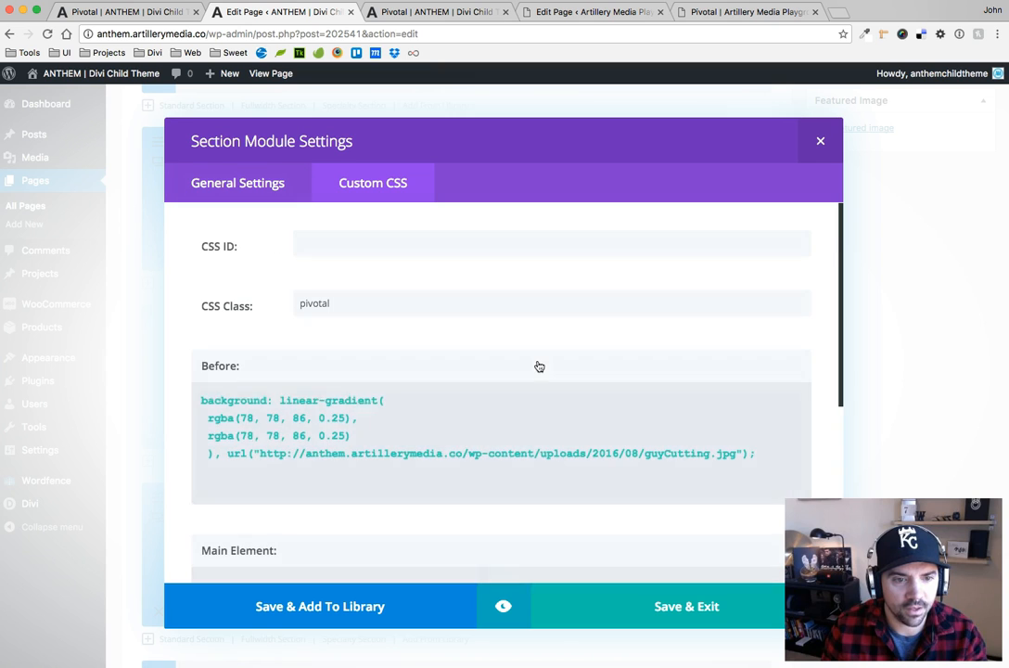
click(337, 418)
key(BackSpace)
text(0.)
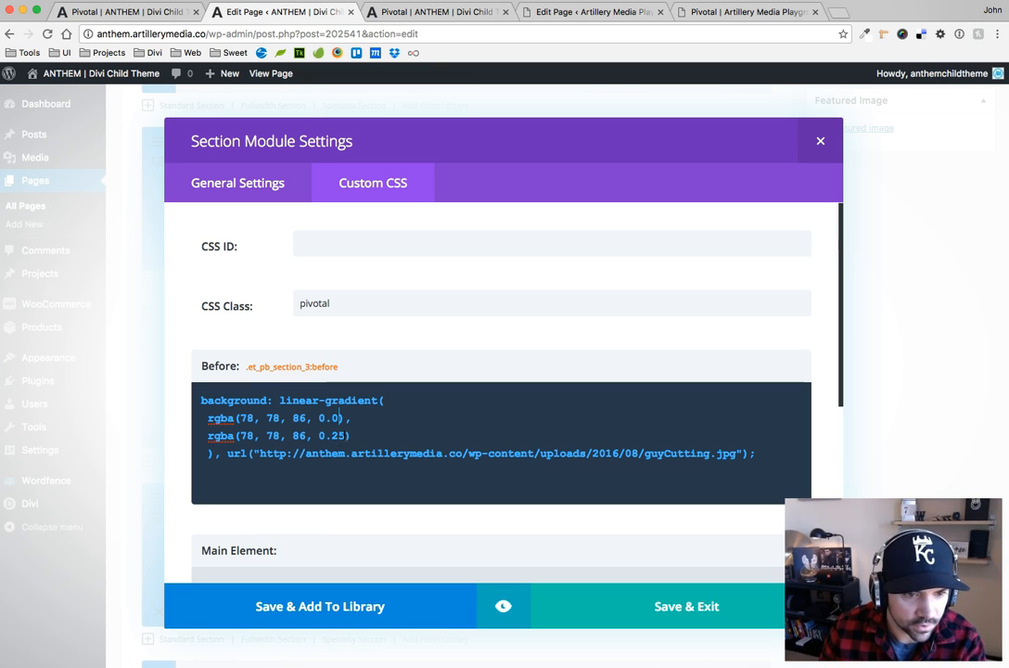
text(9)
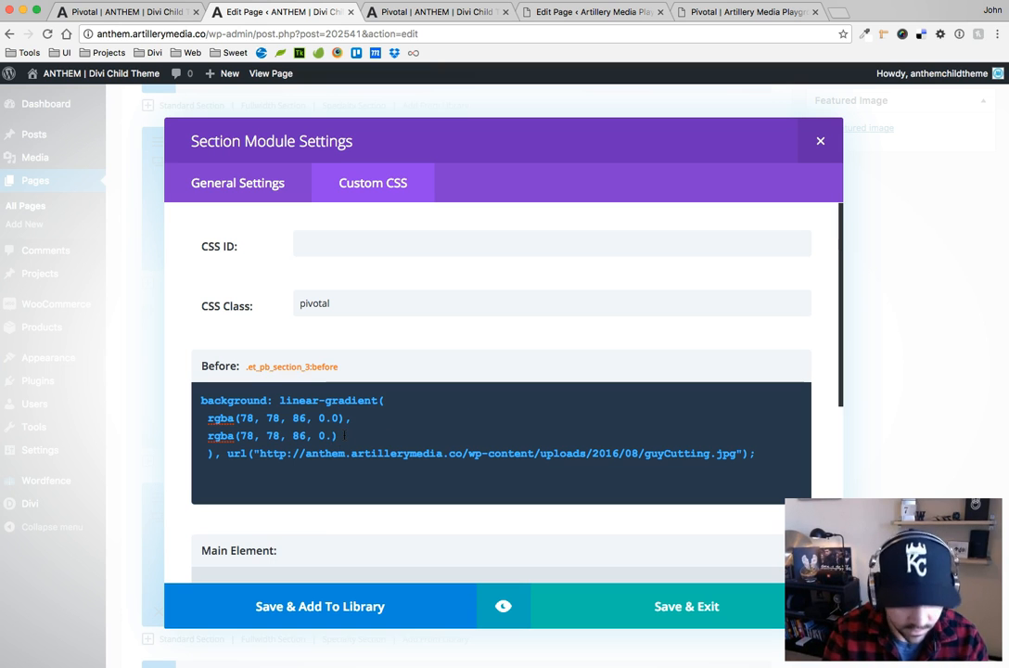
click(694, 607)
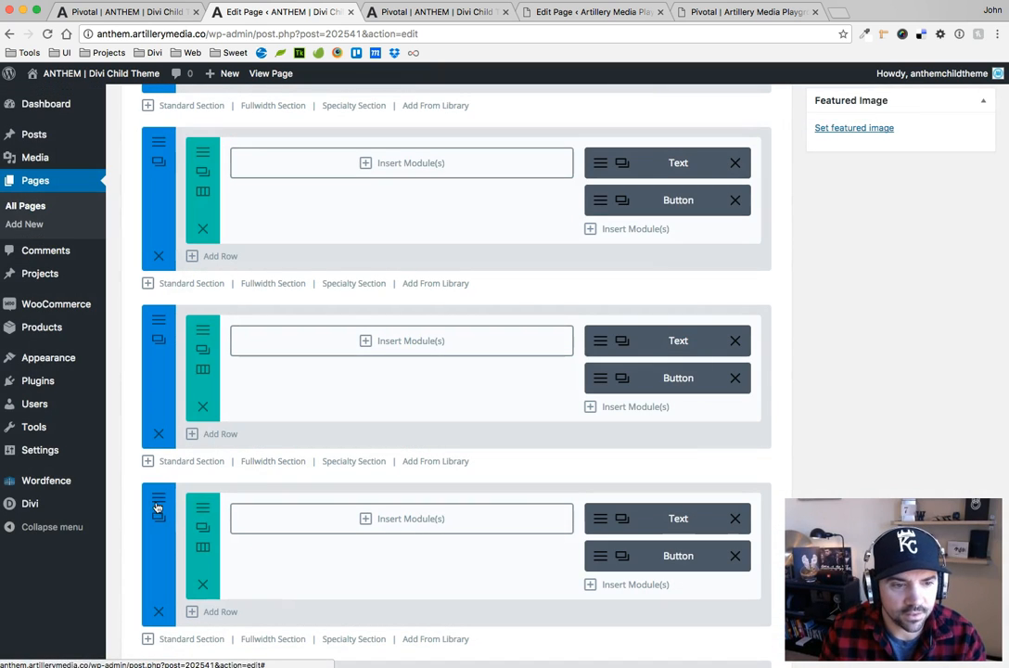
Set both gradient alpha values to 0.5 in the cyclesRoad.jpg section's Before CSS
click(159, 501)
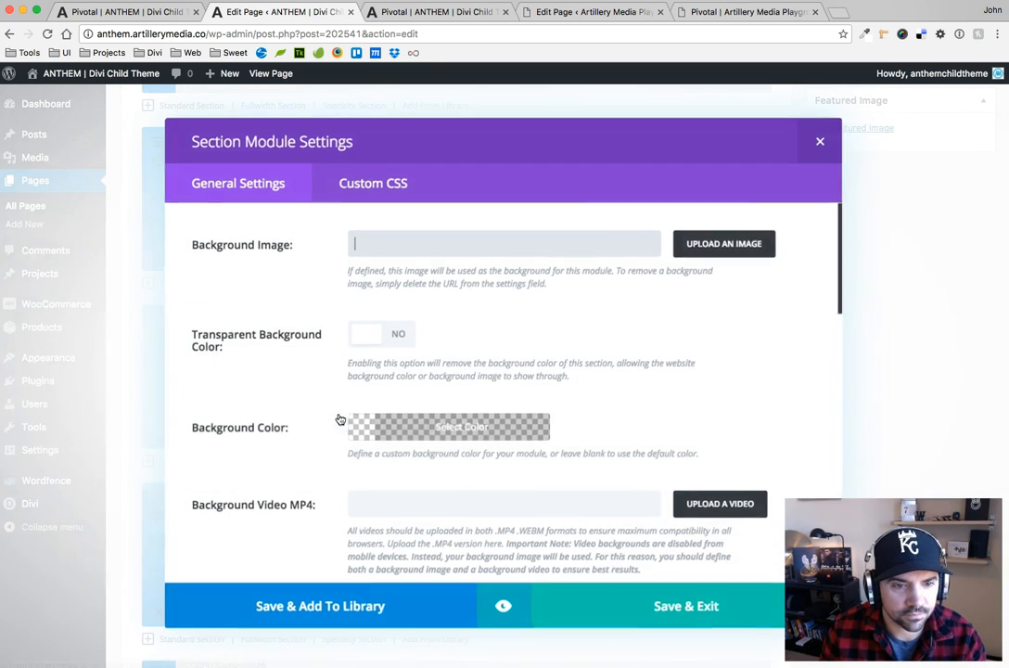
click(353, 182)
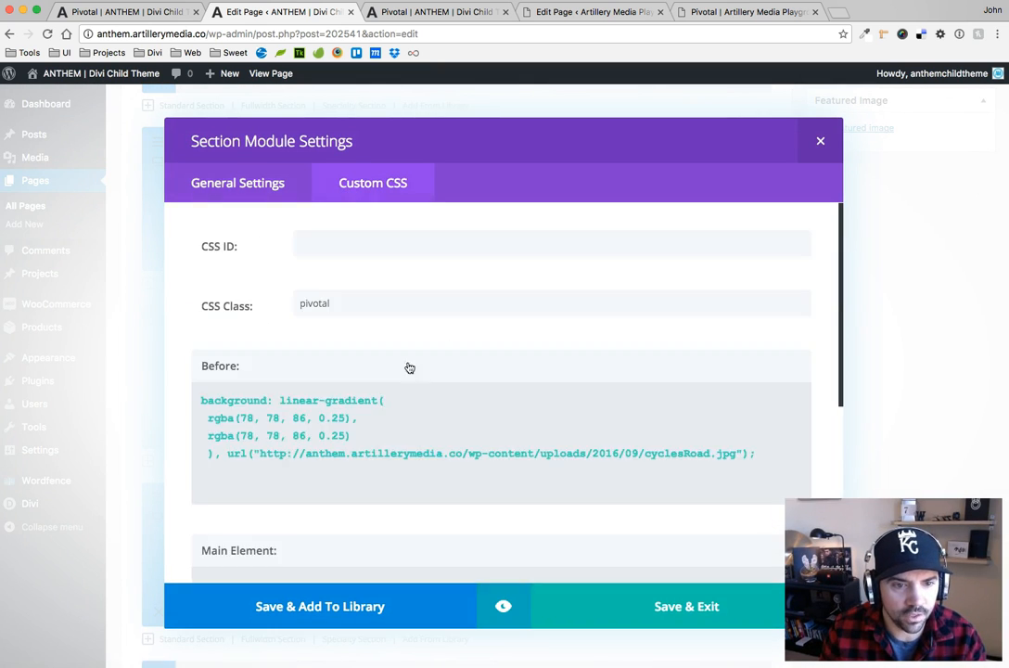
click(339, 419)
key(BackSpace)
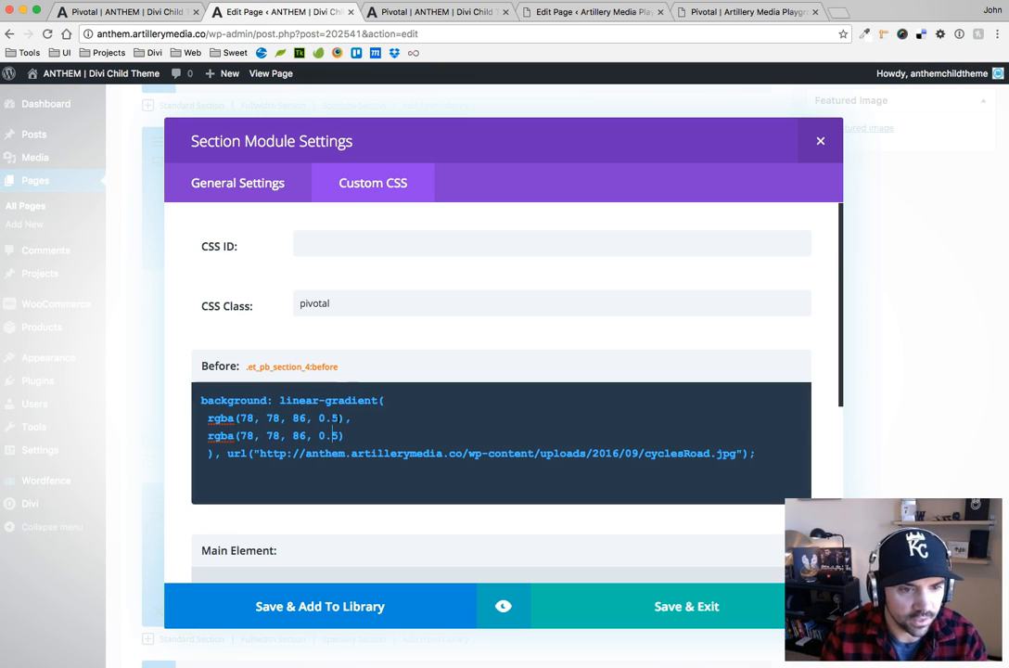
Recolour the cyclesRoad.jpg gradient by setting the first rgba's red value to 255 and the second rgba's blue value to 255
click(253, 417)
key(BackSpace)
key(BackSpace)
text(255)
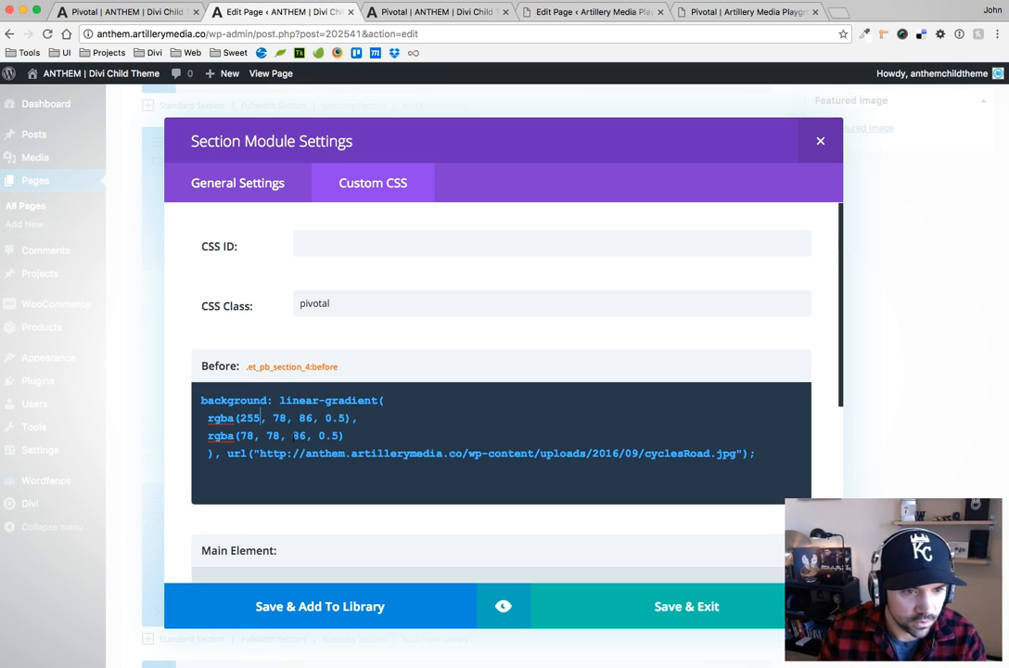
click(307, 435)
key(BackSpace)
key(BackSpace)
text(255)
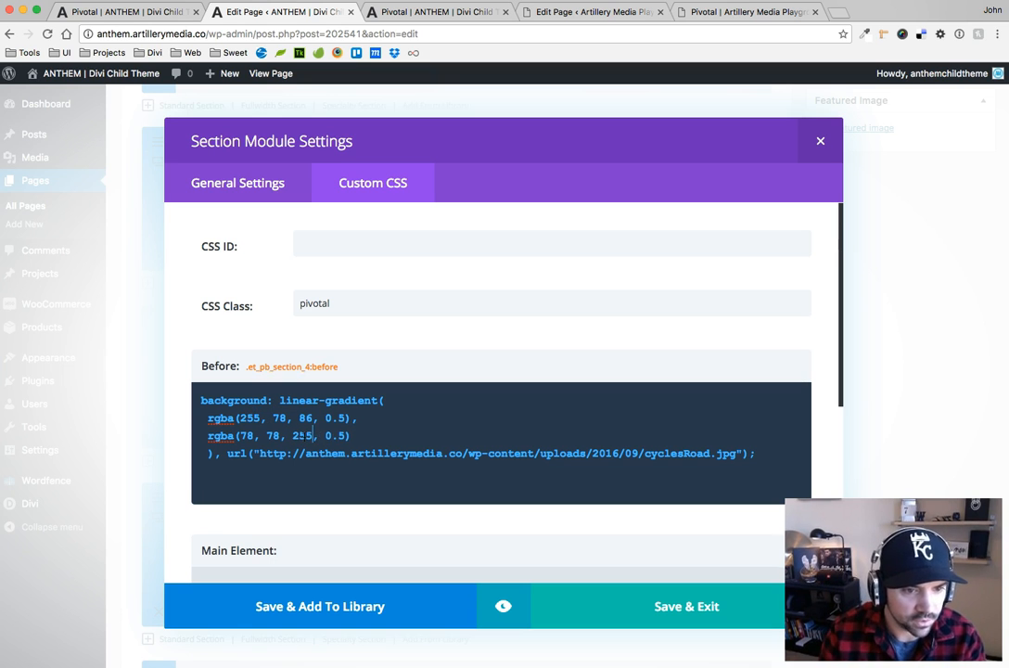
Save the recoloured cyclesRoad.jpg section and update the page
click(682, 603)
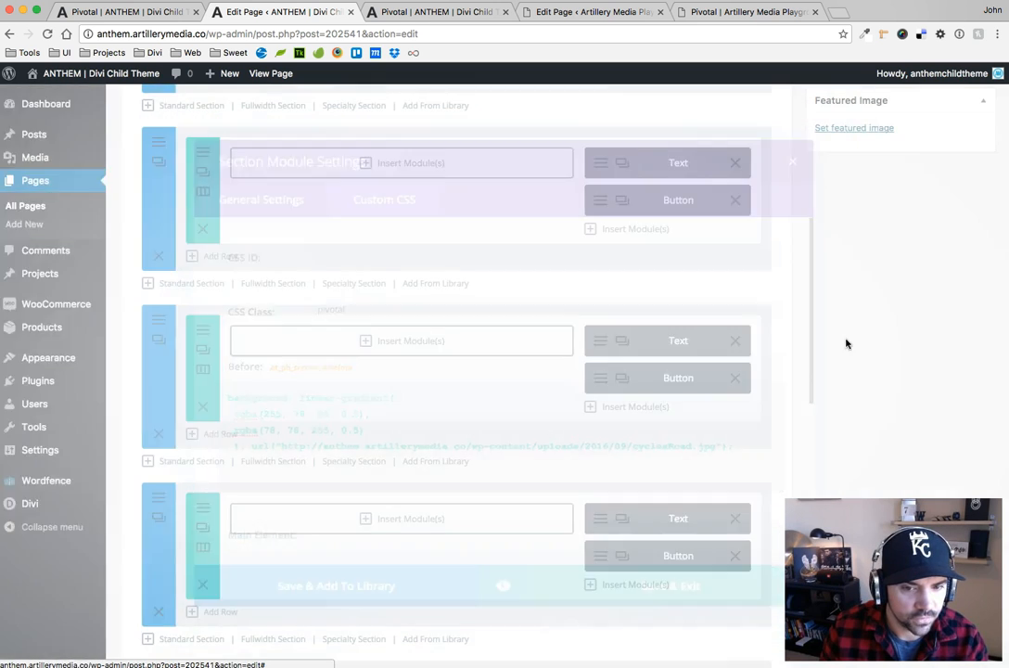
scroll(896, 302, up, 5)
click(964, 166)
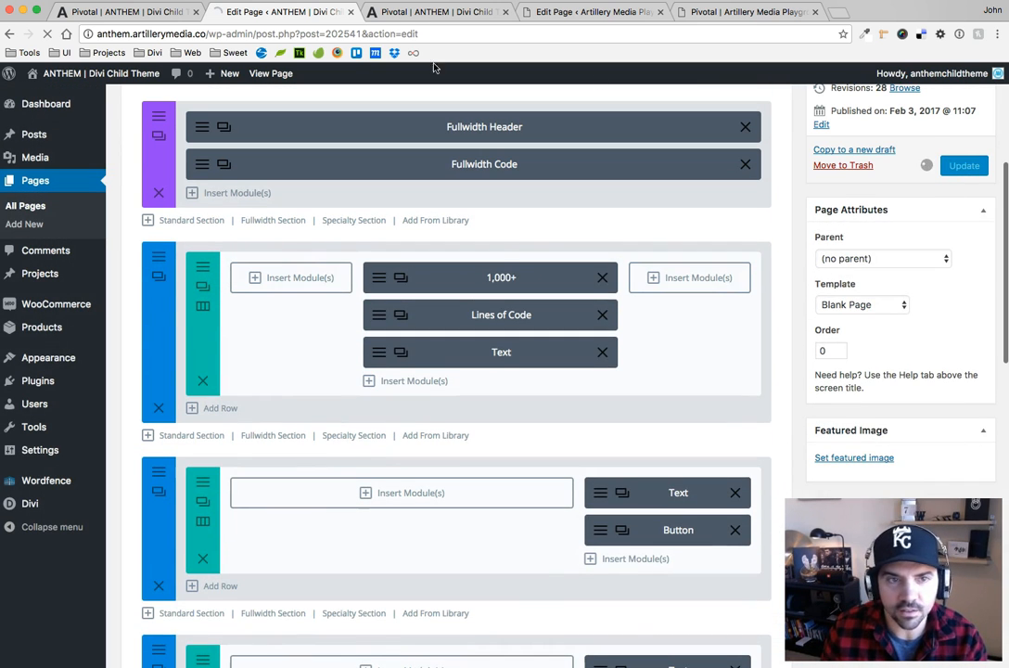
Reload the live ANTHEM Pivotal page and examine the changed gradients on the crafts and cycles sections
click(436, 12)
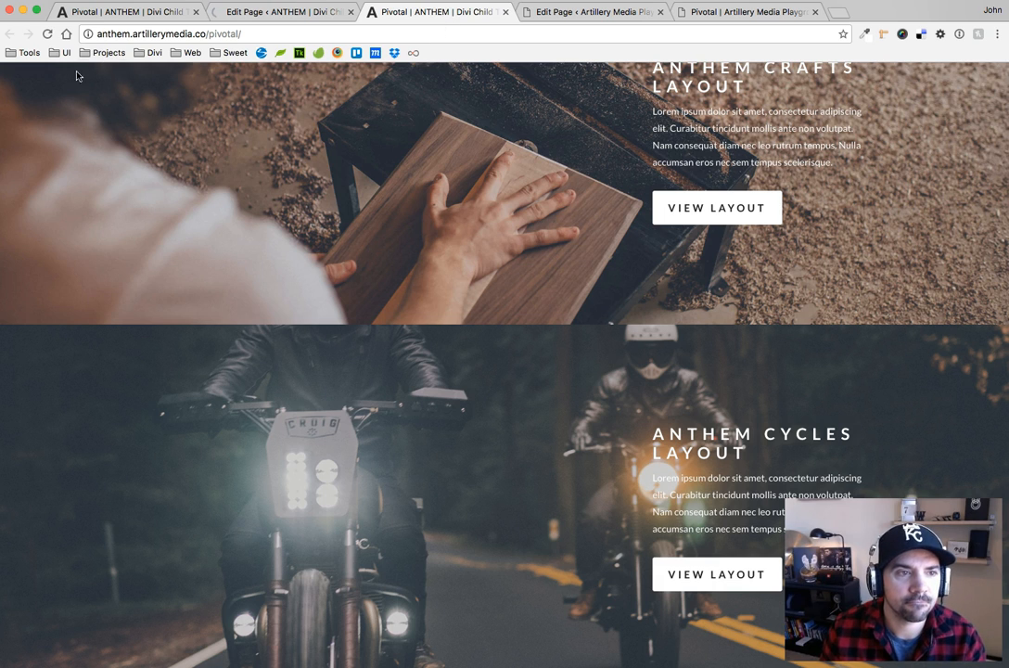
scroll(139, 116, up, 15)
click(48, 33)
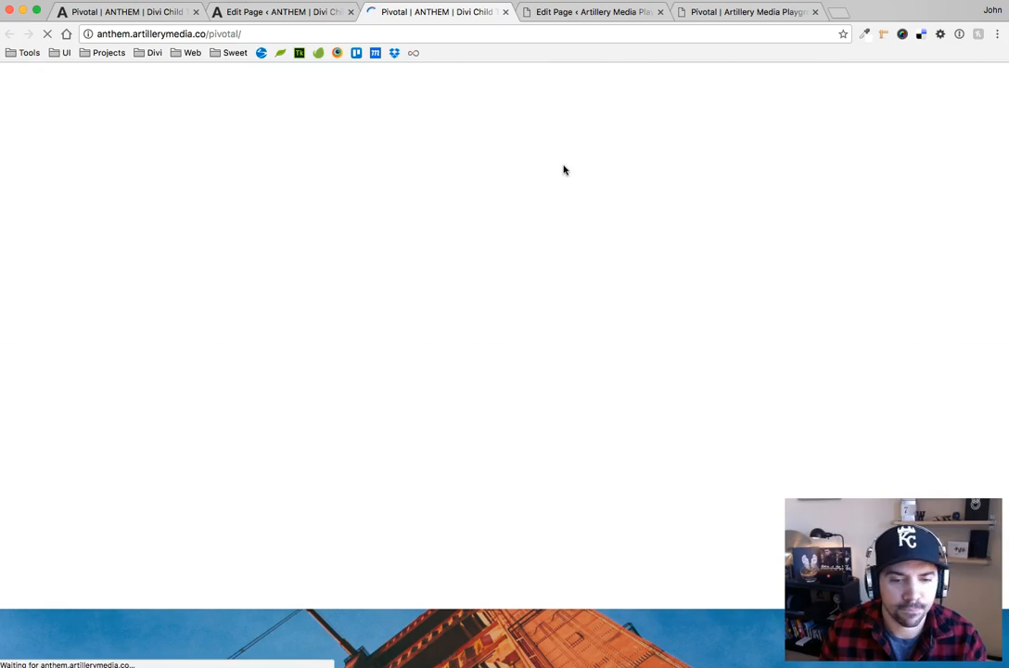
scroll(484, 219, down, 5)
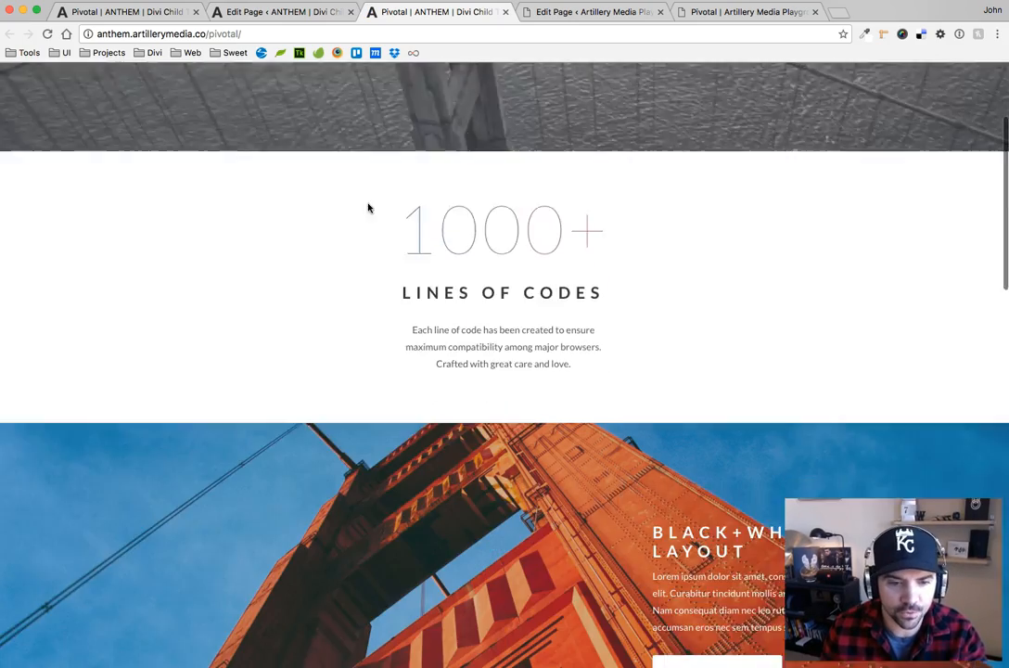
scroll(536, 220, down, 5)
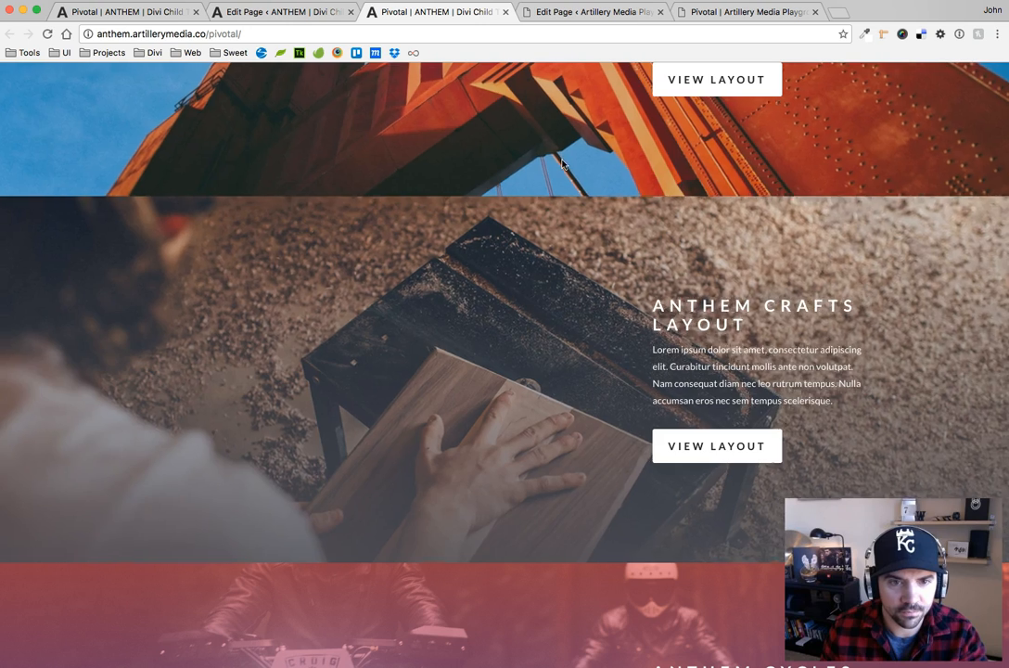
scroll(472, 264, down, 4)
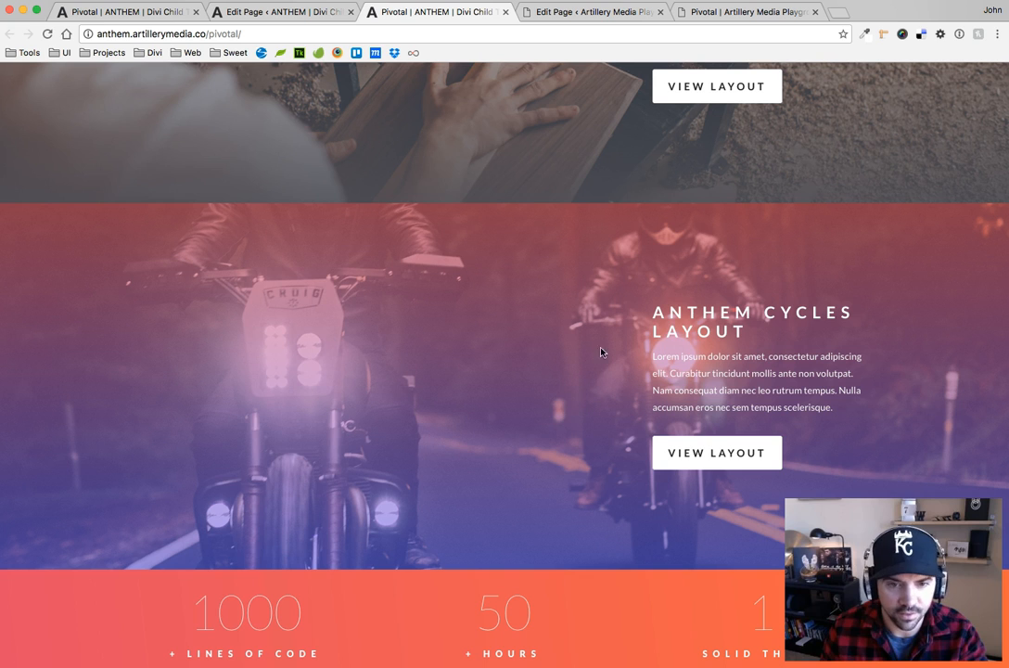
scroll(552, 405, up, 5)
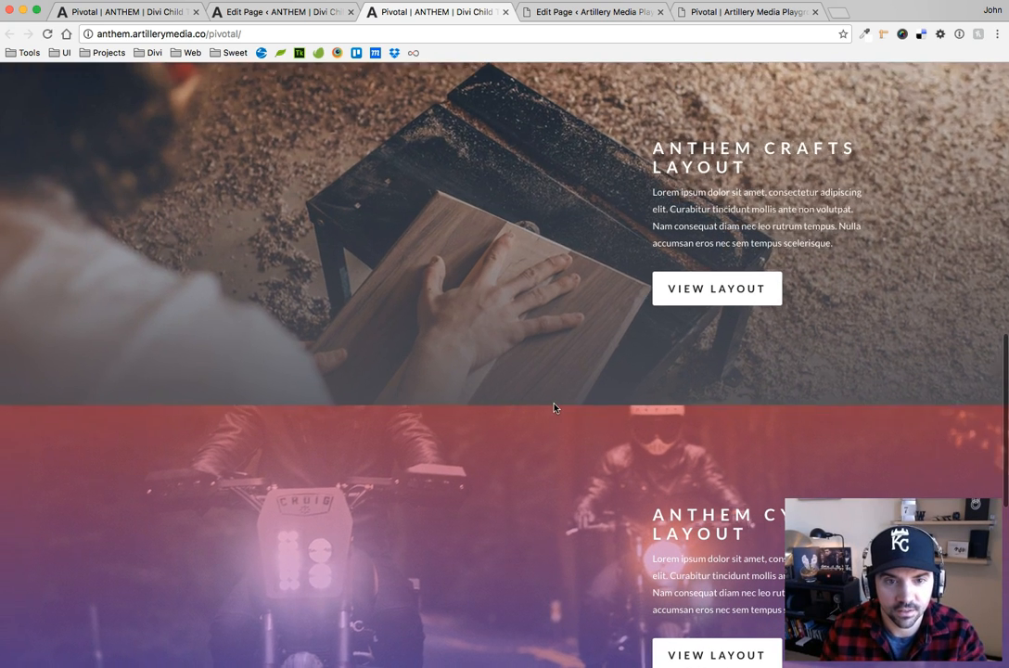
scroll(555, 414, down, 5)
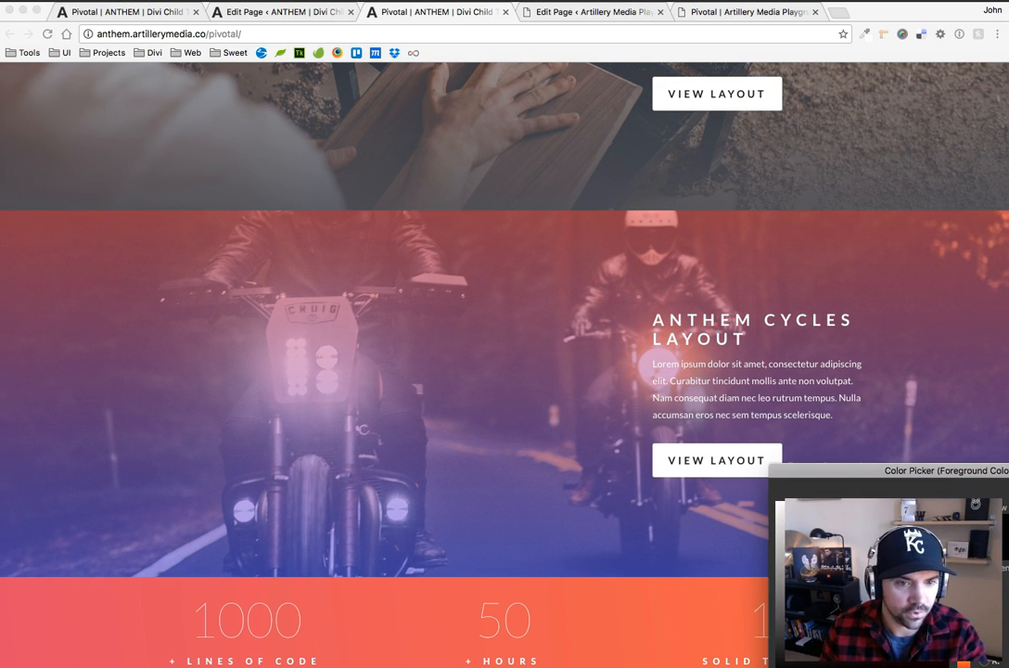
Pick the sample colours cc7d7d and df2929 in the foreground Color Picker to read their RGB values, and cancel the dialog
mouse_move(449, 440)
mouse_down()
mouse_move(452, 401)
mouse_move(389, 389)
mouse_up()
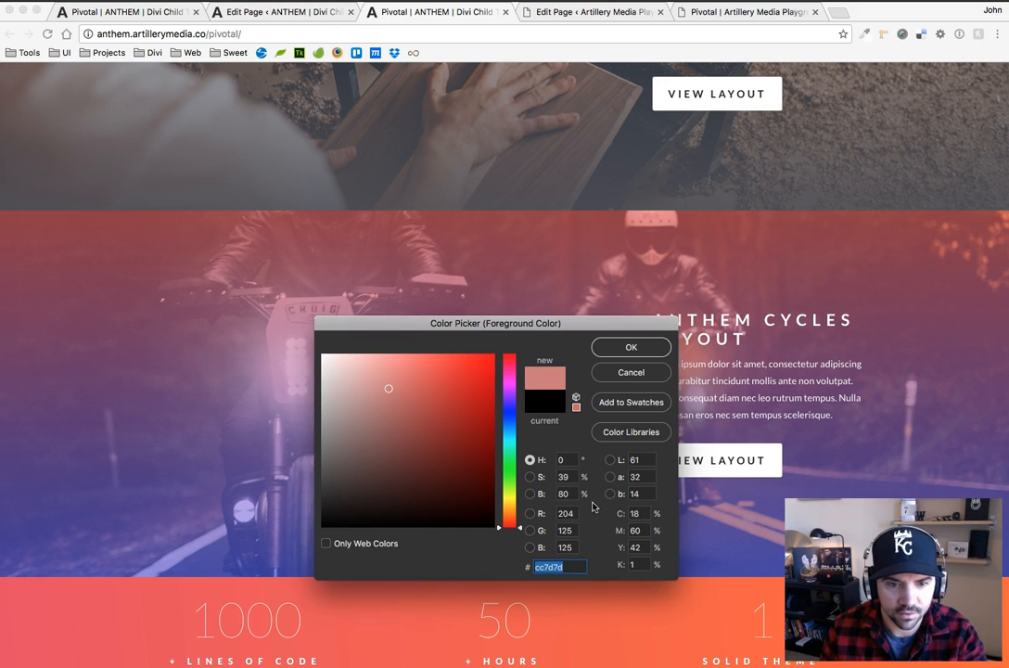
drag(456, 456, 462, 376)
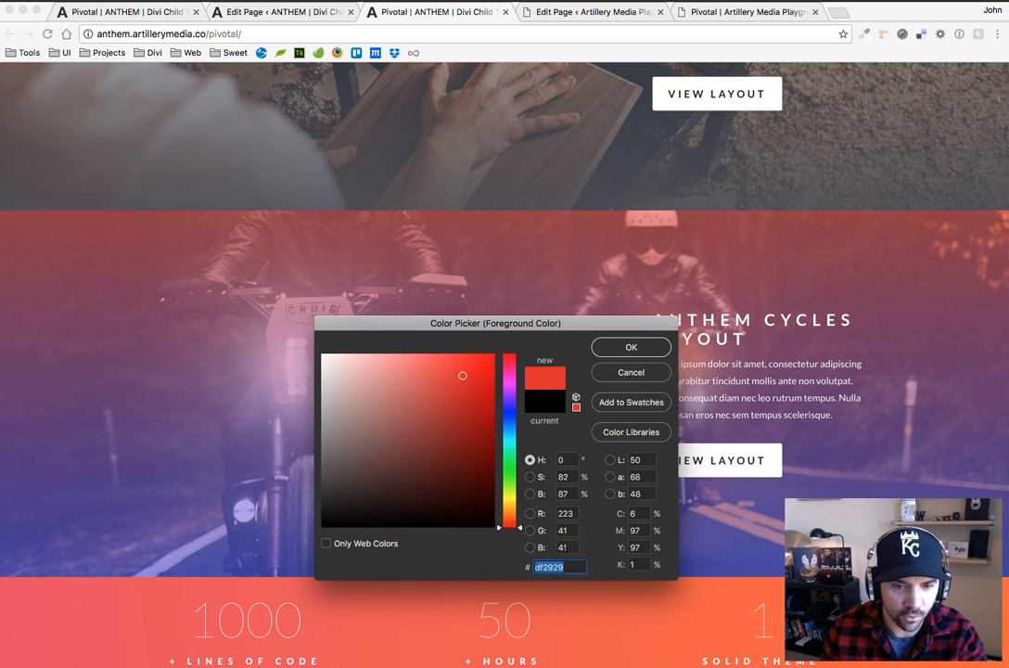
click(628, 377)
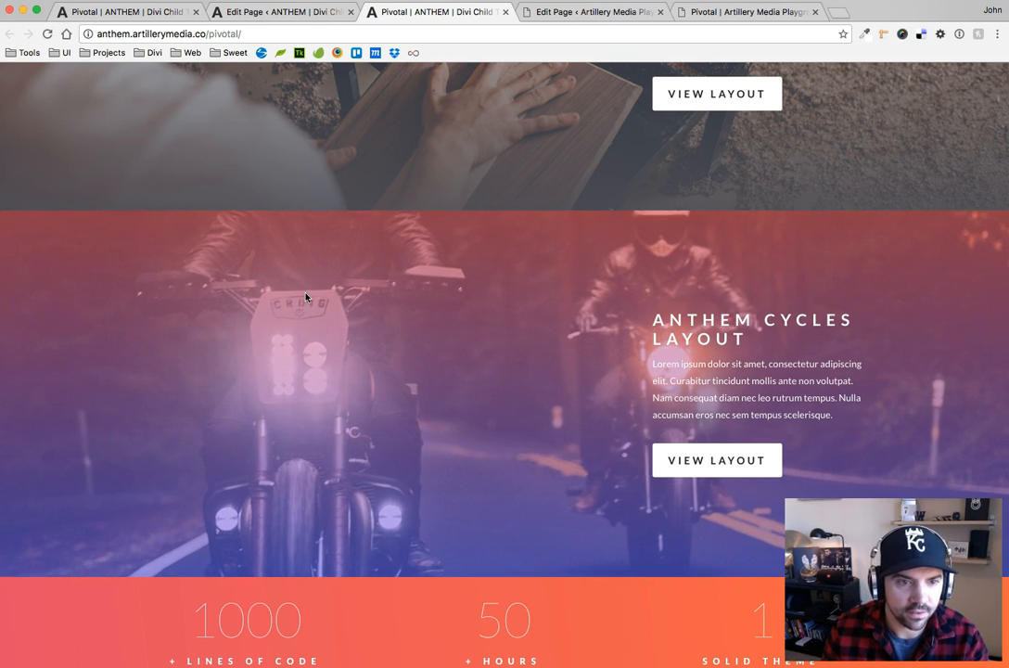
Reopen the cyclesRoad.jpg section's custom CSS on the ANTHEM edit page and review its Before gradient declaration
click(266, 11)
scroll(318, 439, down, 15)
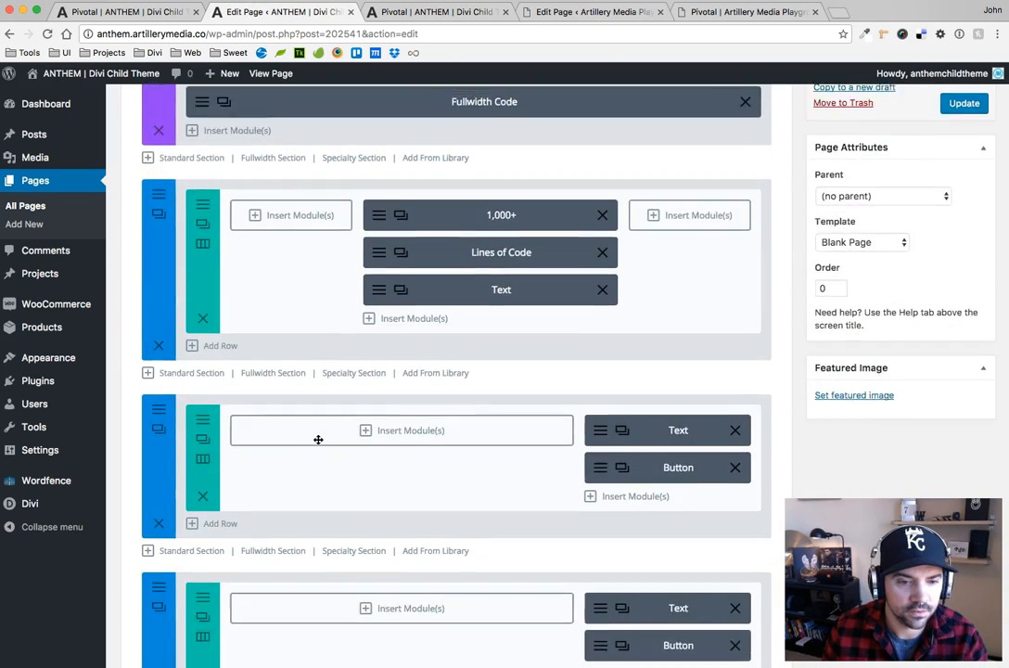
scroll(316, 438, down, 4)
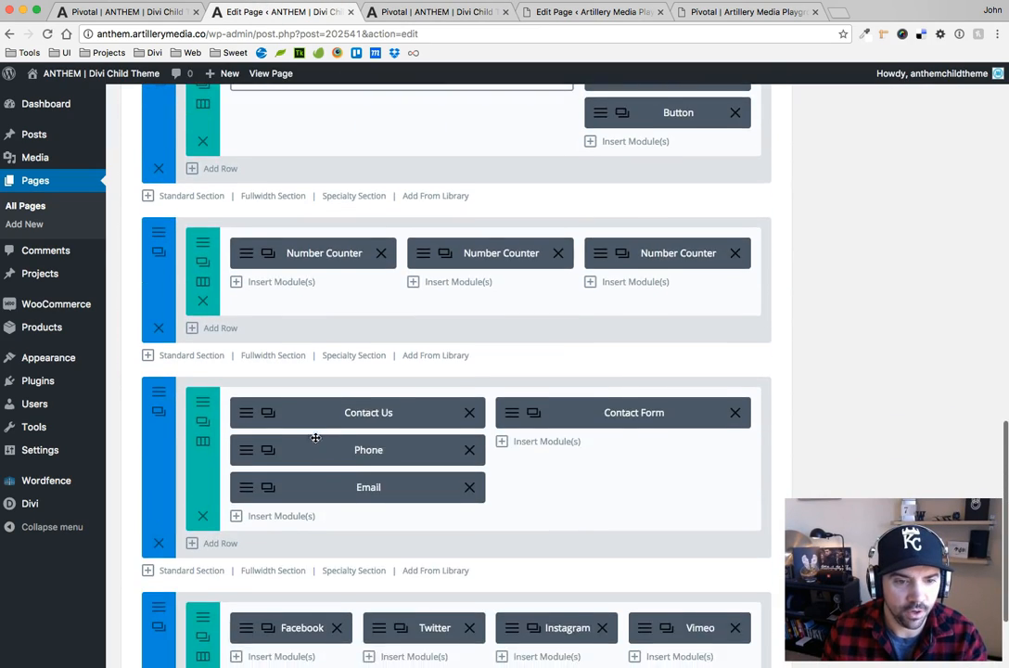
scroll(315, 437, up, 6)
scroll(317, 439, down, 2)
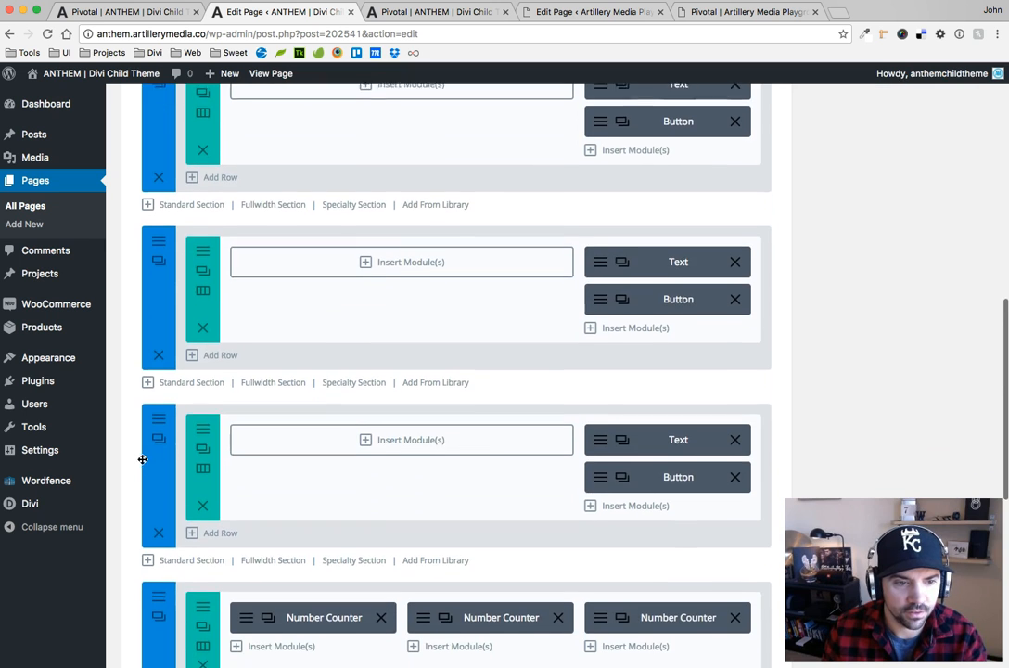
click(157, 414)
click(372, 185)
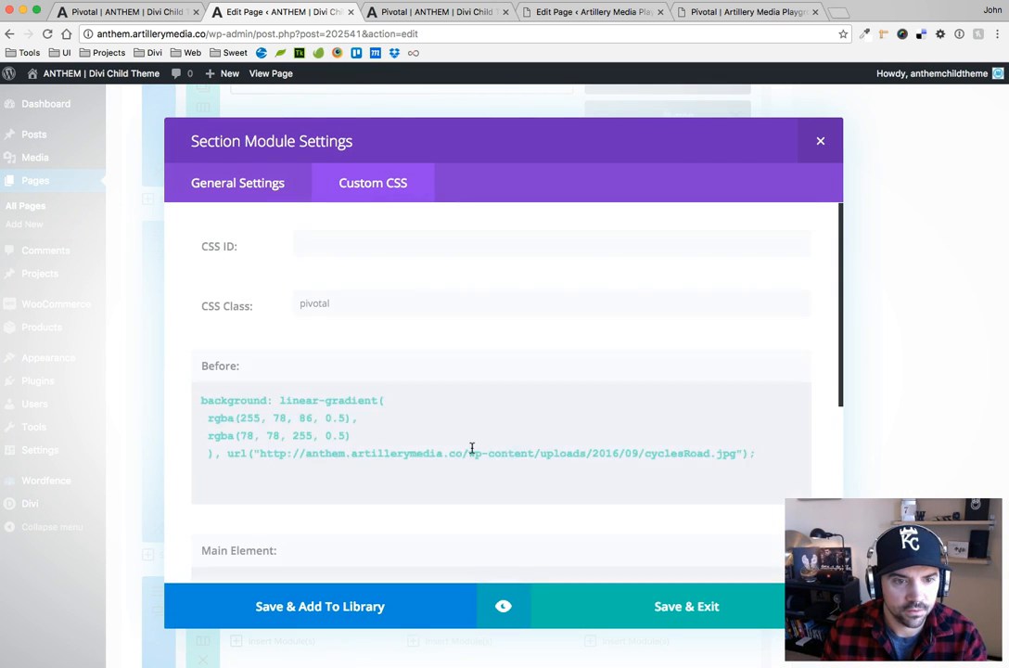
scroll(416, 447, down, 3)
scroll(415, 450, up, 1)
scroll(415, 450, up, 1)
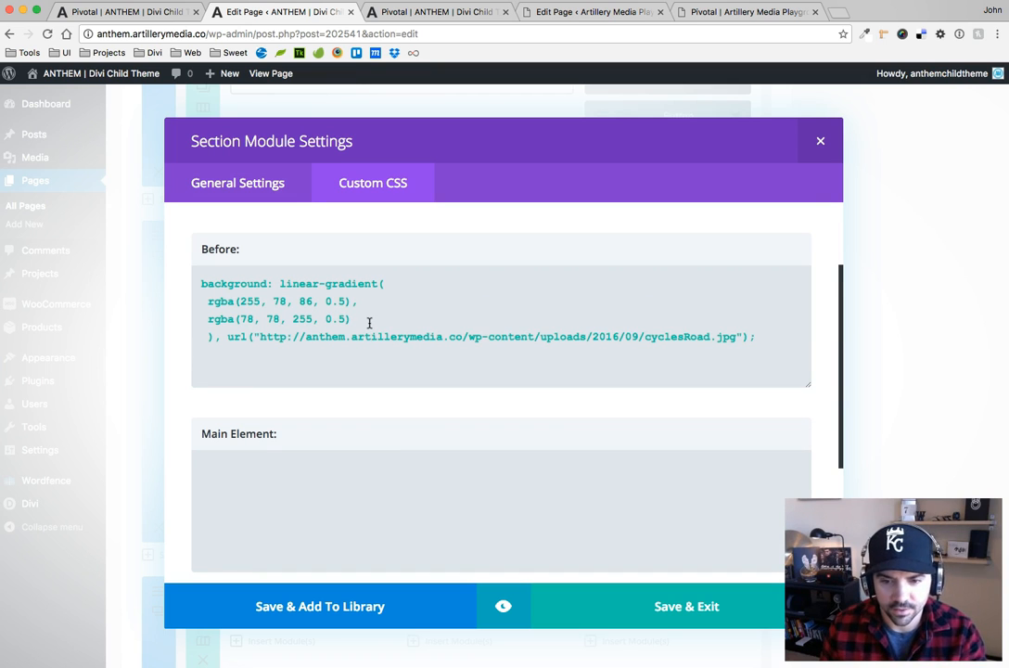
Switch to the Gradient app and set the gradient's first colour to fully opaque bright orange (#ff3c00)
key(super+space)
text(gradient)
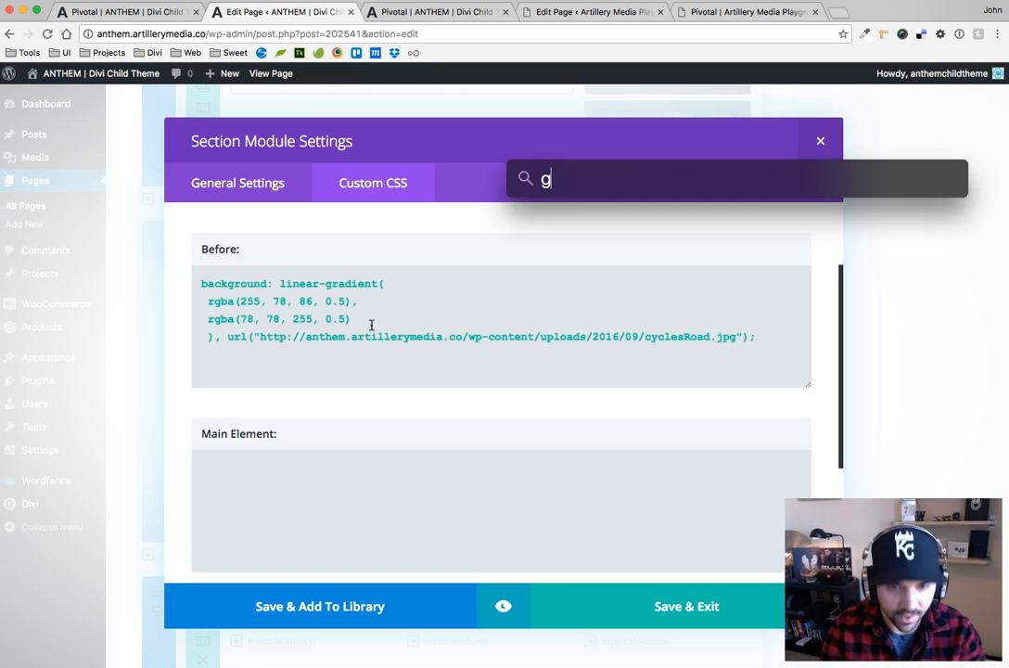
key(Escape)
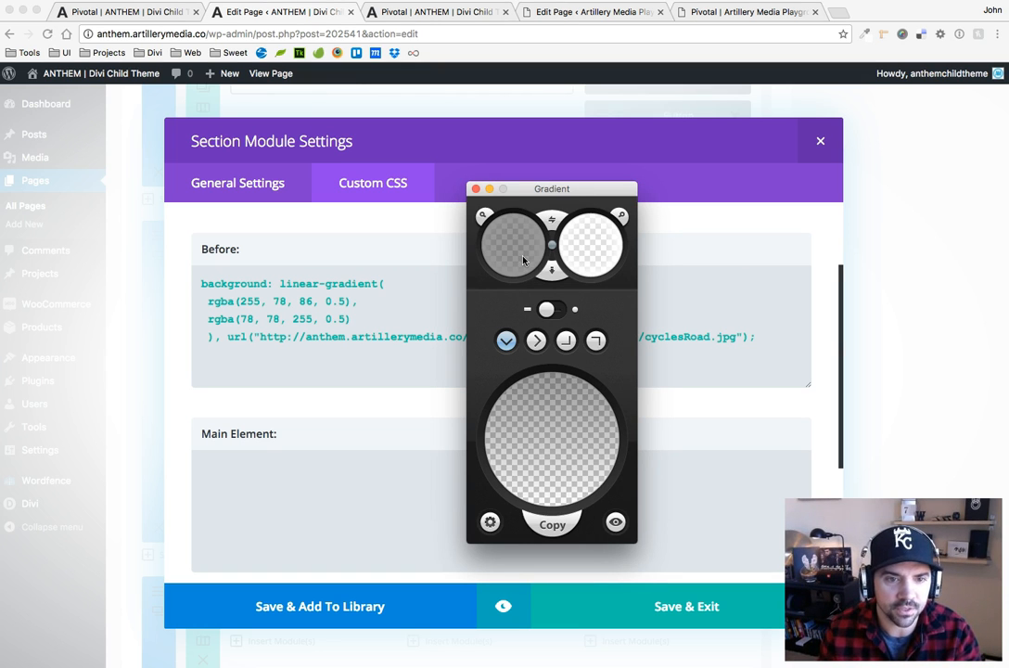
click(483, 216)
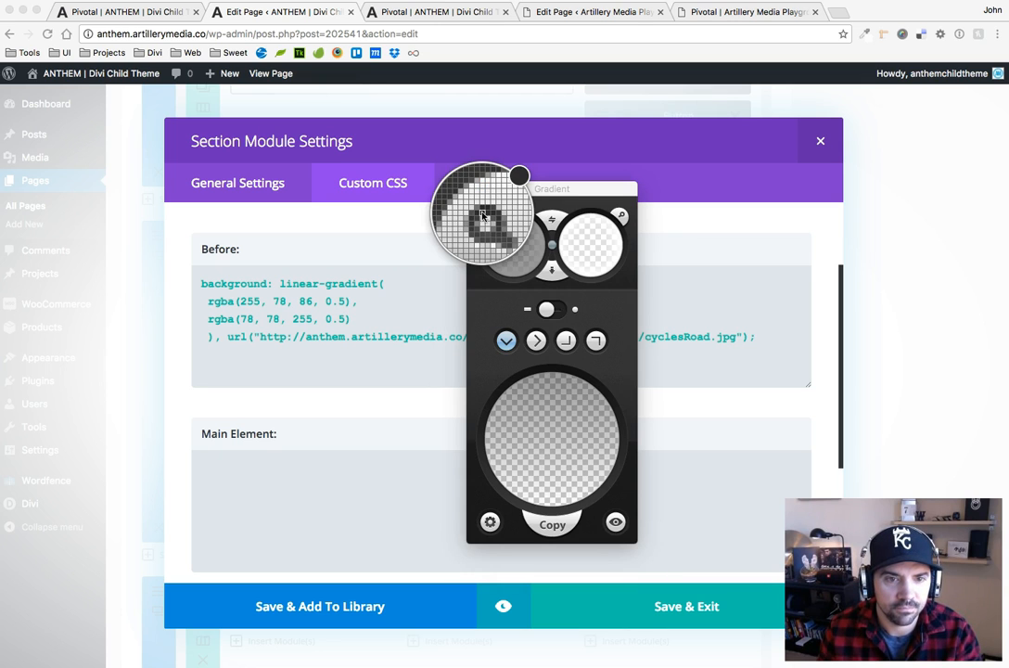
click(517, 247)
click(516, 247)
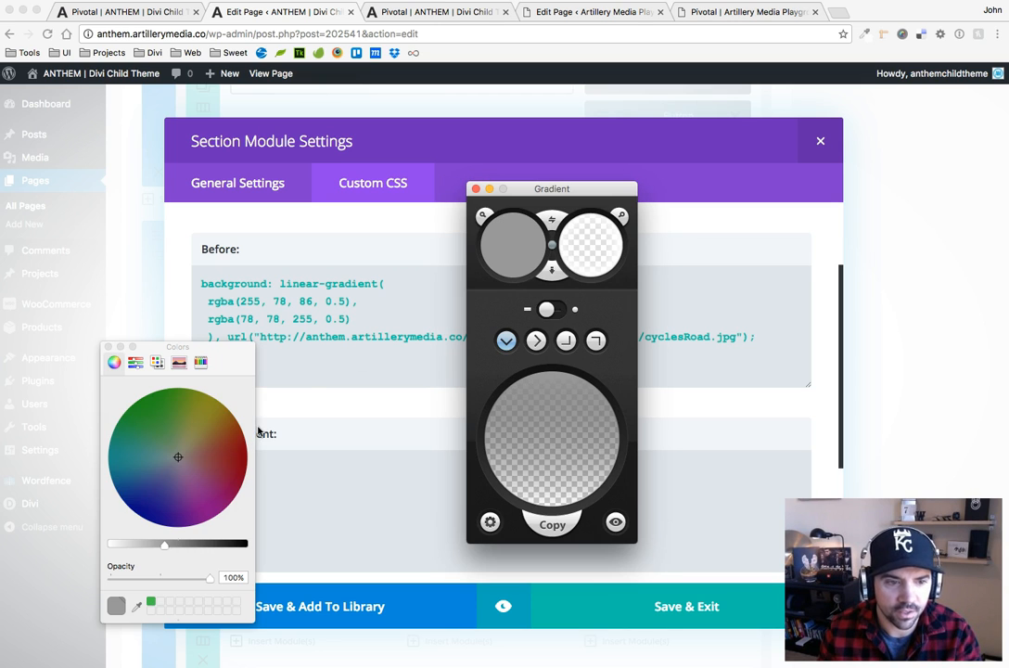
drag(221, 462, 247, 446)
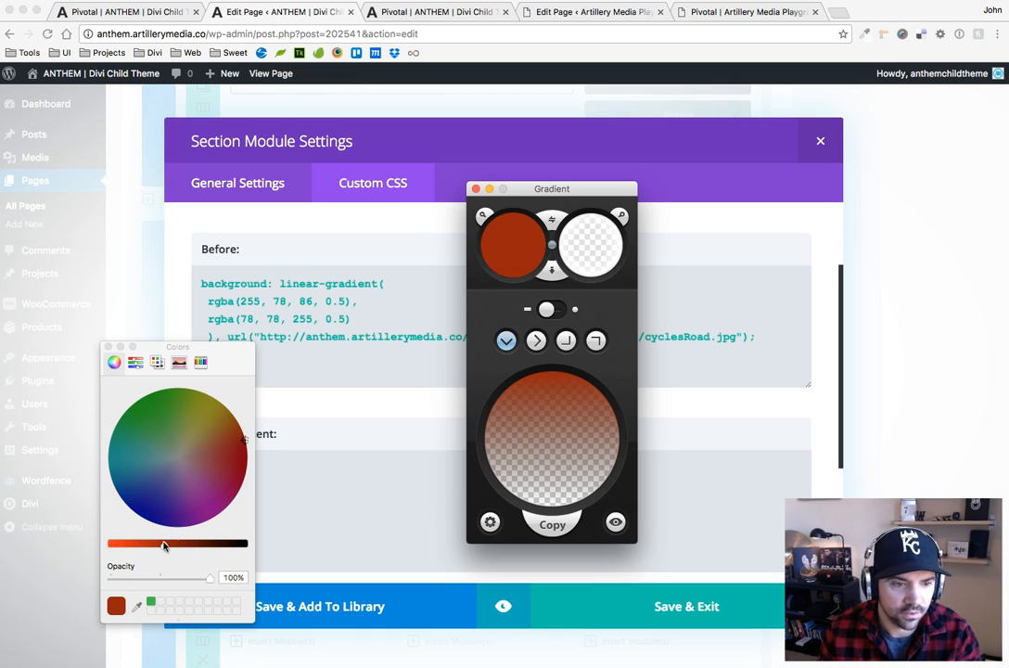
drag(164, 545, 110, 545)
Set the gradient's second colour to bright pink (#ff3fe4) at 100% opacity
click(580, 247)
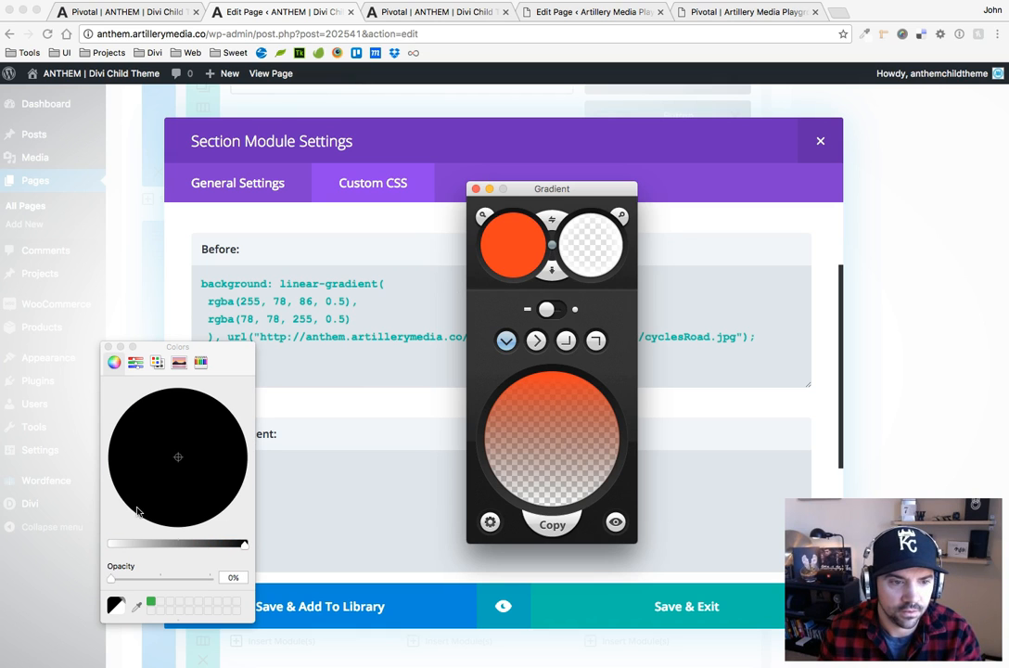
click(109, 347)
click(598, 238)
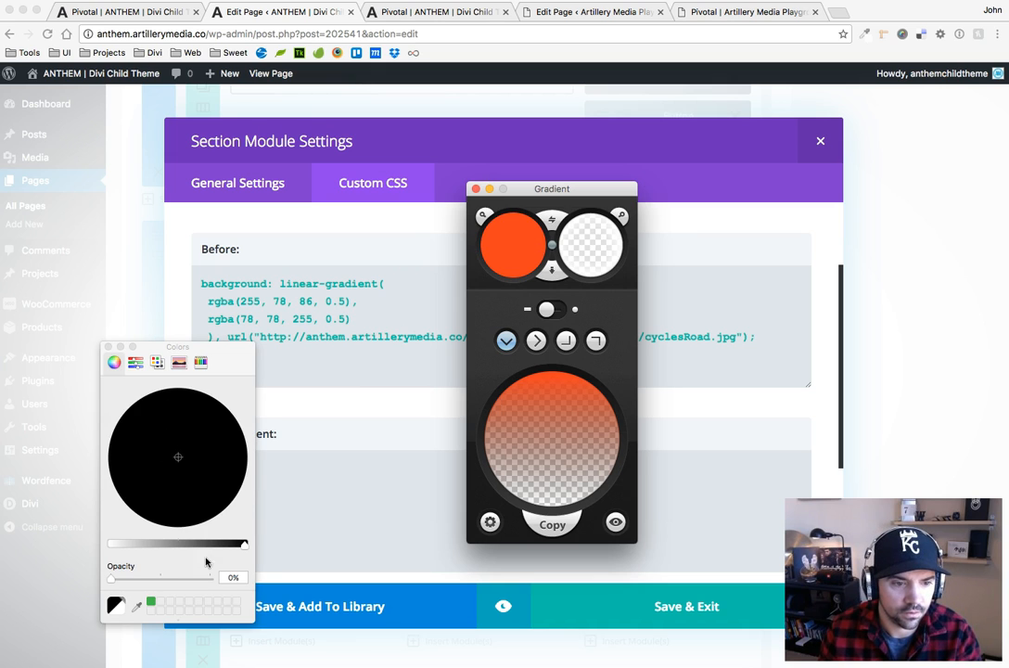
drag(245, 545, 112, 546)
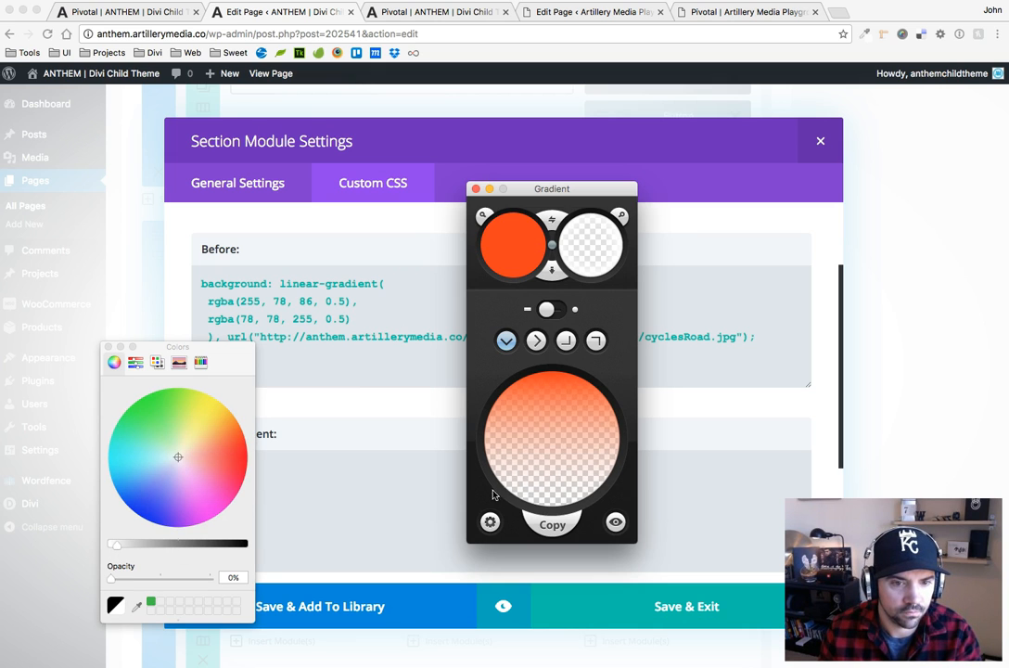
drag(209, 457, 211, 502)
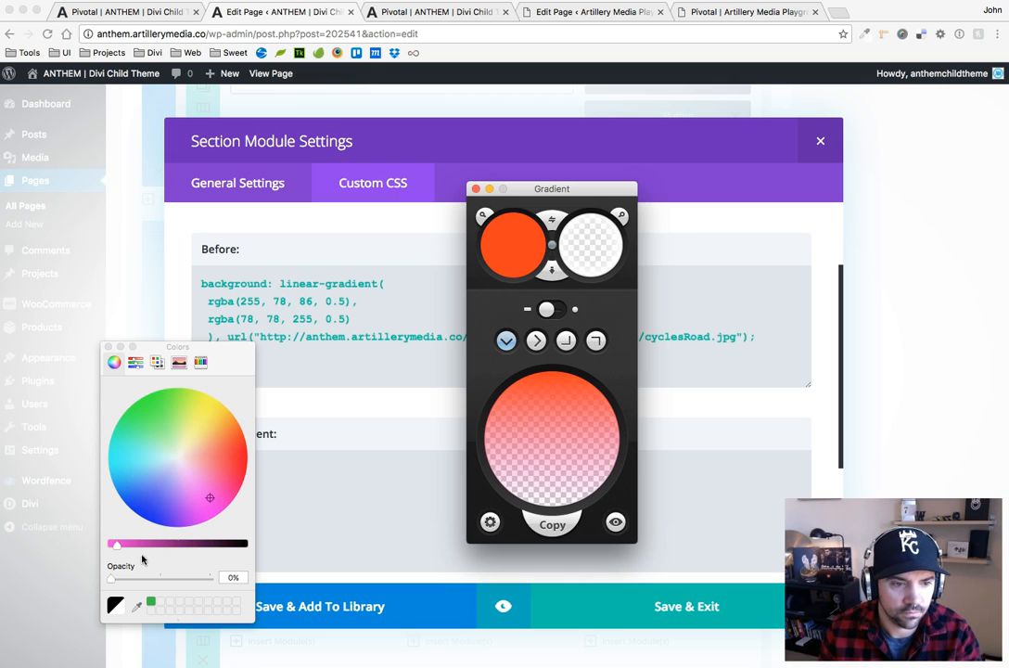
drag(117, 546, 98, 548)
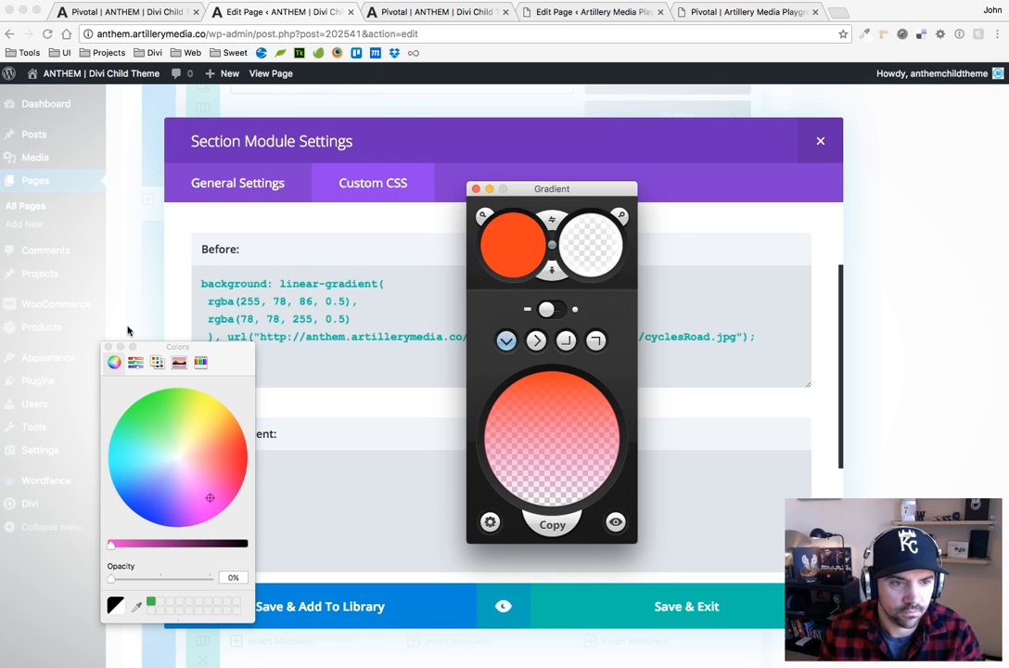
click(109, 347)
click(596, 248)
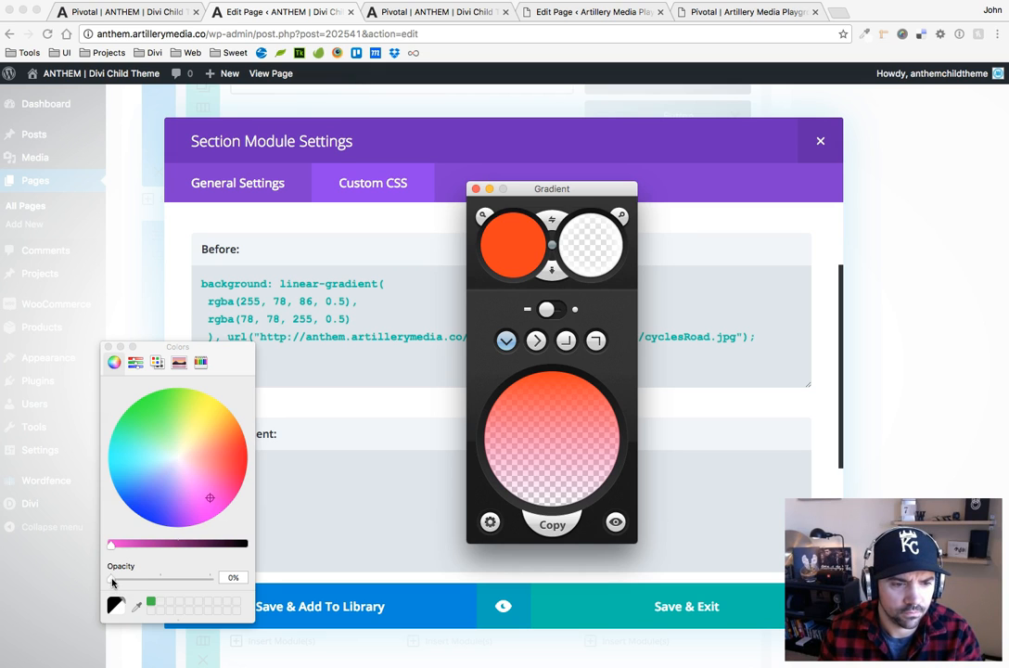
drag(112, 583, 212, 577)
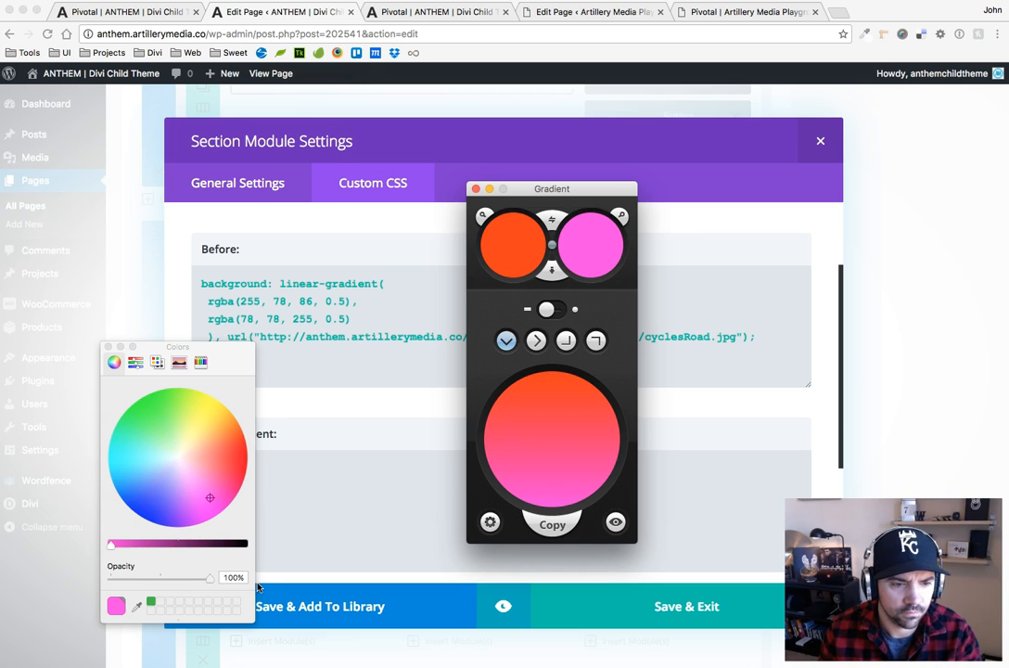
click(108, 346)
Make the gradient run diagonally from left top to right bottom and preview its generated CSS before returning to the browser
click(566, 343)
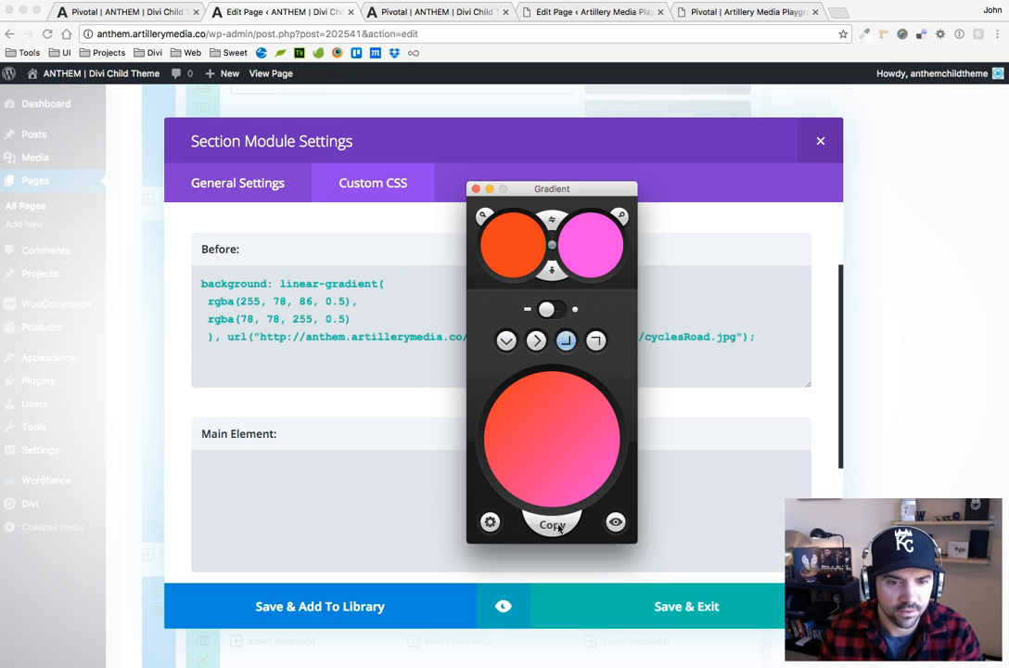
click(616, 524)
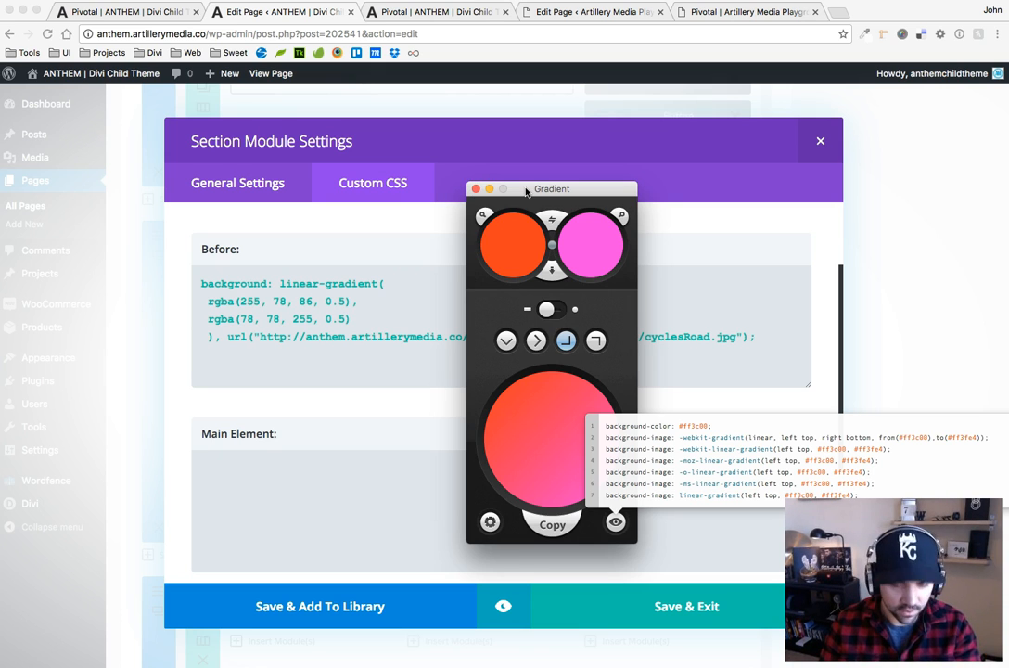
click(640, 67)
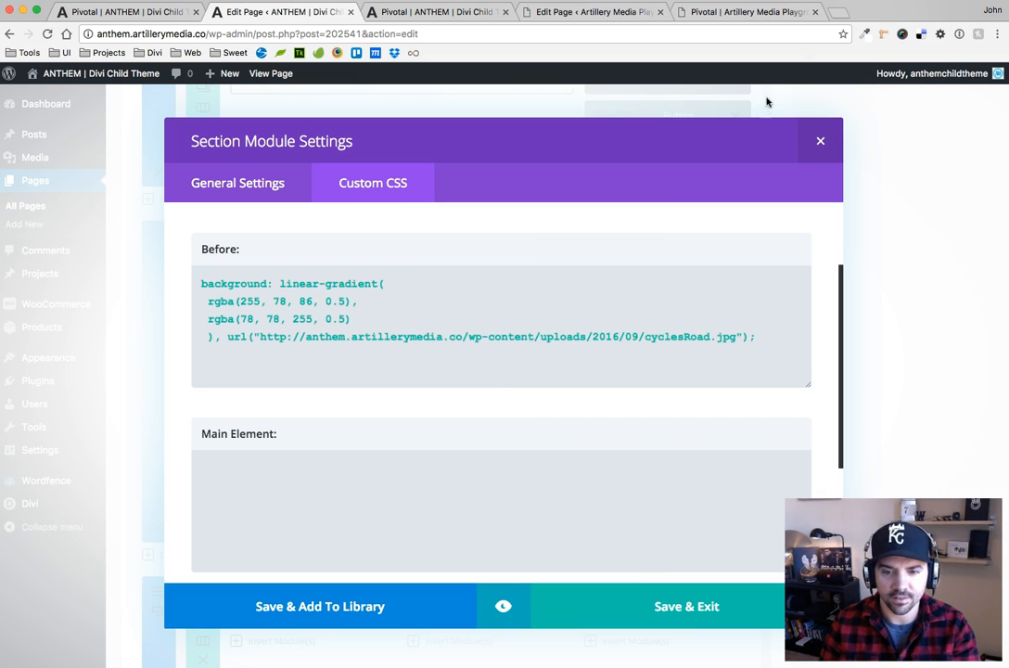
Search Google for a CSS gradient generator in a new tab, and close that tab
click(837, 12)
text(css g)
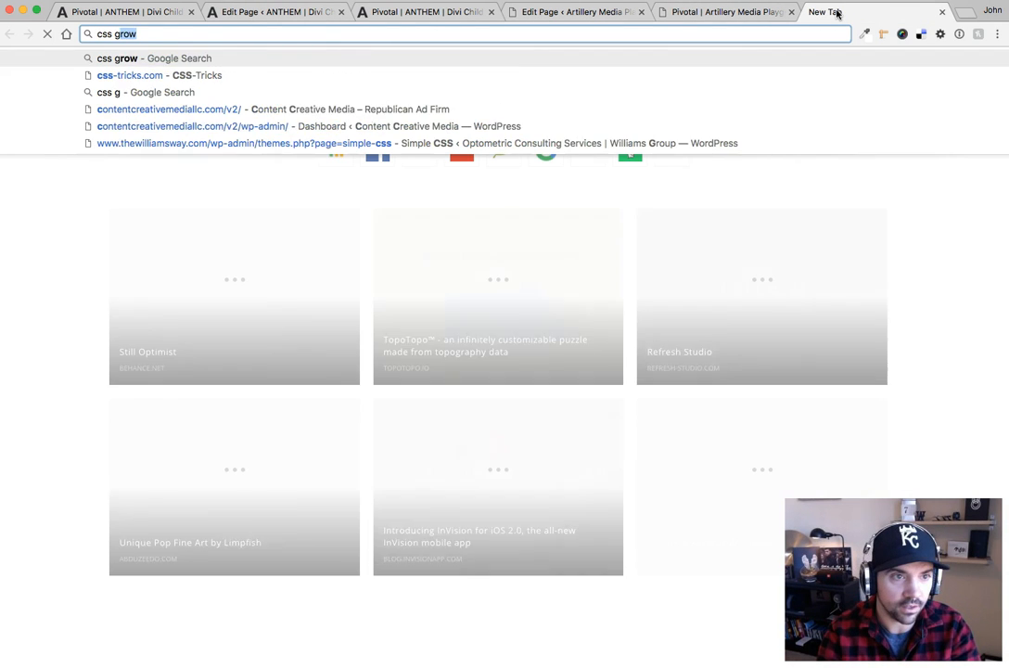
text(radient genera)
key(Return)
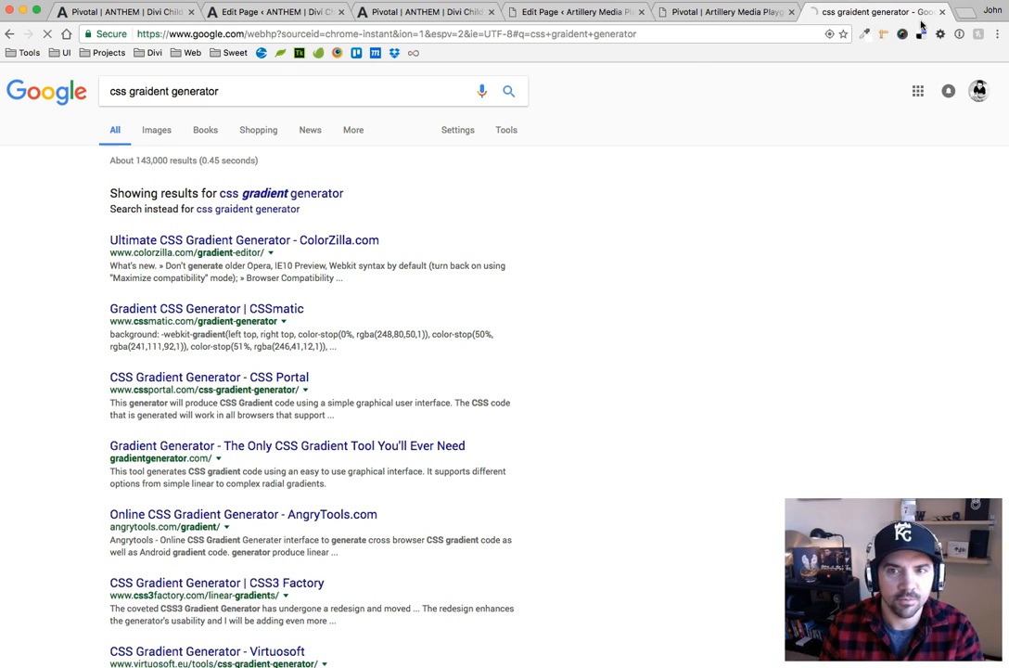
key(super+w)
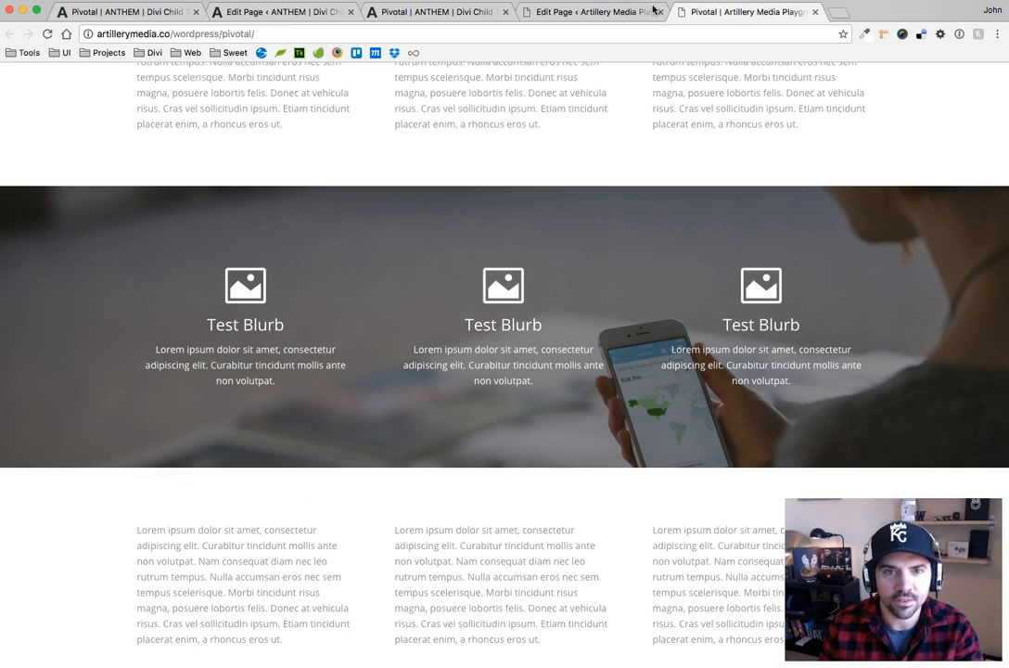
Inspect the Black+White Layout section on the live ANTHEM Pivotal page and examine the styles of its ::before pseudo-element
click(432, 13)
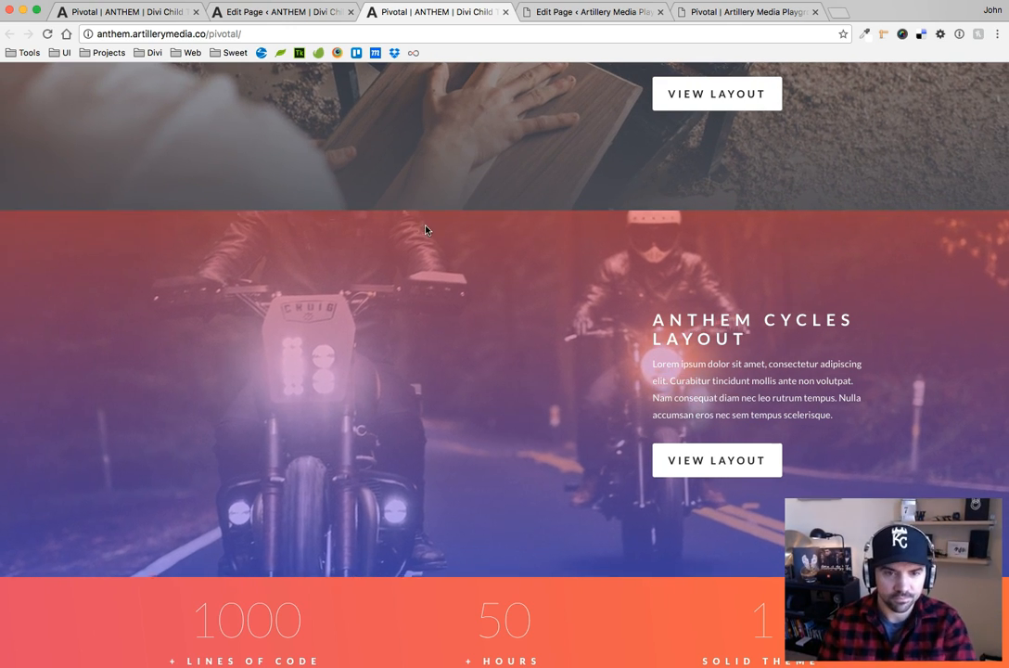
scroll(458, 286, up, 3)
scroll(458, 285, up, 3)
scroll(325, 258, up, 1)
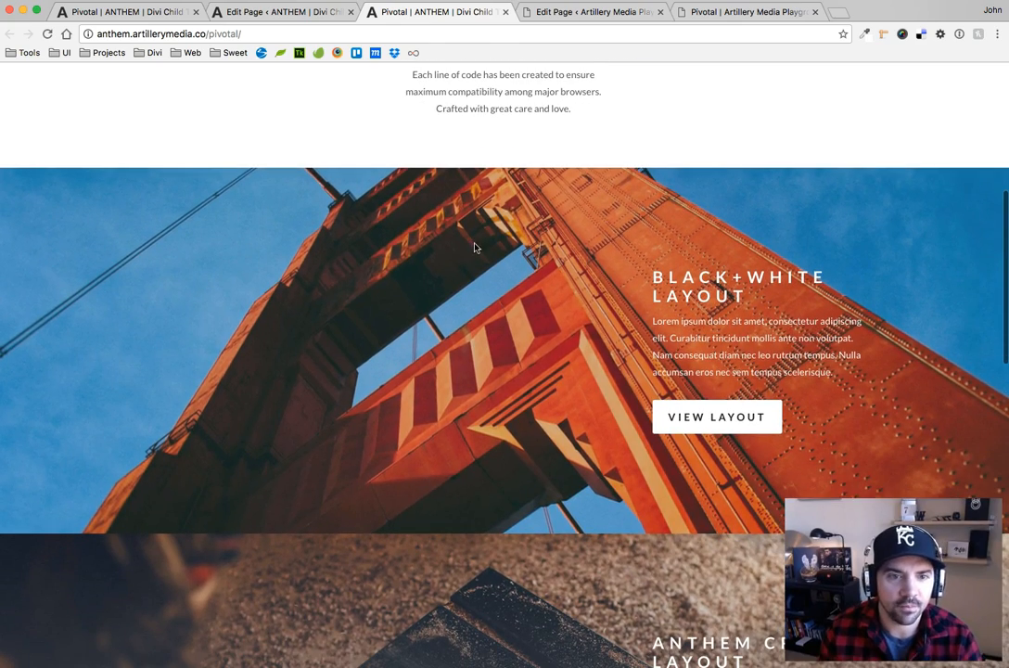
right_click(286, 205)
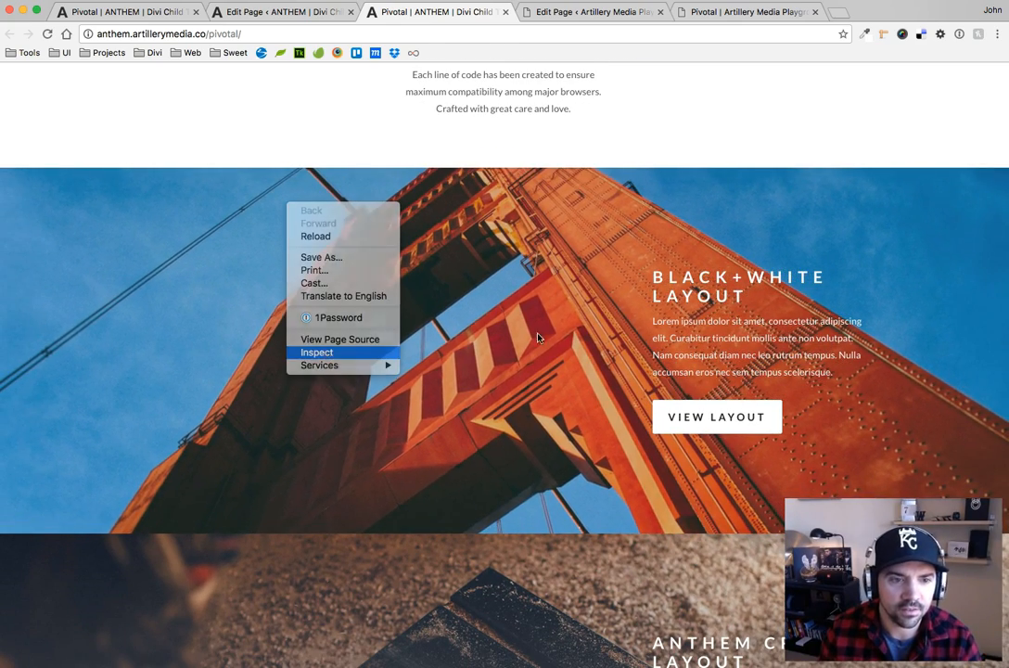
click(317, 350)
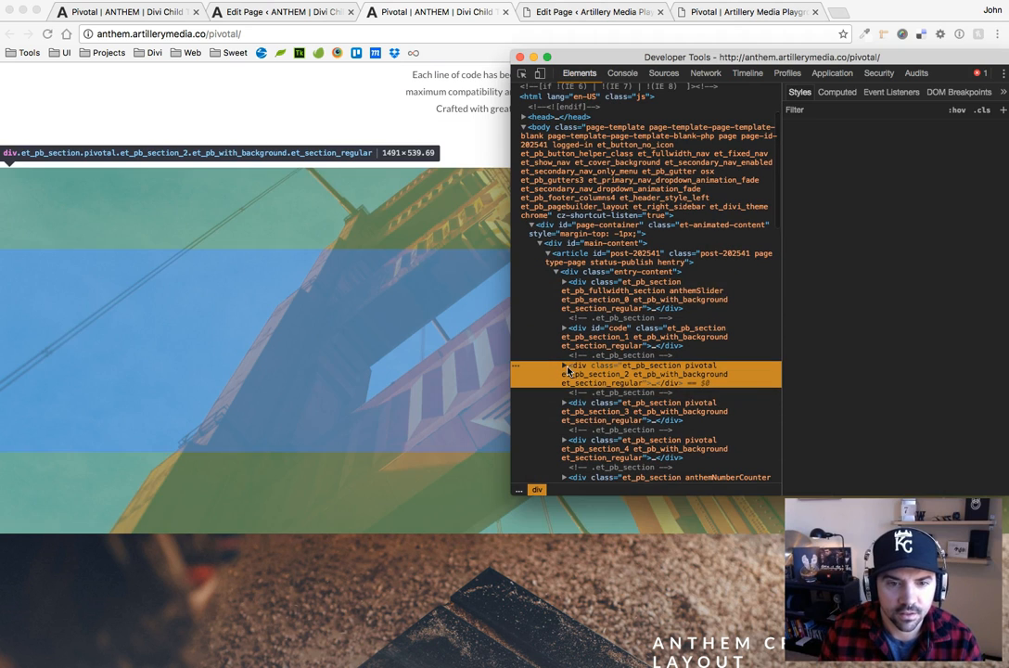
click(564, 365)
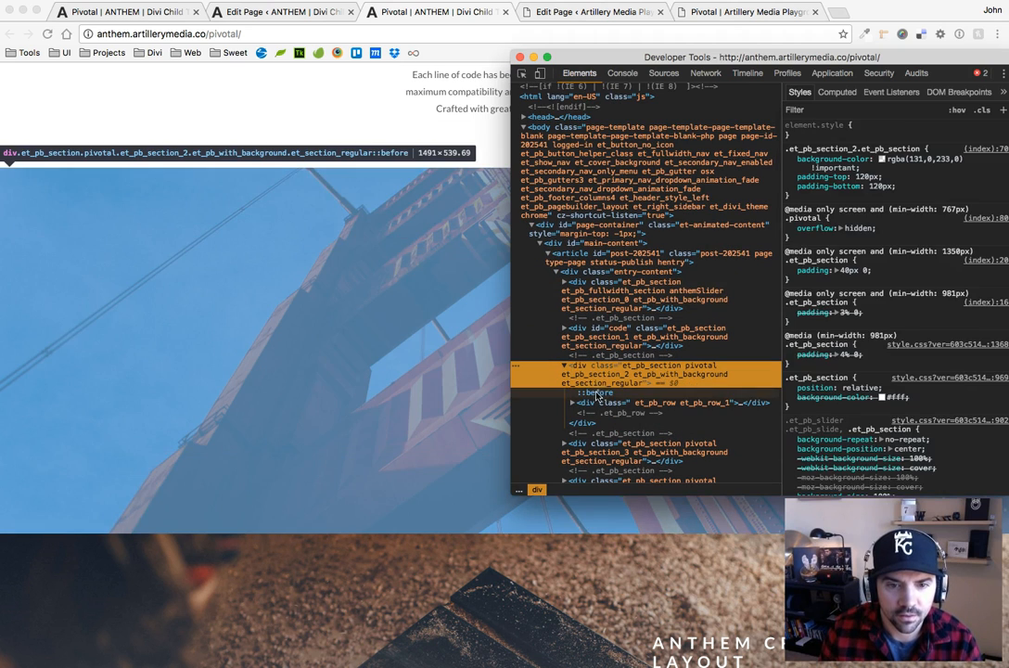
click(593, 393)
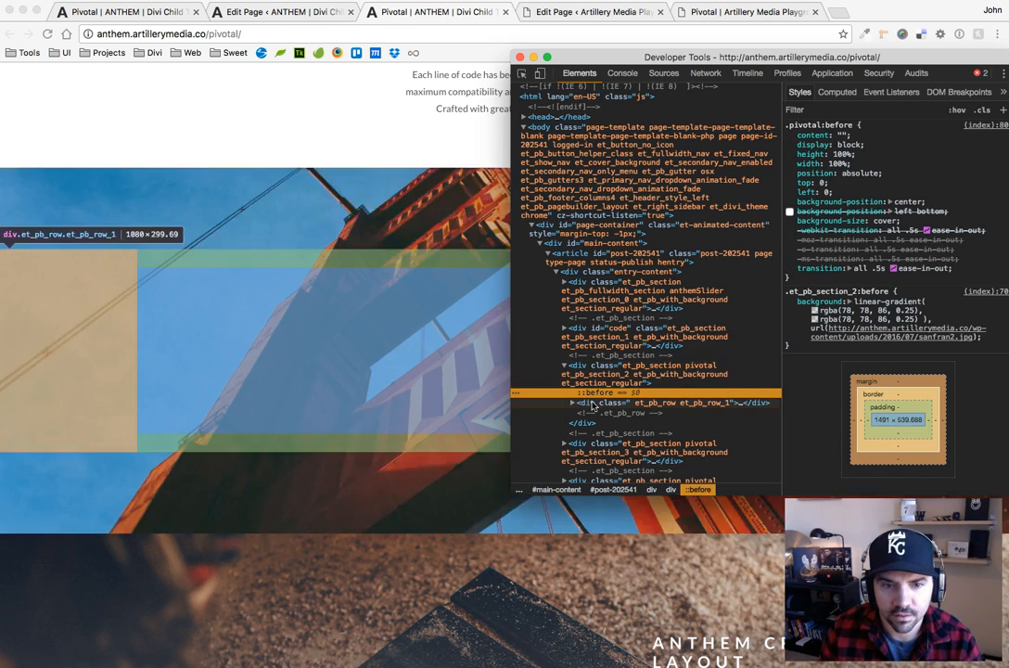
Force the section's :hover state to examine the .pivotal:hover:before rule, and release the forced state
click(640, 367)
click(956, 110)
click(900, 145)
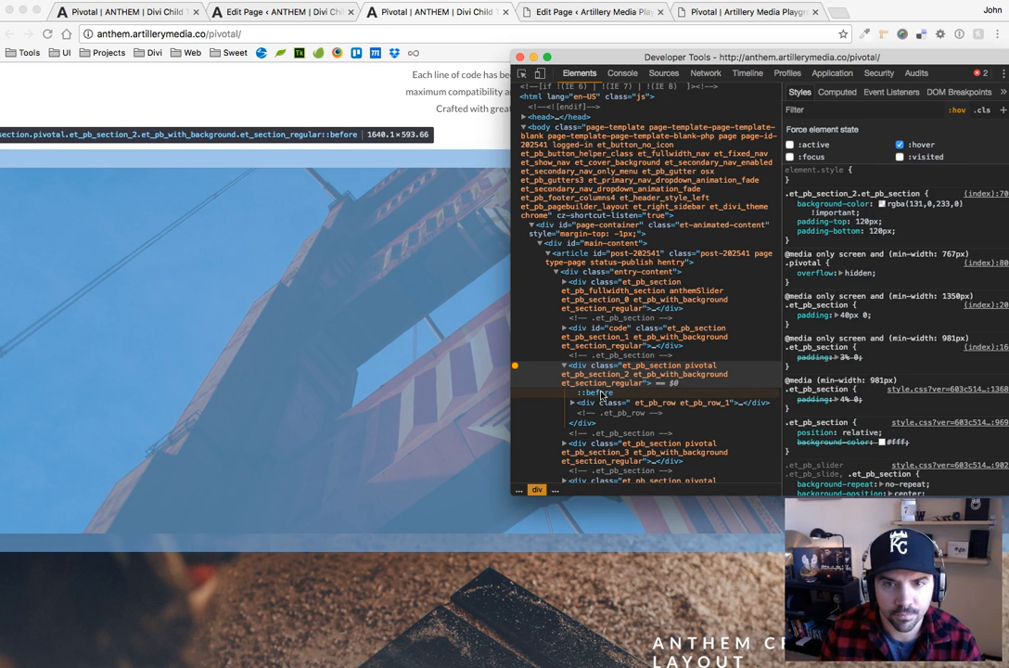
click(601, 394)
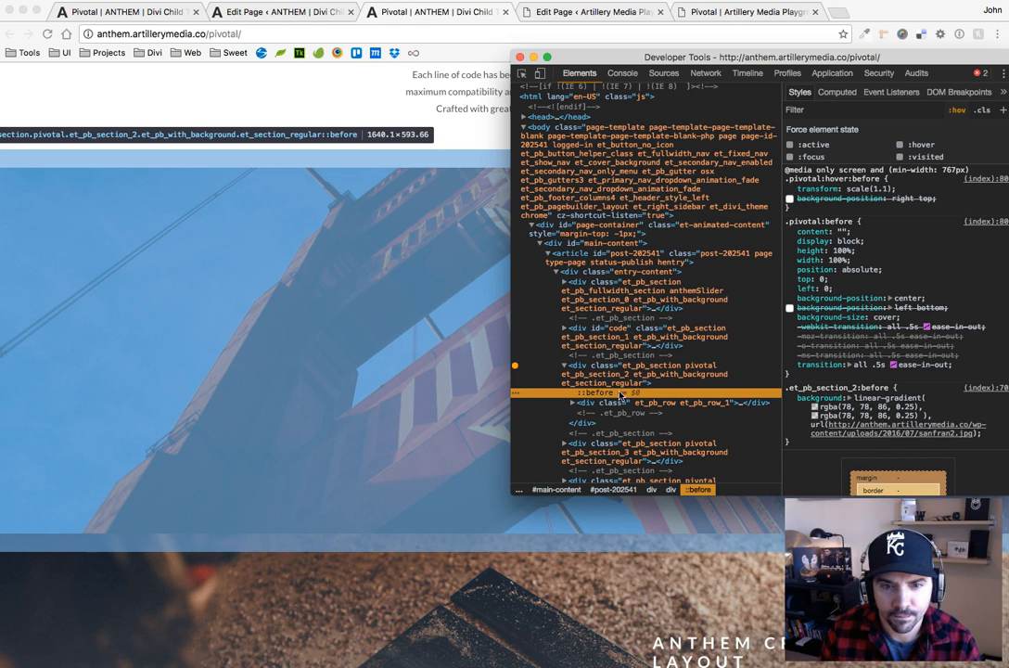
click(640, 368)
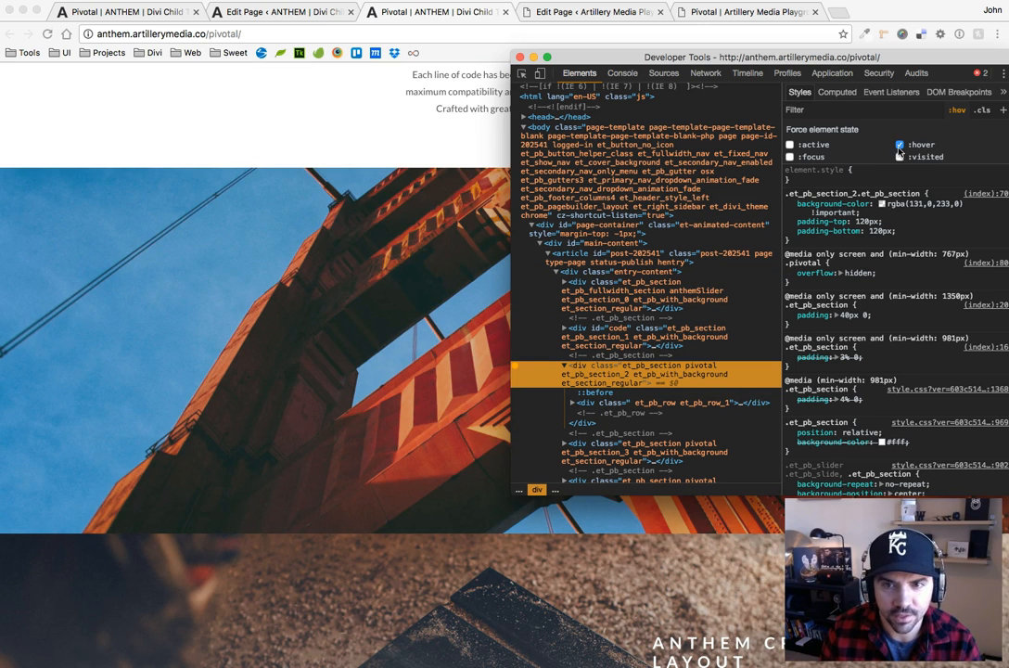
click(899, 145)
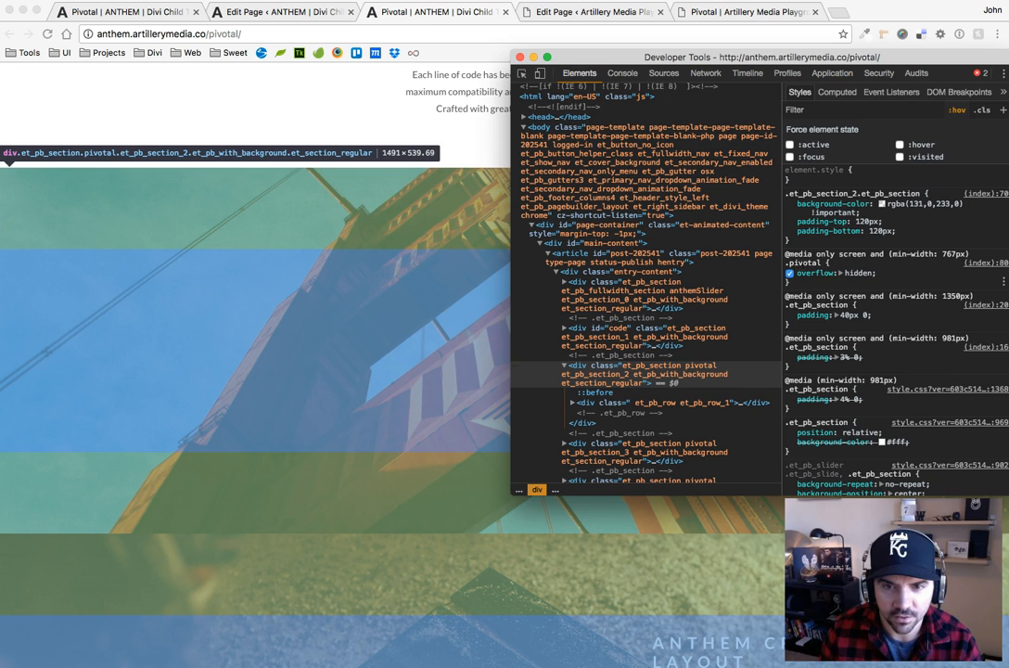
Disable the overflow: hidden declaration in the .pivotal rule and close the developer tools to test the hover growth
click(797, 264)
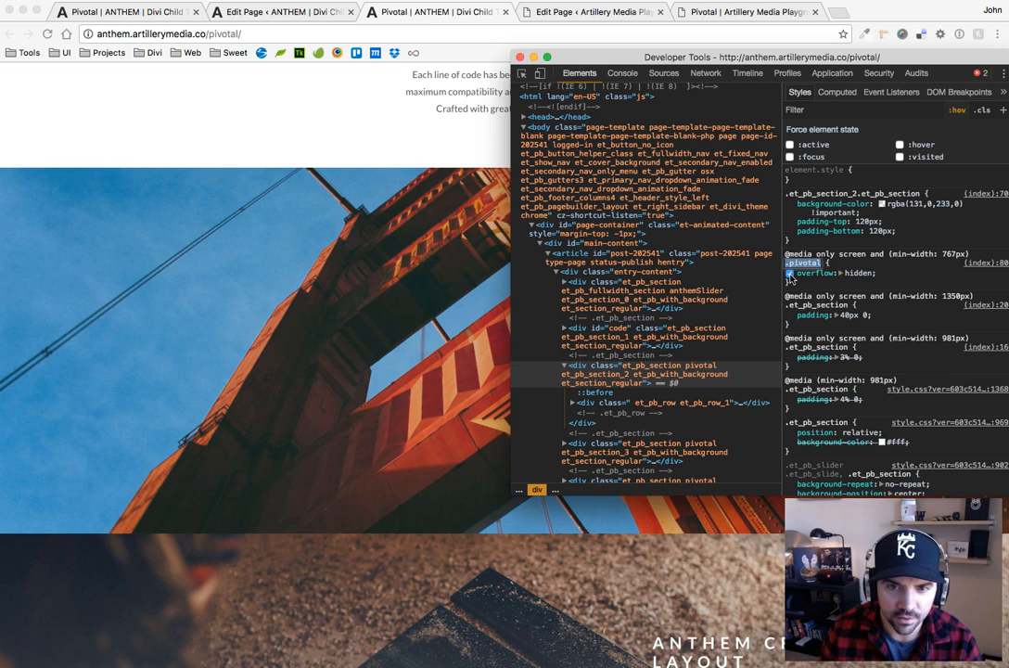
click(789, 274)
key(super+alt+i)
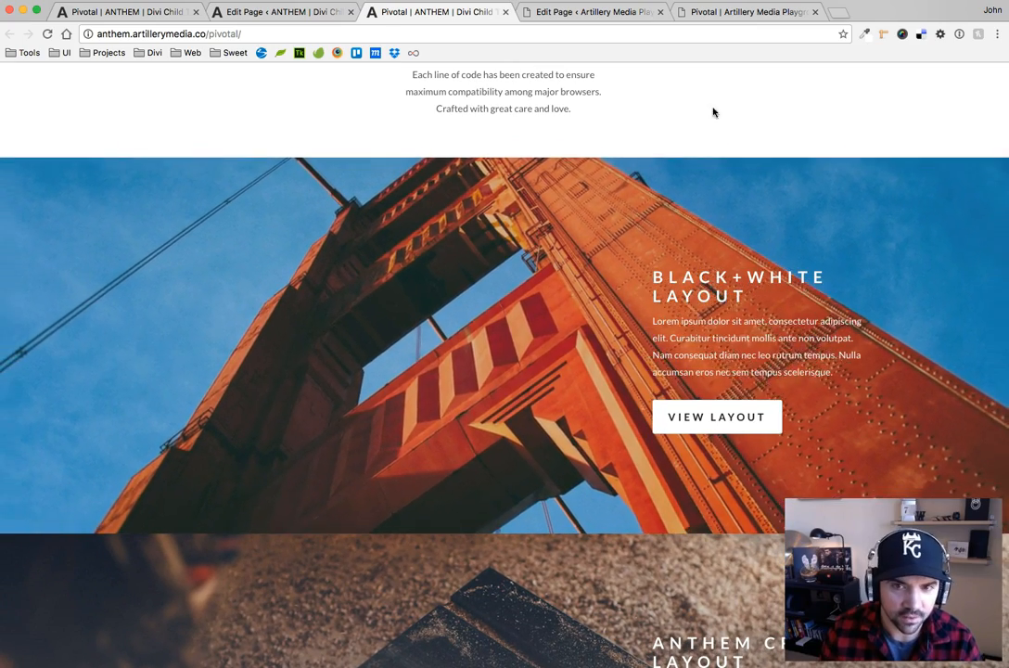
Inspect the Black+White Layout section again and re-enable overflow: hidden in its .pivotal rule
right_click(198, 206)
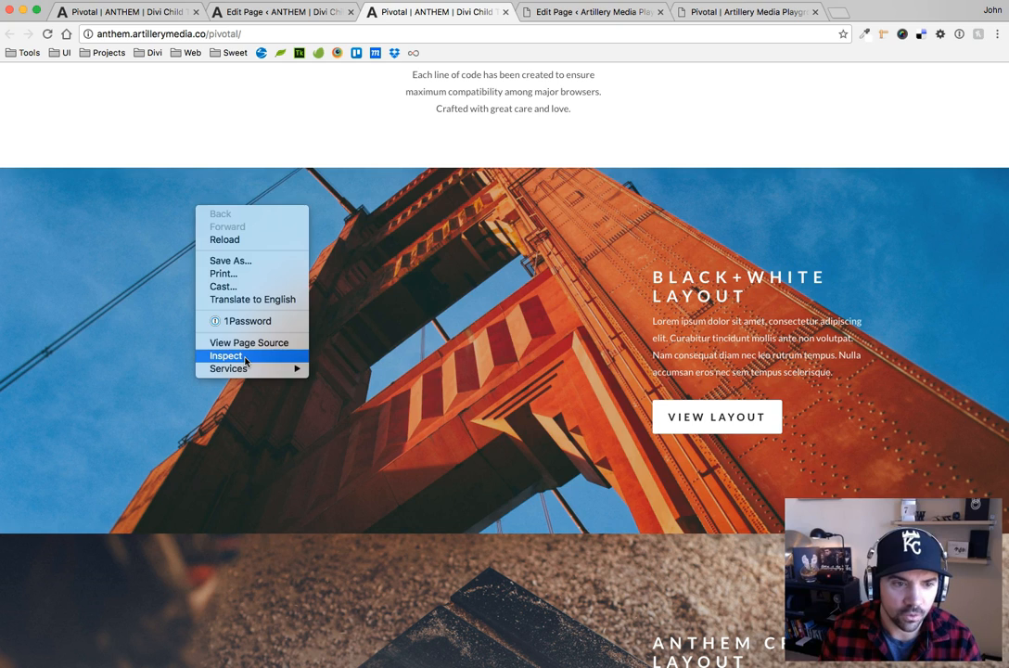
click(226, 354)
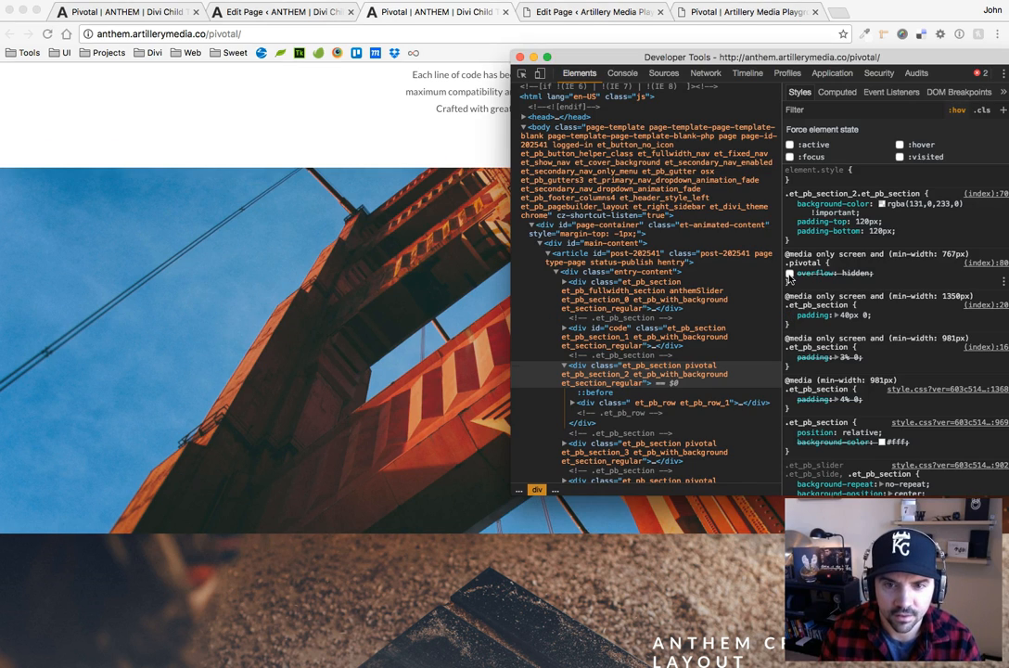
click(304, 127)
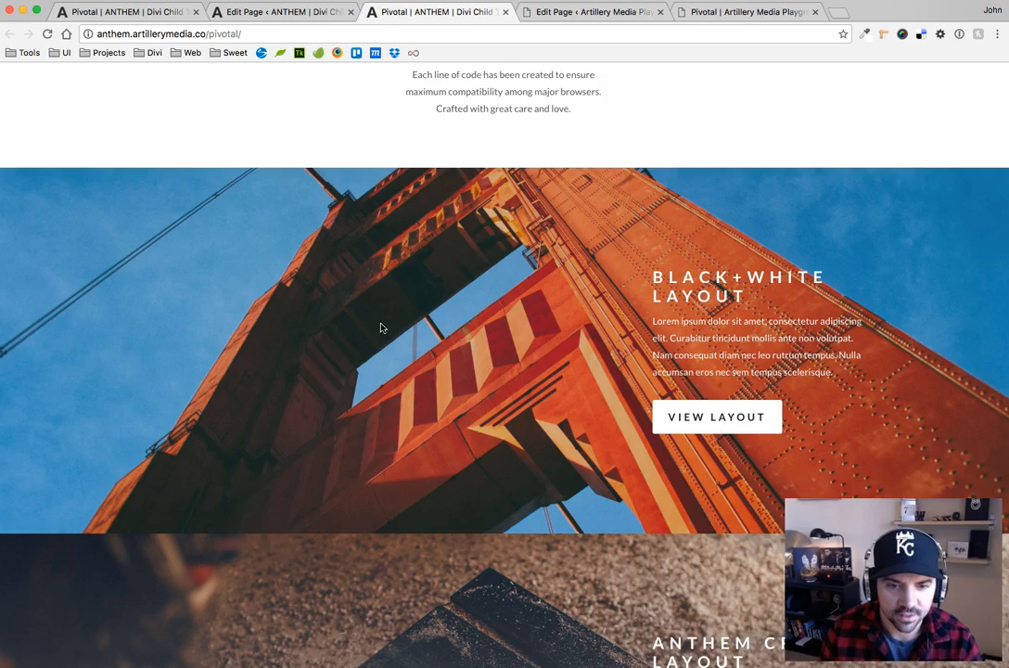
Examine the image sections' hover effects on the live page and the complete hover code of pivotal.css in the text editor
scroll(371, 325, down, 3)
scroll(401, 544, down, 10)
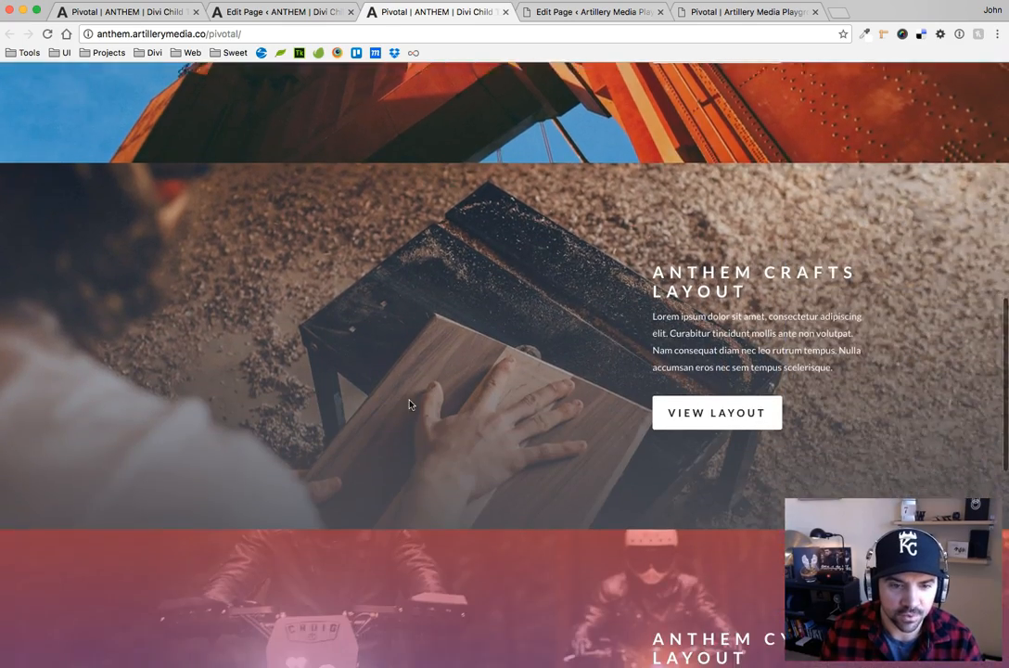
scroll(411, 409, up, 10)
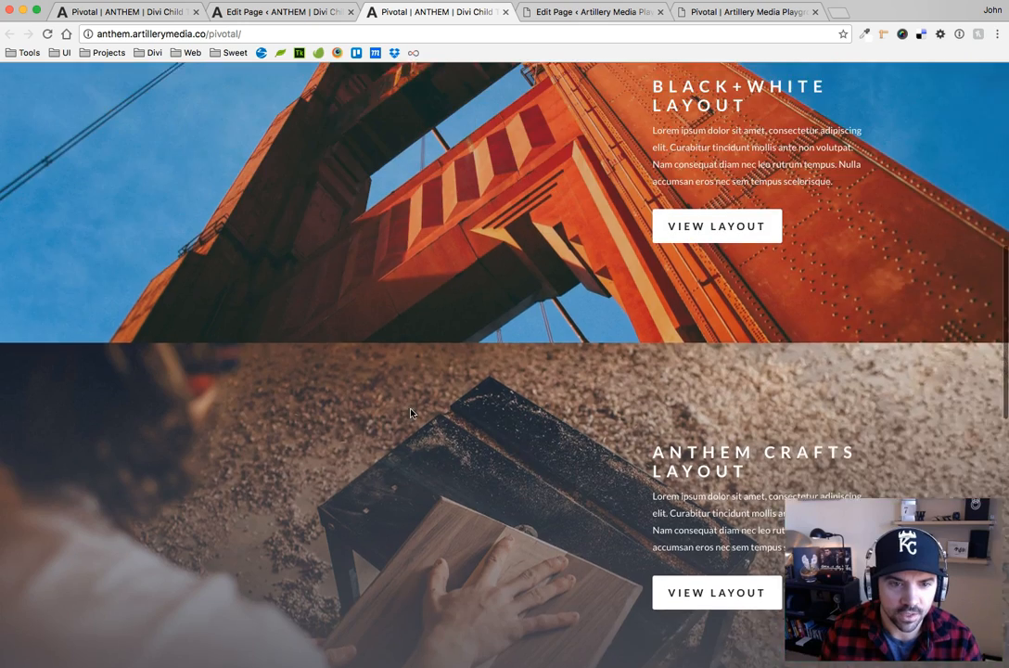
scroll(415, 298, up, 6)
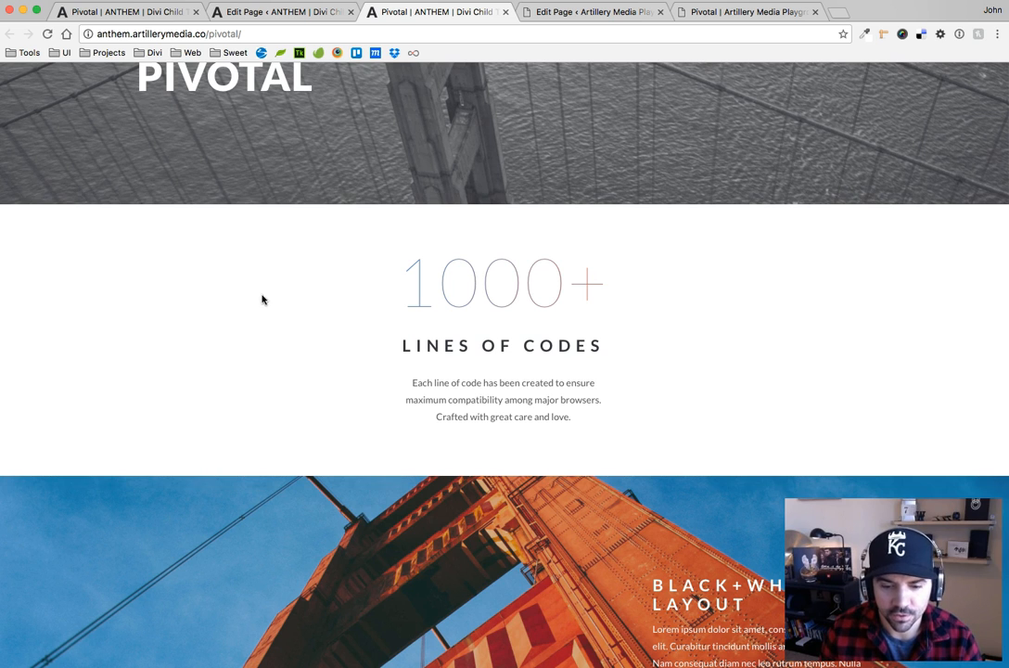
key(super+Tab)
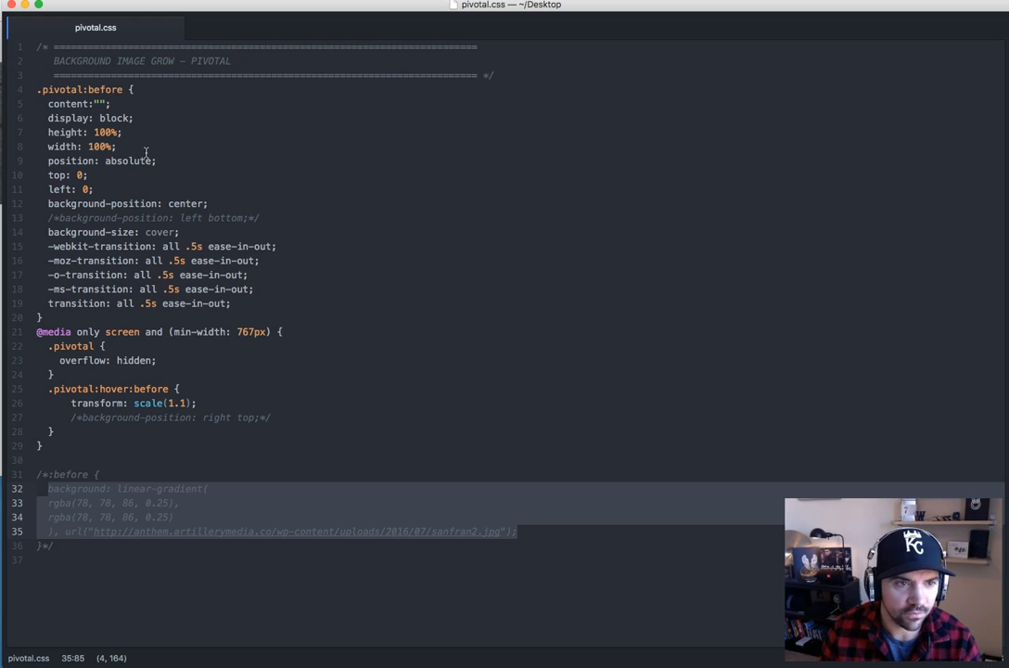
click(578, 319)
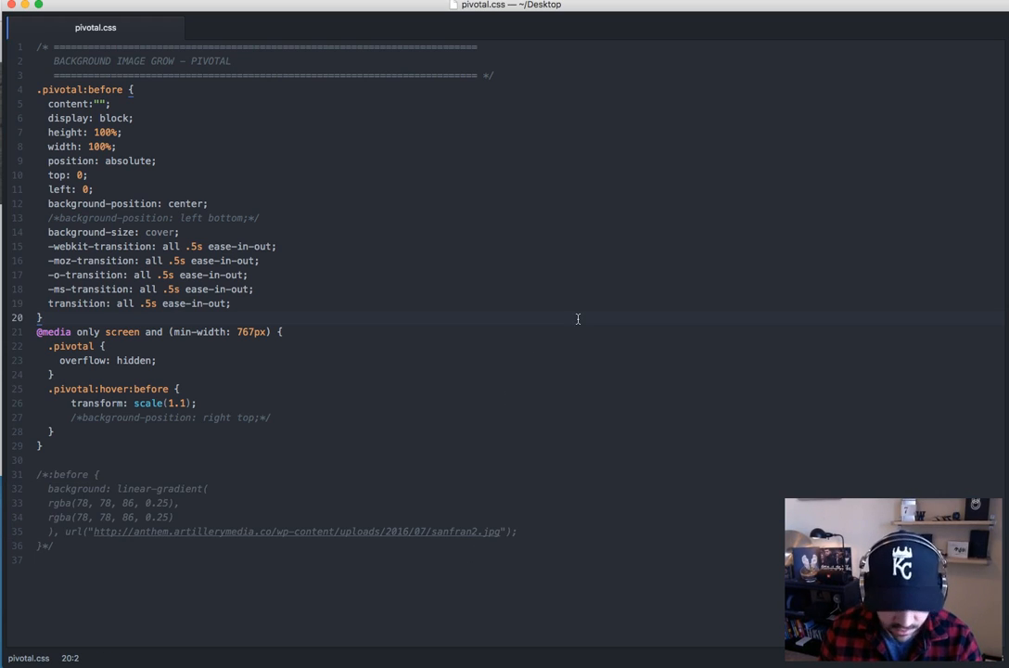
key(super+Tab)
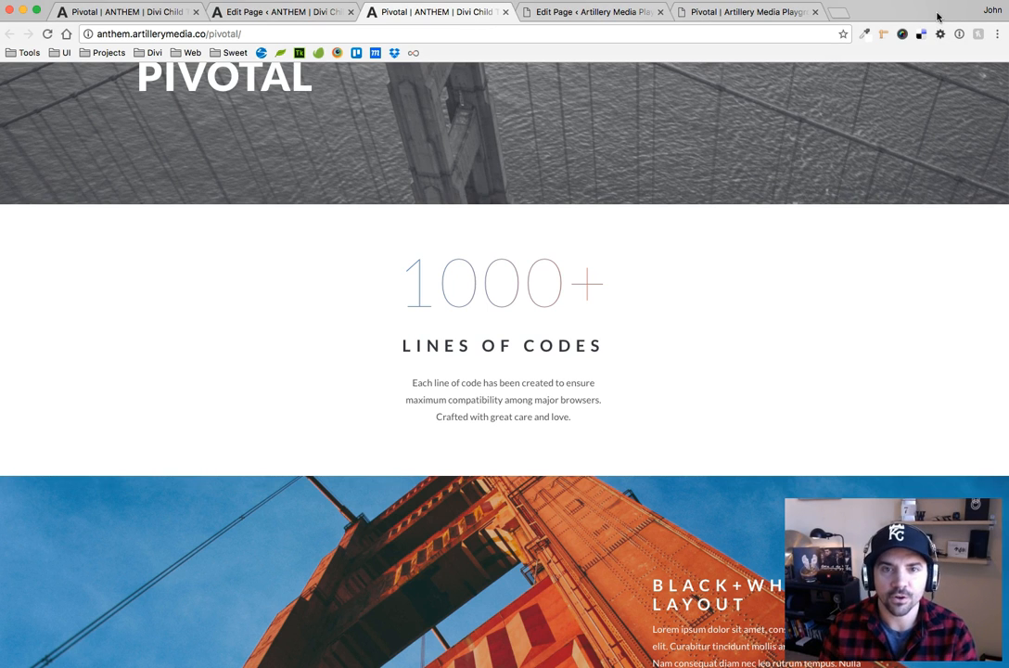
scroll(349, 238, up, 3)
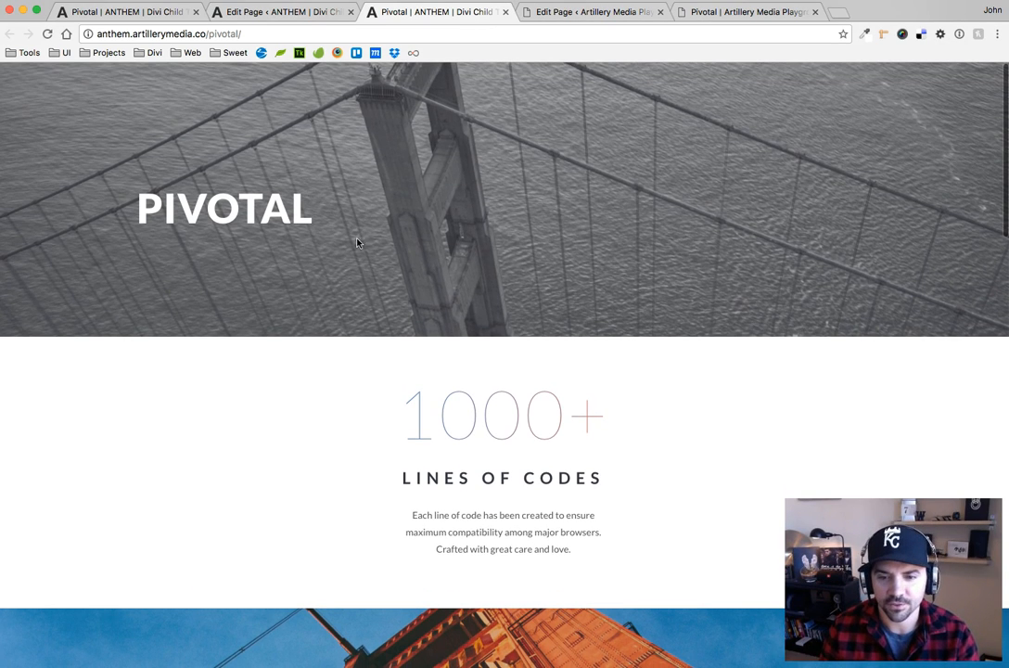